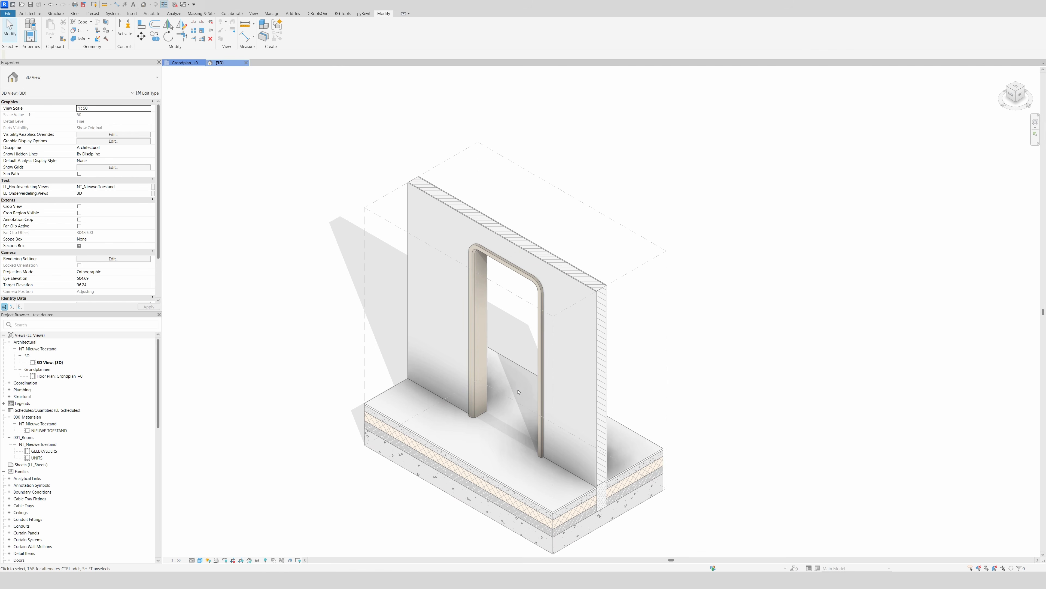
- Set LL_Bogen.Hoek of the arched door frame in the wall to 40
left_click(479, 297)
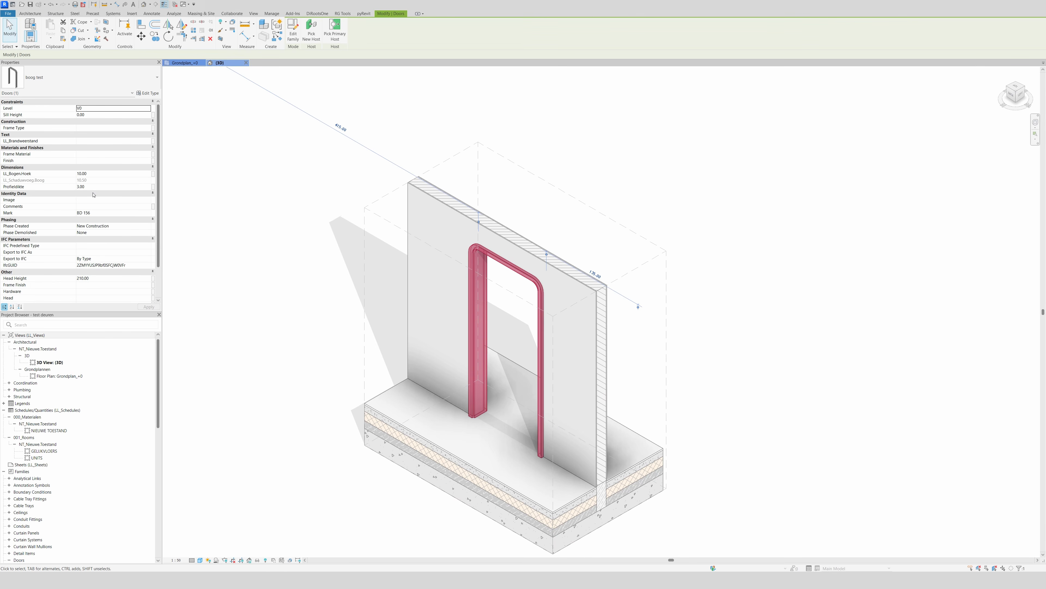
left_click(103, 173)
type("40")
key("Return")
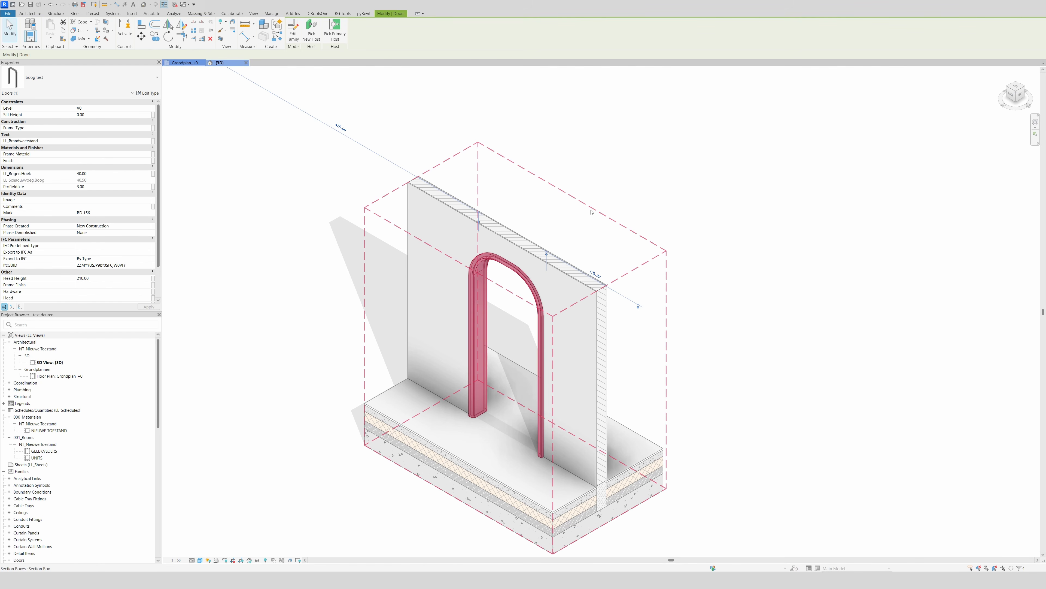
- Try an LL_Bogen.Hoek of 5 on the arched door frame and settle on 20
left_click(101, 175)
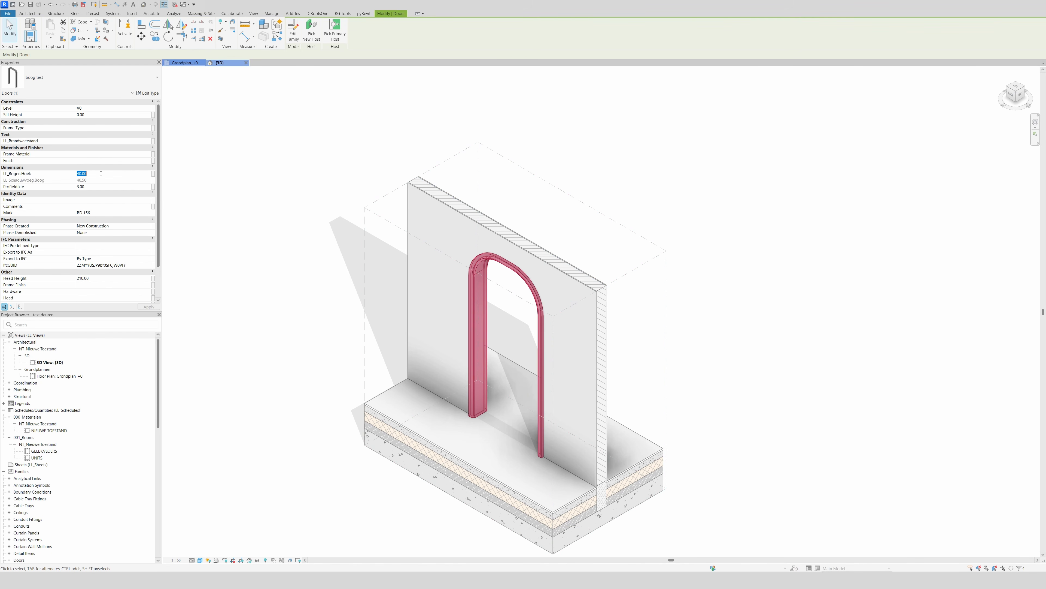
type("5")
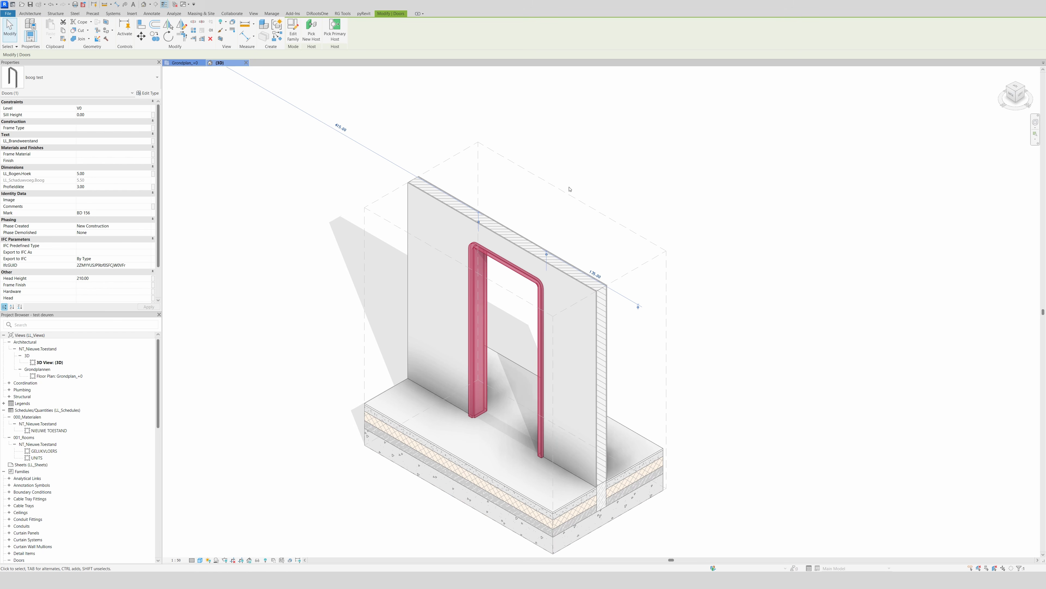
left_click(93, 174)
type("1")
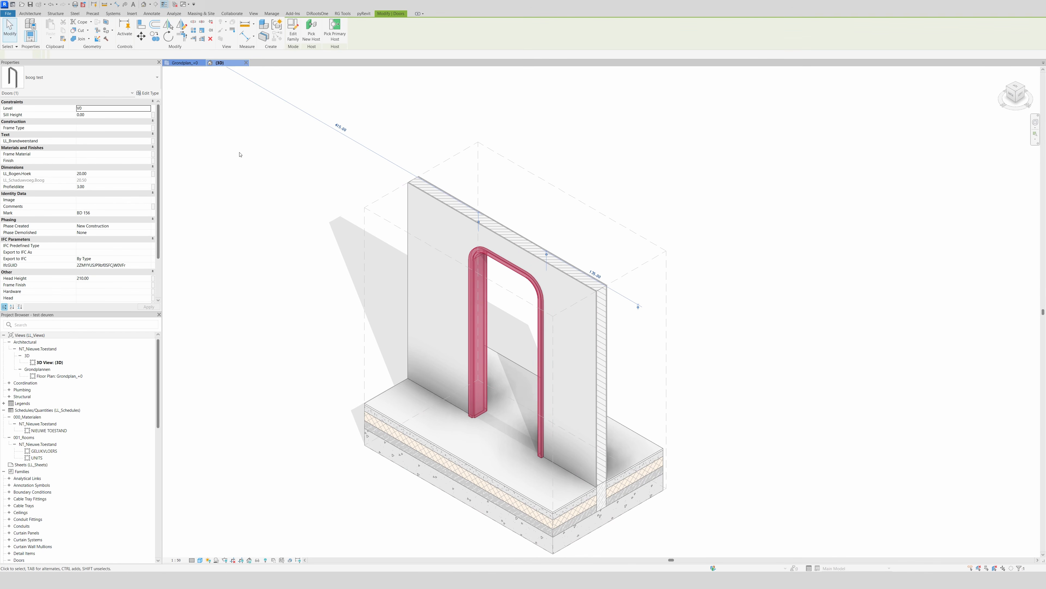
- Try Rough Width values of 90 and 120 in the arched door's type properties
left_click(147, 93)
left_click(275, 431)
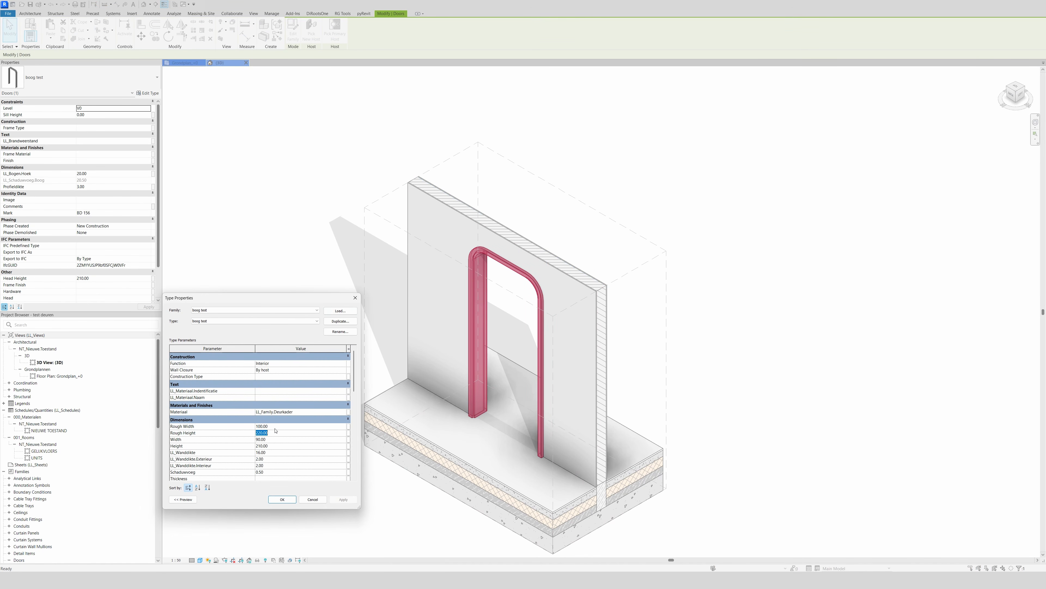
left_click(276, 426)
type("90")
key("Return")
left_click(275, 426)
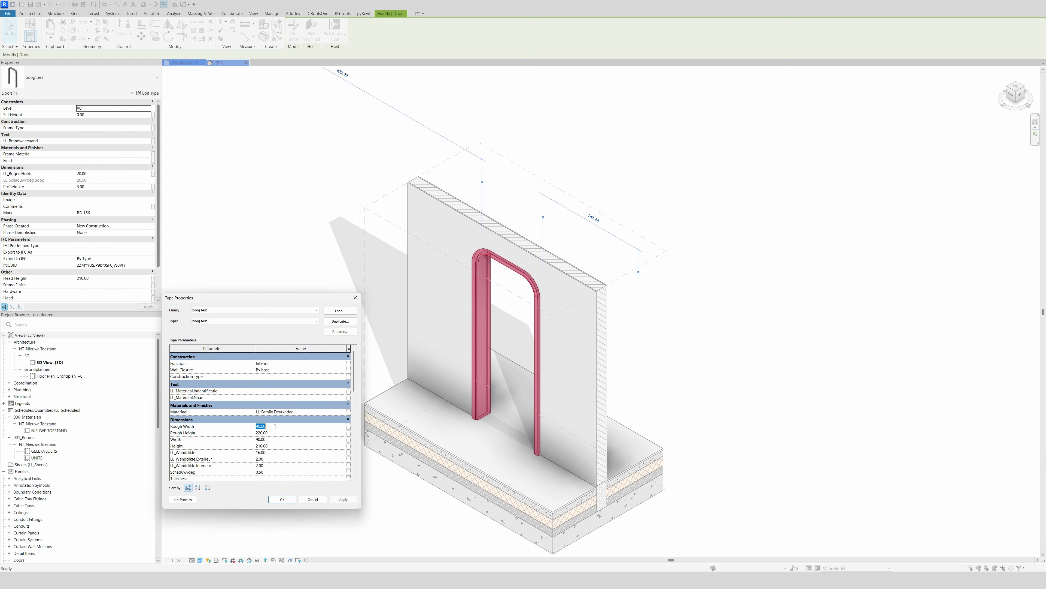
type("12")
left_click(338, 498)
- Try a Rough Height of 180 for the arched door type and set it back to 220
left_click(276, 433)
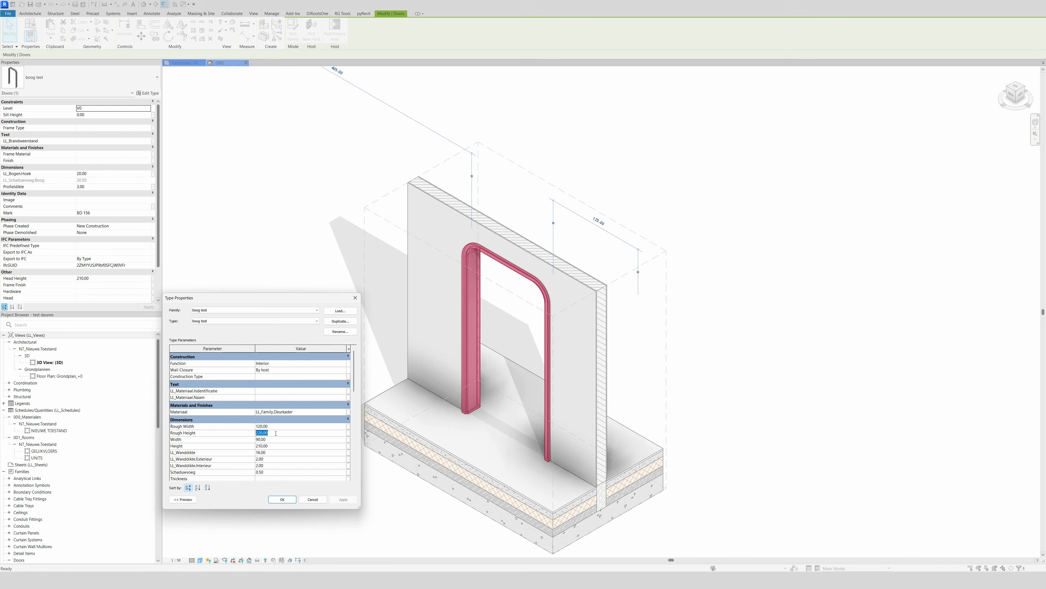
type("18")
left_click(330, 498)
left_click(277, 432)
type("22")
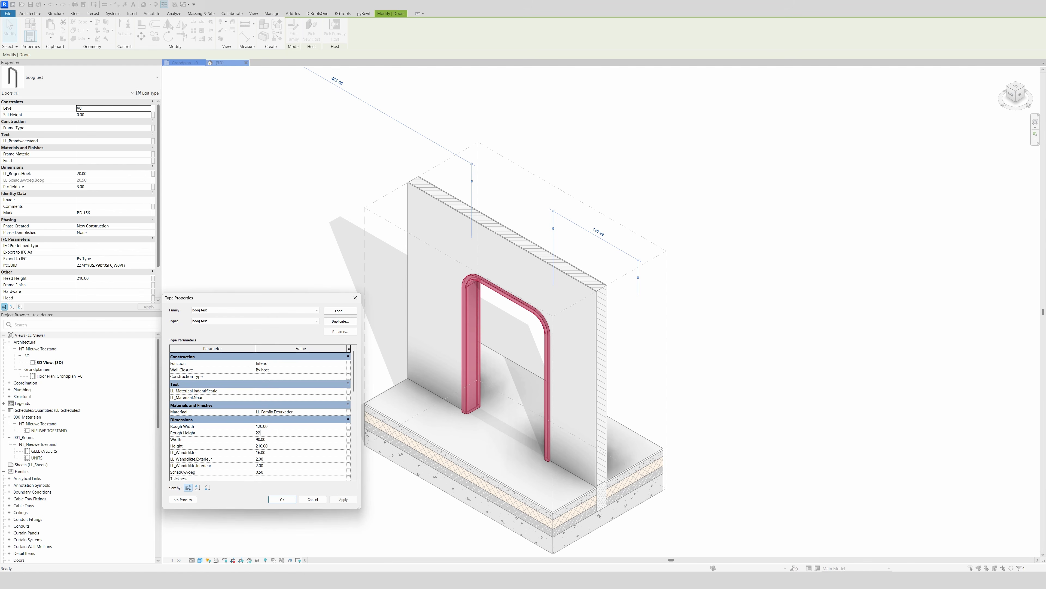
- Set the arched door type's Rough Width to 200, apply it and close the type properties
left_click(276, 428)
type("200")
key("Return")
left_click(343, 499)
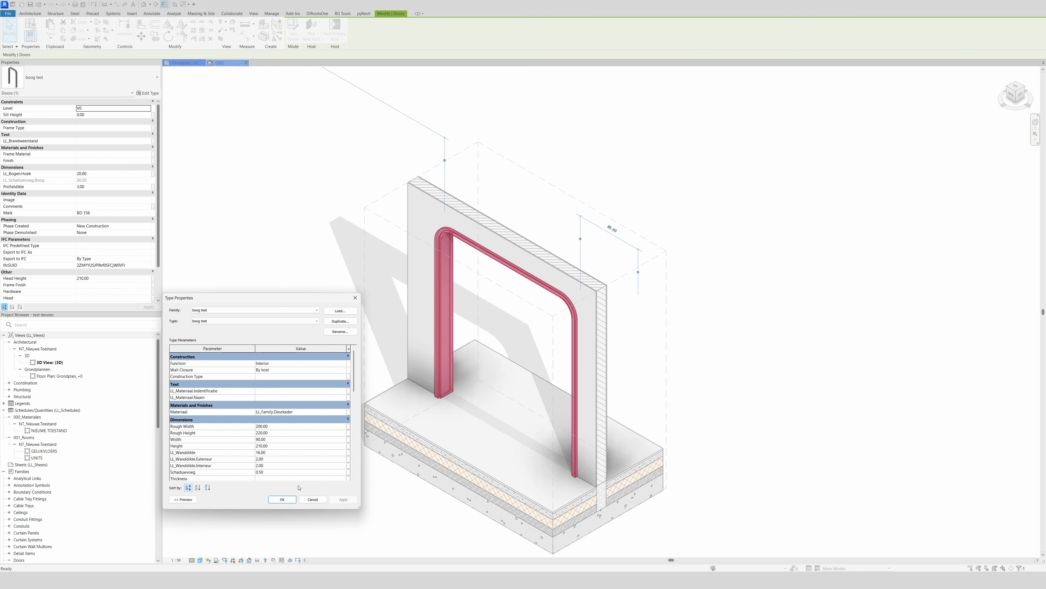
left_click(355, 297)
left_click(312, 271)
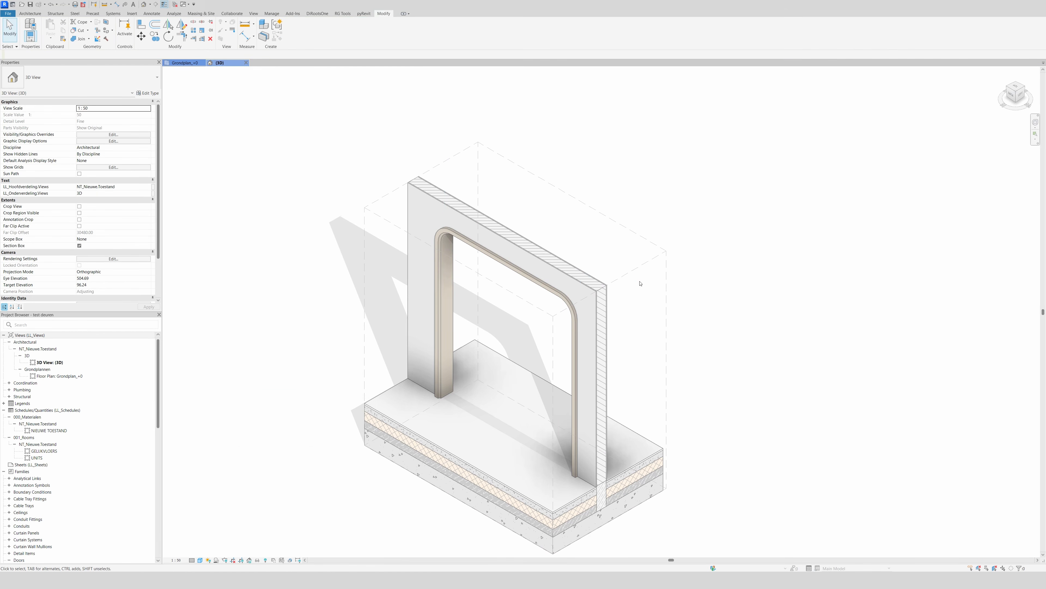
- Pull the section box's end face back through the door opening to inspect the frame, and extend it past the wall again
left_click(631, 271)
left_click_drag(605, 401, 560, 367)
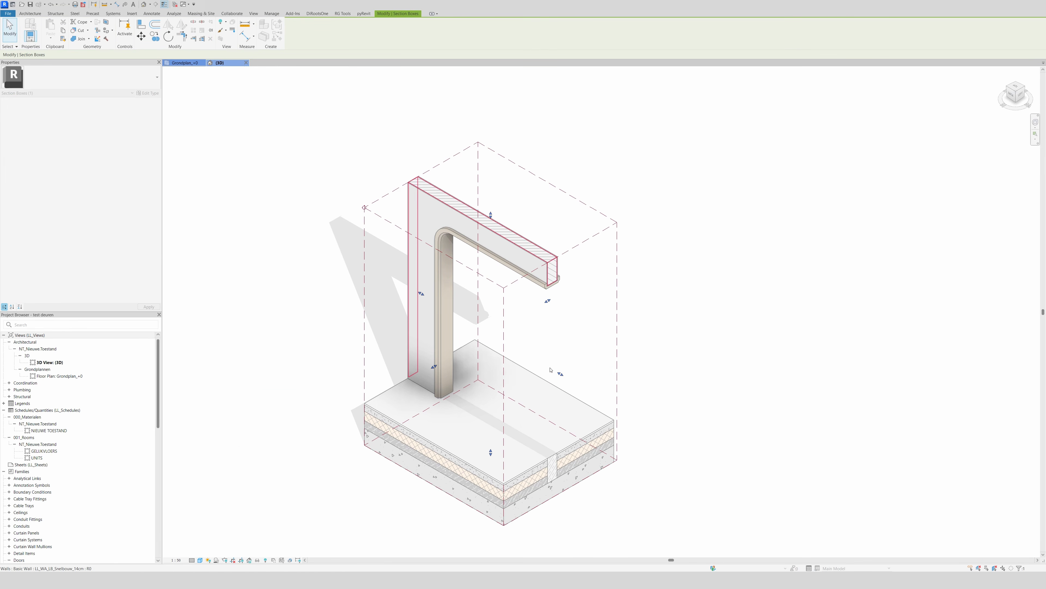
scroll(524, 277, "up", 3)
scroll(524, 277, "down", 5)
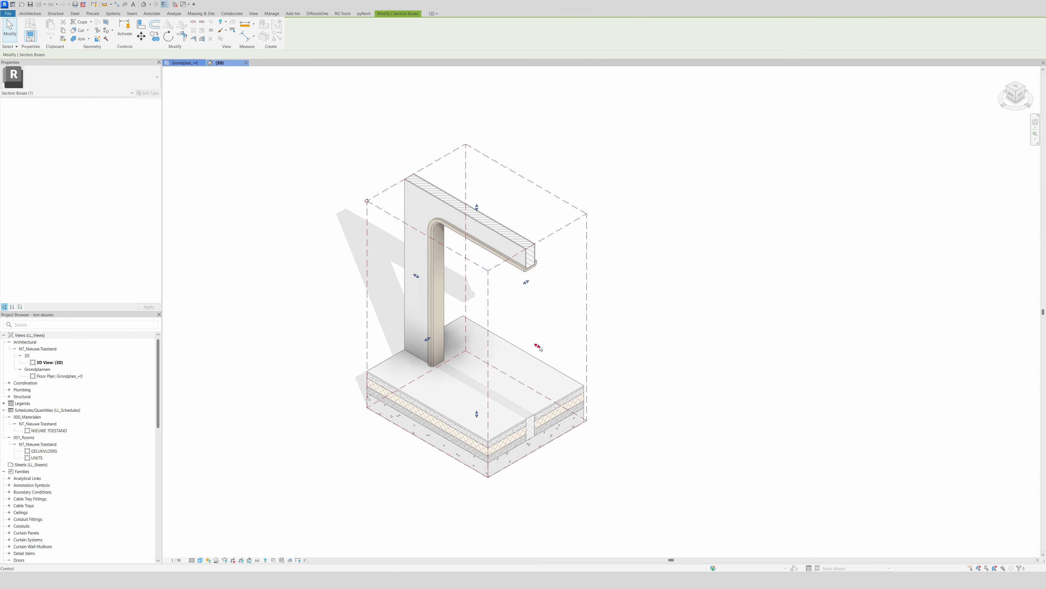
left_click_drag(537, 345, 600, 382)
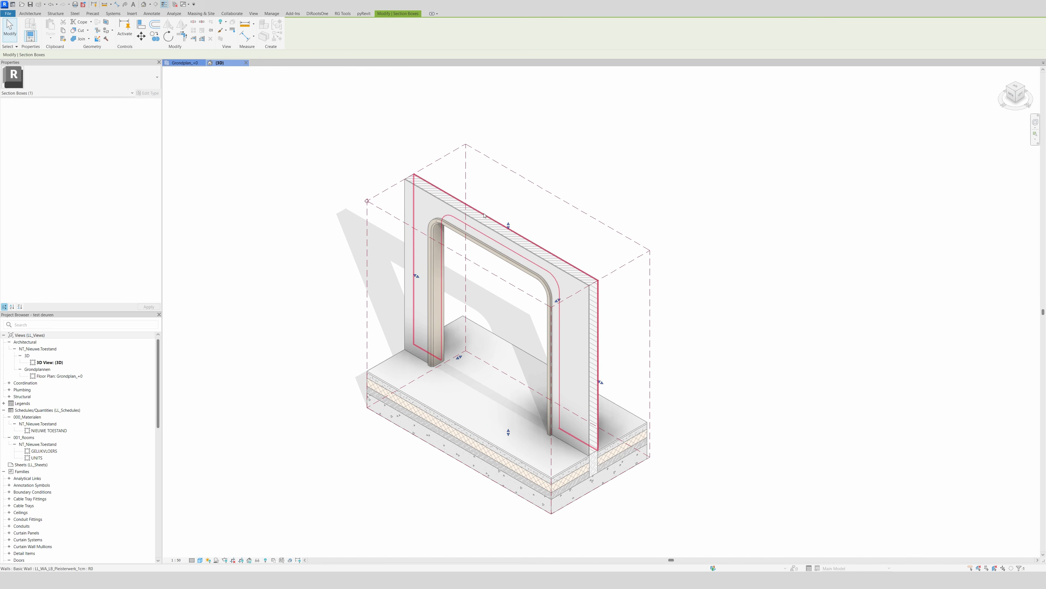
- Lower the top of the section box to cut horizontally through the door jambs, exposing the frame profile
left_click_drag(509, 225, 508, 278)
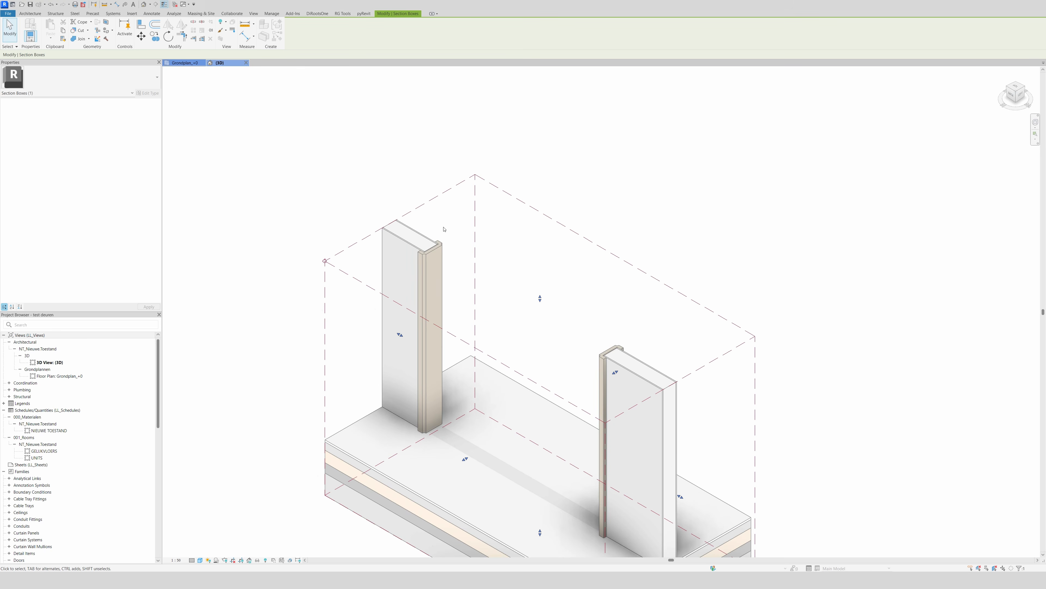
scroll(496, 280, "up", 2)
scroll(496, 301, "down", 2)
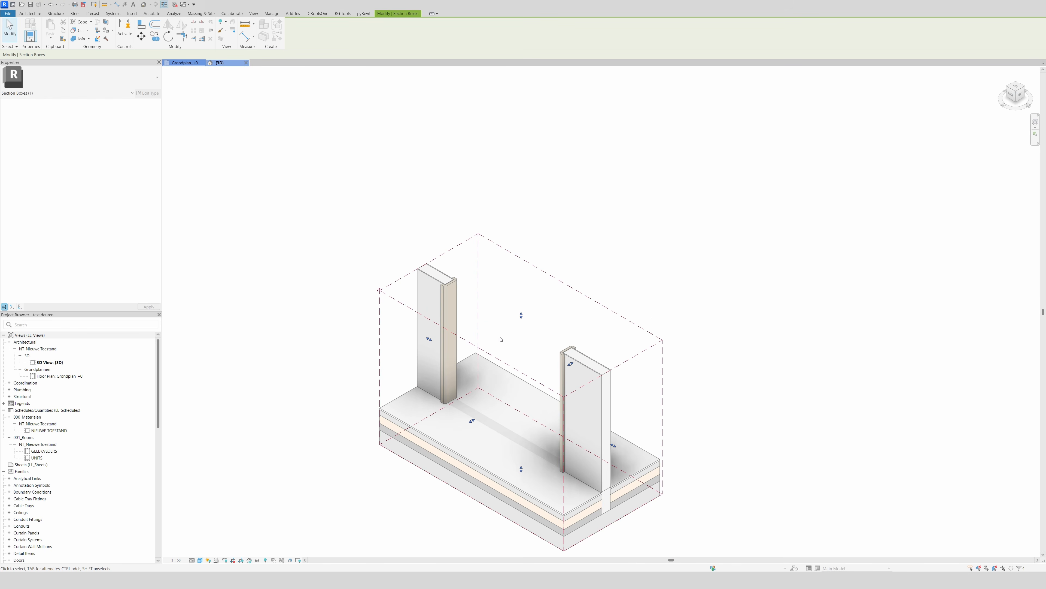
left_click(612, 239)
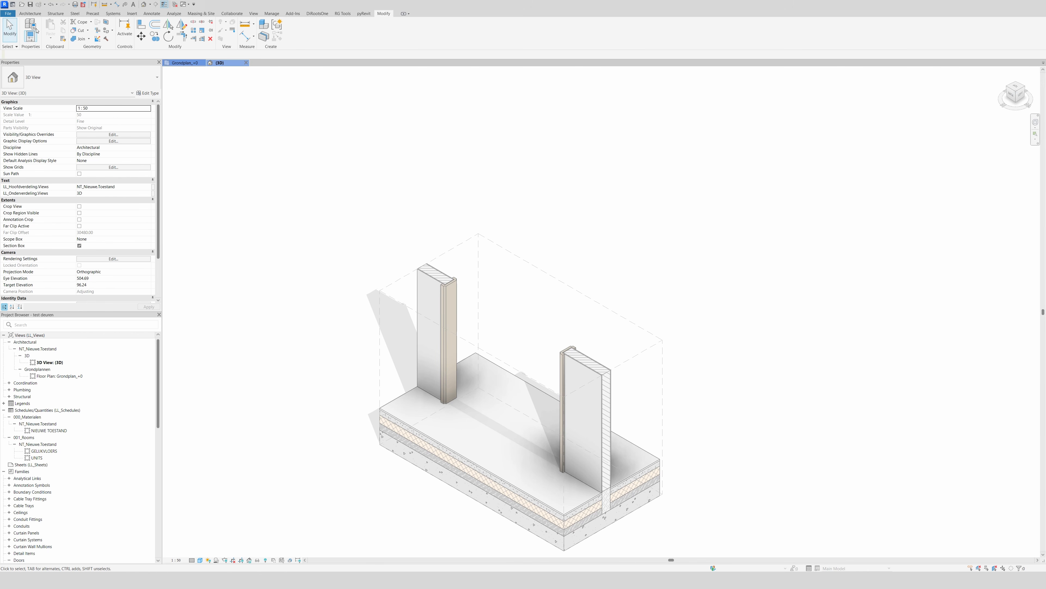
- Create a new family from the Metric Door template
left_click(9, 13)
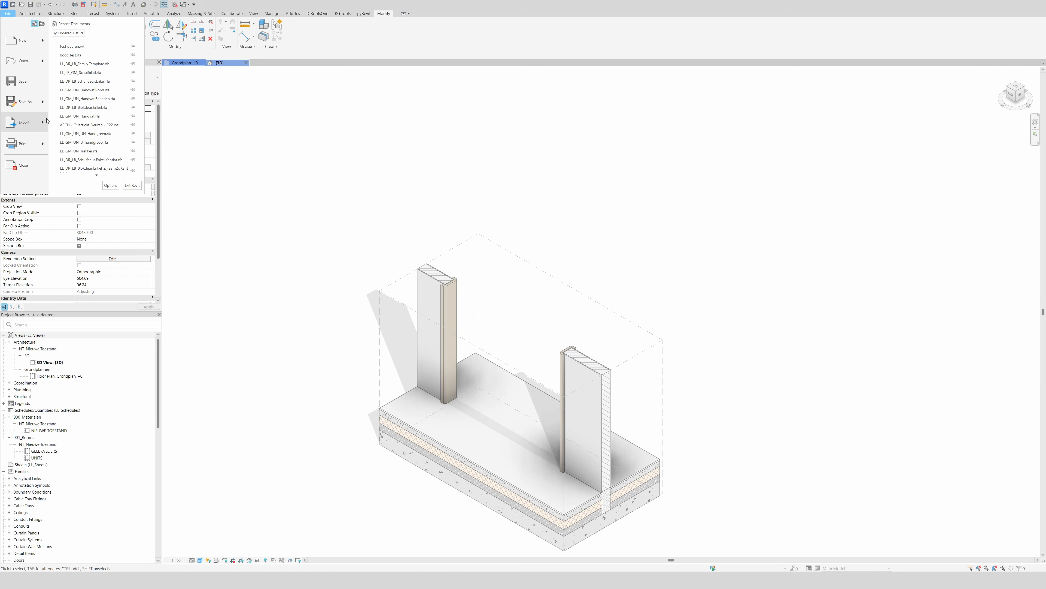
mouse_move(43, 60)
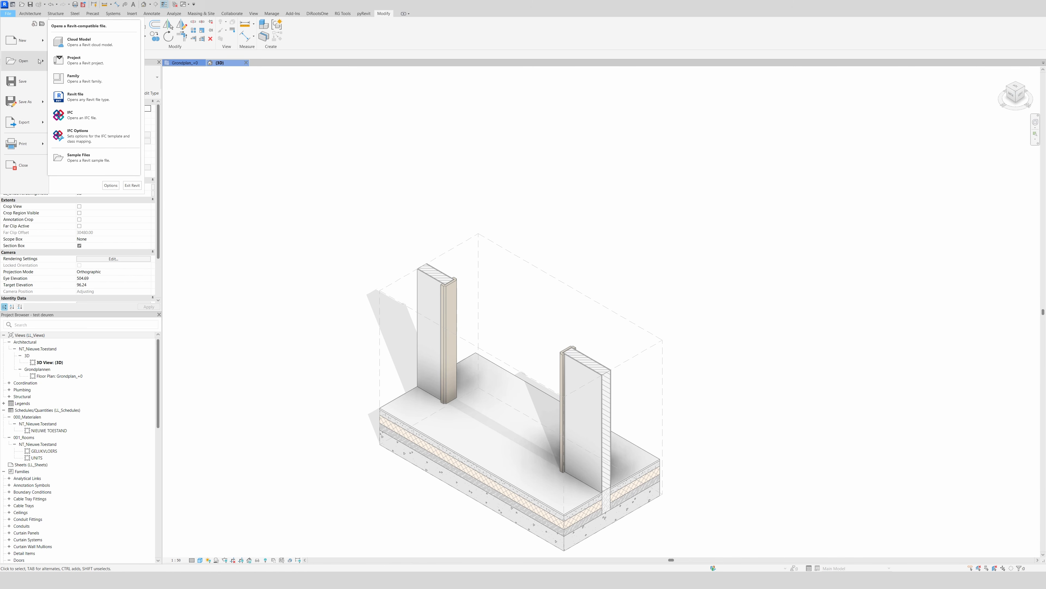
mouse_move(37, 41)
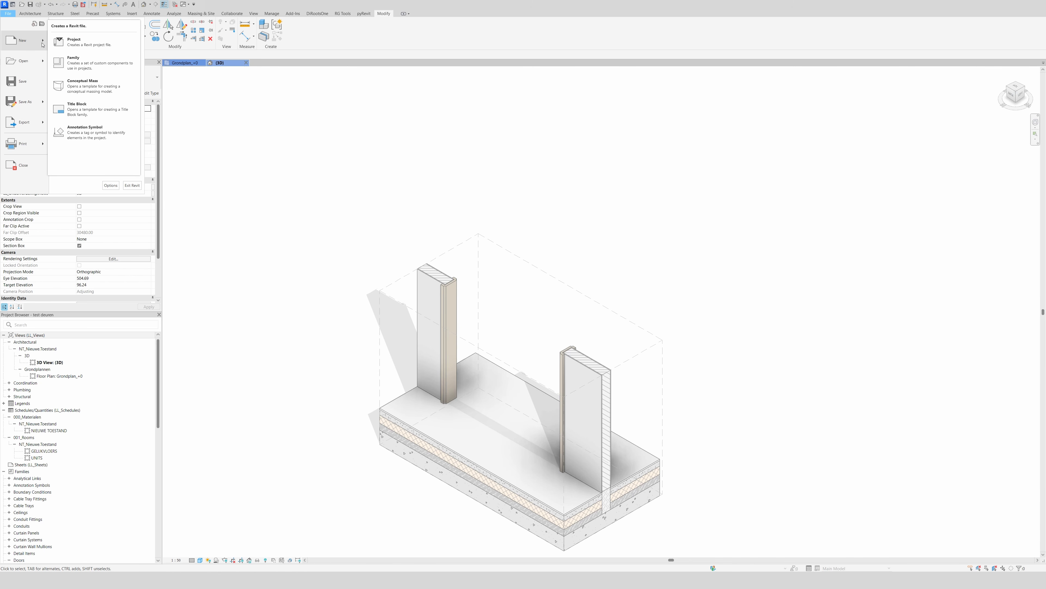
left_click(103, 63)
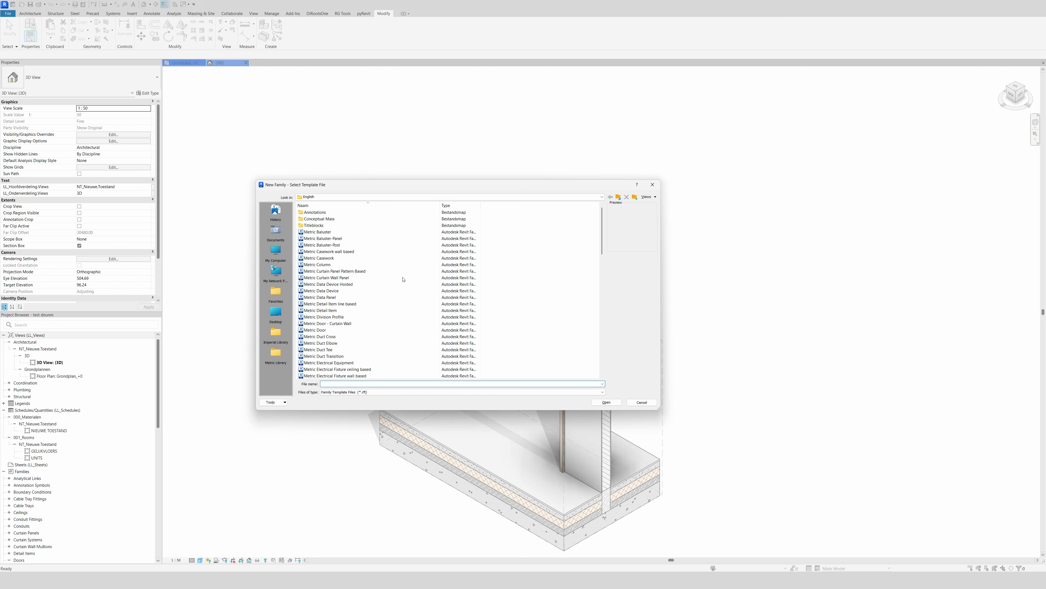
scroll(404, 279, "down", 2)
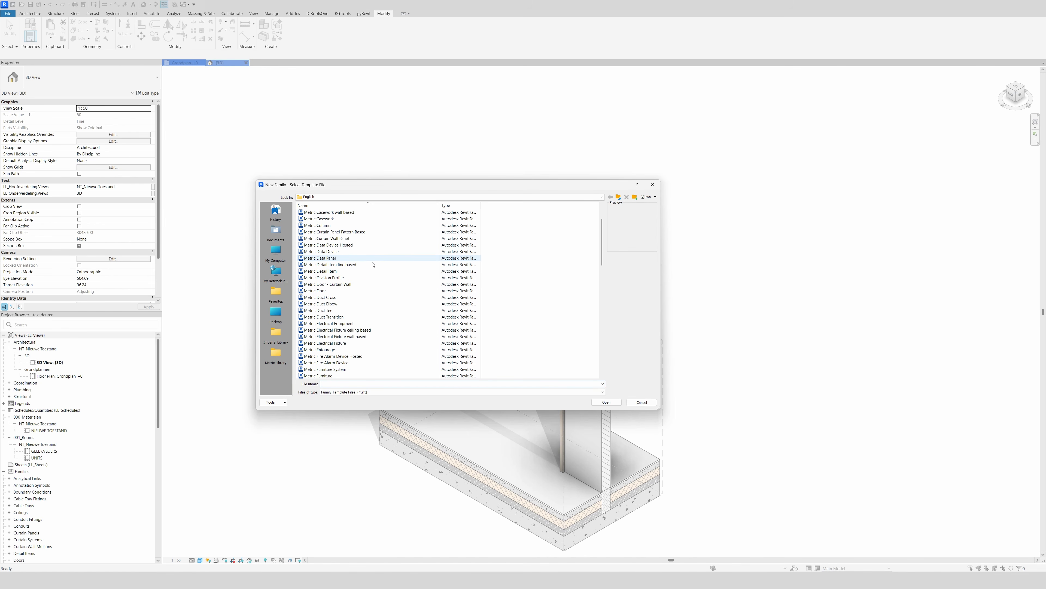
left_click(371, 290)
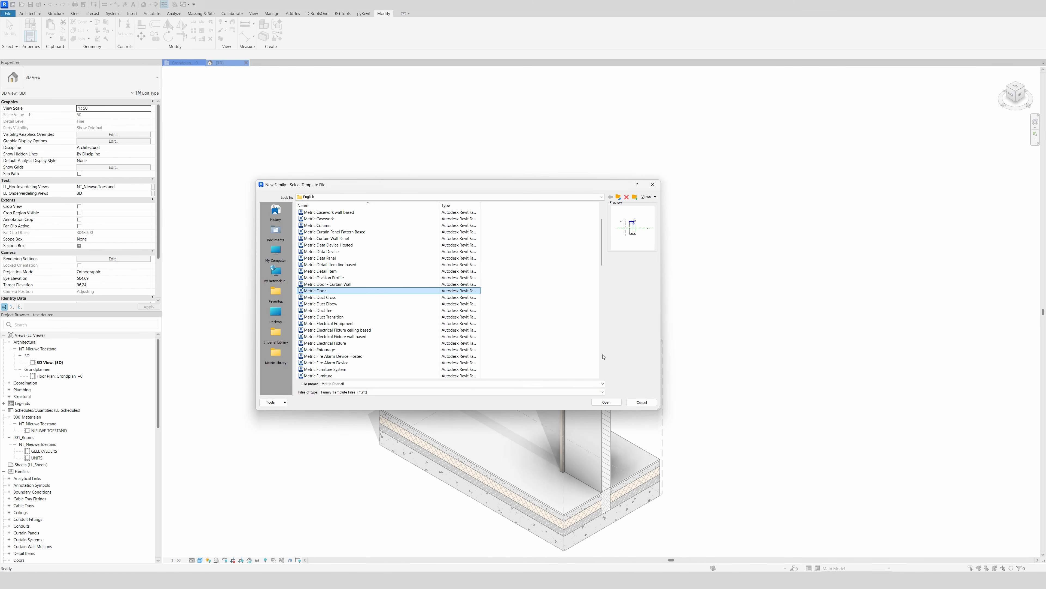
left_click(606, 401)
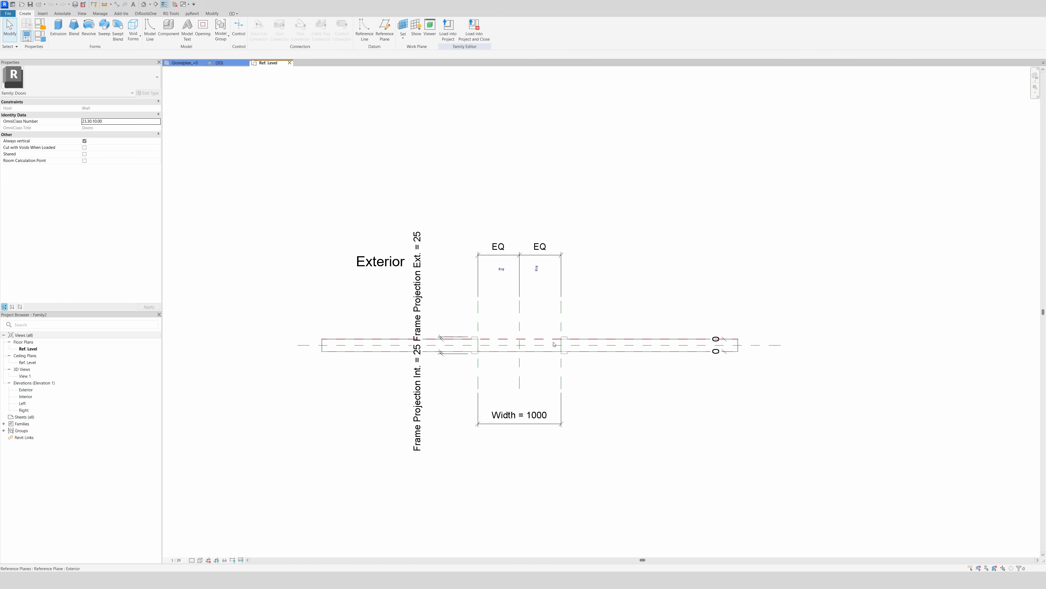
- Open the new door family's default 3D view and set its view scale to 1:2
scroll(554, 345, "up", 3)
key("Escape")
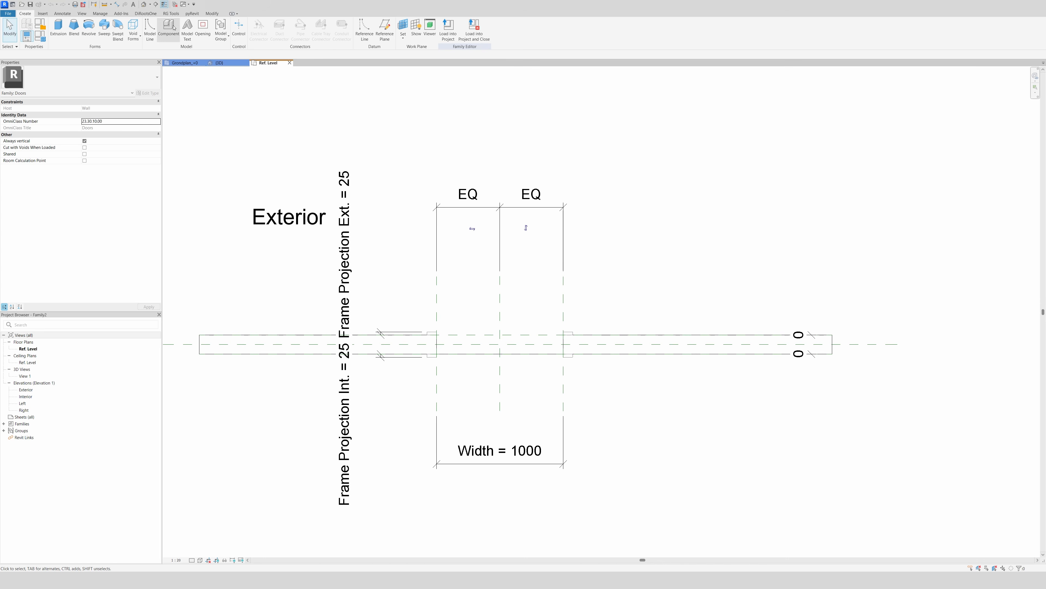
left_click(143, 4)
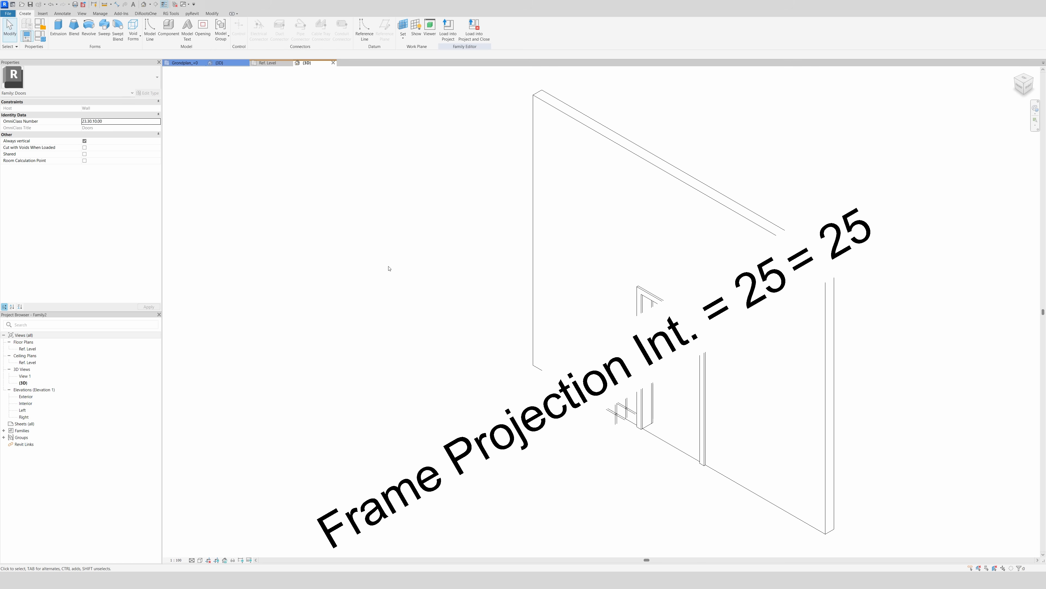
scroll(388, 268, "down", 2)
left_click(176, 560)
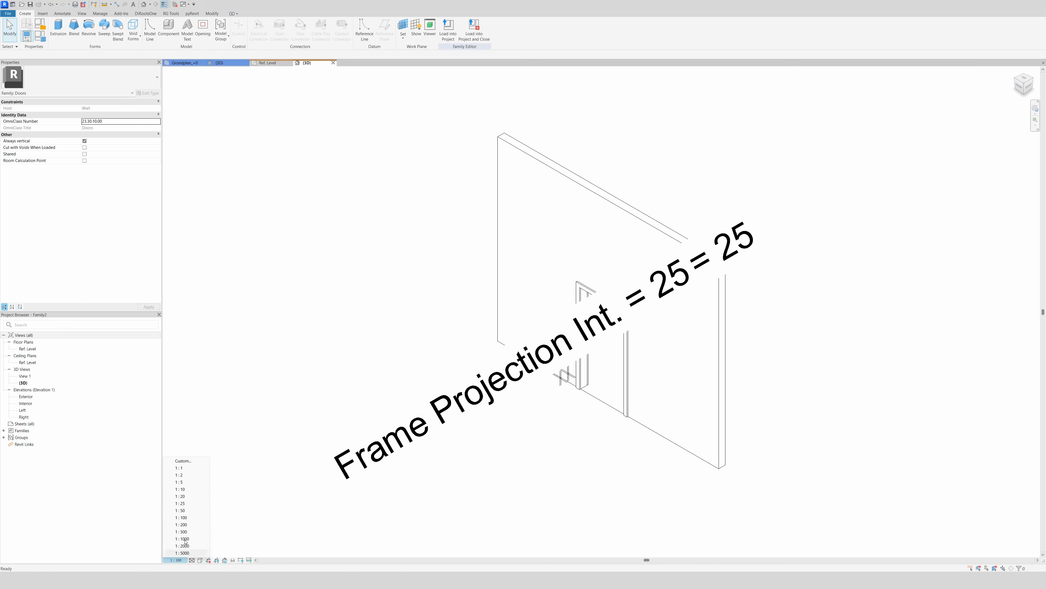
left_click(179, 475)
middle_click_drag(623, 312, 553, 329)
scroll(552, 329, "up", 3)
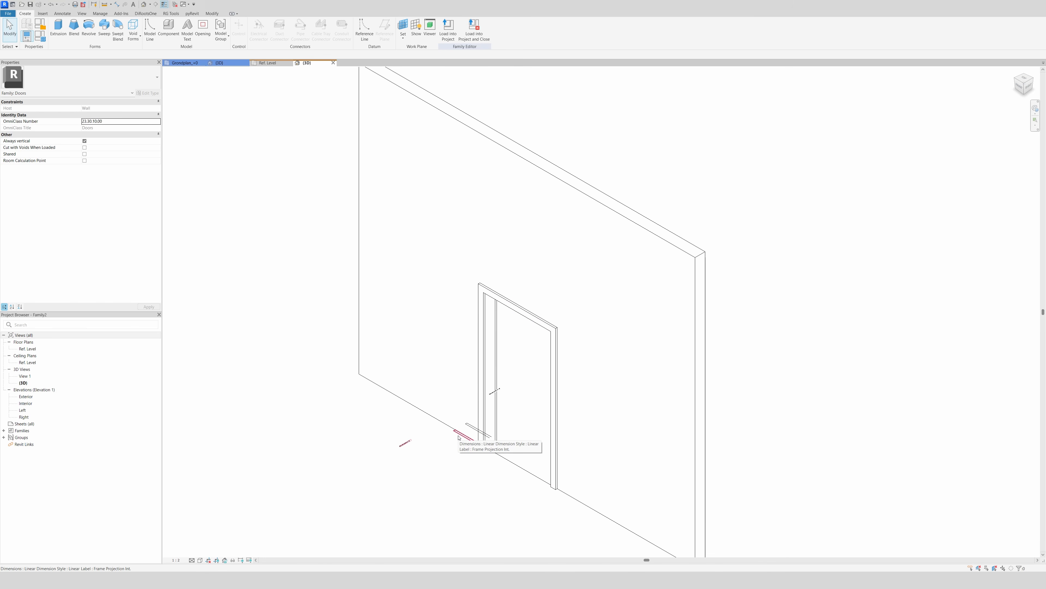
scroll(385, 311, "down", 2)
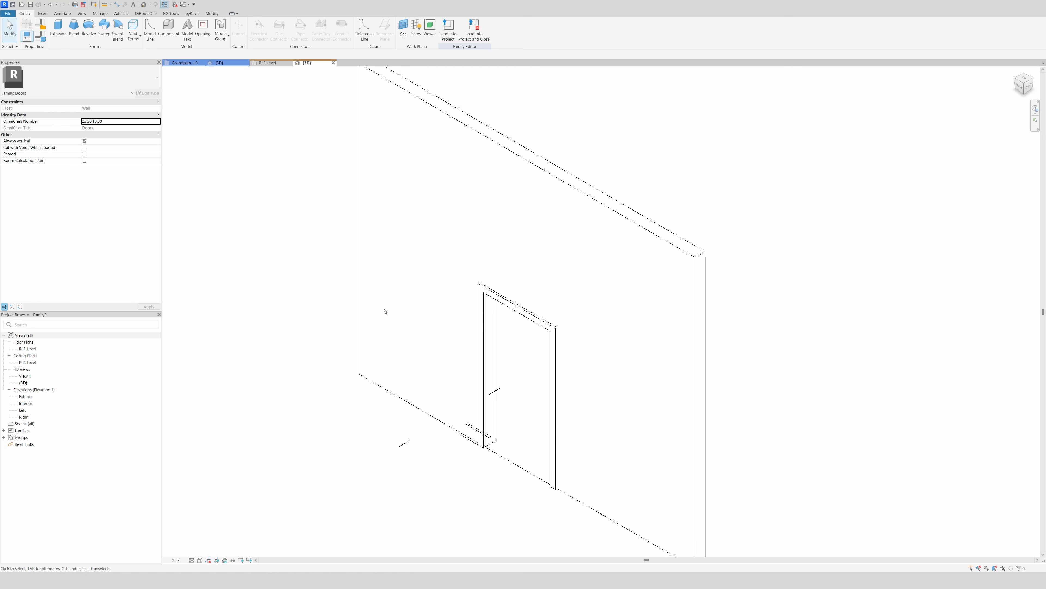
- Return to the door family's Ref. Level plan and examine its reference planes and dimensions
left_click(278, 64)
scroll(374, 329, "down", 3)
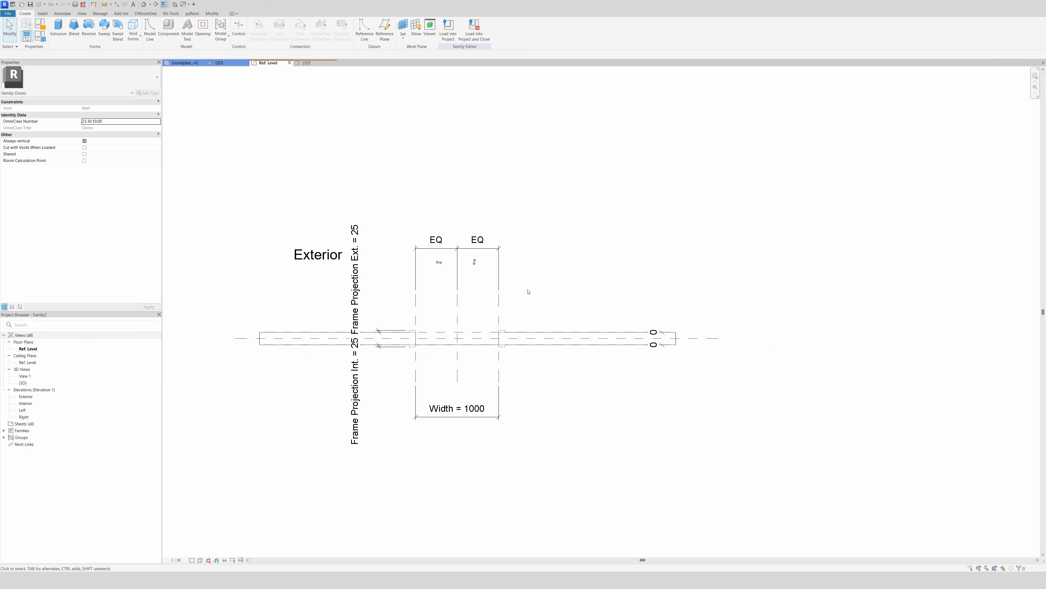
scroll(548, 317, "up", 2)
scroll(748, 368, "down", 2)
scroll(548, 327, "up", 2)
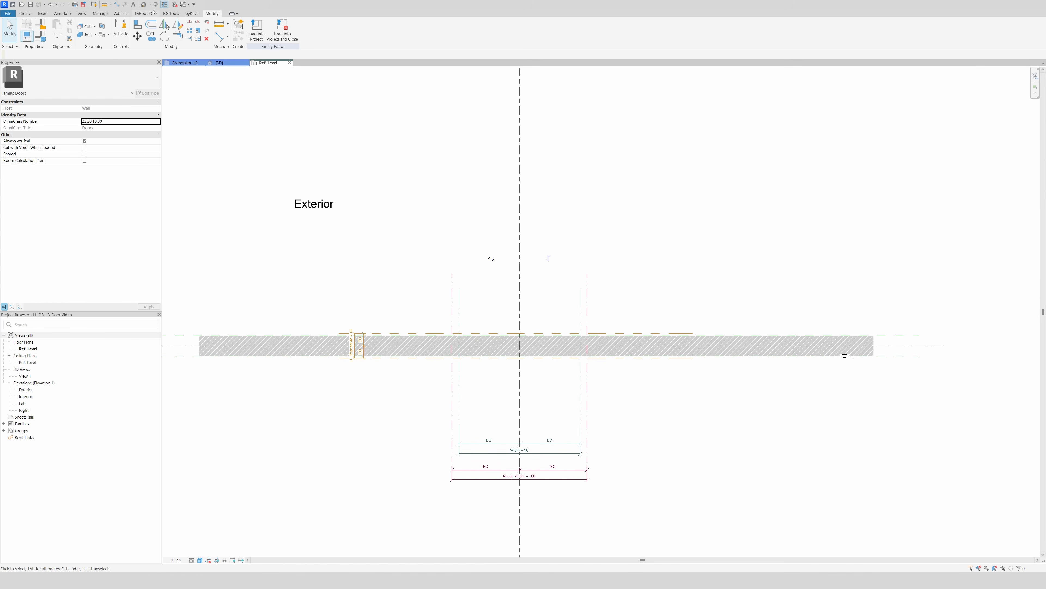
- Check the LL_DR_LB_Door.Video family in 3D and plan, and return to the project's 3D view without saving
left_click(144, 4)
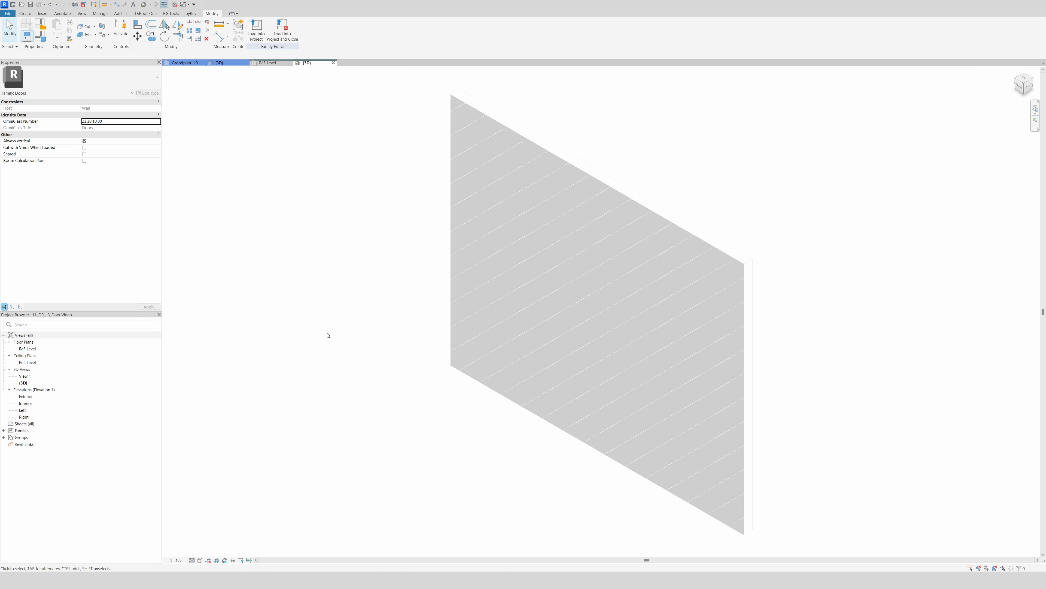
left_click(269, 63)
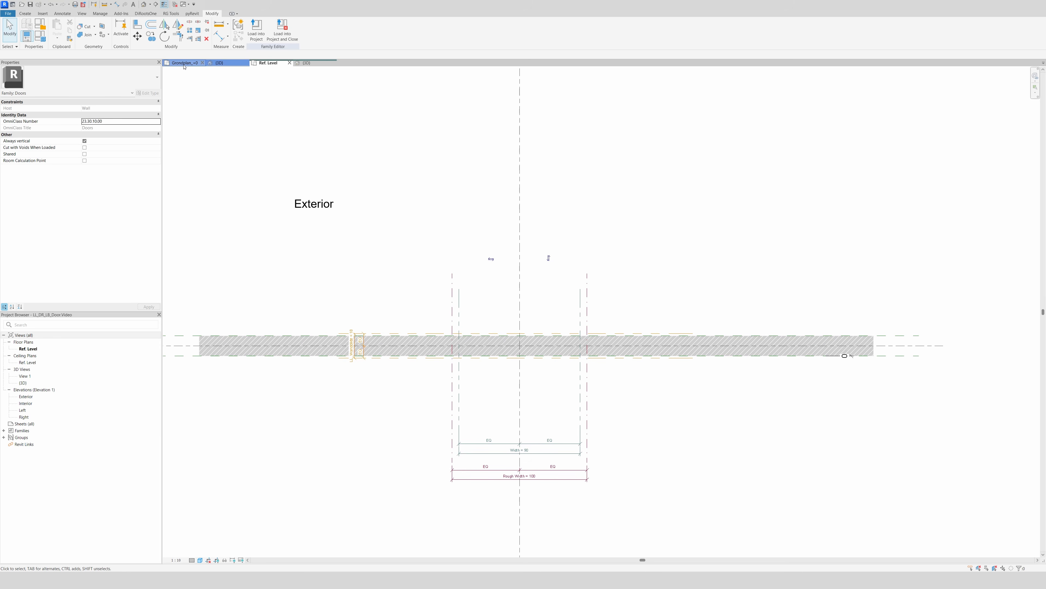
left_click(219, 63)
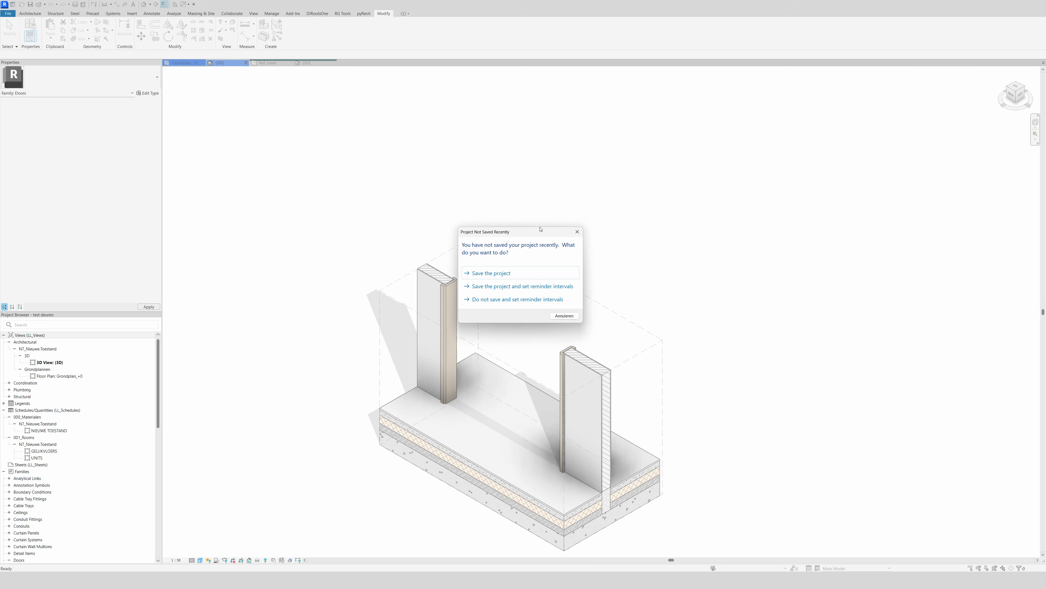
left_click(577, 231)
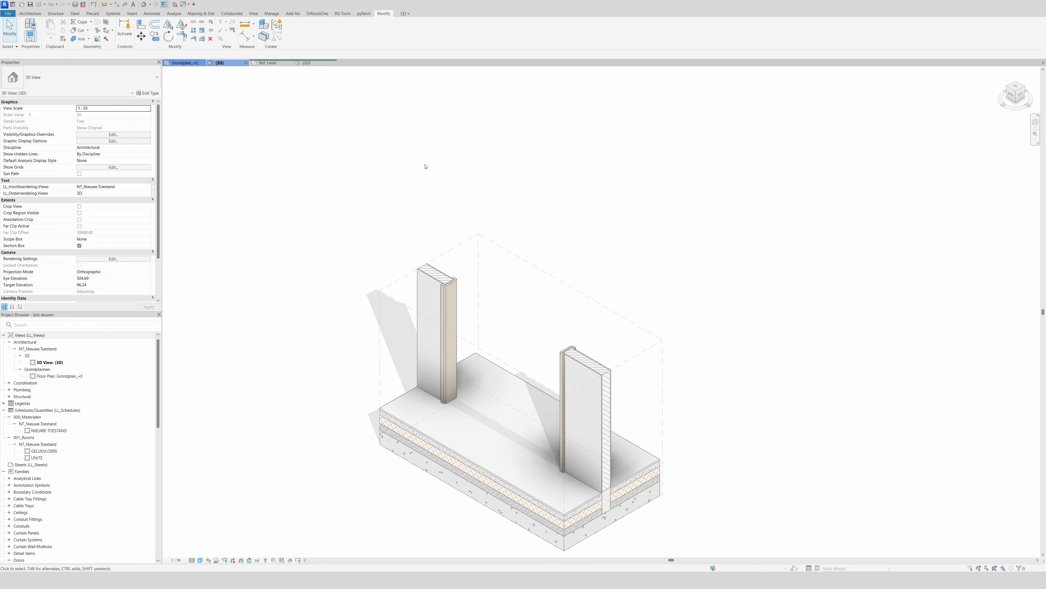
- Create a new family from the Metric Generic Model template
left_click(270, 63)
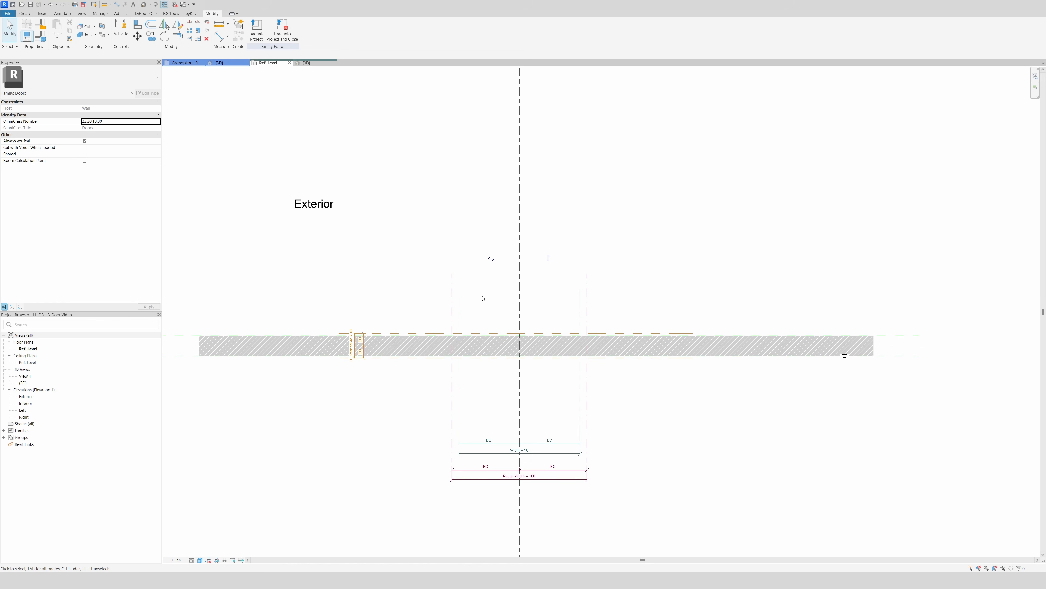
left_click(8, 13)
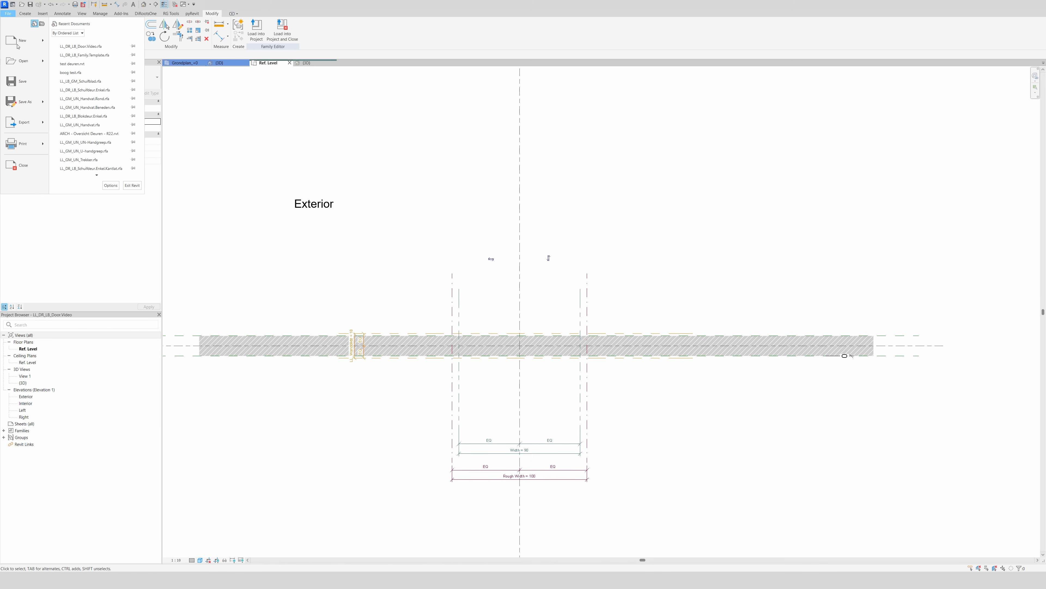
mouse_move(29, 107)
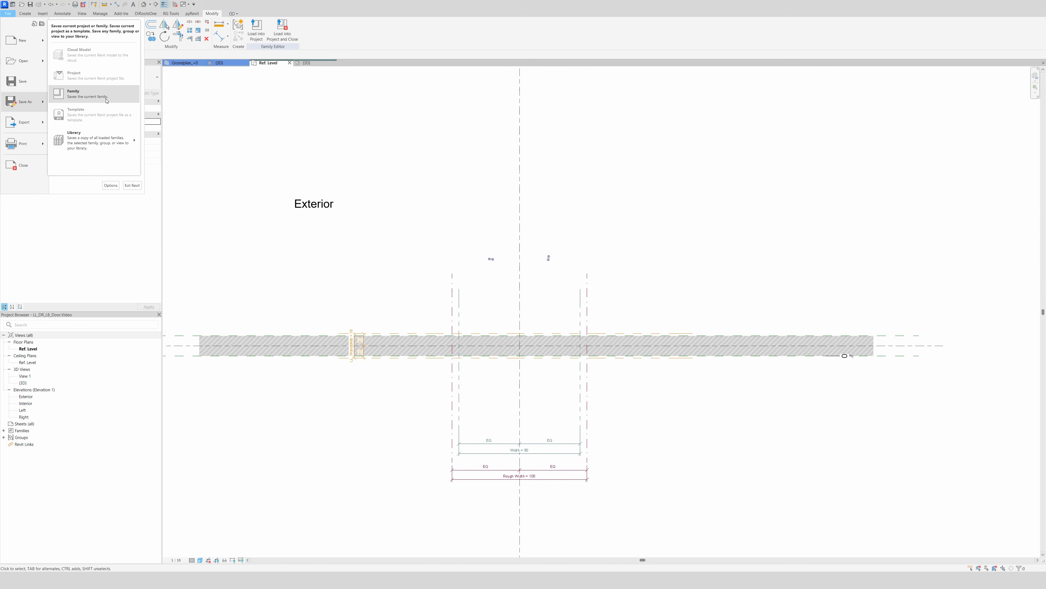
mouse_move(29, 41)
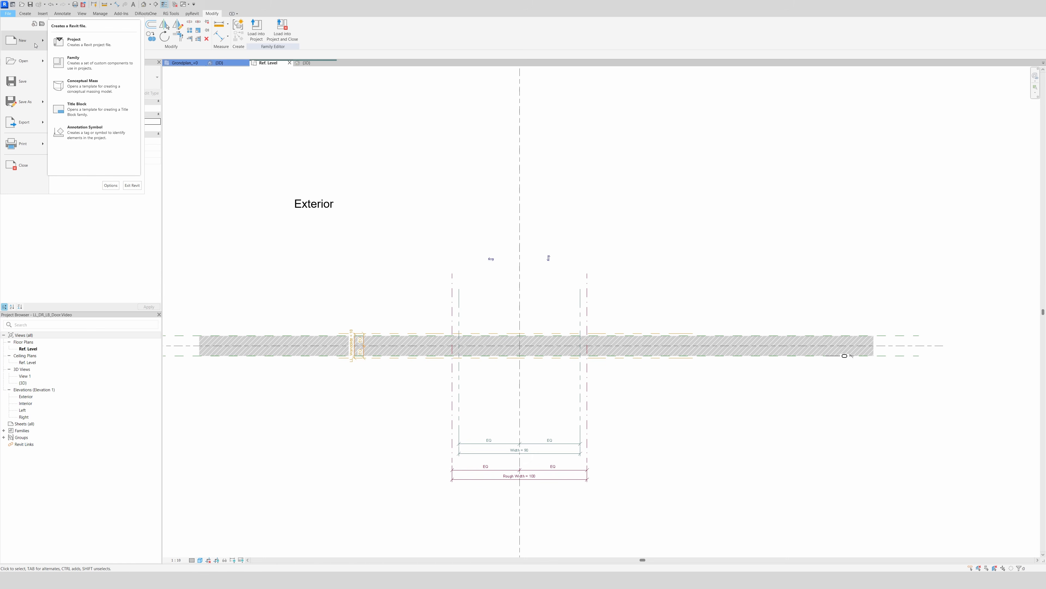
left_click(98, 62)
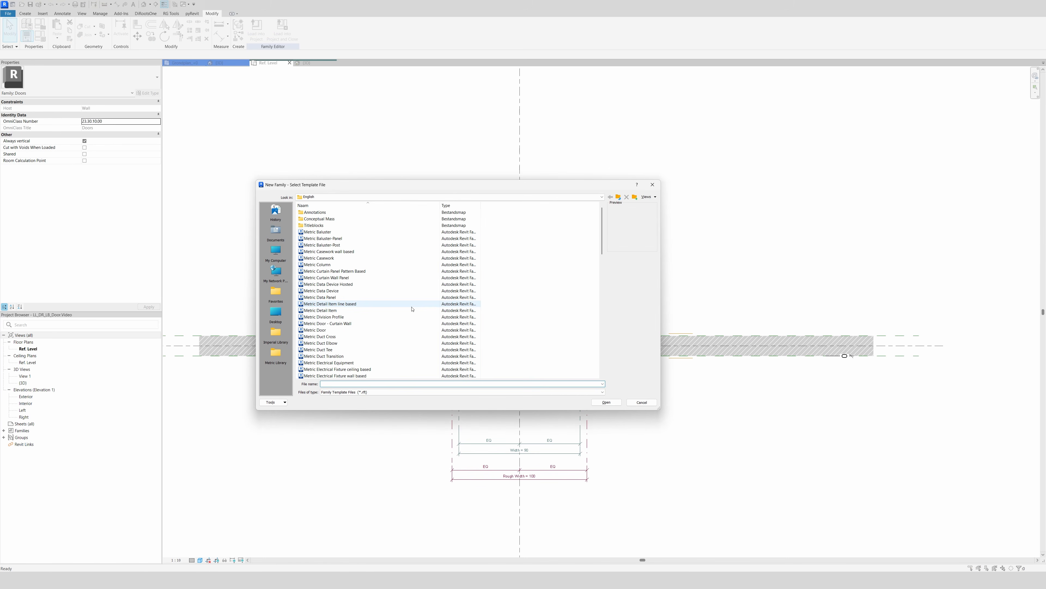
scroll(410, 315, "down", 2)
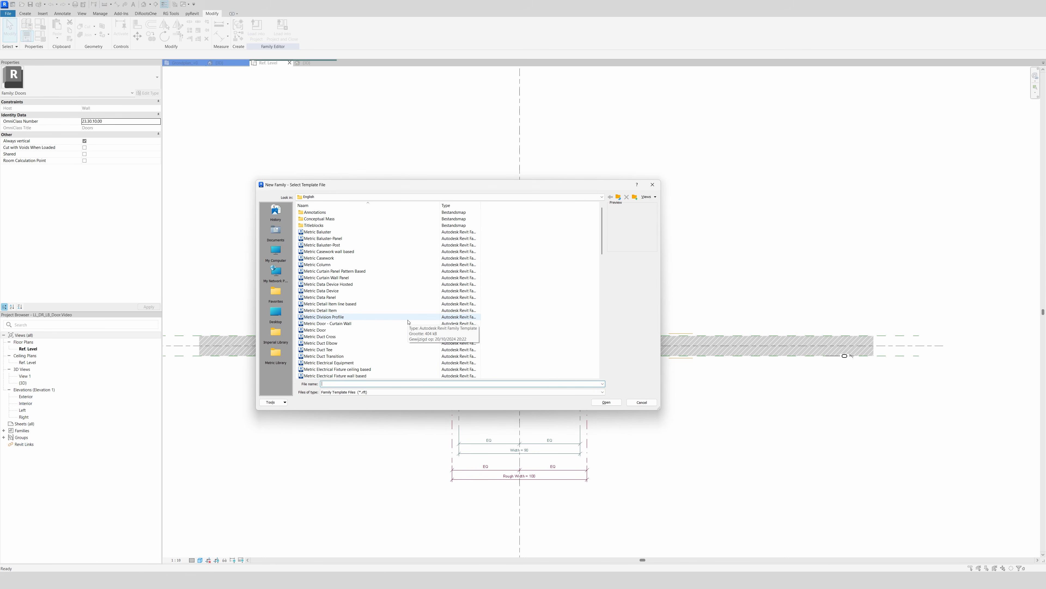
scroll(408, 322, "down", 5)
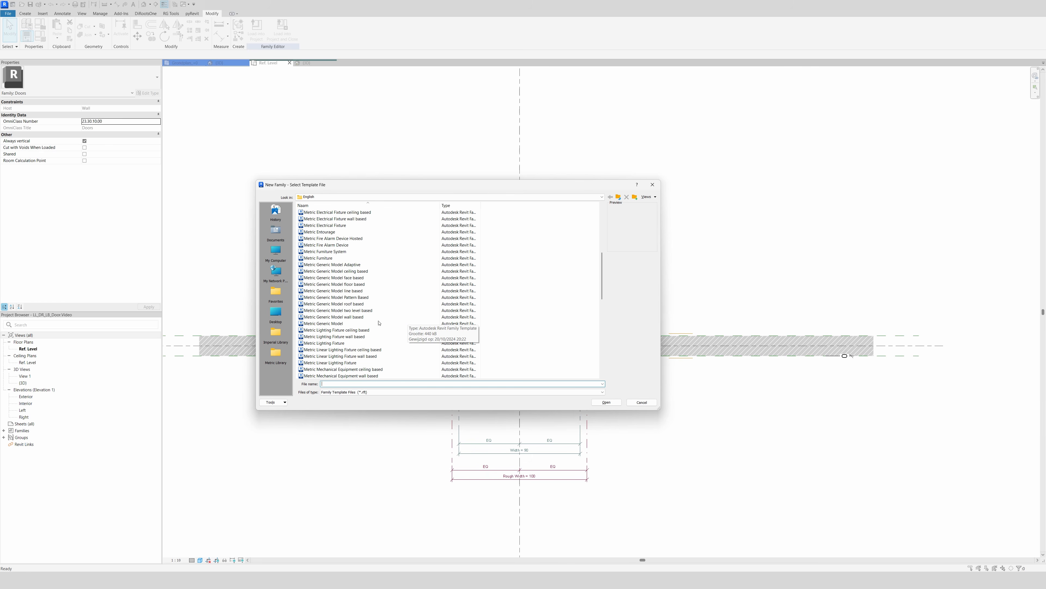
left_click(380, 323)
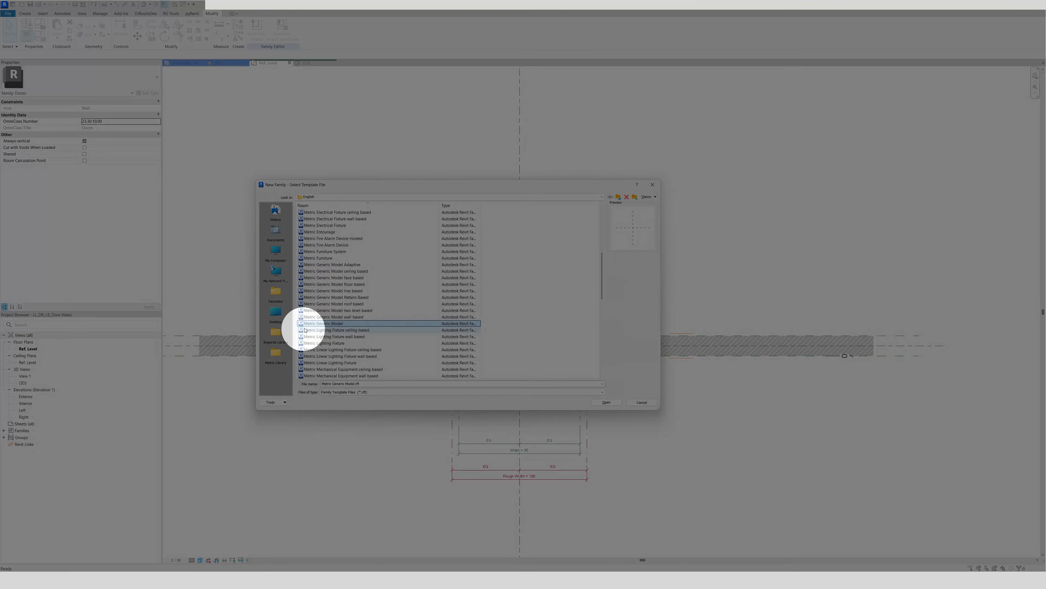
left_click(606, 402)
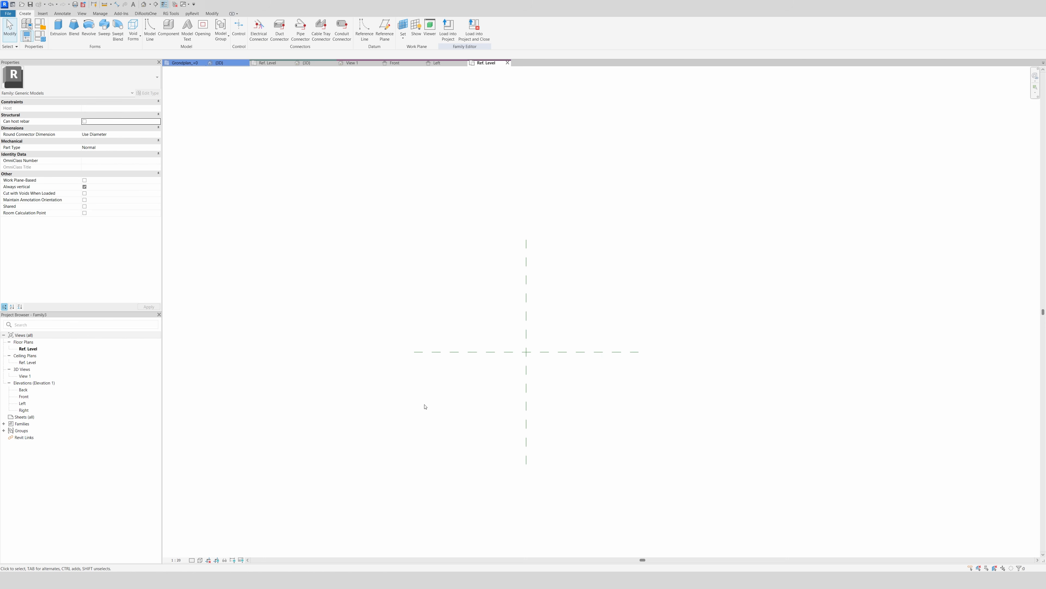
- Set the new family's category to Doors and make the family shared
scroll(554, 364, "up", 3)
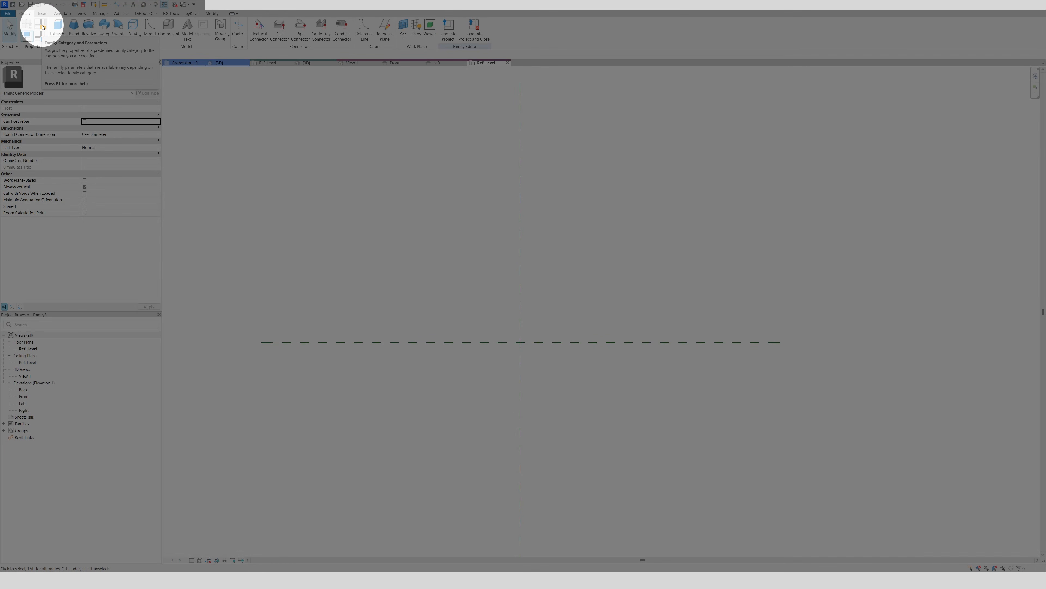
left_click(42, 26)
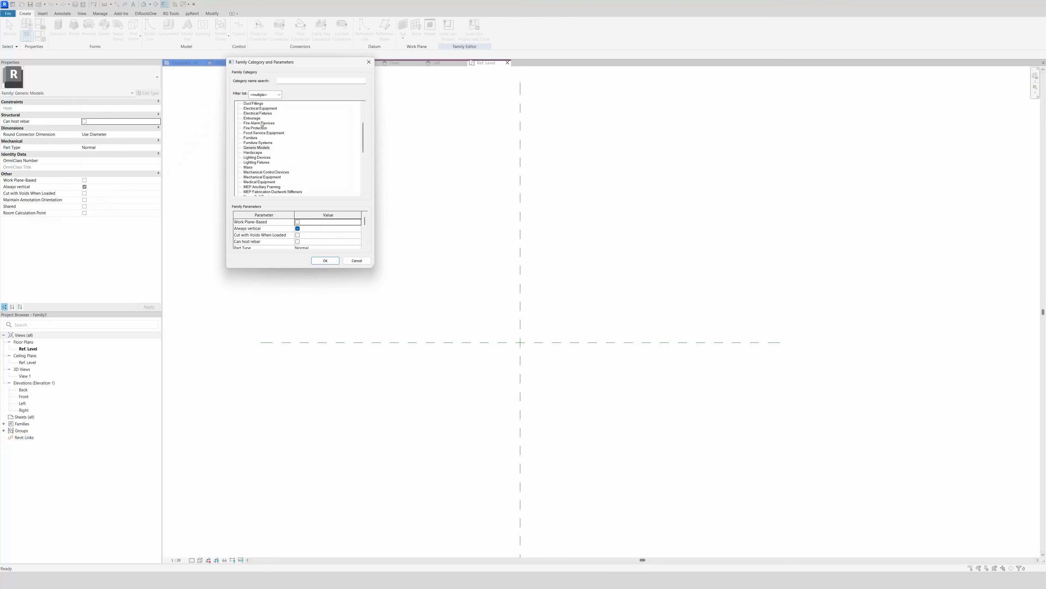
scroll(271, 174, "up", 3)
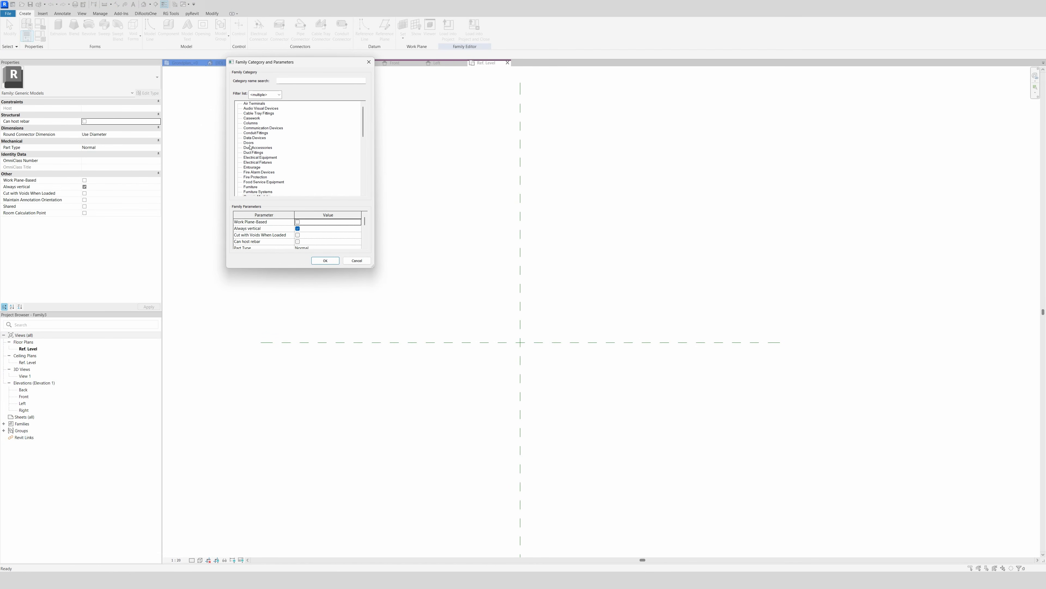
left_click(249, 143)
left_click(297, 242)
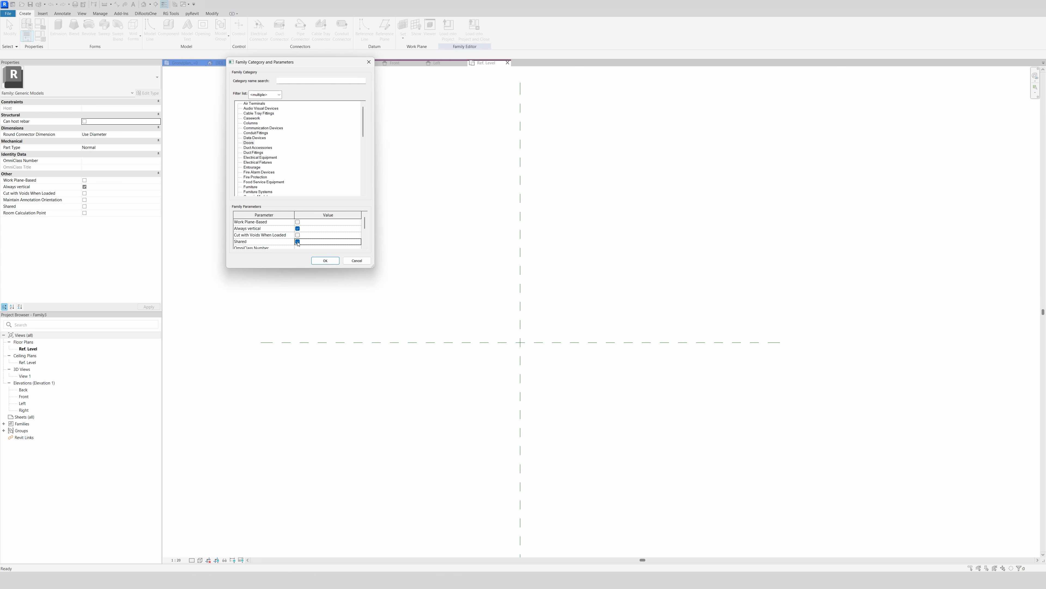
left_click(325, 260)
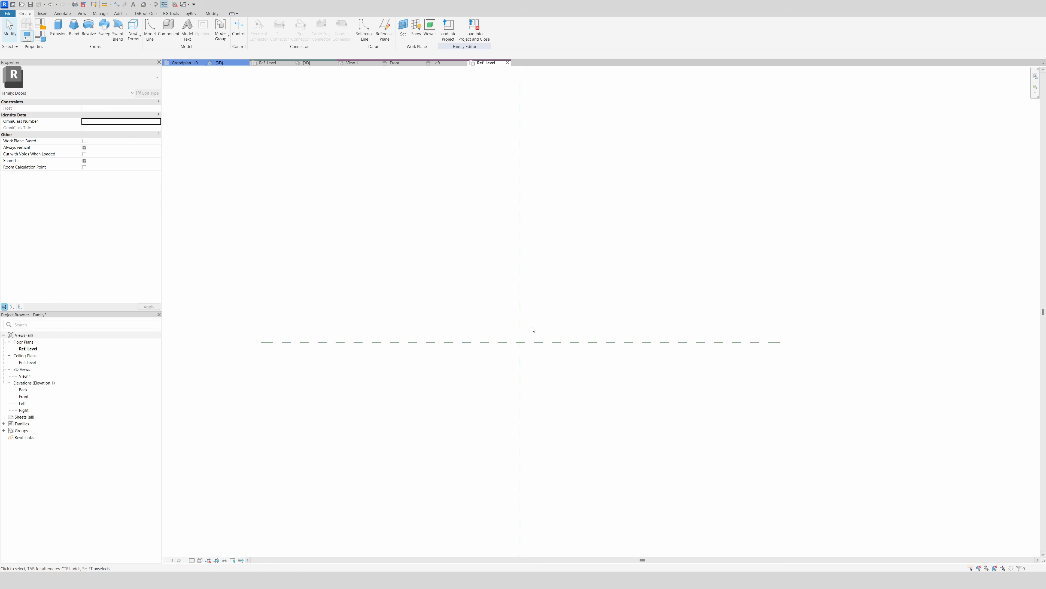
- Draw a vertical reference plane about 533 mm to the left of the centre plane, crossing the horizontal centre plane
scroll(356, 347, "down", 2)
scroll(401, 339, "up", 4)
scroll(393, 340, "down", 2)
scroll(471, 324, "up", 3)
key("r")
key("p")
left_click(393, 233)
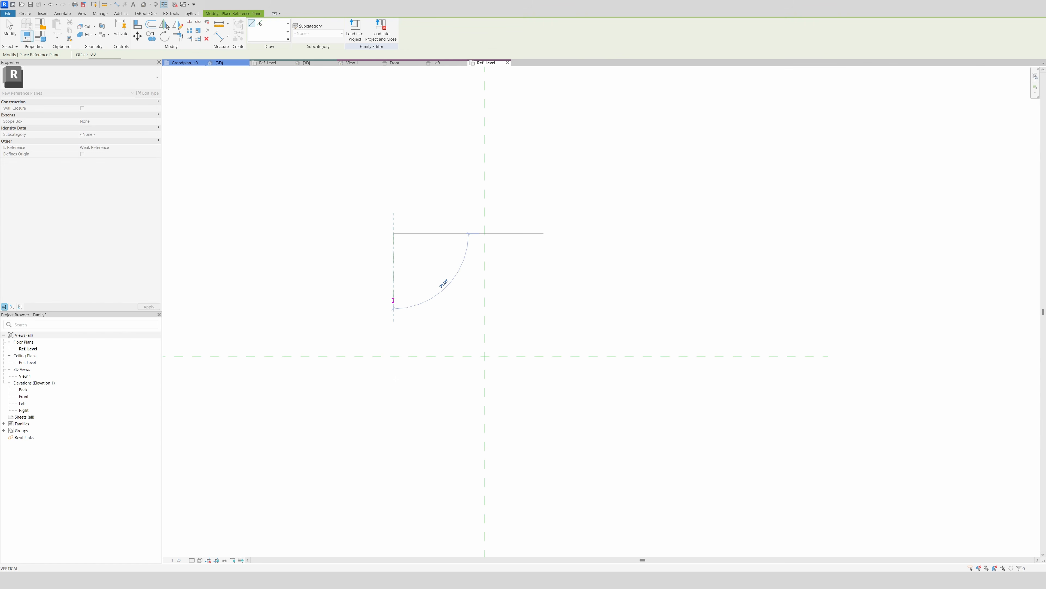
left_click(394, 503)
scroll(419, 338, "down", 2)
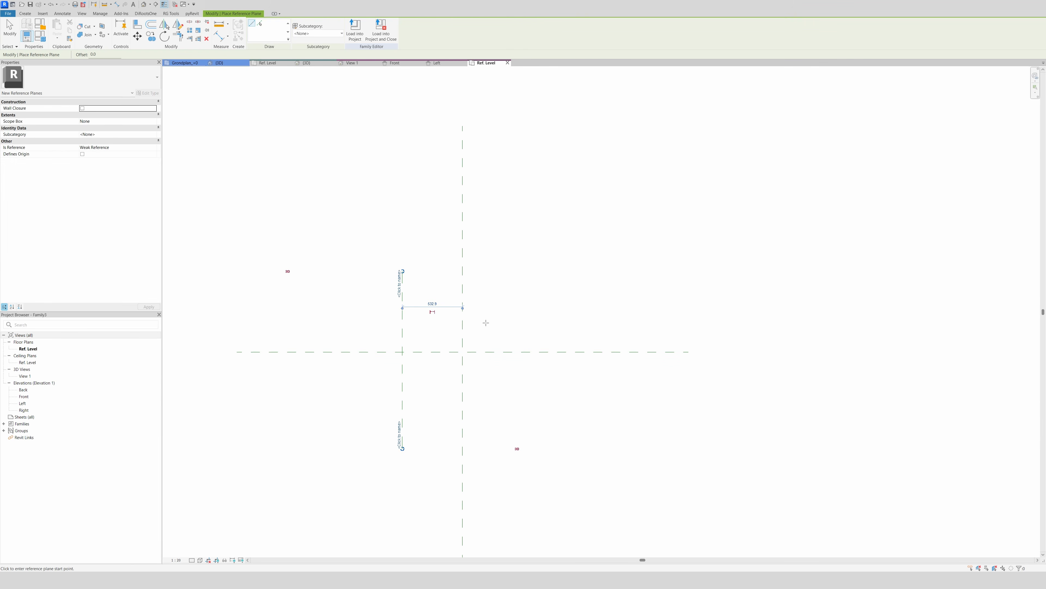
left_click(510, 265)
left_click(503, 455)
key("Escape")
key("Escape")
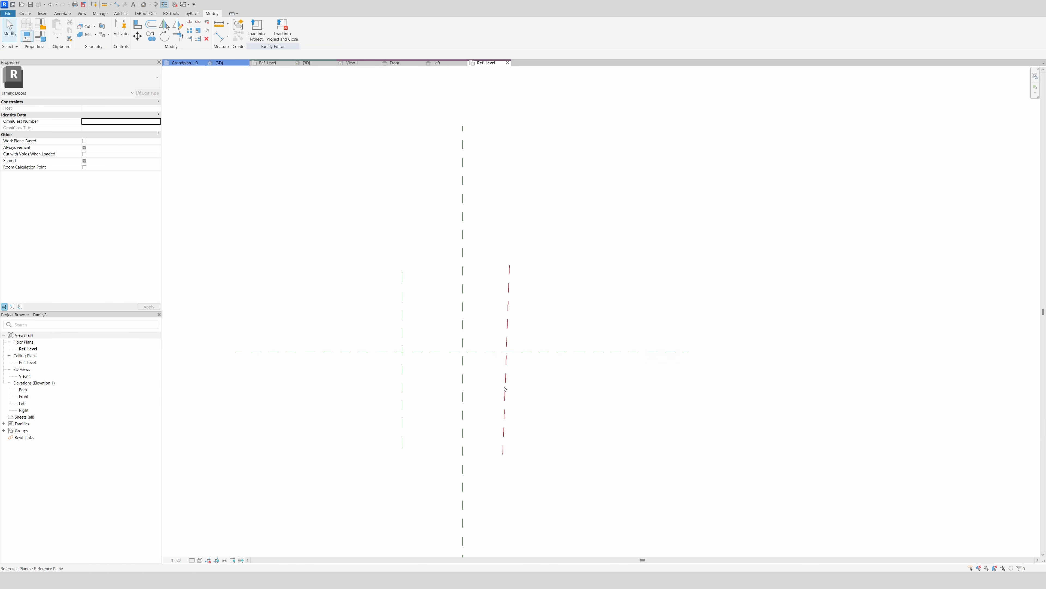
left_click(505, 389)
key("Delete")
- Mirror the left vertical reference plane about the vertical centre plane
left_click(398, 319)
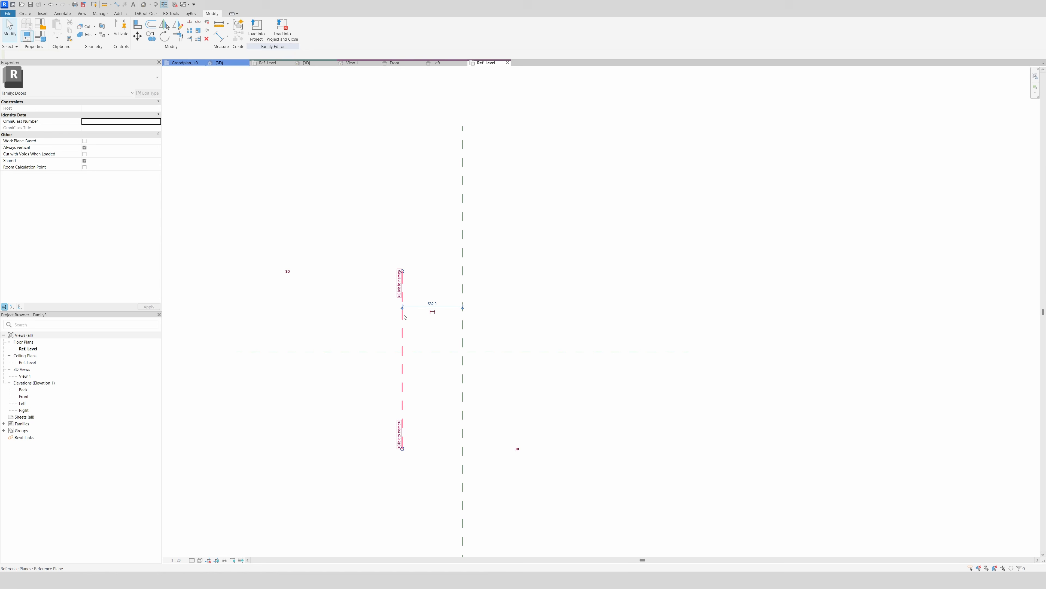
left_click(165, 25)
left_click(462, 261)
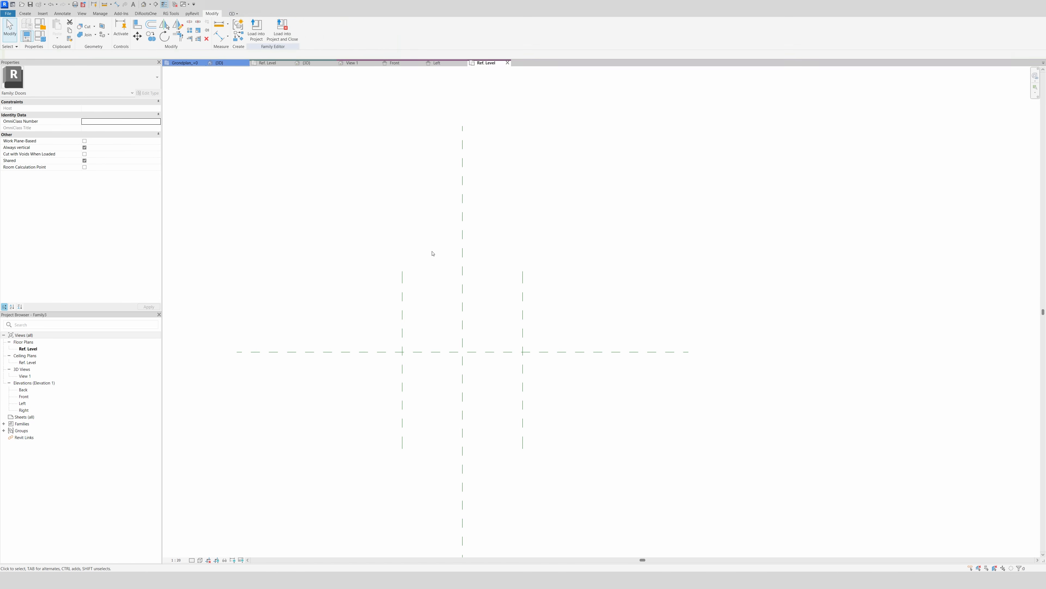
- Dimension both side reference planes to the centre plane and add an overall dimension between the two side planes
key("d")
key("i")
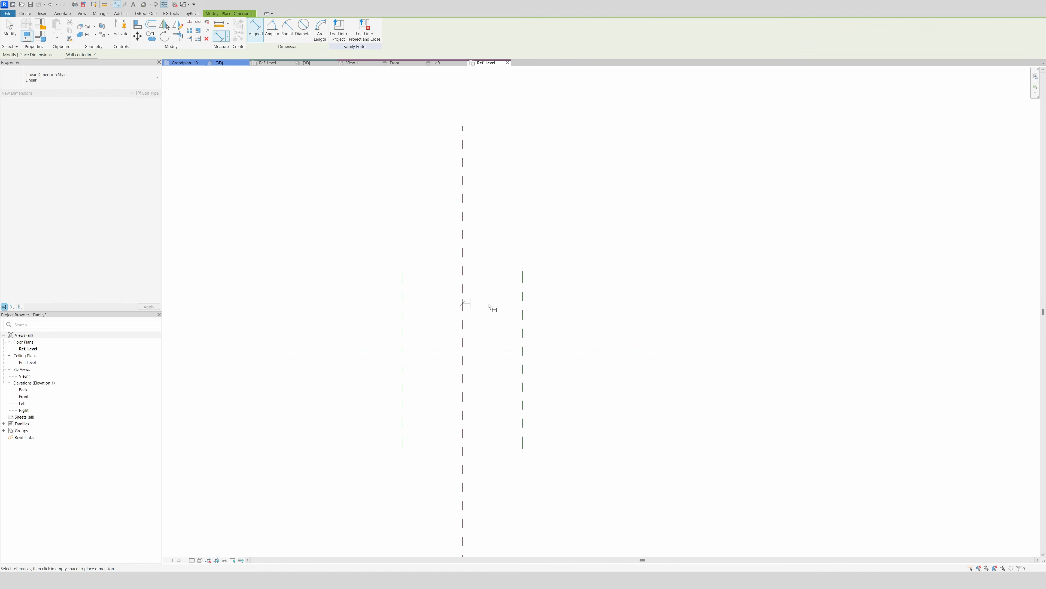
left_click(523, 304)
left_click(402, 300)
left_click(432, 254)
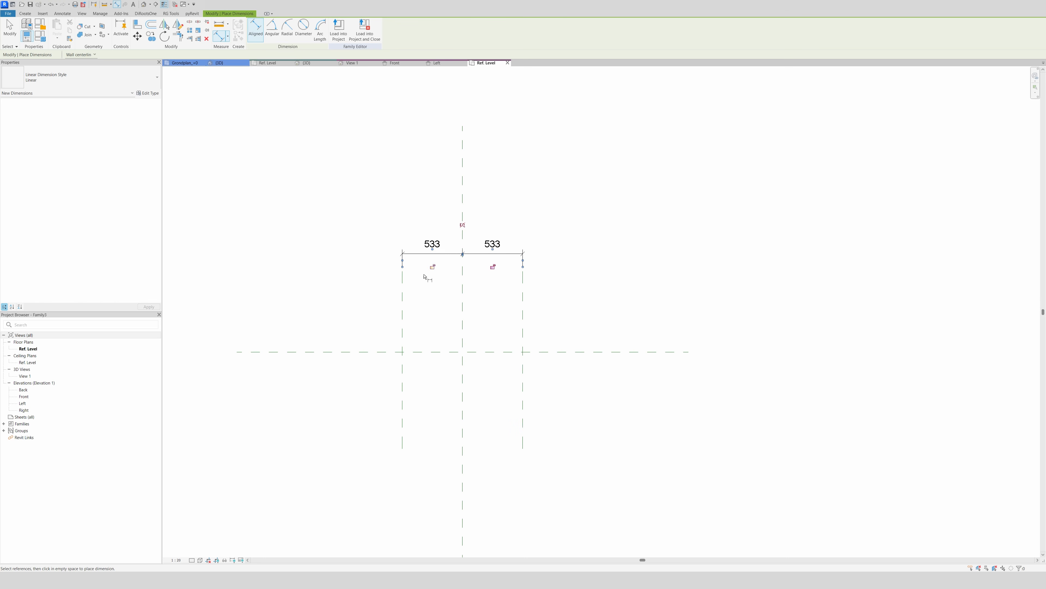
left_click(403, 293)
left_click(522, 294)
left_click(477, 228)
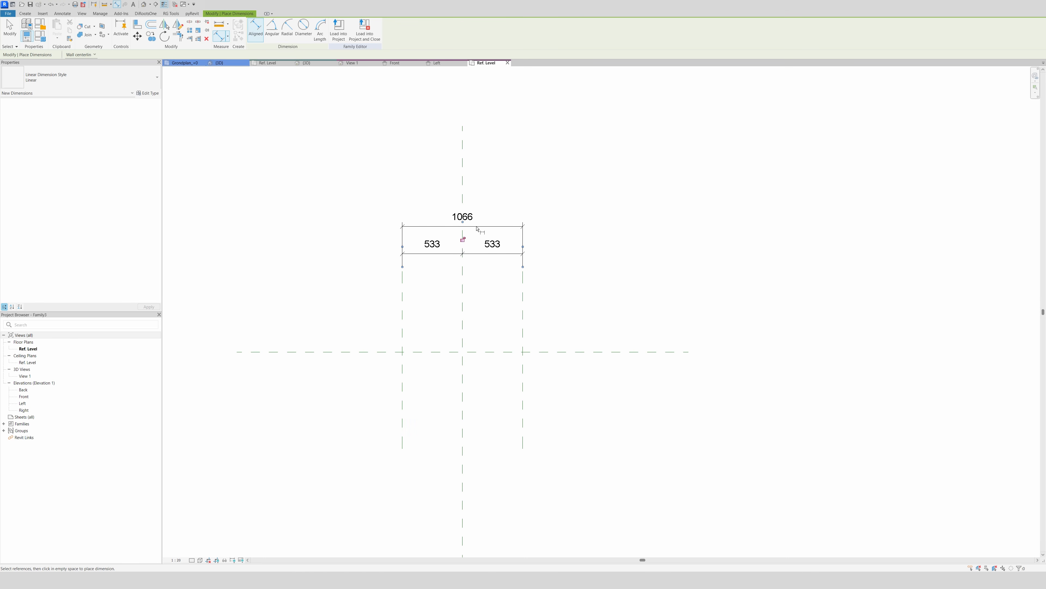
key("Escape")
key("Escape")
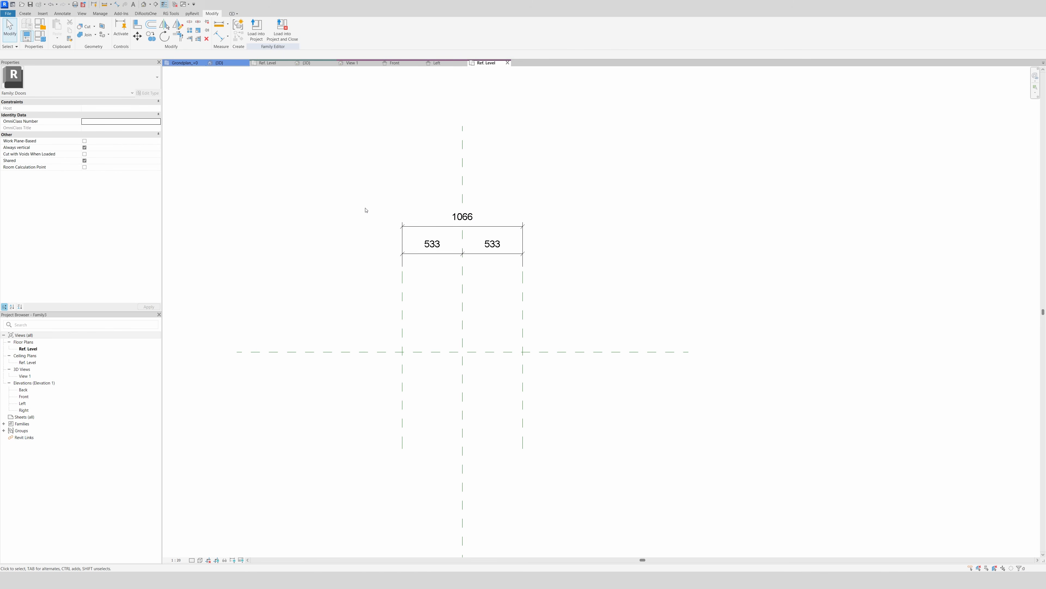
- Set the family's length units to centimetres
key("u")
key("n")
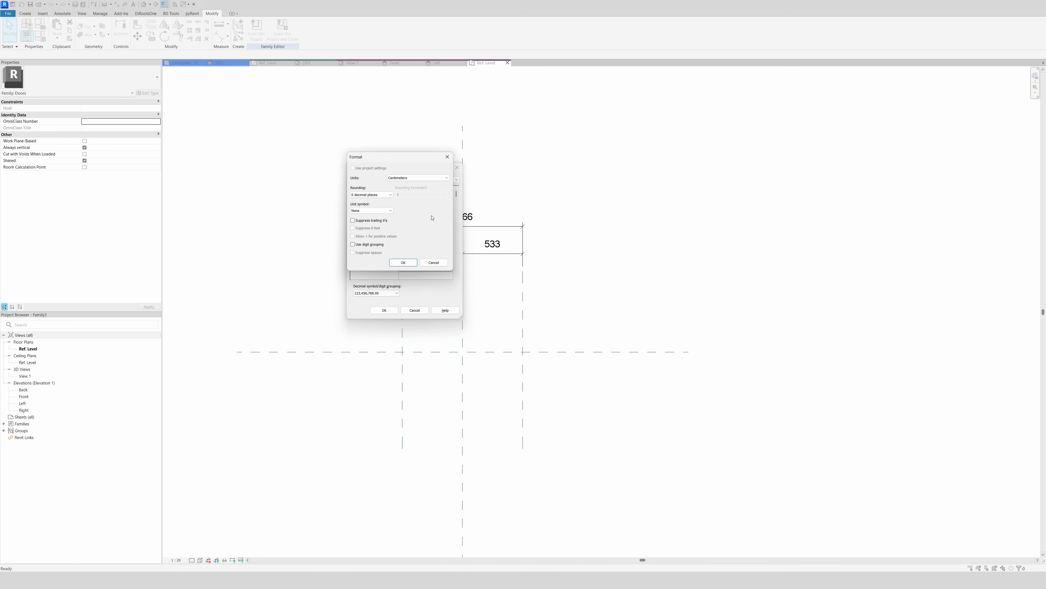
left_click(447, 157)
left_click(434, 225)
left_click(418, 178)
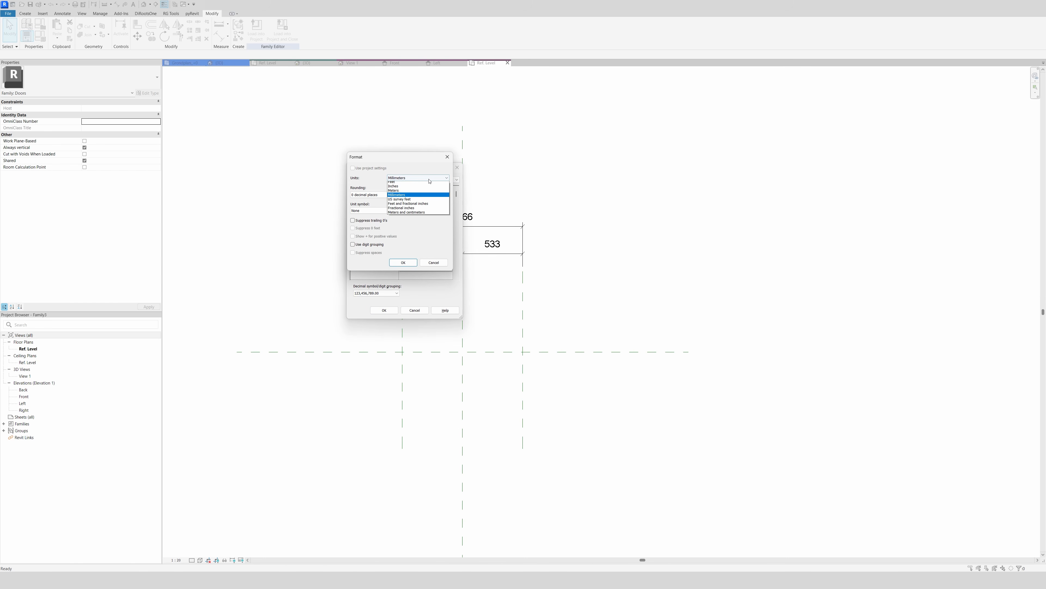
left_click(412, 208)
left_click(397, 263)
key("Return")
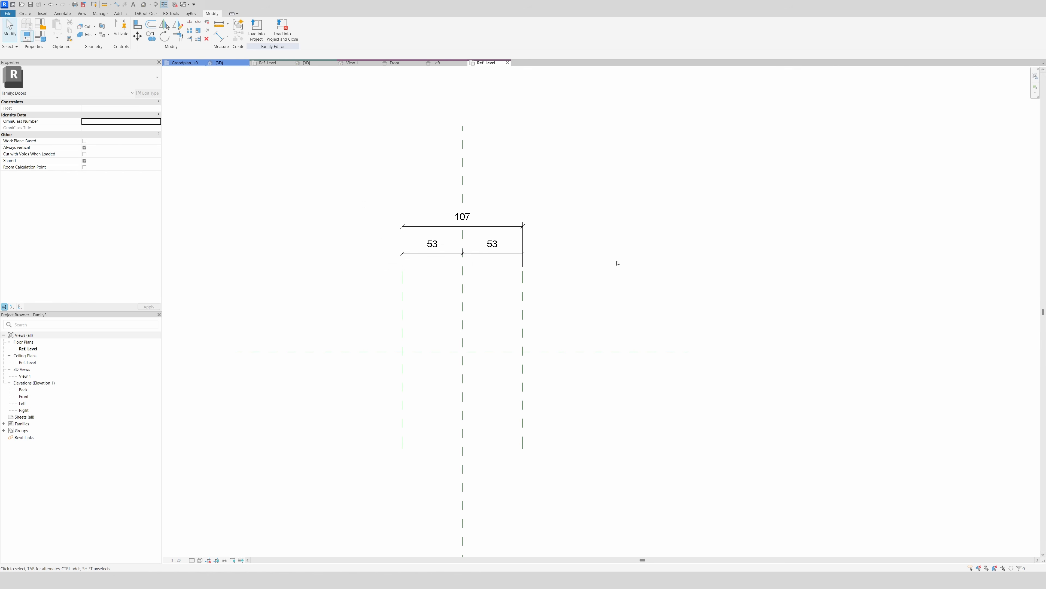
- Constrain the two half-width dimensions as equal and label the overall width with a new instance parameter named LL_Breedte
left_click(489, 267)
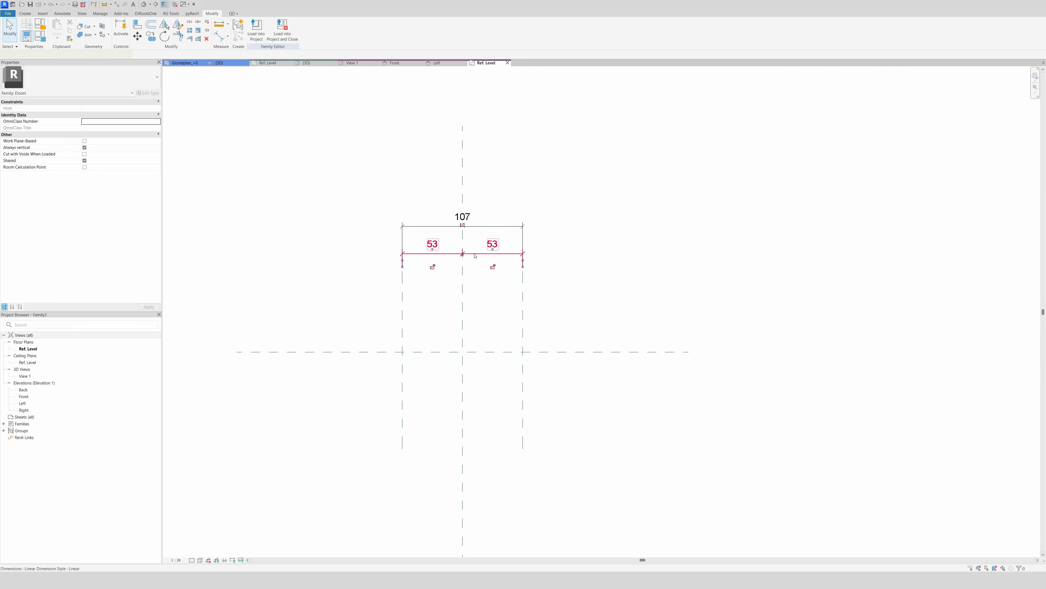
left_click(462, 226)
left_click(463, 217)
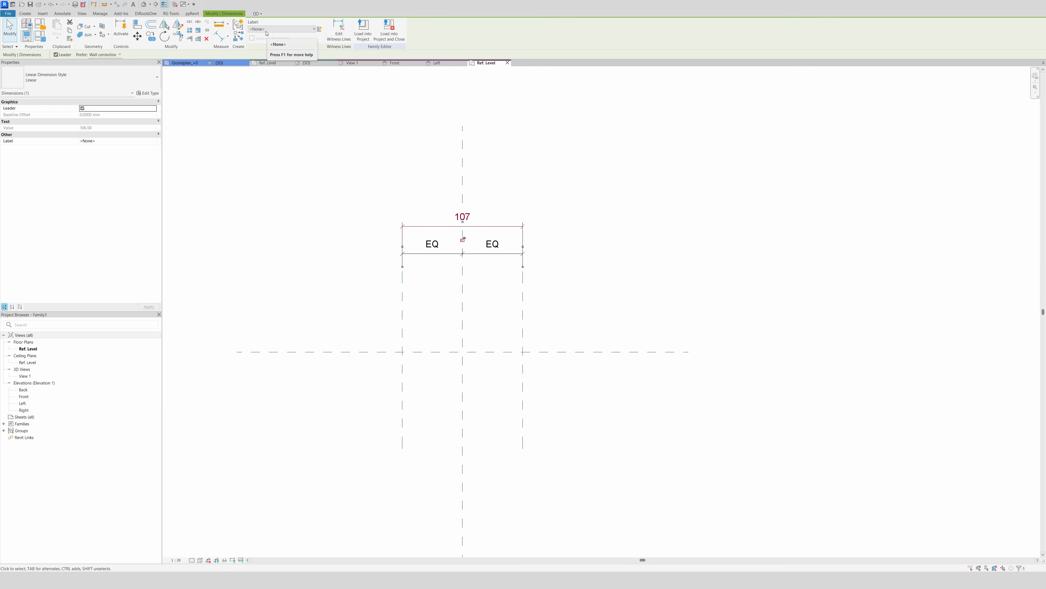
left_click(319, 29)
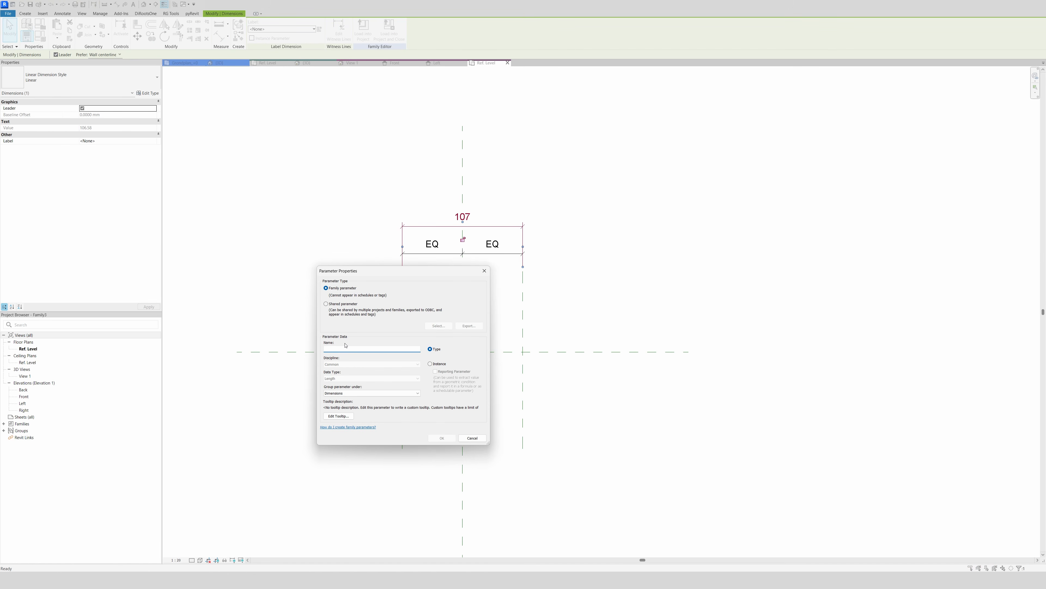
type("LL_Breedte")
left_click(431, 364)
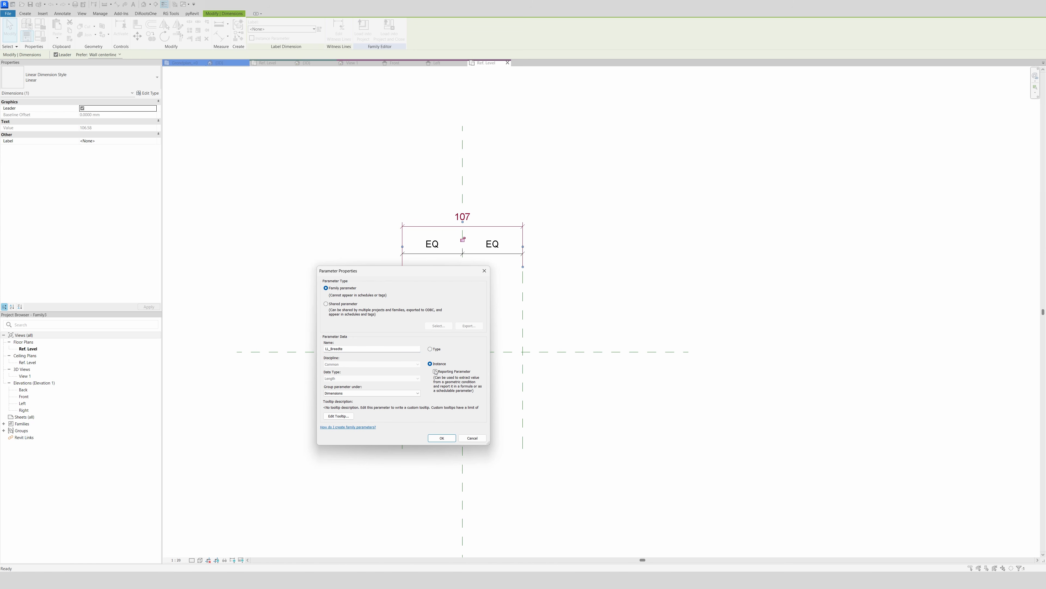
left_click(434, 441)
left_click(435, 439)
left_click(486, 275)
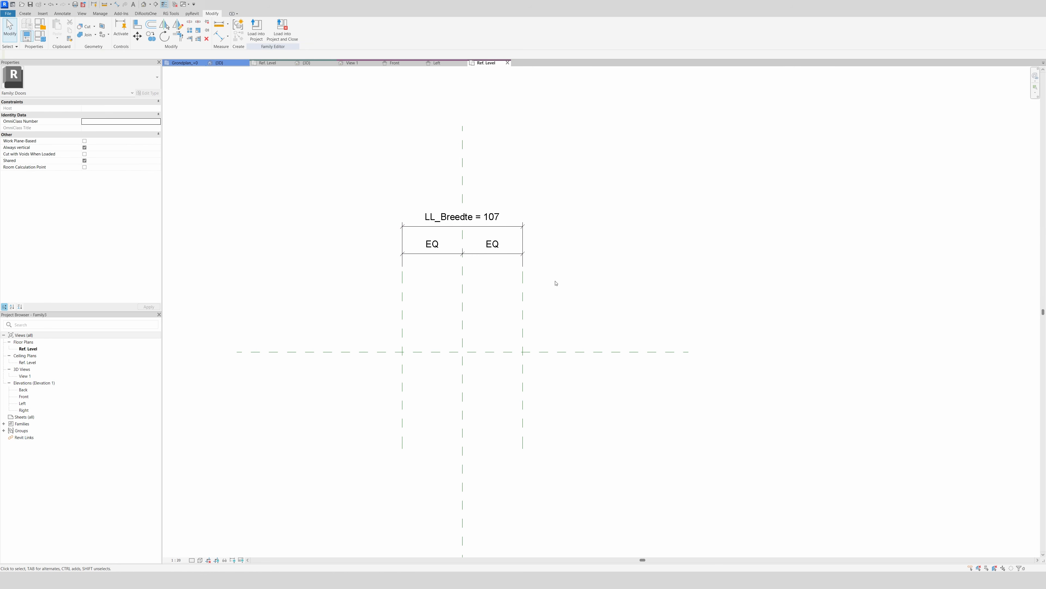
- Draw two horizontal reference planes, one just above and one just below the horizontal centre plane
key("r")
key("p")
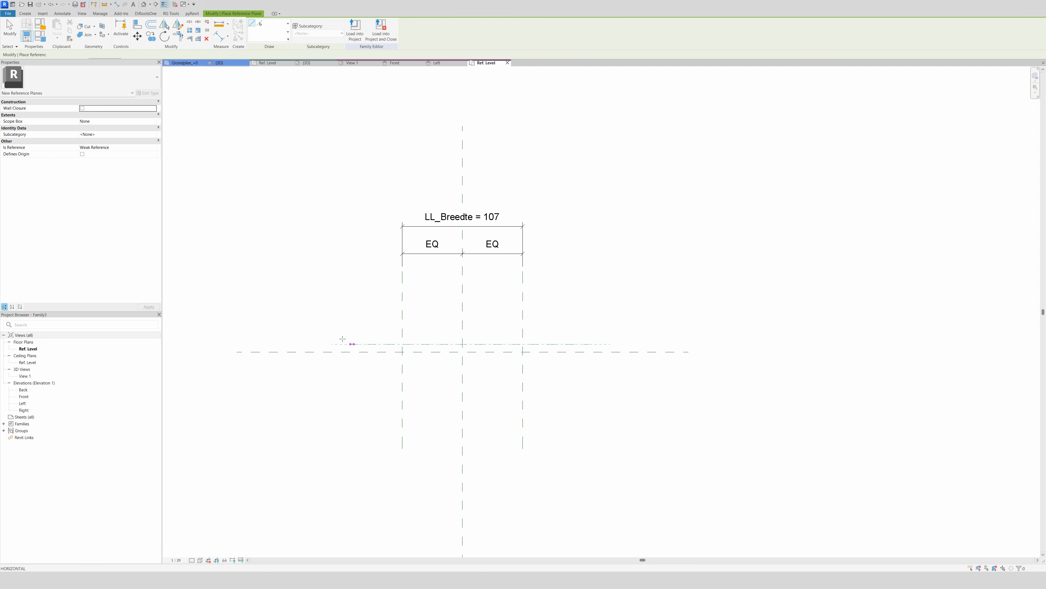
left_click(313, 344)
left_click(585, 361)
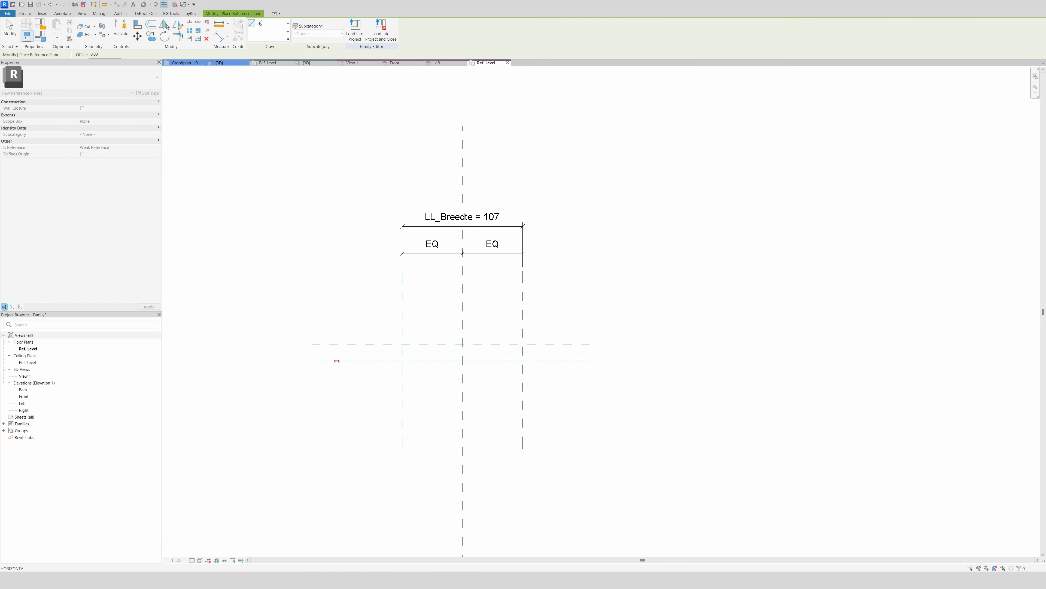
left_click(337, 361)
key("Escape")
key("Escape")
- Set the Ref. Level plan's view scale to 1:10
left_click(175, 559)
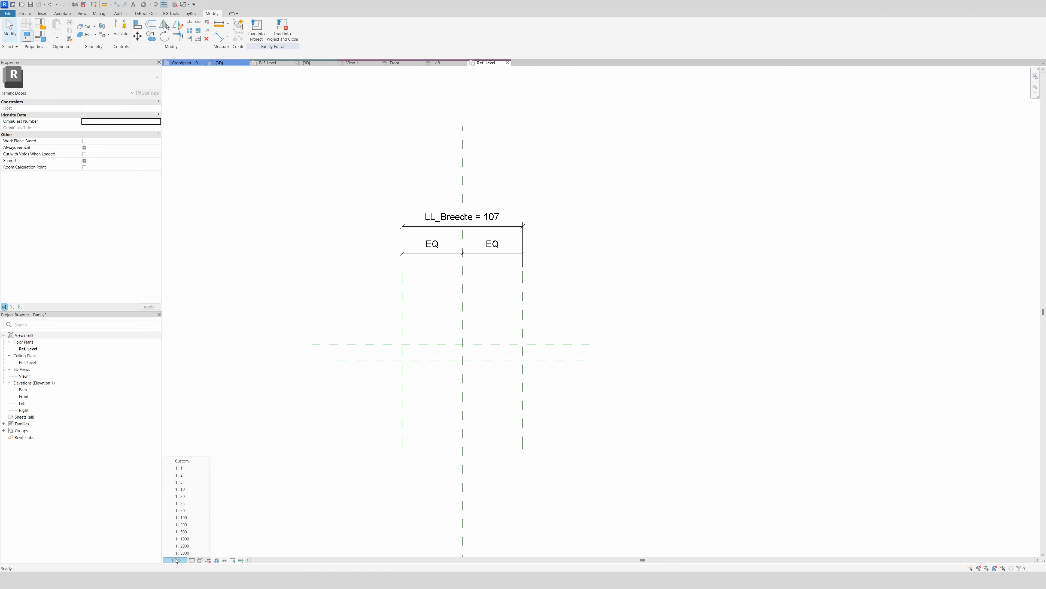
left_click(180, 488)
scroll(474, 332, "up", 2)
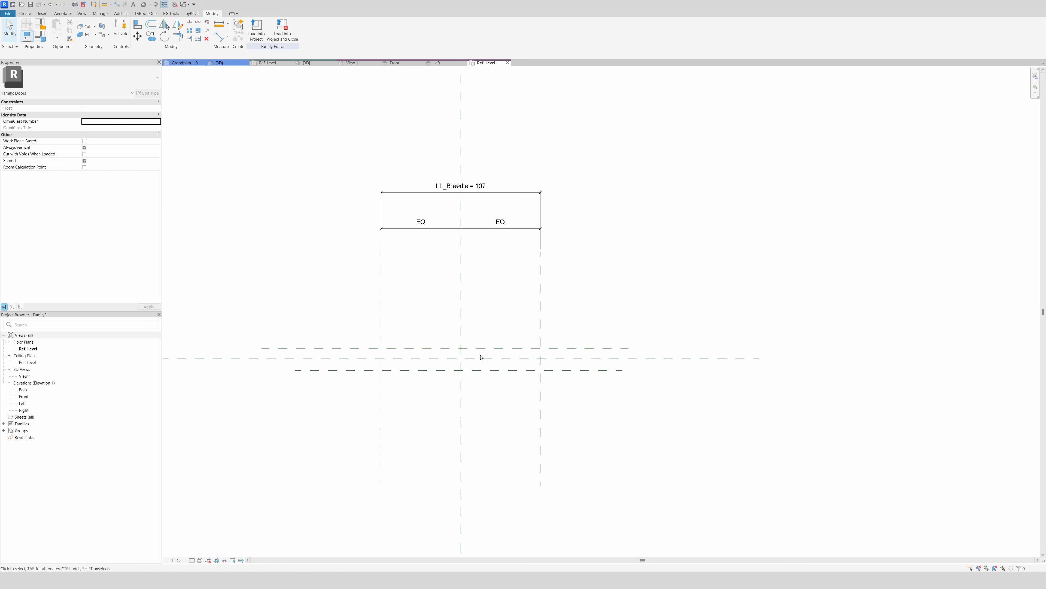
- Dimension the three horizontal reference planes in one chain and constrain the two spacings as equal
scroll(479, 333, "down", 1)
key("d")
key("i")
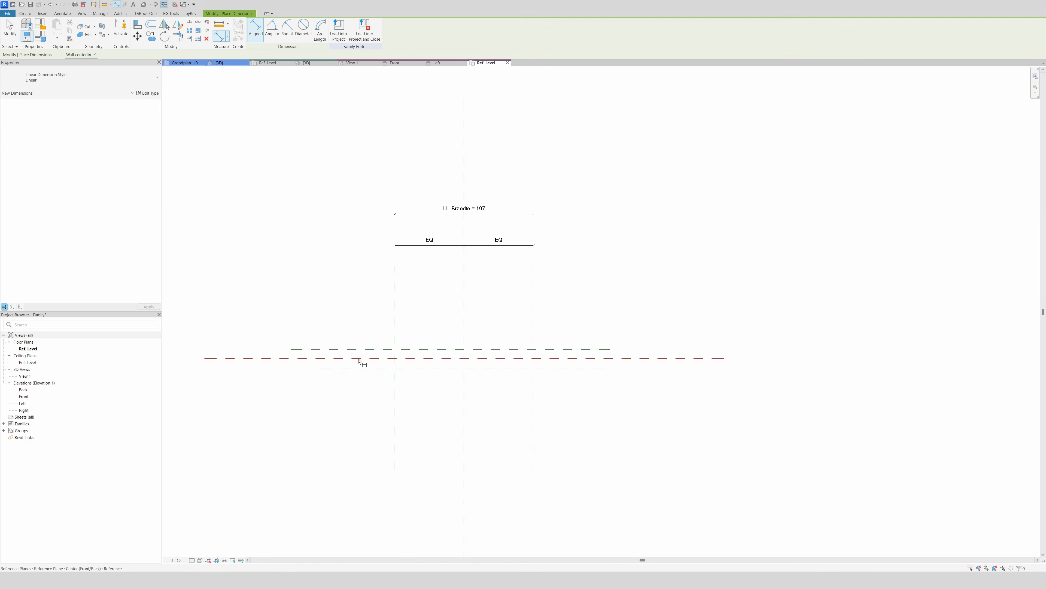
left_click(357, 368)
left_click(358, 332)
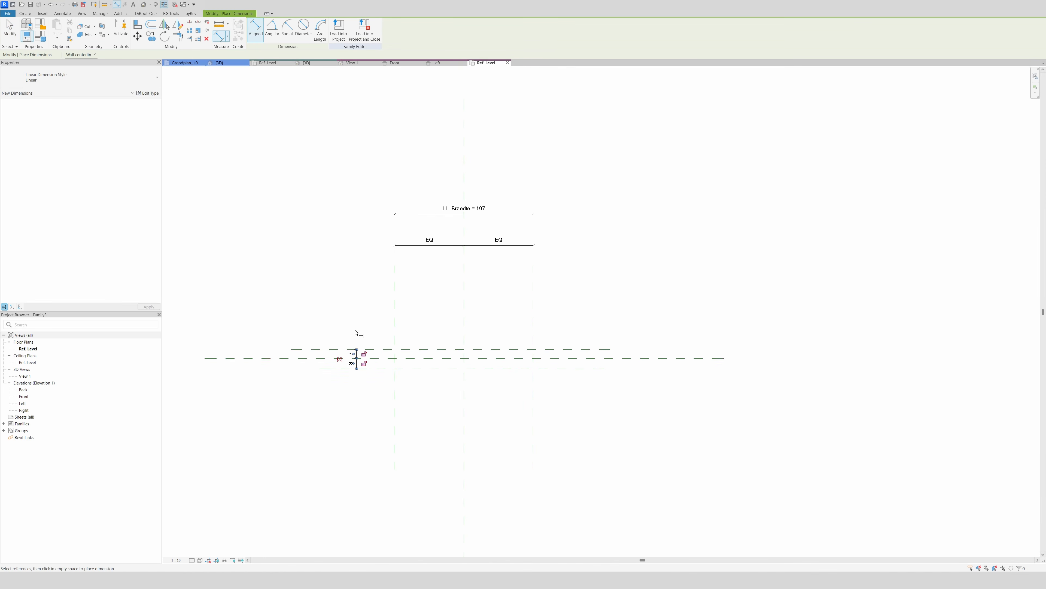
left_click(339, 359)
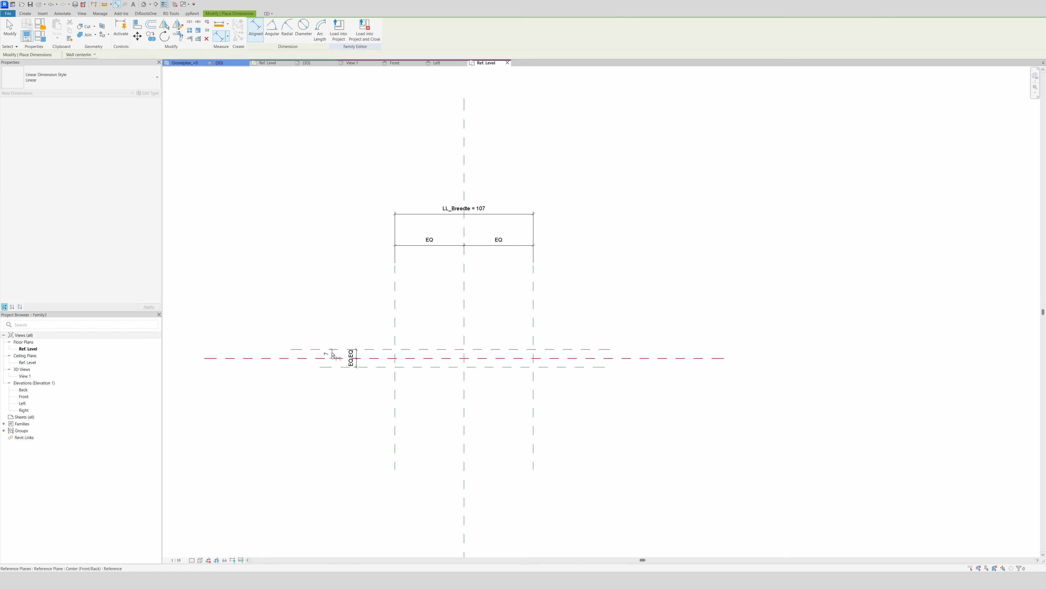
key("Escape")
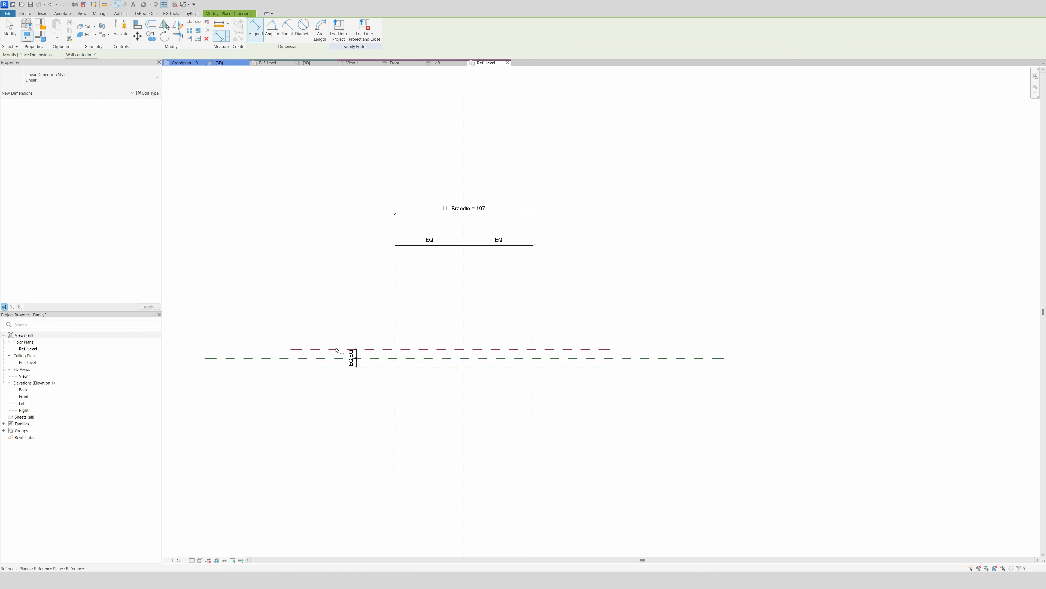
- Add an overall thickness dimension between the two outer horizontal reference planes
left_click(335, 349)
left_click(334, 366)
left_click(341, 341)
key("Escape")
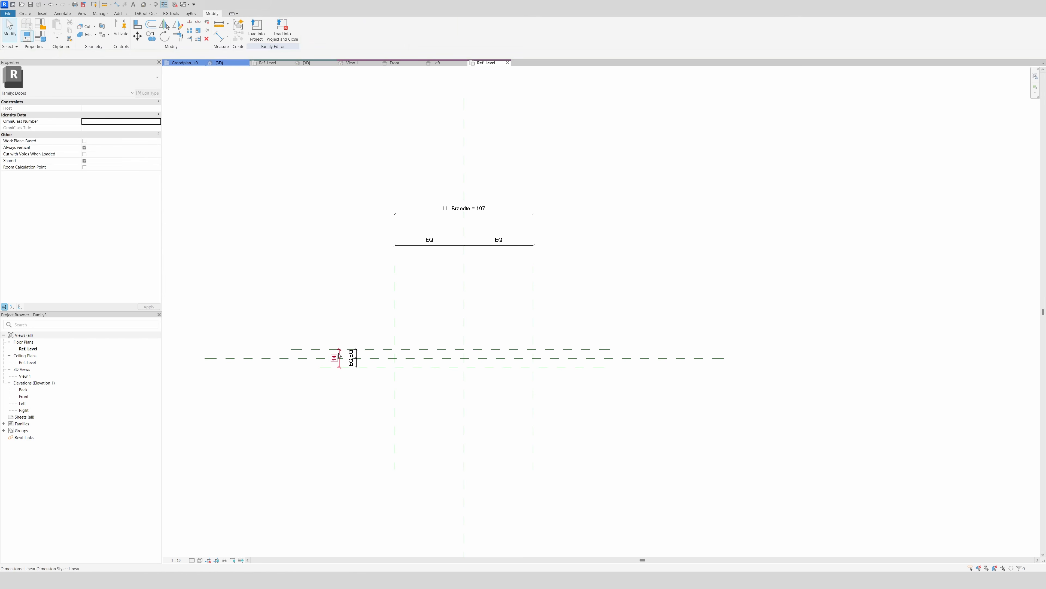
- Label the overall thickness dimension with a new instance parameter named LL_Dikte
left_click(321, 31)
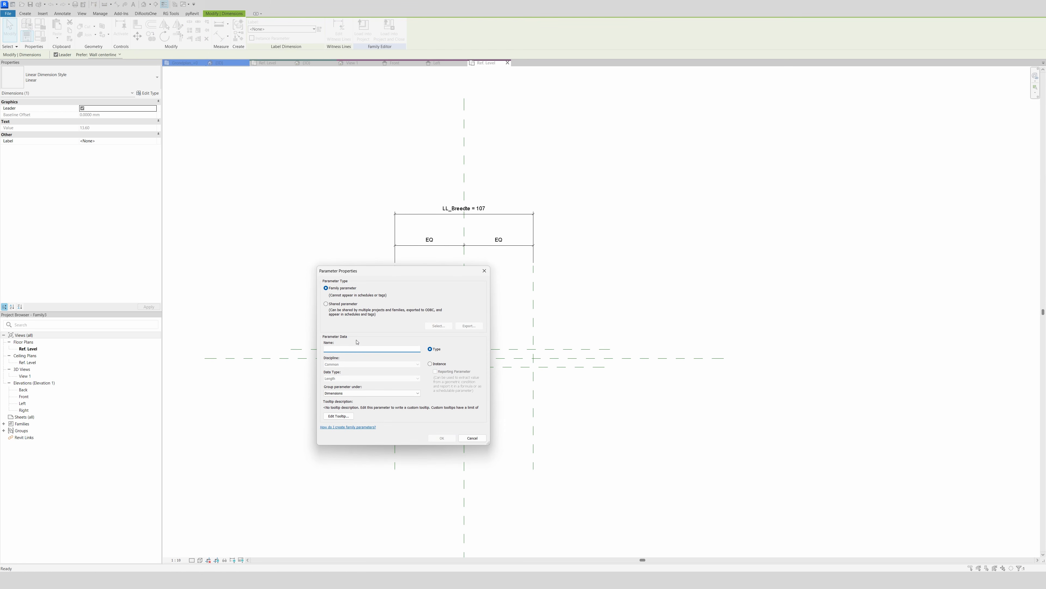
type("LL_Dikte")
left_click(431, 363)
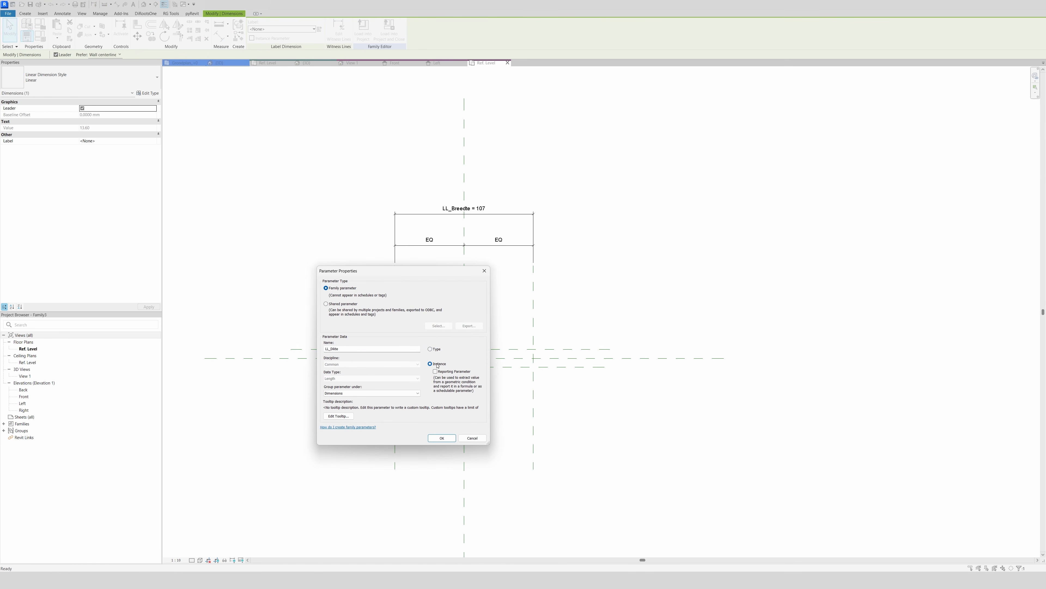
left_click(441, 438)
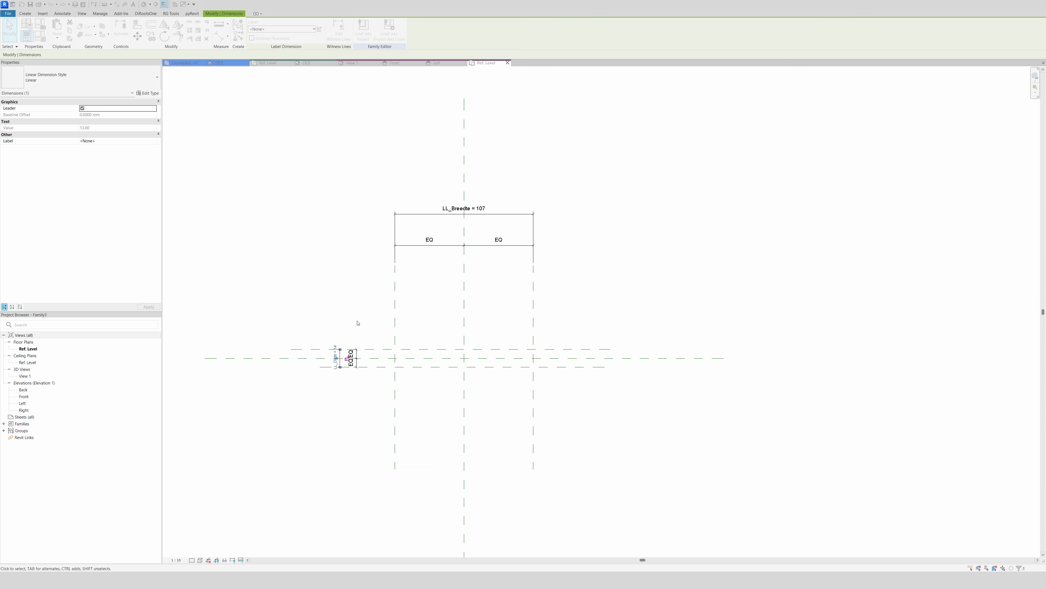
key("Escape")
scroll(598, 416, "up", 2)
scroll(550, 401, "down", 1)
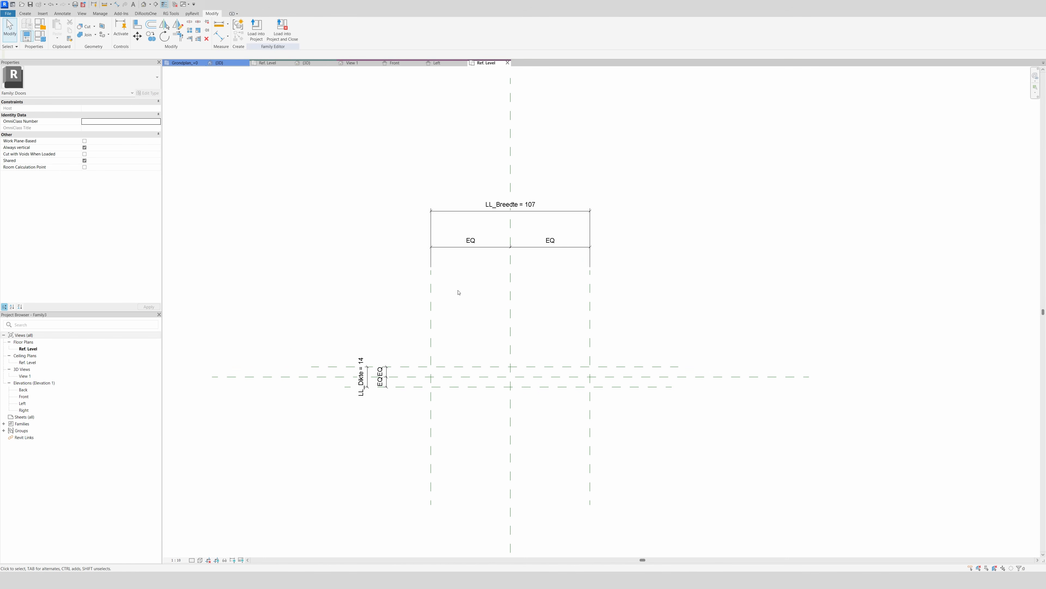
- In the Front elevation, draw a horizontal reference plane about 144 cm above Ref. Level, crossing all the vertical planes
left_click(395, 64)
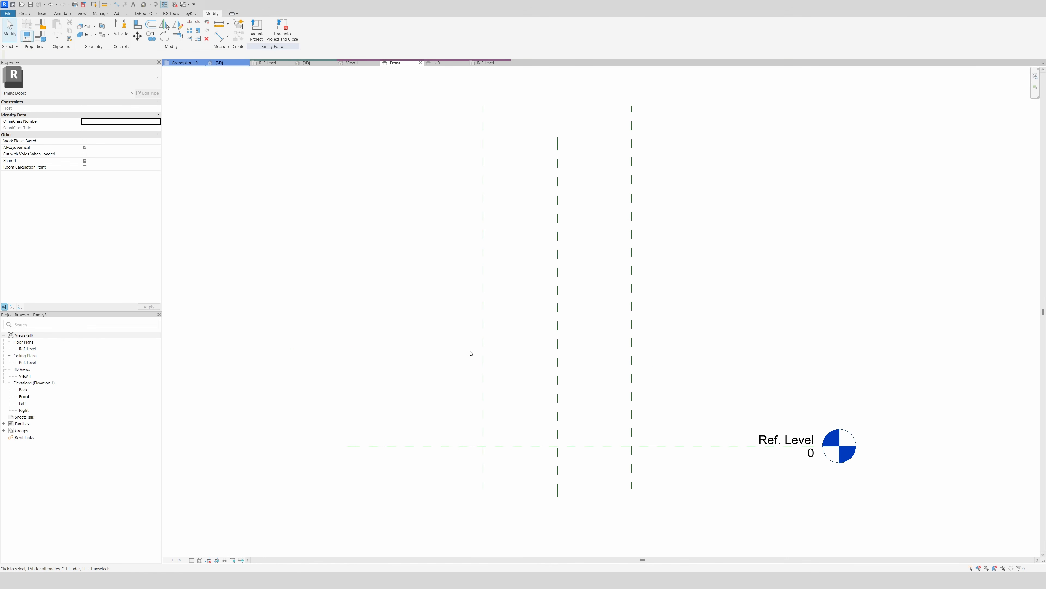
key("r")
key("p")
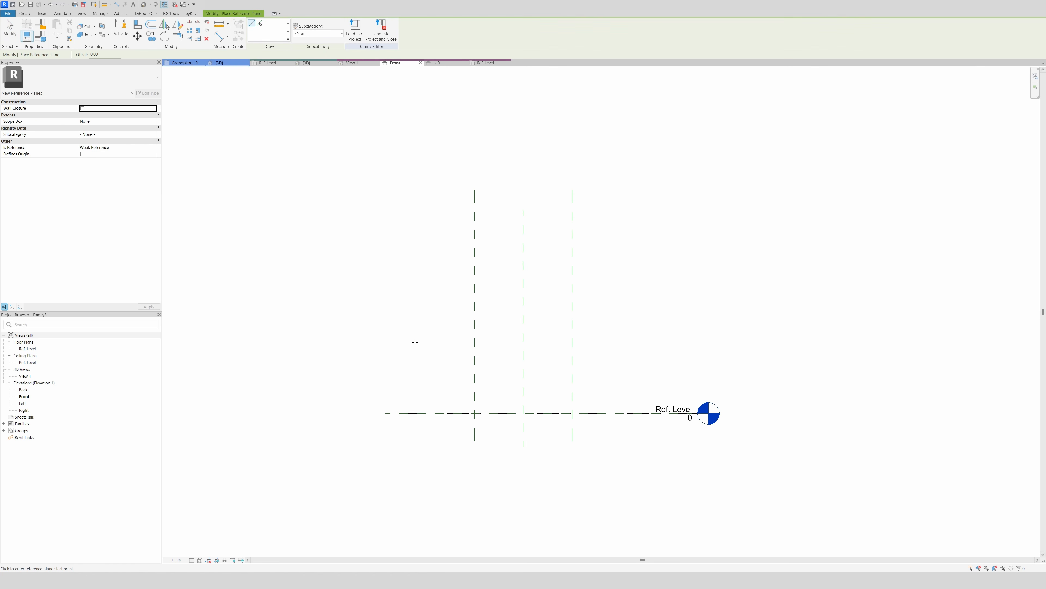
left_click(616, 280)
left_click(433, 281)
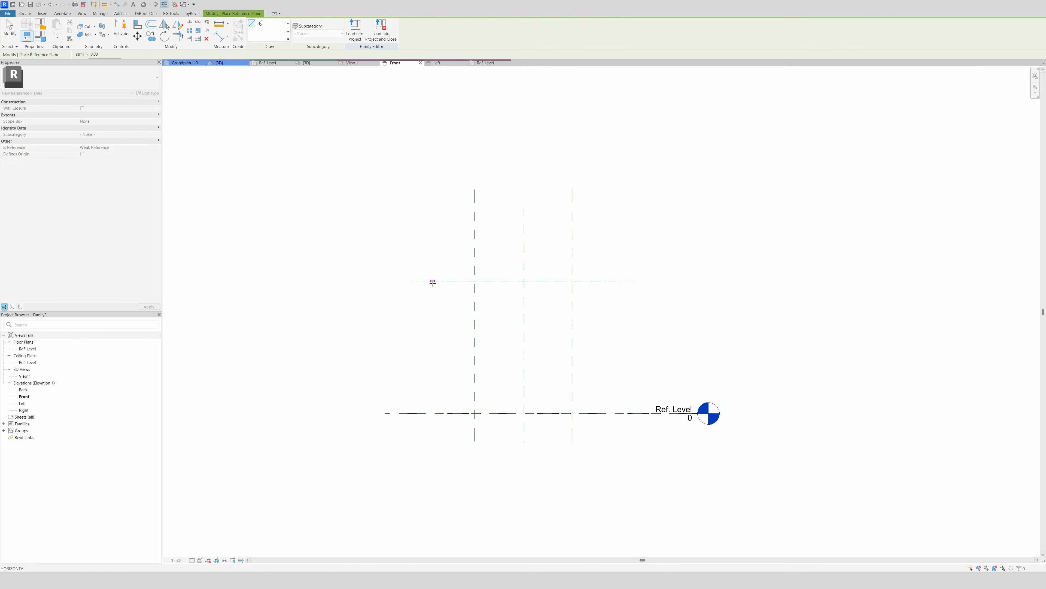
key("Escape")
key("Escape")
- Dimension the height from Ref. Level to the horizontal reference plane above it
key("d")
key("i")
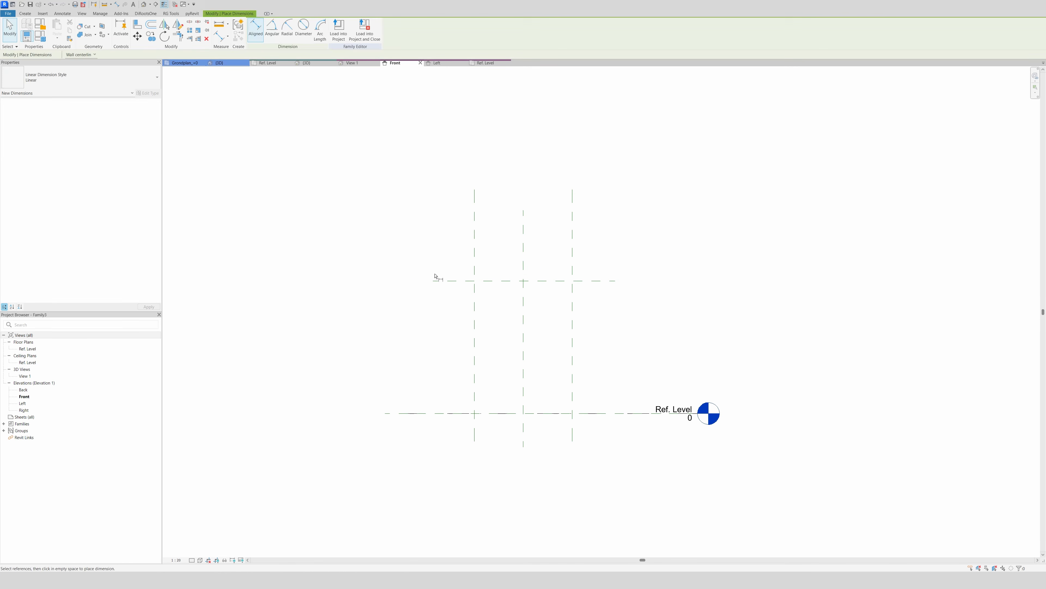
left_click(614, 415)
left_click(601, 282)
left_click(603, 307)
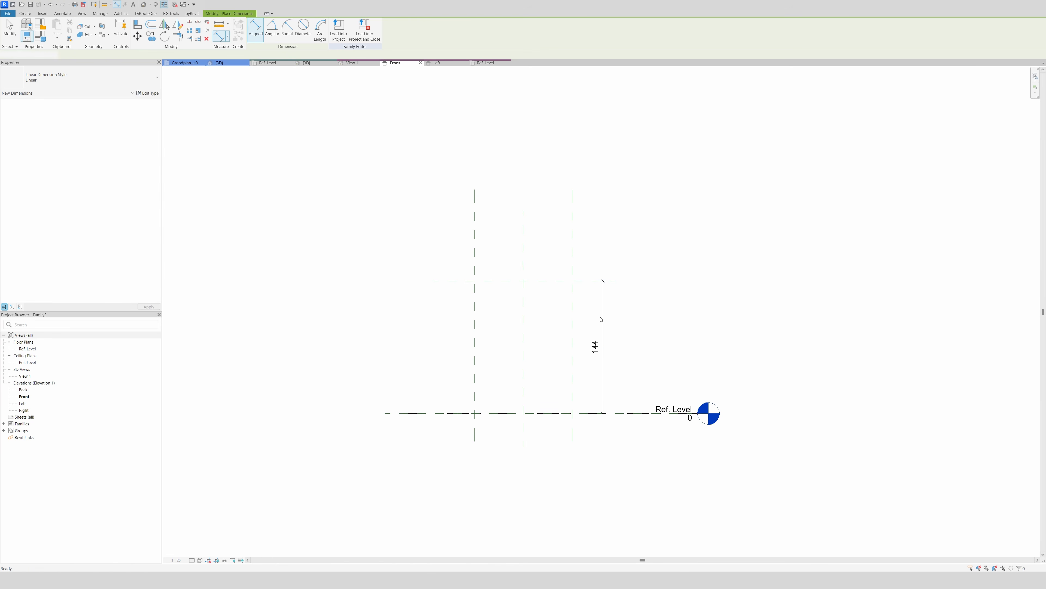
key("Escape")
- Label the height dimension with a new instance parameter named LL_Hoogte
left_click(319, 29)
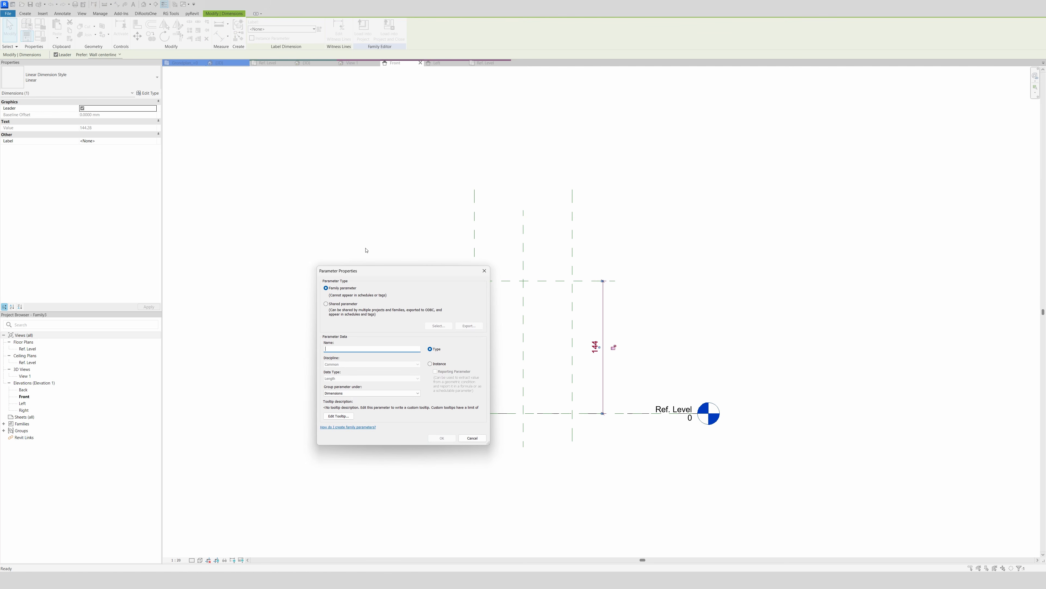
type("LL_Hoogte")
left_click(430, 363)
left_click(442, 438)
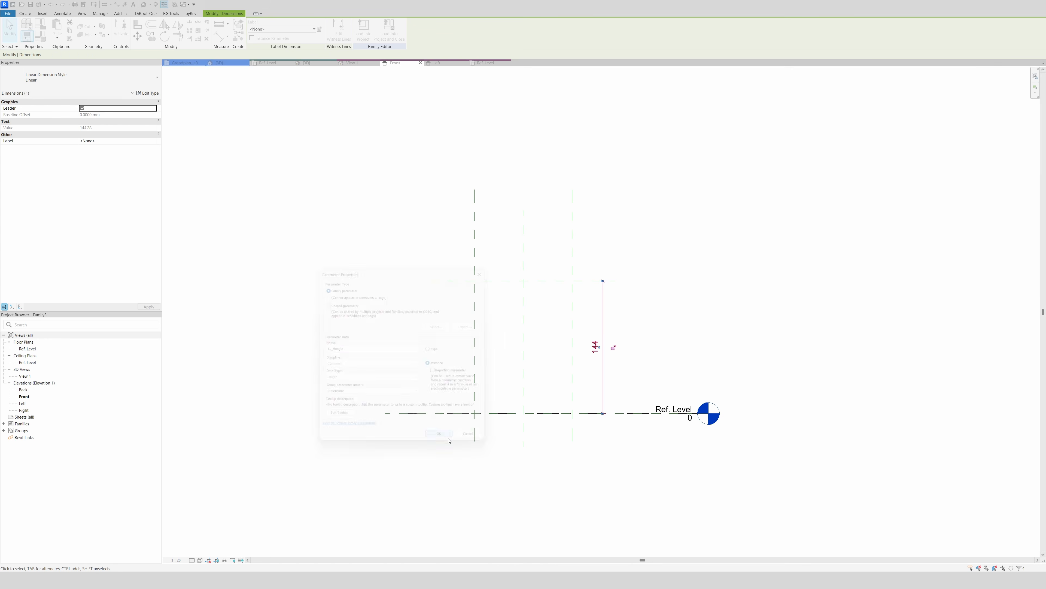
left_click(514, 327)
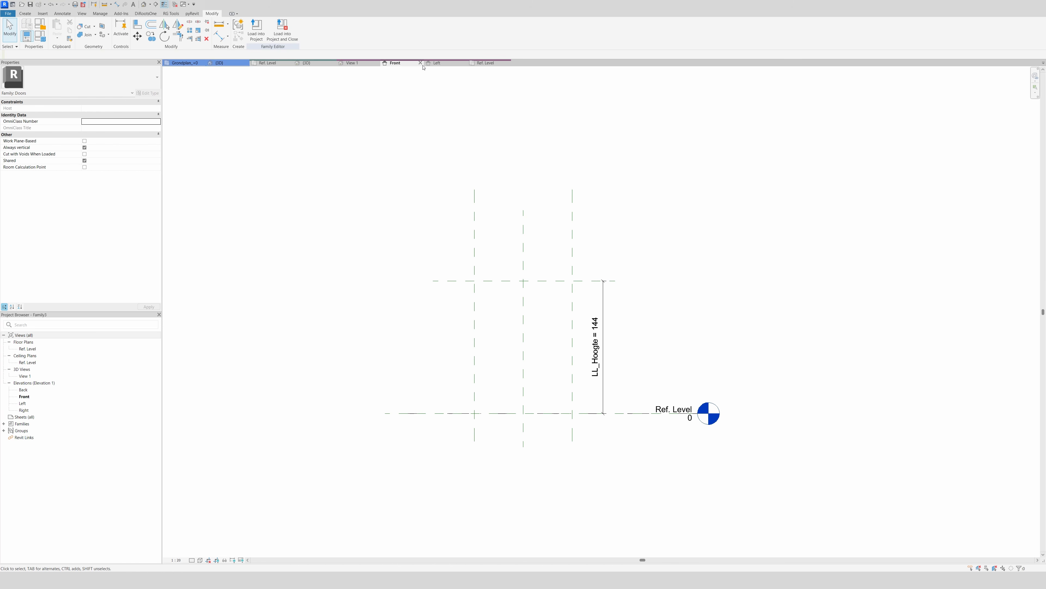
- In the Ref. Level plan, draw two short vertical reference planes, about 3 cm inside the left width plane and 2 cm inside the right one
left_click(485, 62)
scroll(479, 336, "up", 1)
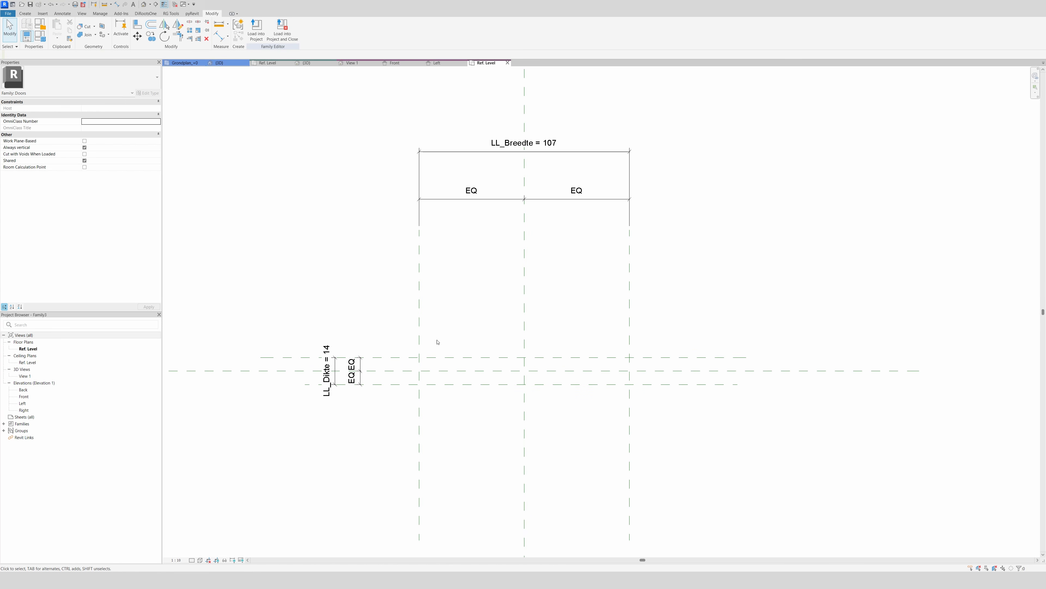
key("r")
key("p")
scroll(431, 332, "up", 1)
left_click(423, 327)
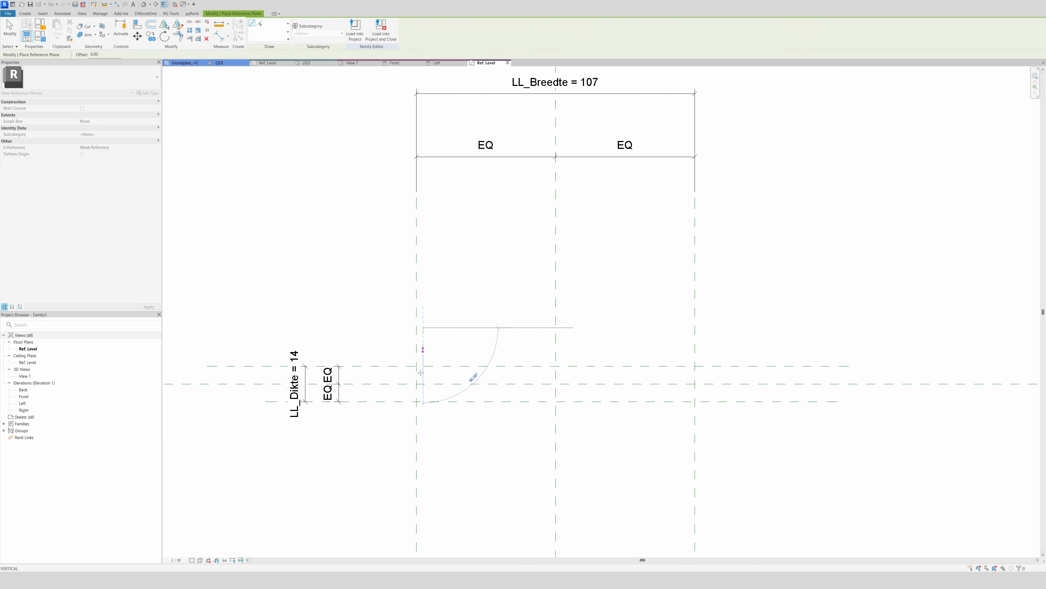
left_click(423, 441)
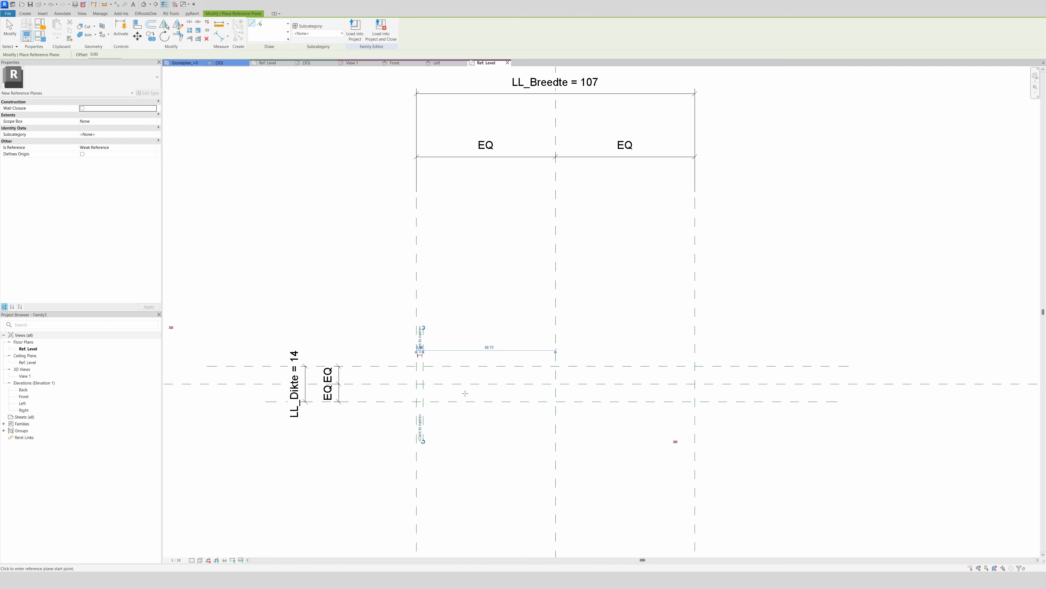
left_click(690, 334)
left_click(690, 438)
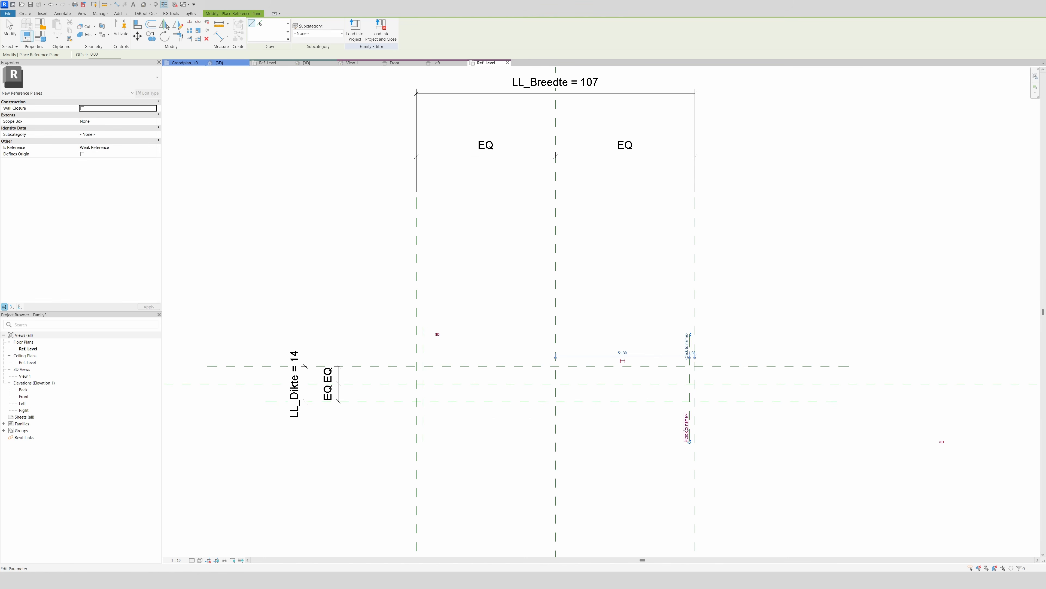
key("Escape")
- Dimension the gap between each outer width plane and the short vertical reference plane just inside it
key("d")
key("i")
left_click(695, 422)
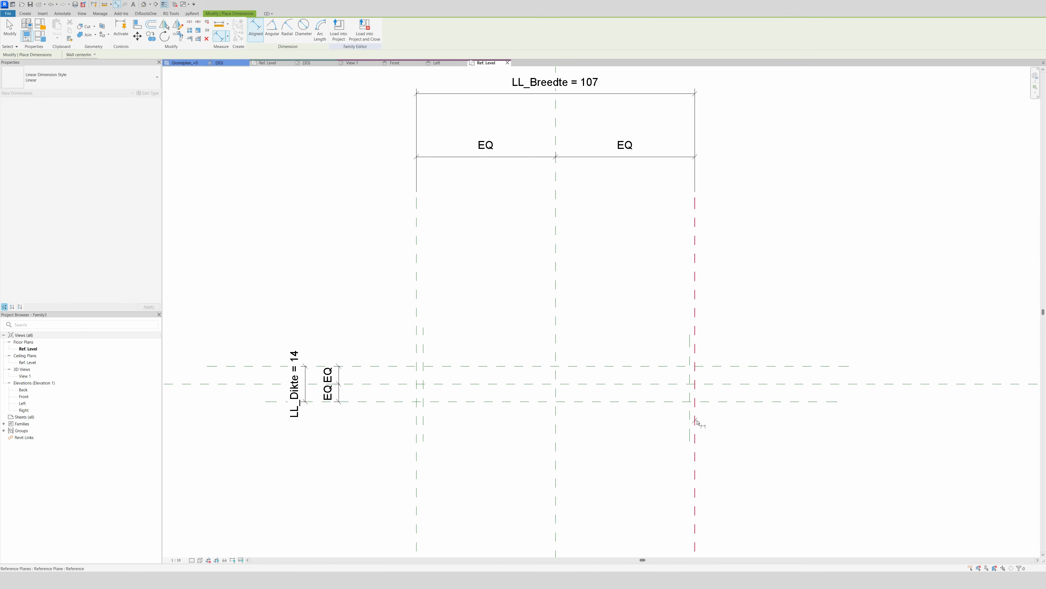
left_click(690, 422)
left_click(416, 422)
left_click(423, 422)
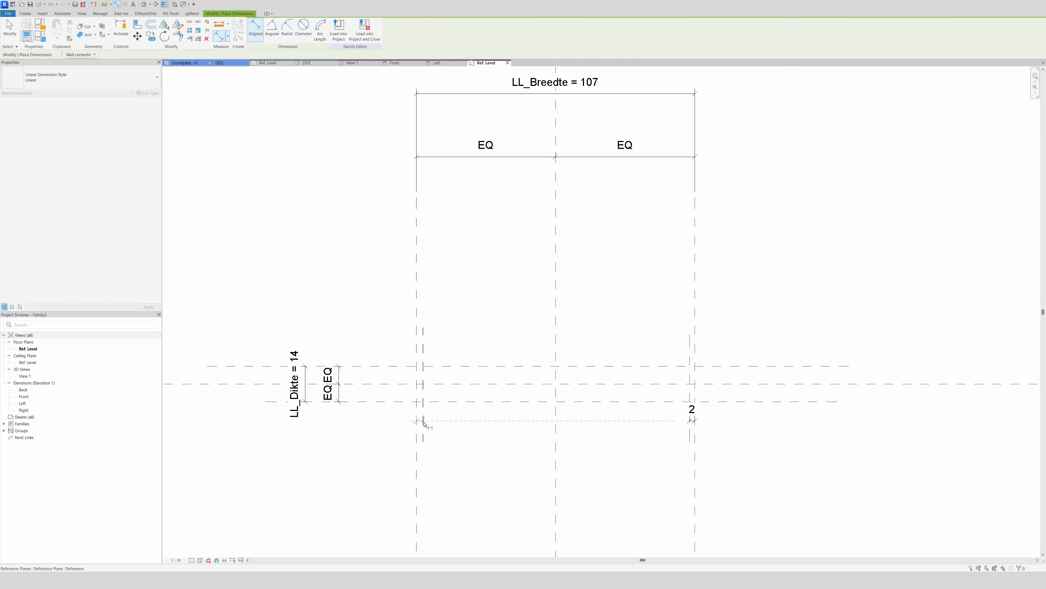
left_click(449, 430)
key("Escape")
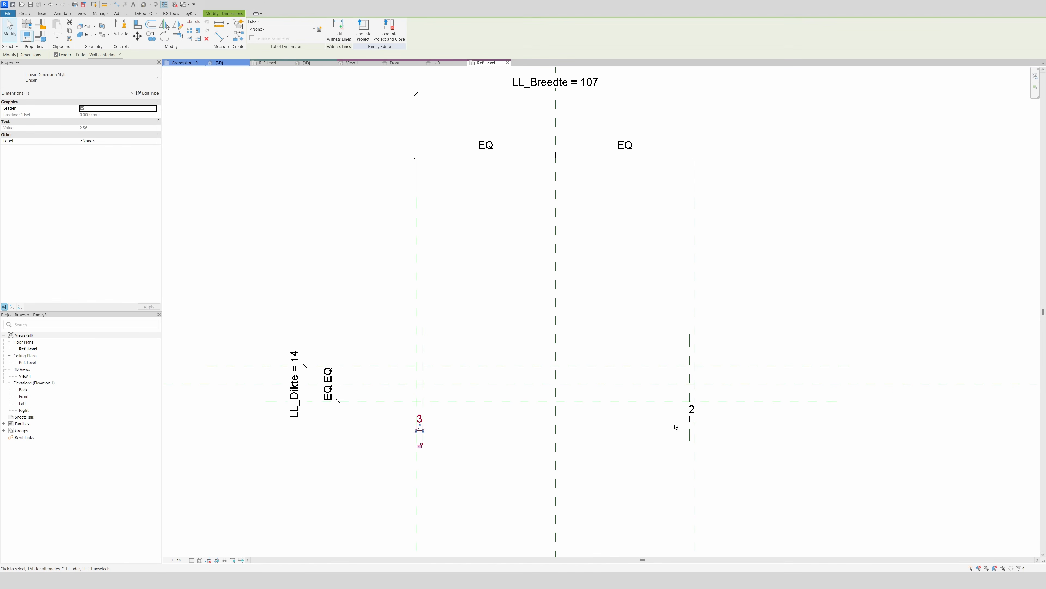
- Label both small gap dimensions with one new instance parameter named LL_Schaduwvoeg
left_click(692, 419, "ctrl")
left_click(318, 28)
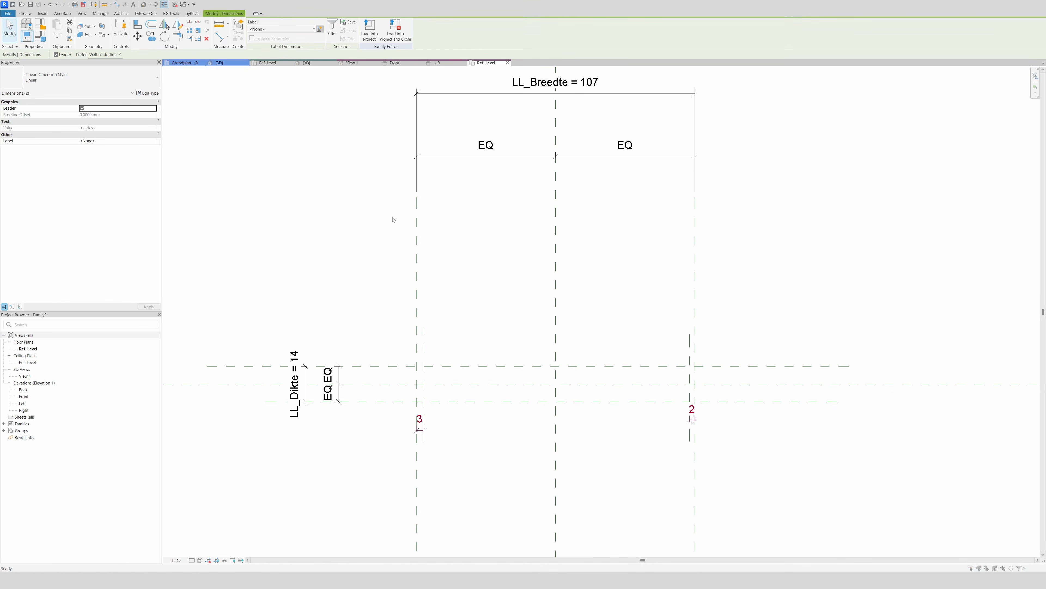
type("LL_Schaduwvoeg")
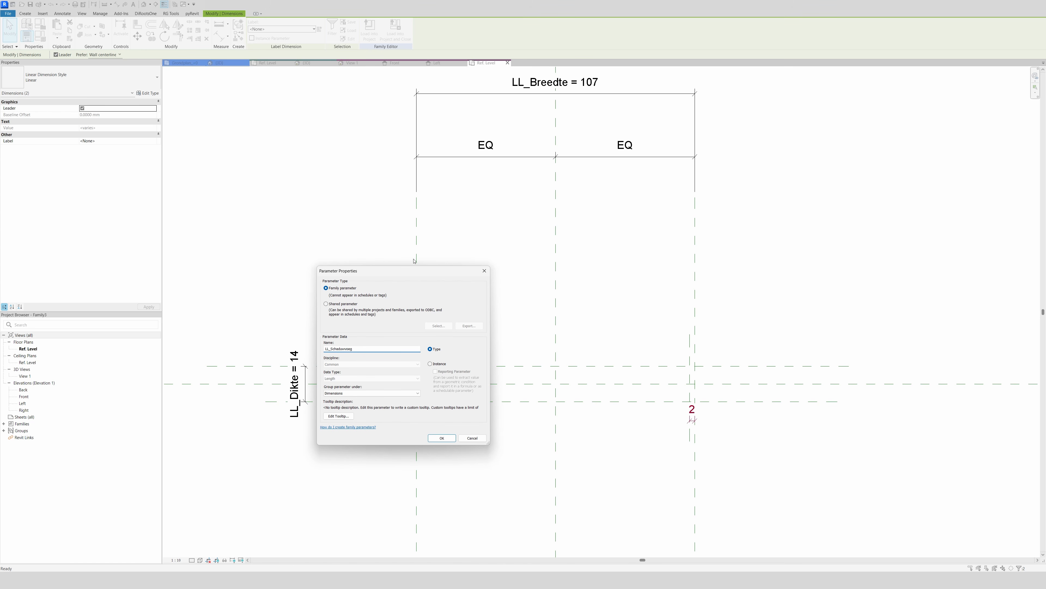
left_click(430, 363)
left_click(441, 438)
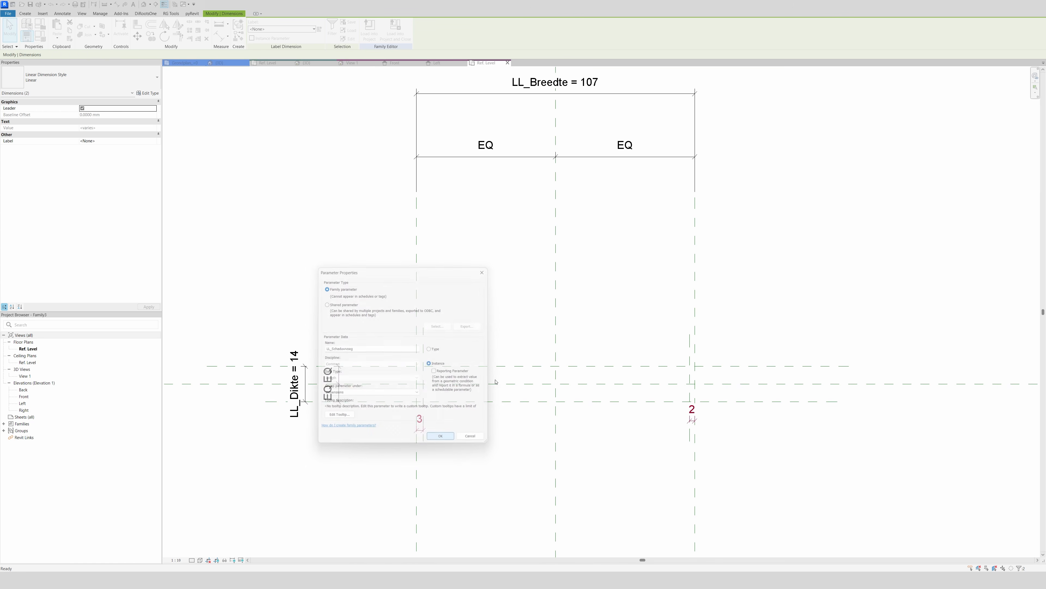
left_click(510, 336)
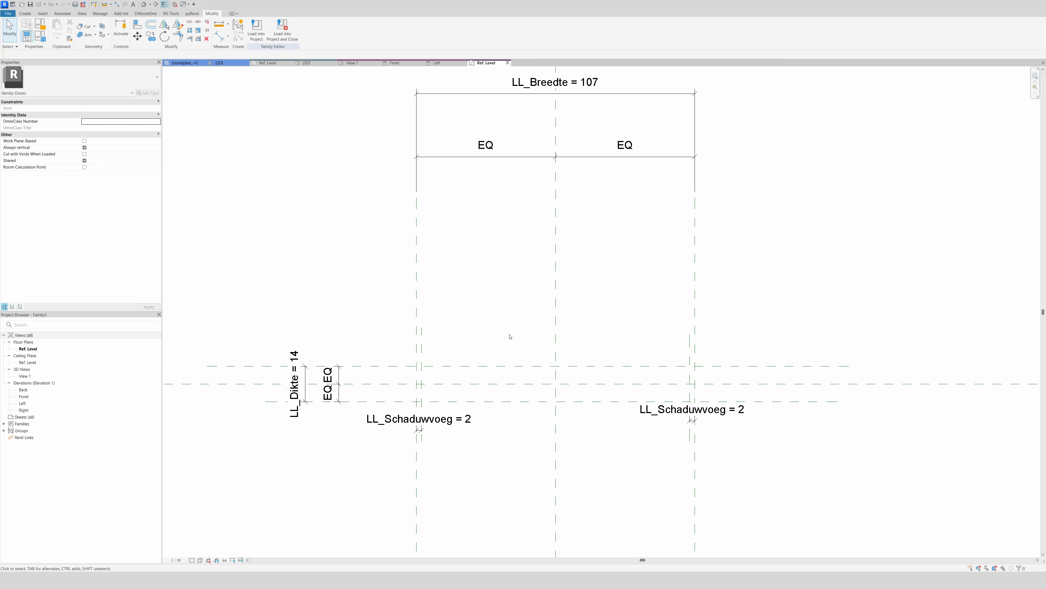
scroll(509, 335, "down", 2)
left_click(565, 417)
scroll(565, 417, "up", 2)
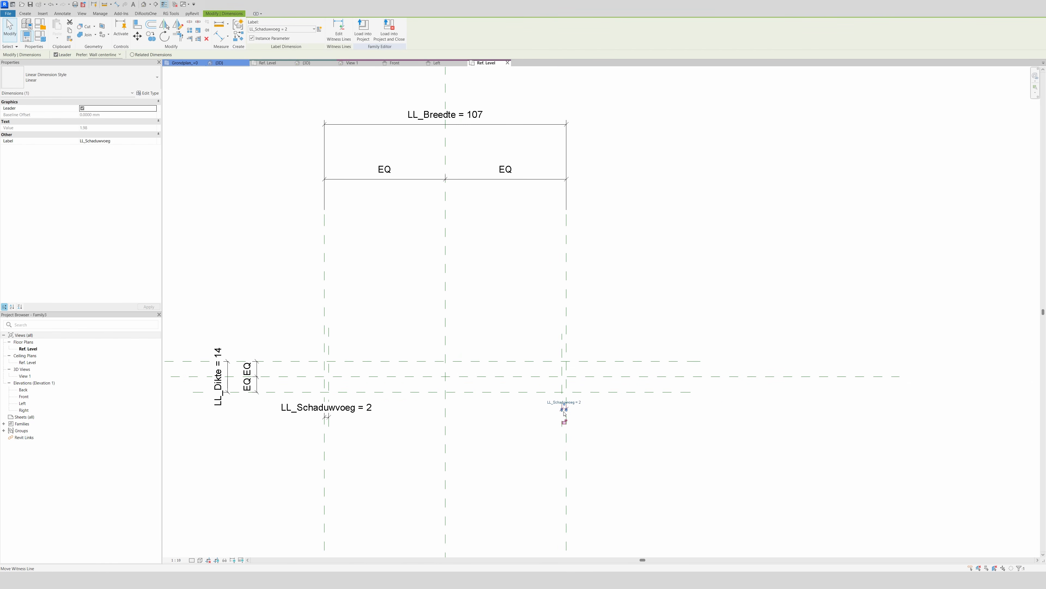
left_click(605, 420)
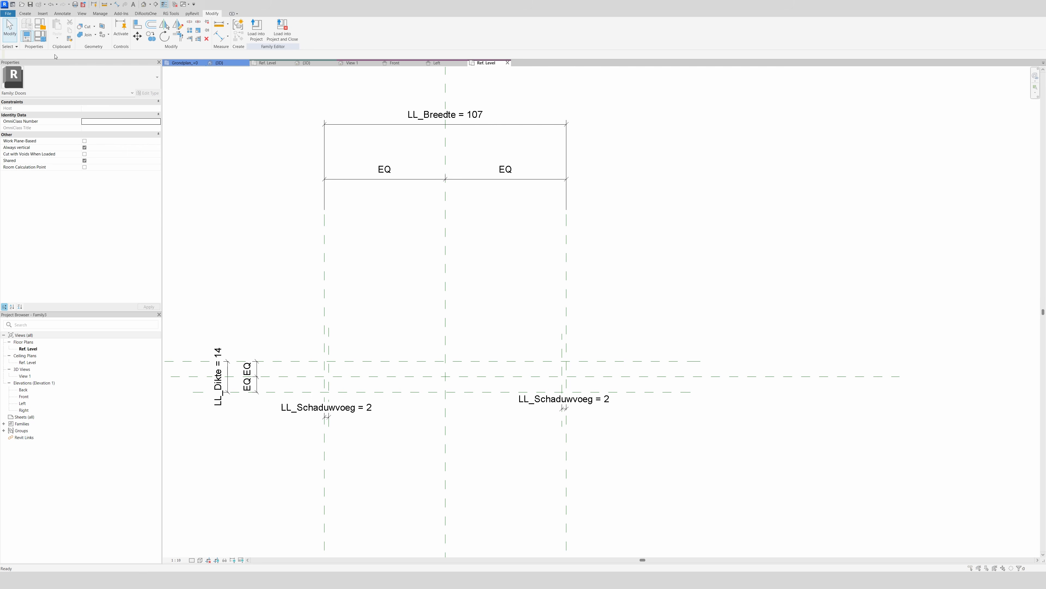
- Set the family parameters LL_Schaduwvoeg to 1, LL_Hoogte to 210, LL_Breedte to 100 and LL_Dikte to 15, and apply them
left_click(40, 37)
left_click(251, 274)
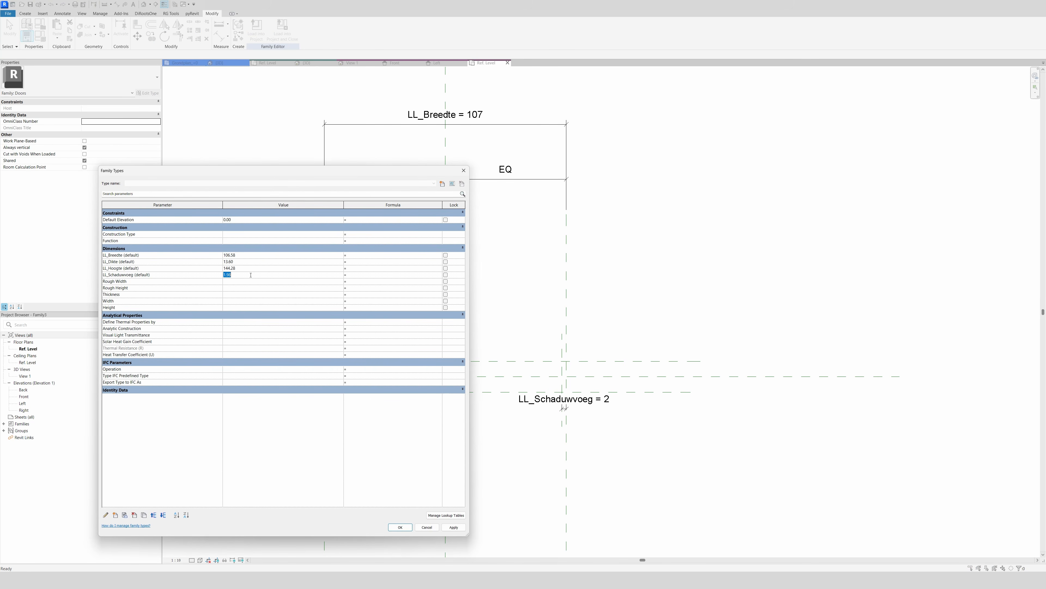
key("Tab")
left_click(247, 268)
type("210")
key("Tab")
left_click(251, 256)
type("100")
key("Tab")
left_click(247, 264)
type("15")
key("Tab")
left_click(454, 527)
left_click(399, 527)
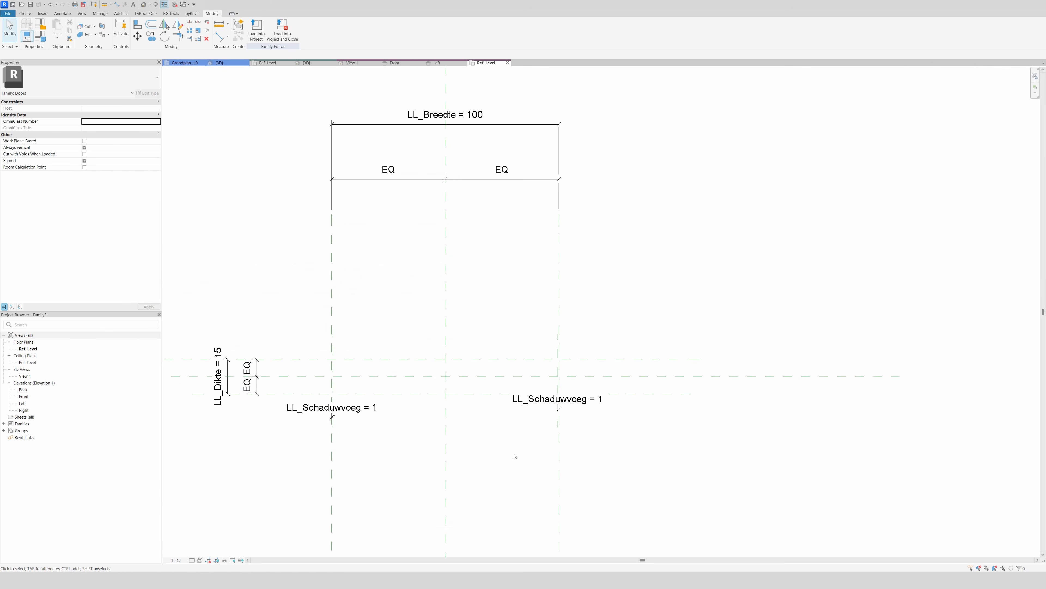
- In the Front elevation, draw a horizontal reference plane about 2 cm below the LL_Hoogte height plane
scroll(591, 432, "down", 1)
scroll(493, 415, "up", 1)
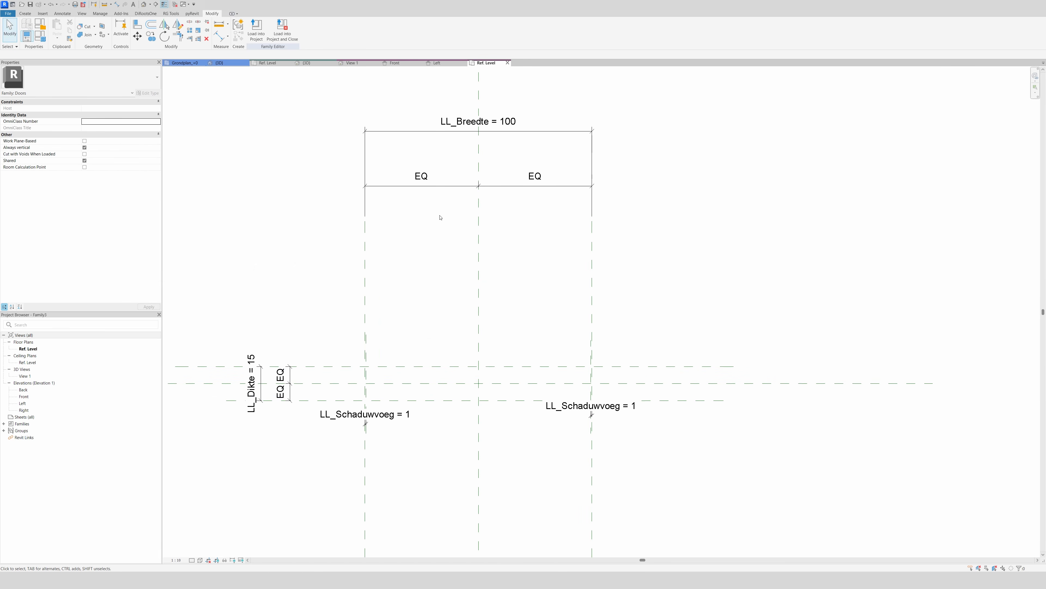
left_click(395, 63)
scroll(470, 262, "up", 1)
scroll(550, 244, "up", 3)
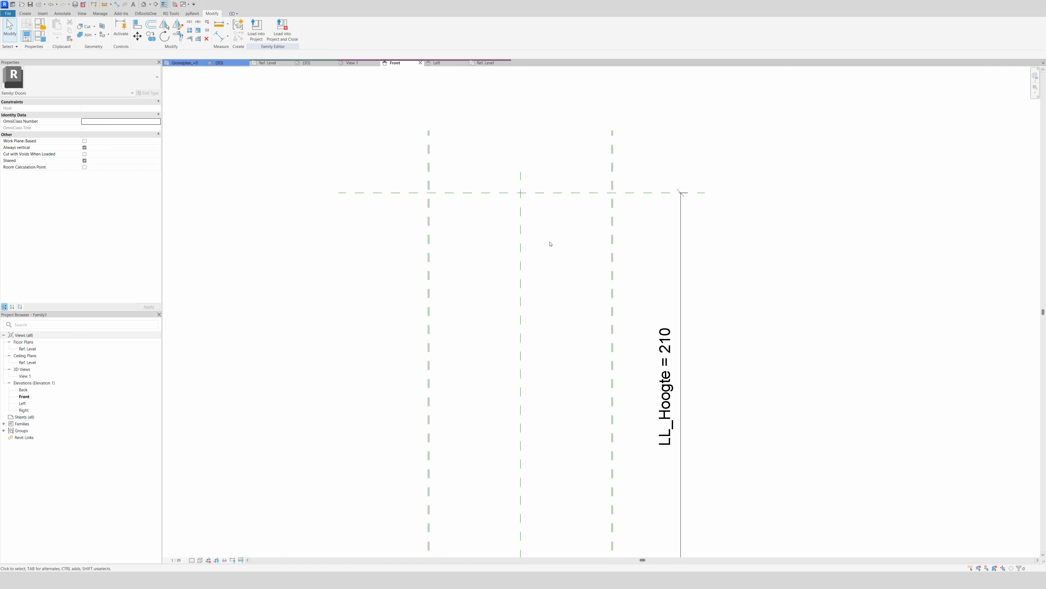
key("r")
key("p")
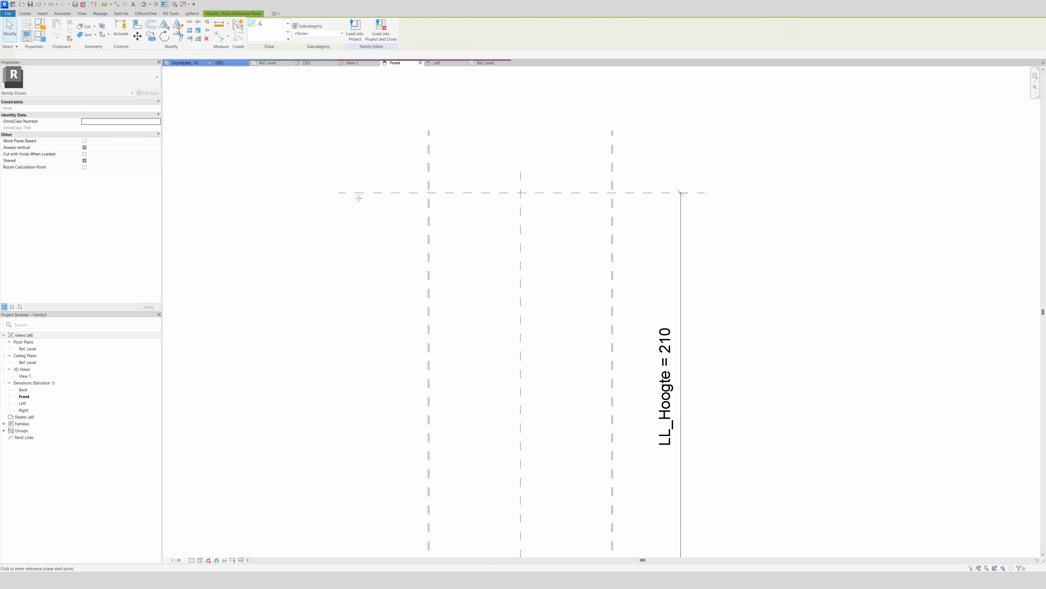
left_click(338, 196)
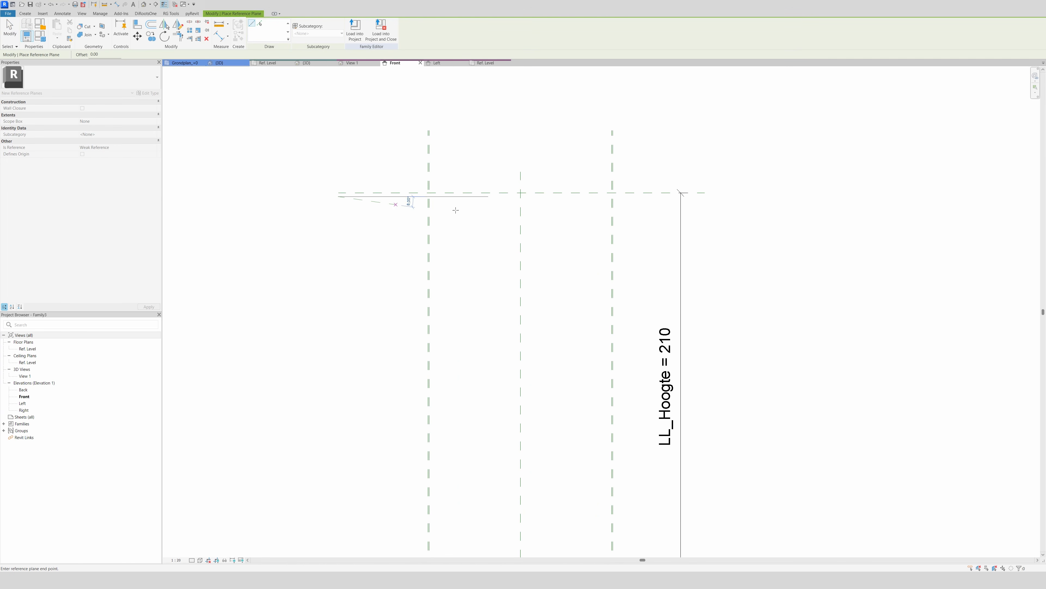
left_click(704, 196)
key("Escape")
key("Escape")
- Dimension the gap between the two upper horizontal reference planes and label it with the existing parameter LL_Schaduwvoeg
key("d")
key("i")
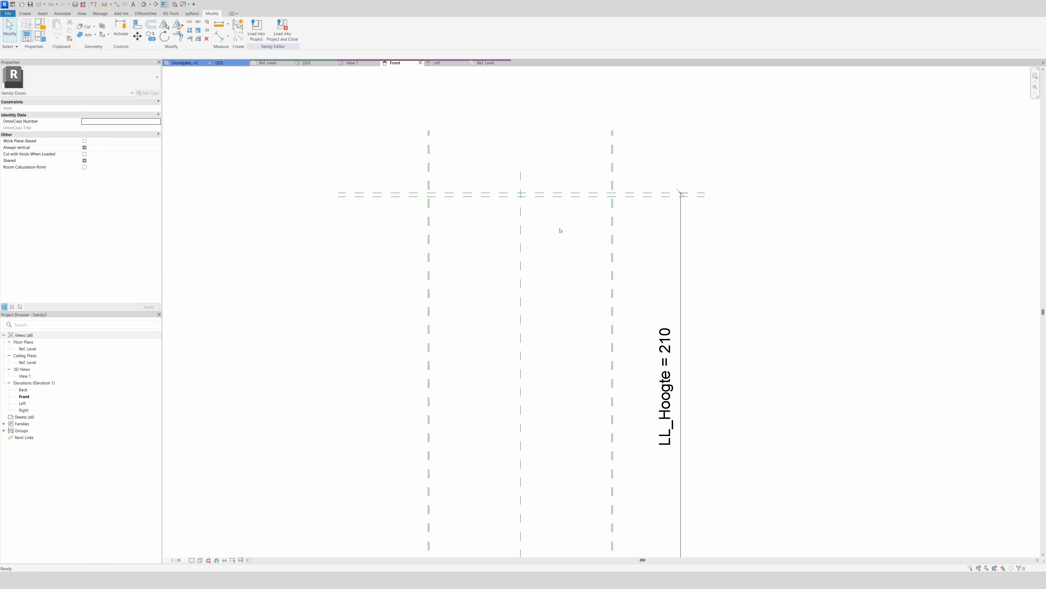
scroll(575, 202, "up", 3)
left_click(581, 217)
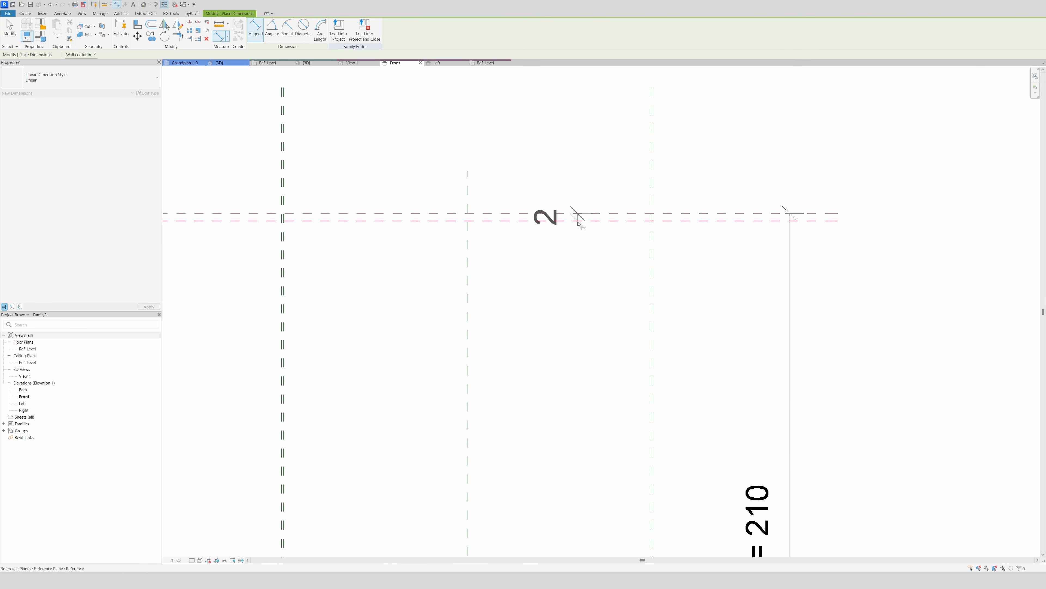
left_click(752, 187)
key("Escape")
key("Escape")
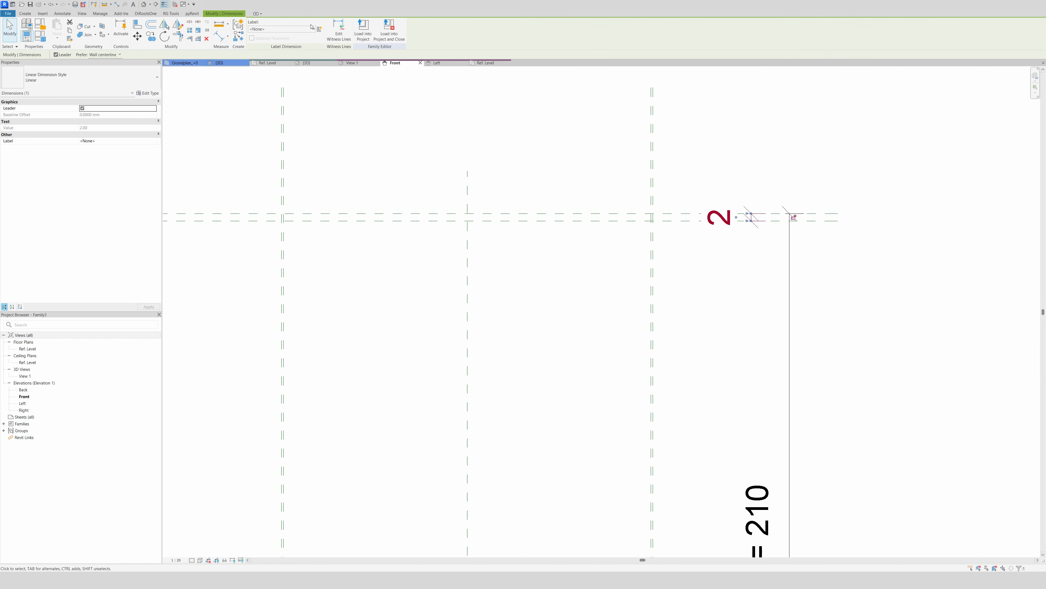
left_click(295, 29)
left_click(285, 89)
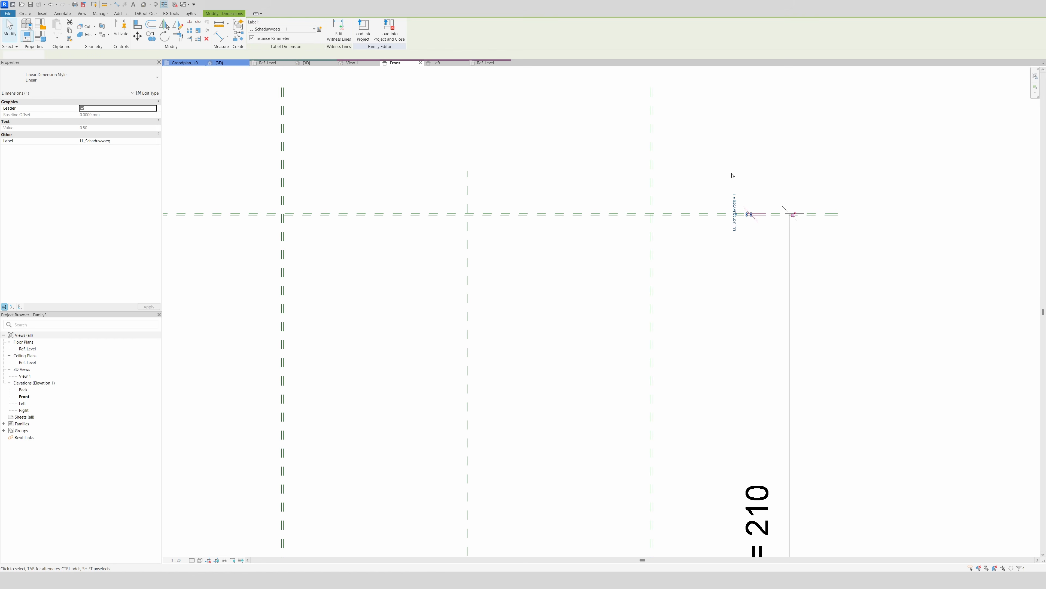
left_click(636, 310)
scroll(637, 310, "down", 2)
scroll(637, 310, "down", 1)
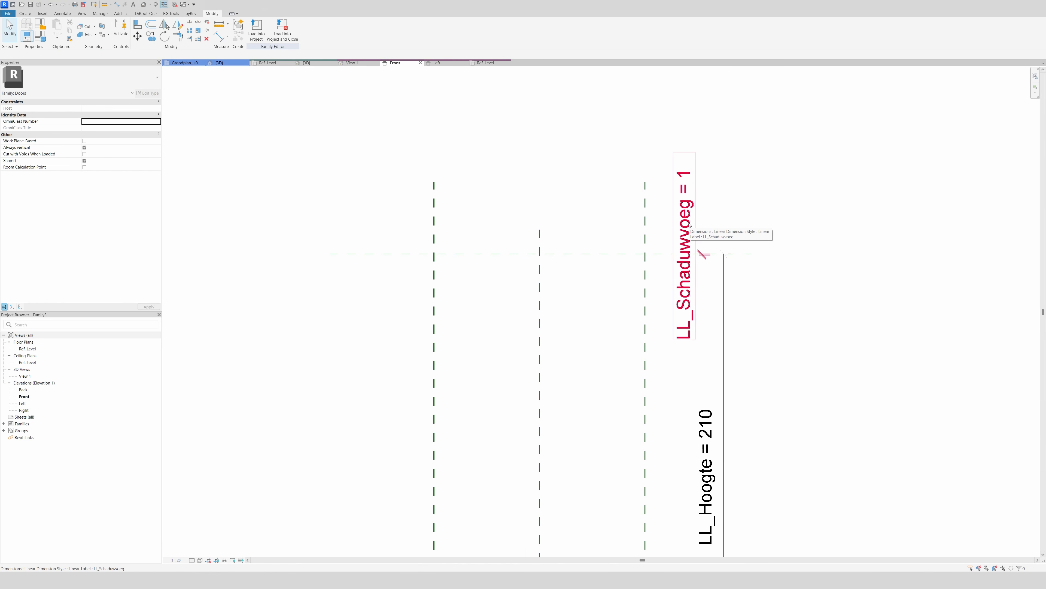
scroll(324, 280, "down", 2)
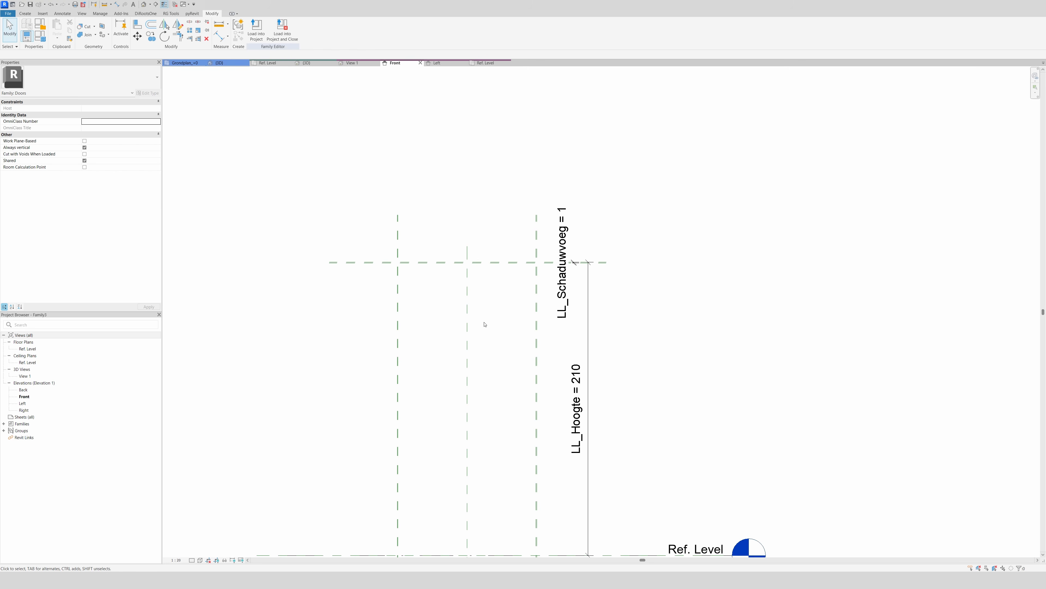
scroll(488, 320, "down", 1)
scroll(500, 400, "up", 1)
scroll(466, 380, "up", 4)
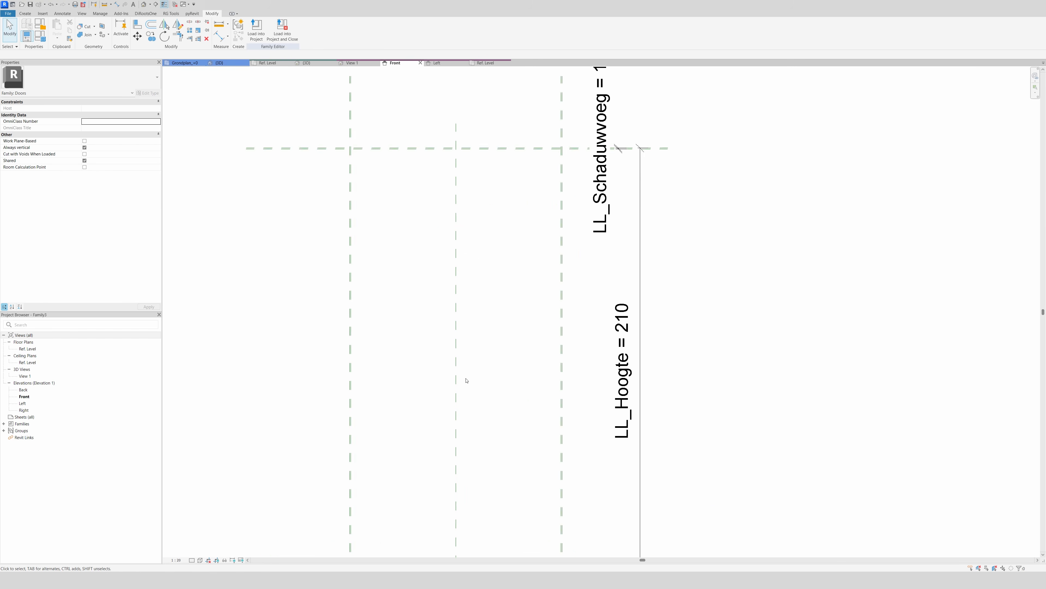
scroll(500, 250, "down", 3)
scroll(464, 419, "up", 3)
scroll(448, 381, "down", 1)
scroll(449, 384, "down", 1)
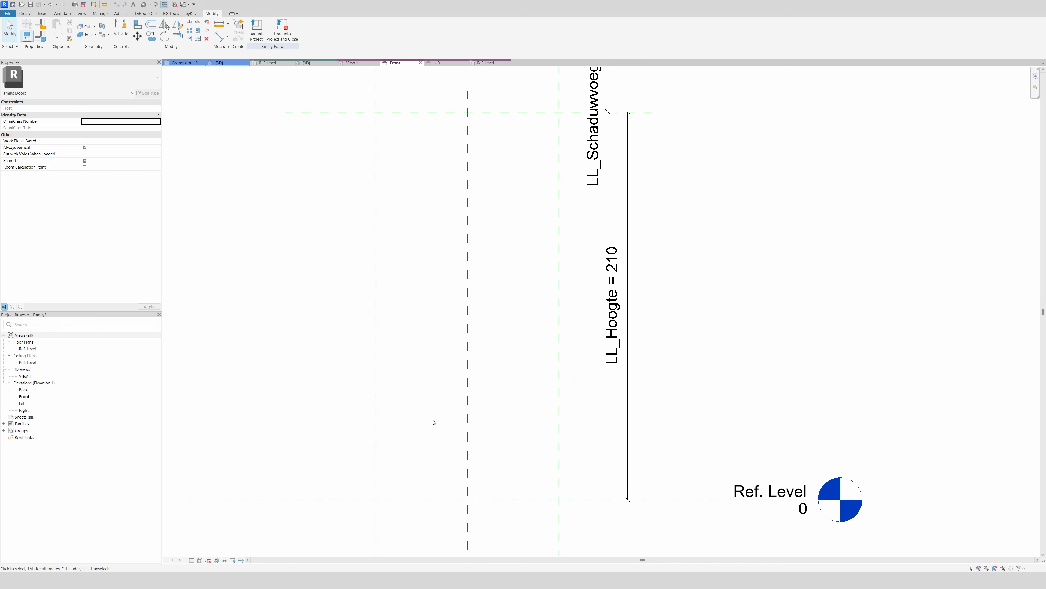
- Switch to the project's 3D view and extend the section box upward until the whole arched opening shows
left_click(185, 63)
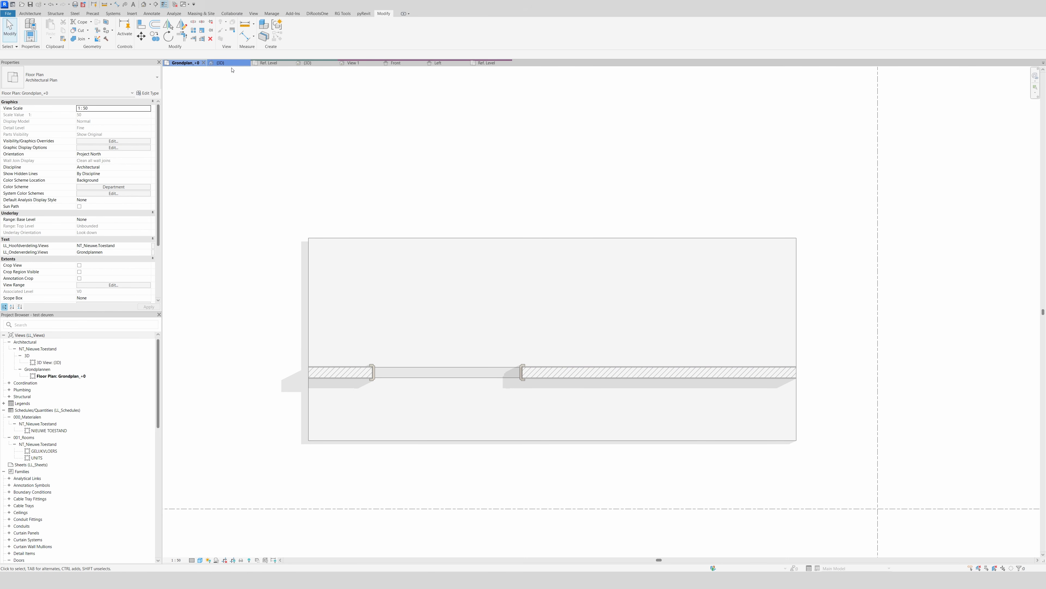
key("ctrl+Tab")
left_click(479, 301)
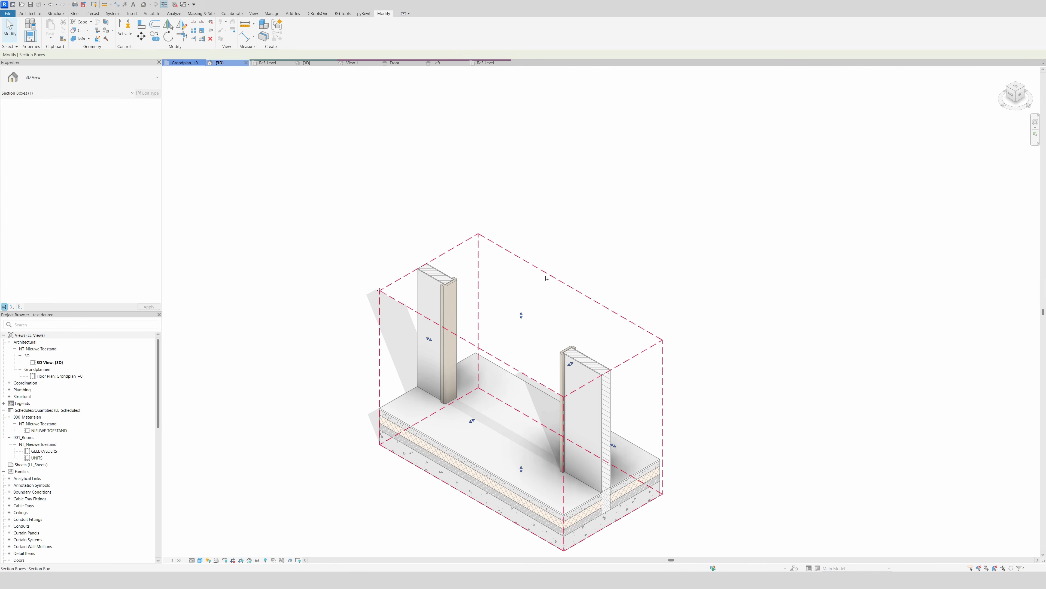
left_click_drag(521, 315, 515, 144)
key("Escape")
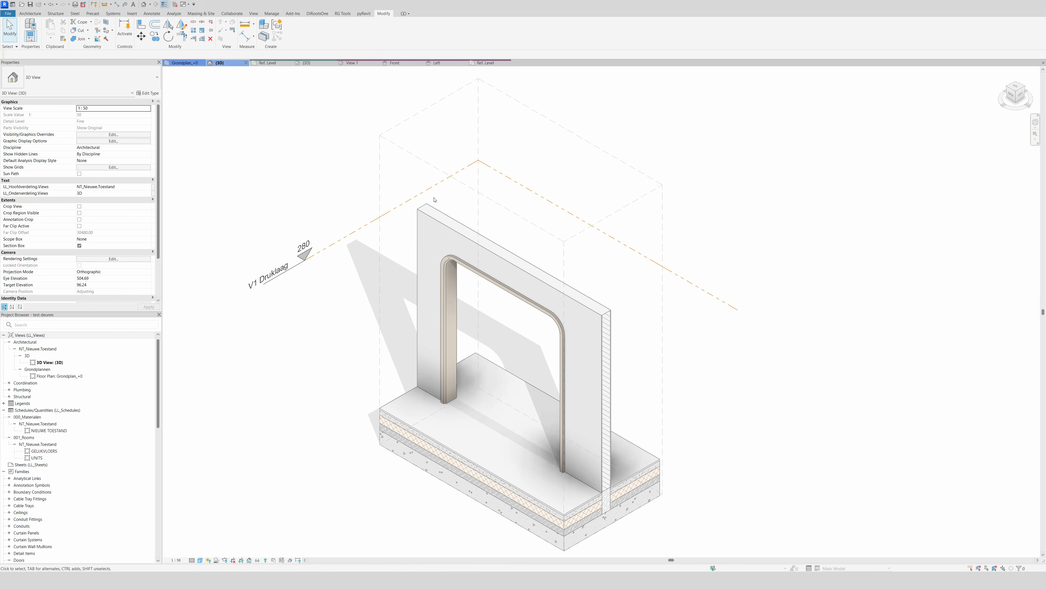
- In the family's Front elevation, draw a quarter-circle reference line with a radius of about 18 cm between the inner left and inner upper reference planes
double_click(474, 229)
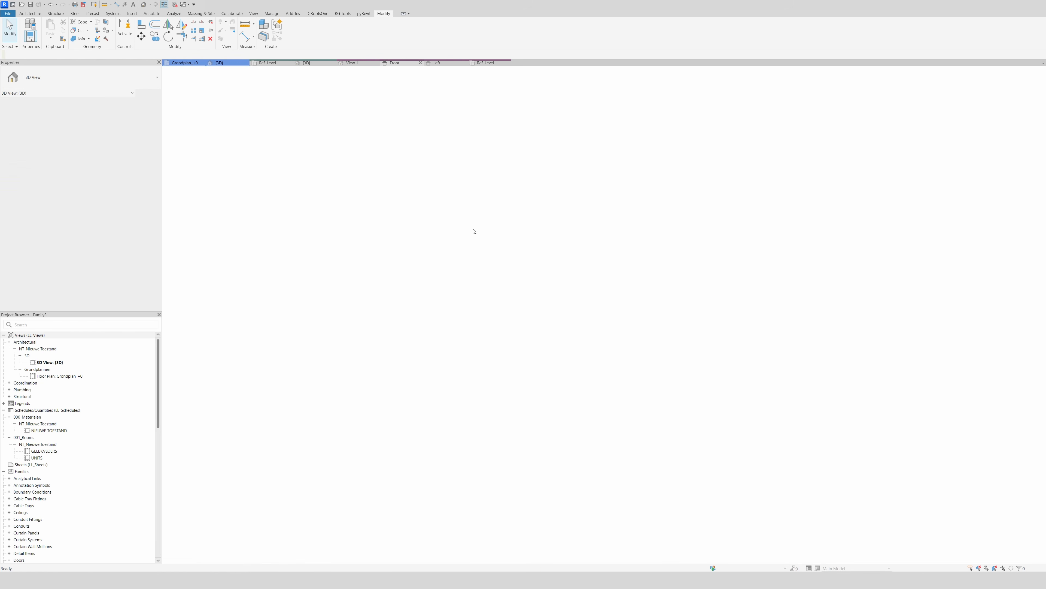
scroll(521, 388, "down", 3)
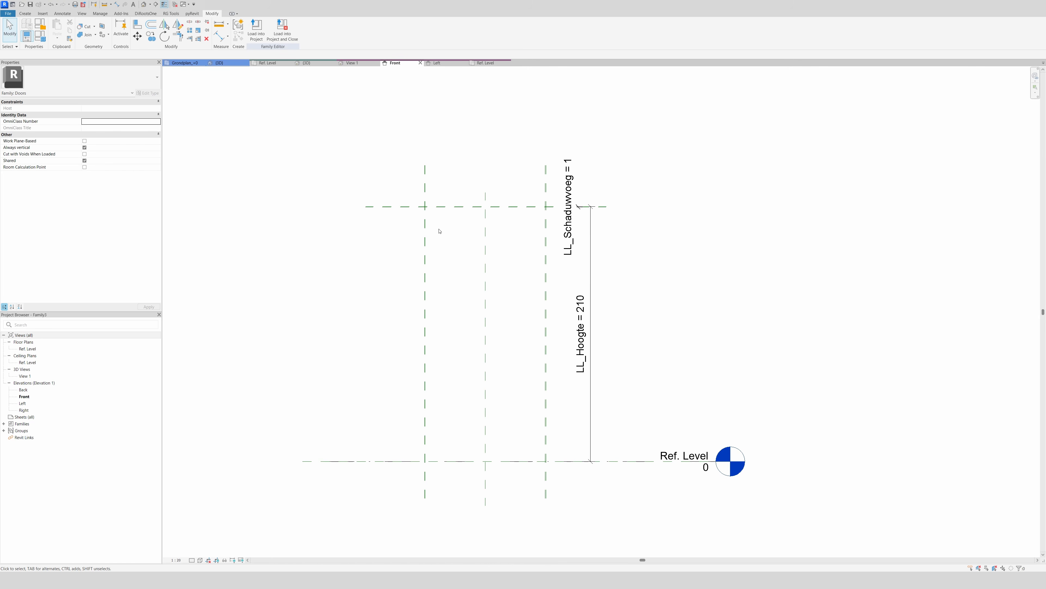
scroll(440, 231, "up", 2)
left_click(27, 14)
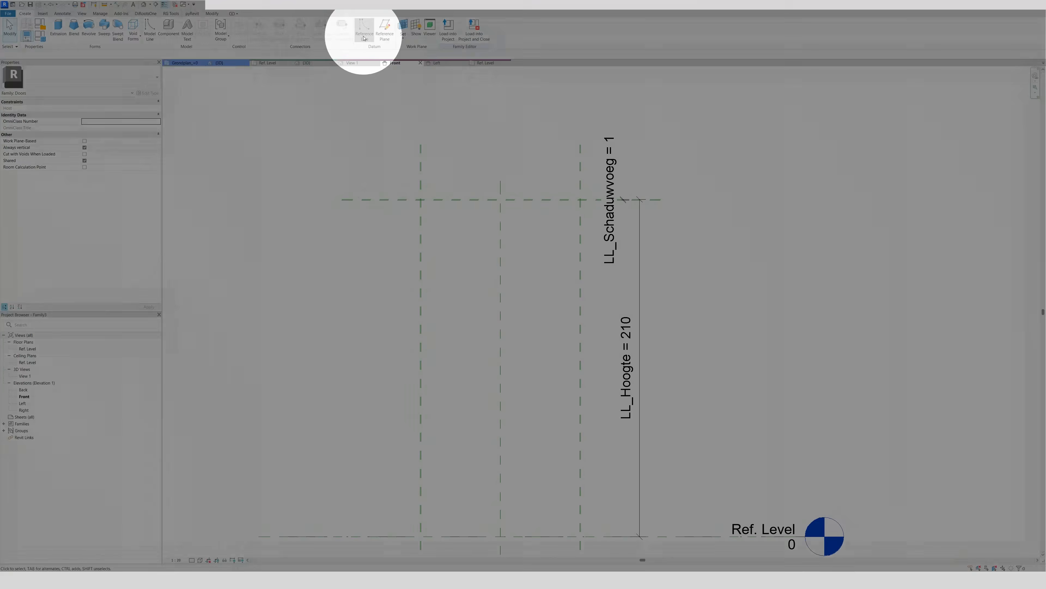
left_click(364, 28)
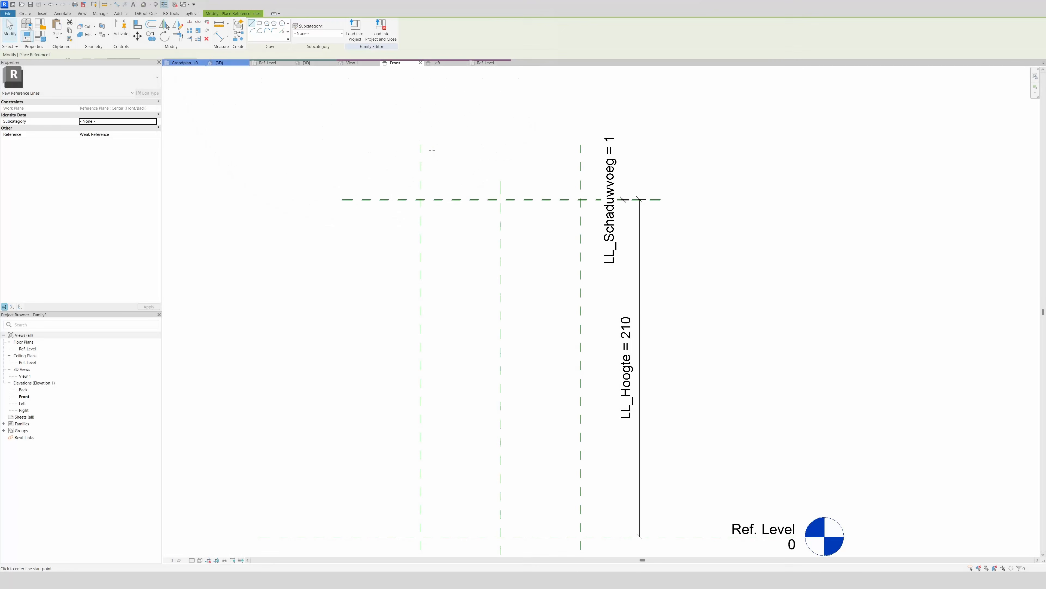
scroll(453, 187, "up", 2)
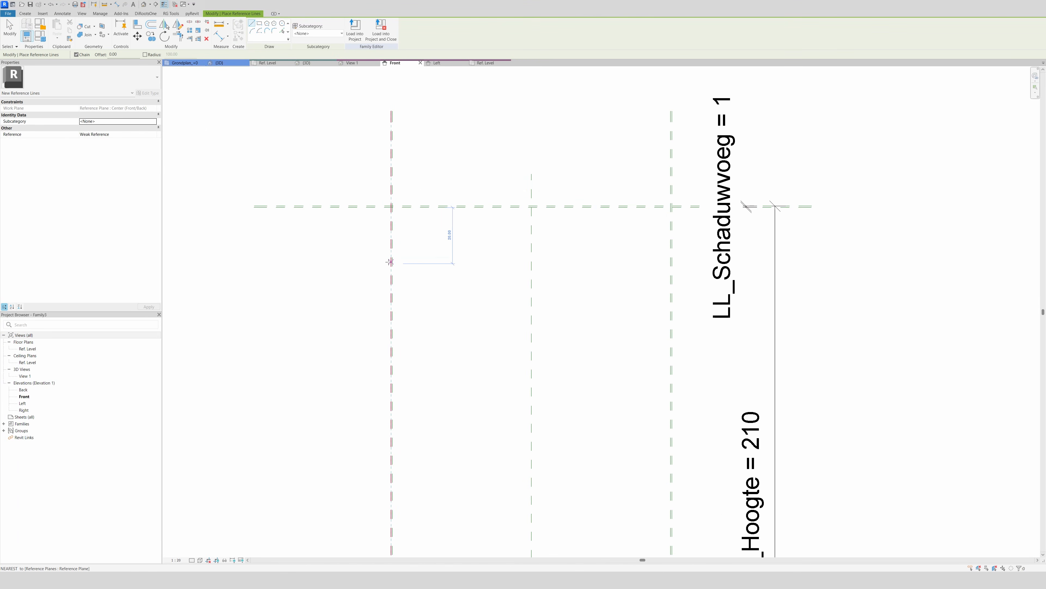
left_click(391, 263)
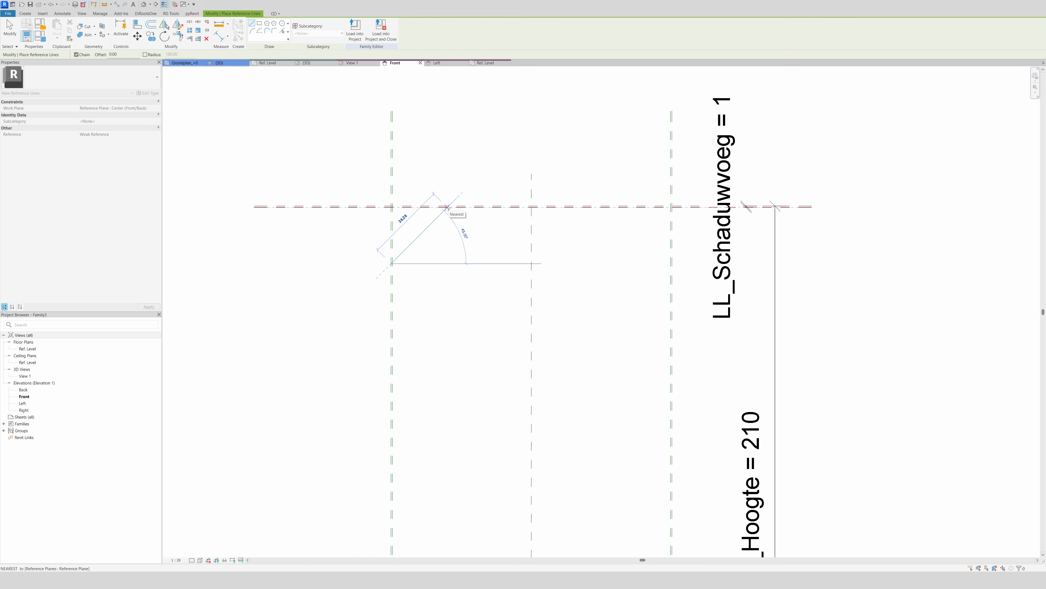
key("Escape")
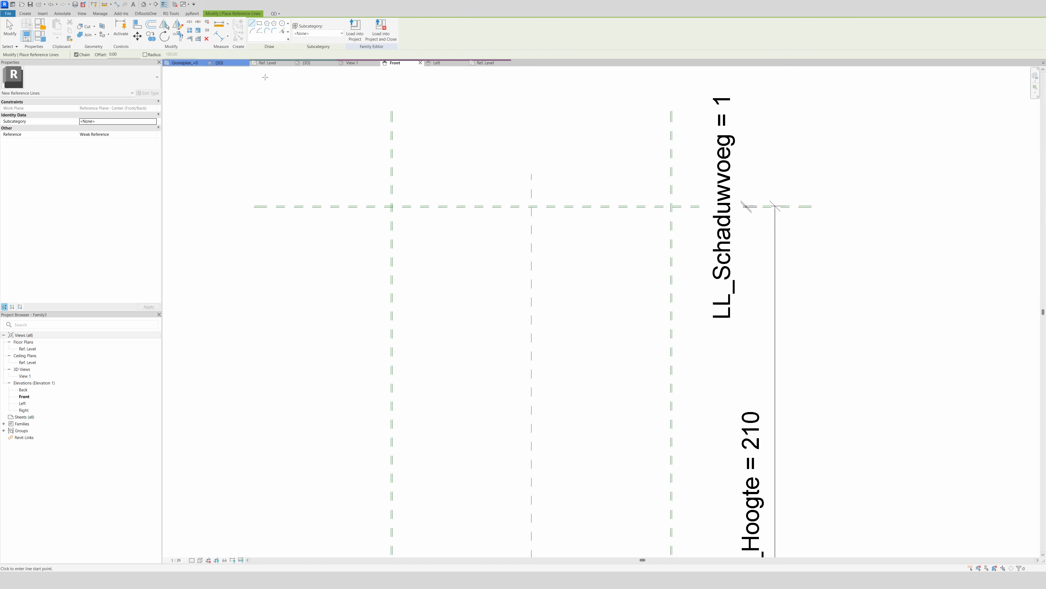
left_click(255, 34)
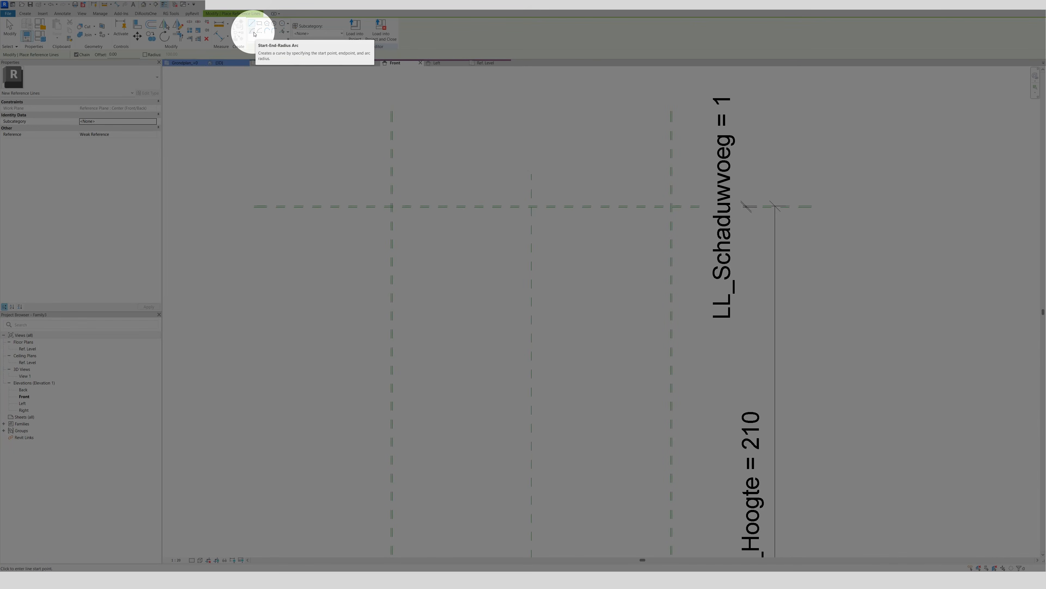
left_click(253, 31)
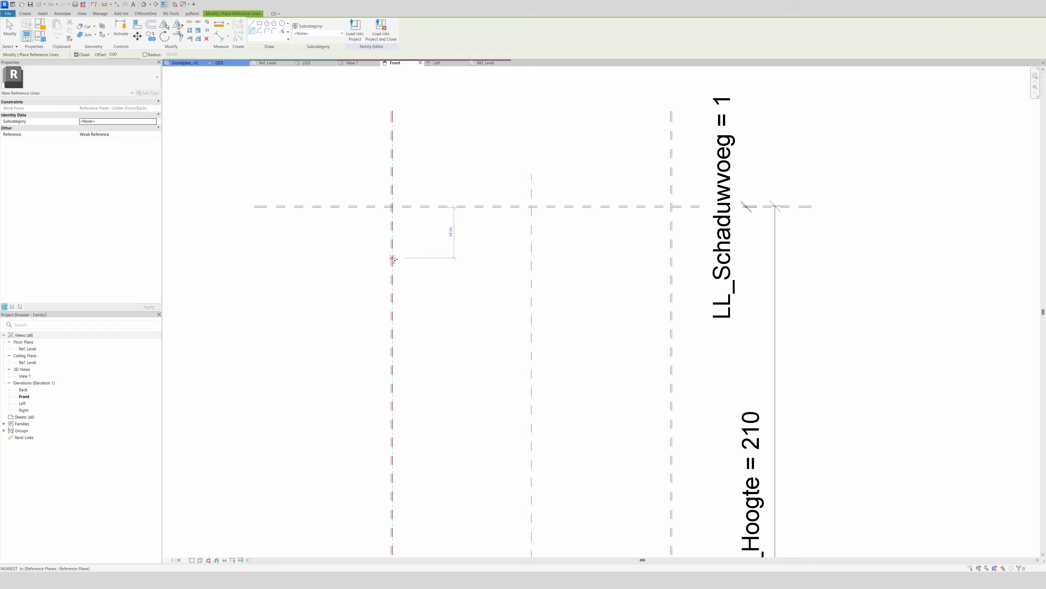
left_click(393, 259)
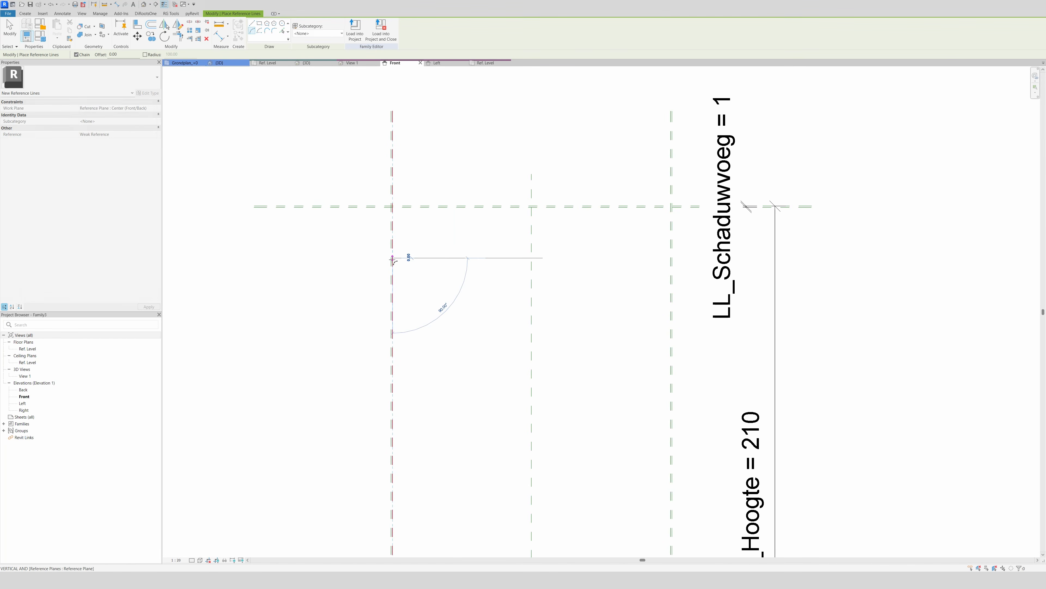
left_click(444, 208)
left_click(414, 221)
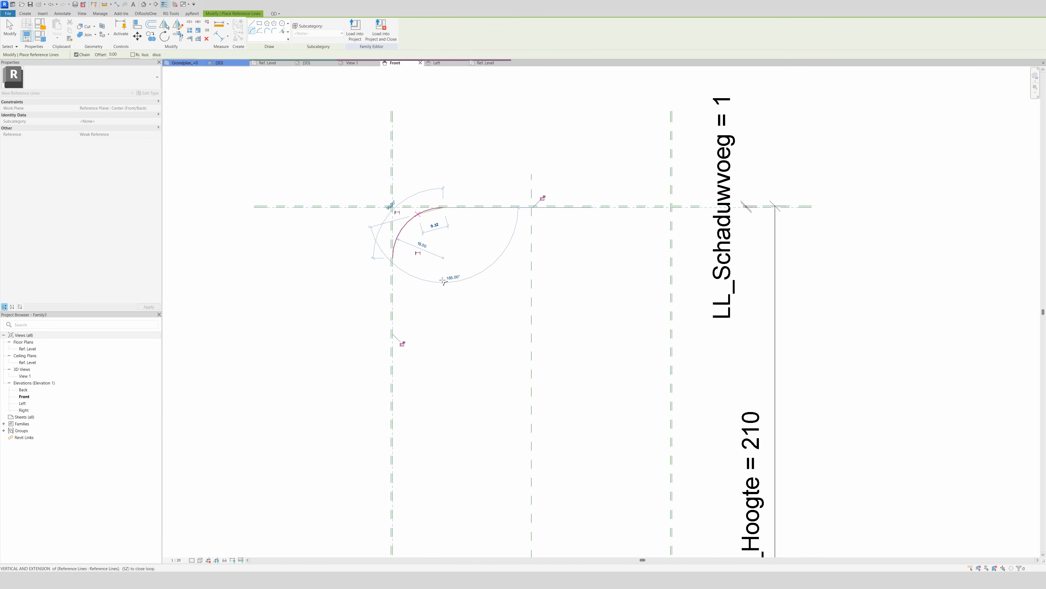
key("Escape")
key("Escape")
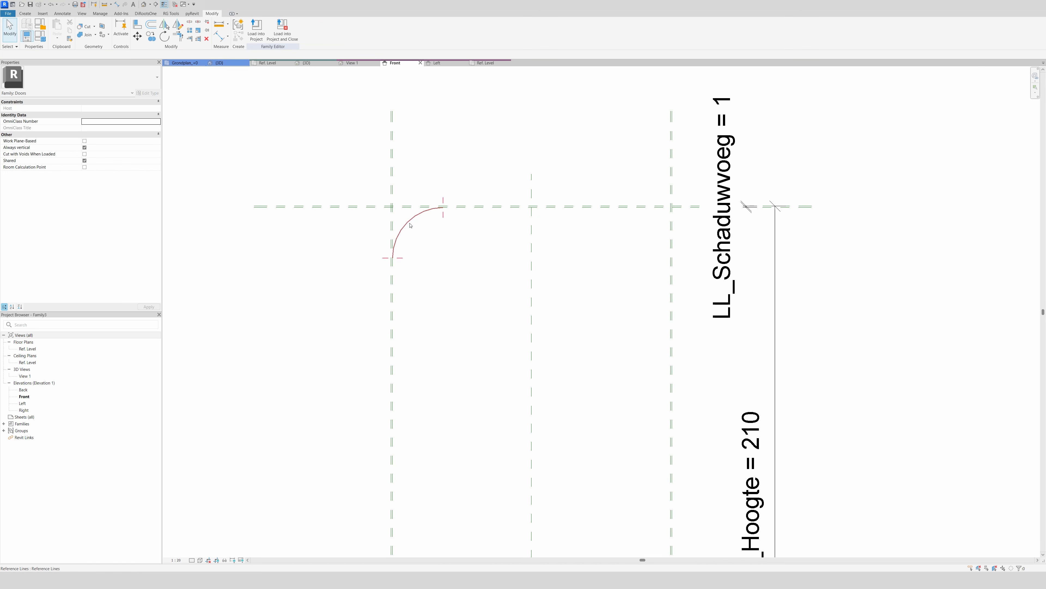
- Make the arc's radius dimension permanent, label it with a new instance parameter named LL_Hoek, and set the view scale to 1:5
left_click(410, 225)
left_click(422, 252)
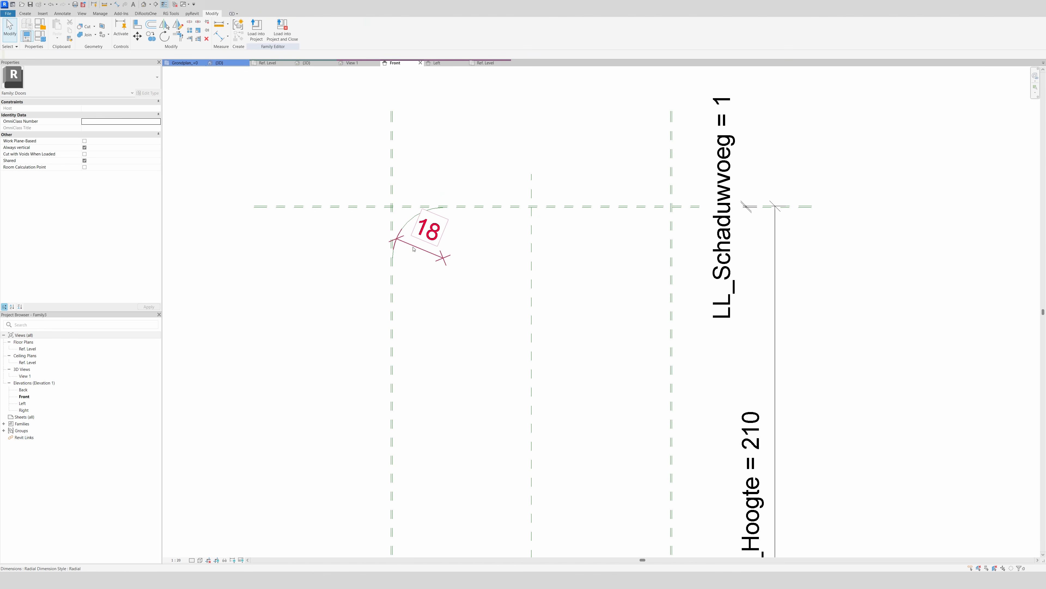
left_click(414, 248)
left_click(319, 30)
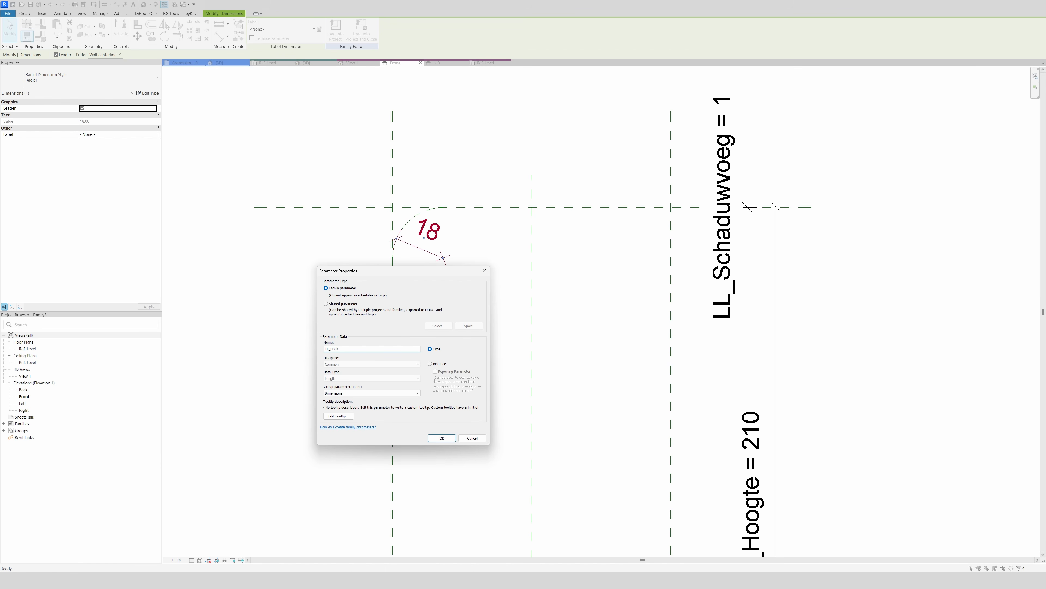
left_click(445, 365)
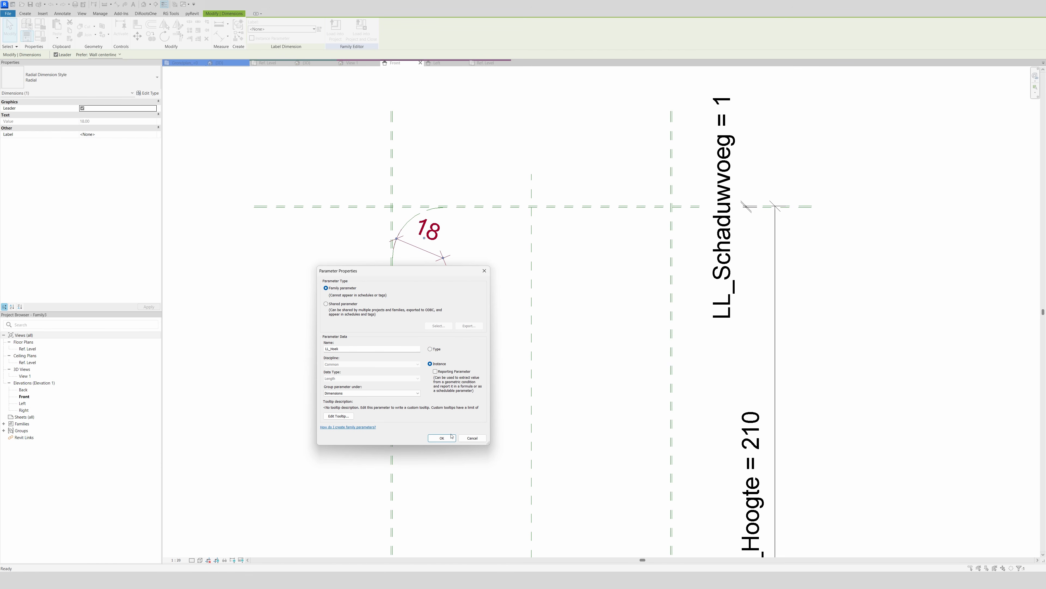
left_click(442, 438)
left_click(486, 346)
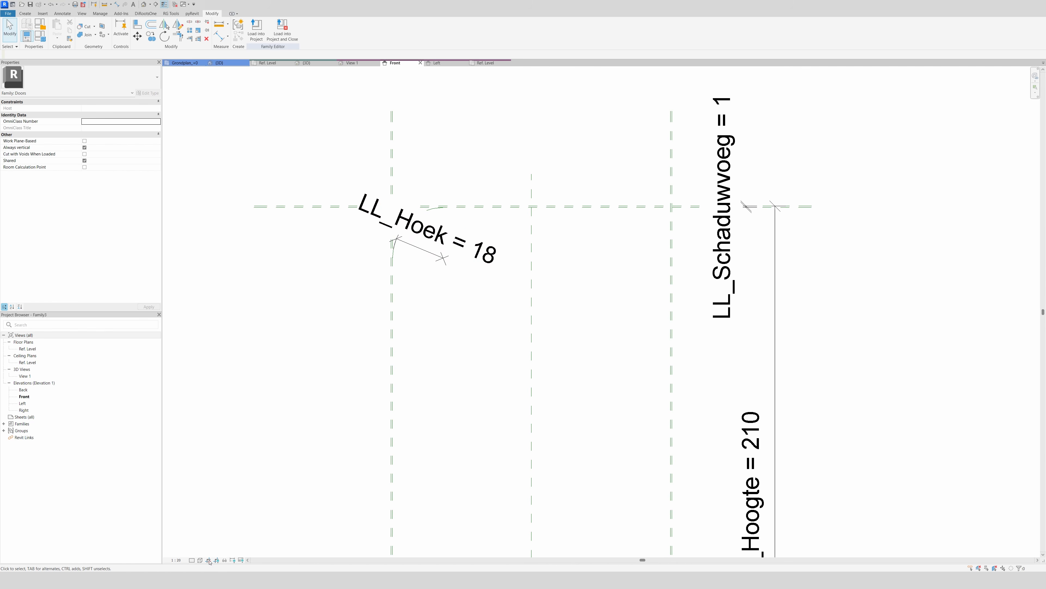
left_click(184, 559)
left_click(182, 482)
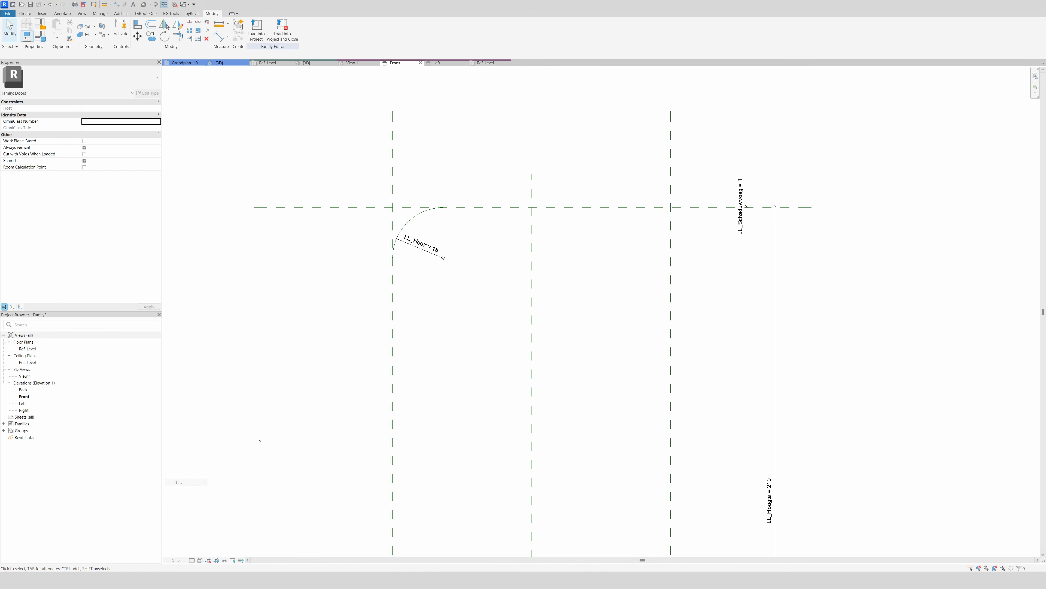
- Align the corner arc's two endpoints to the inner upper and inner left reference planes and lock them
left_click(406, 225)
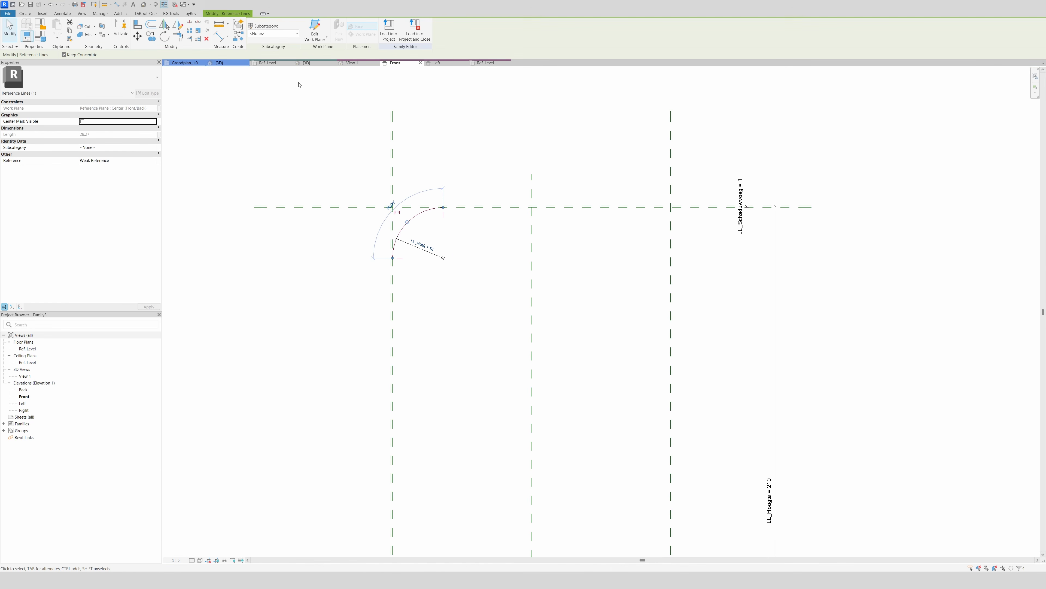
left_click(463, 260)
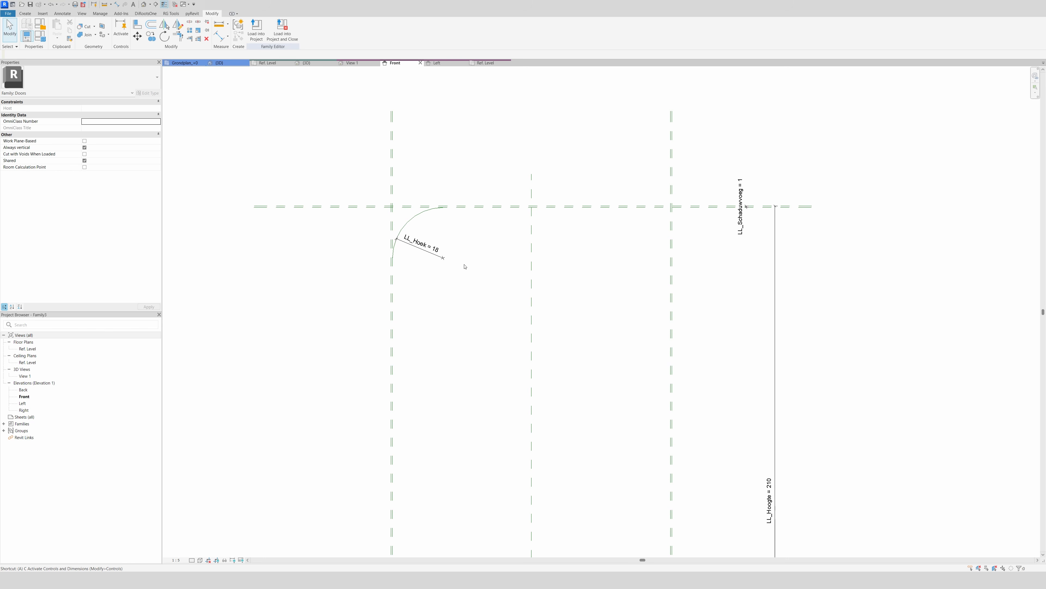
key("a")
key("l")
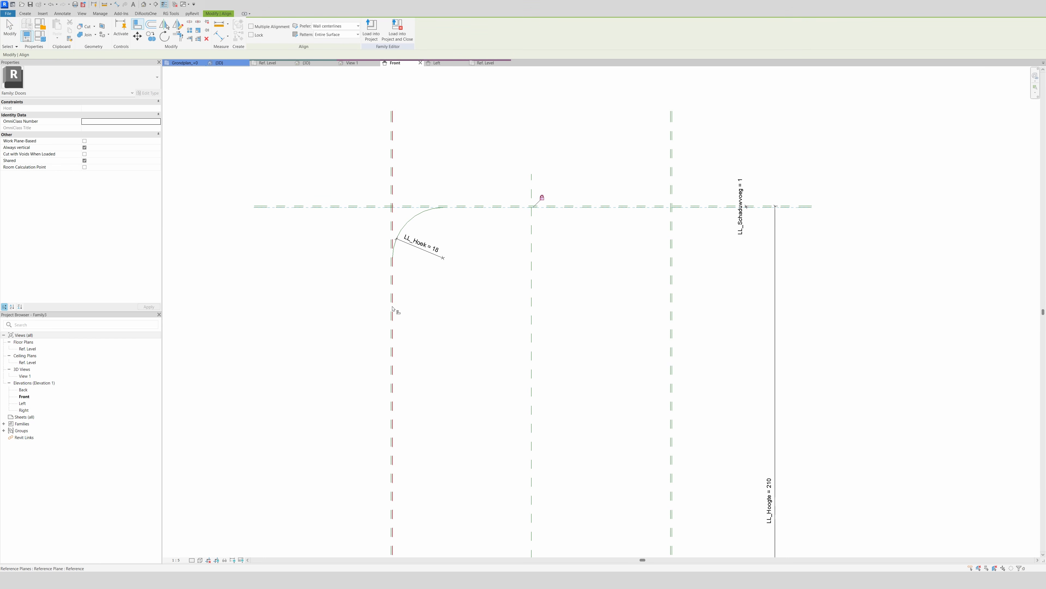
left_click(398, 301)
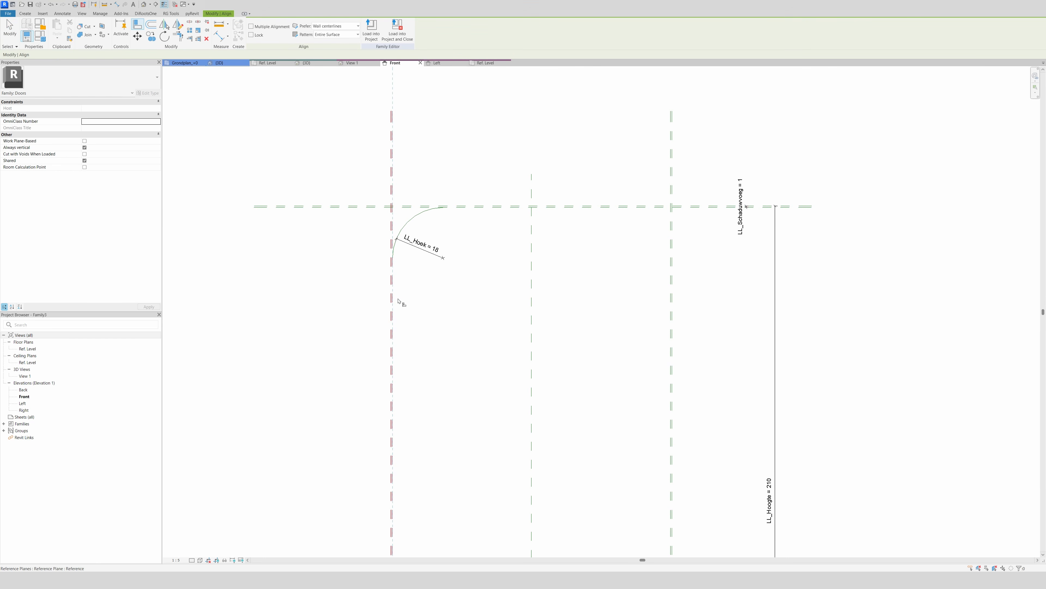
left_click(395, 262)
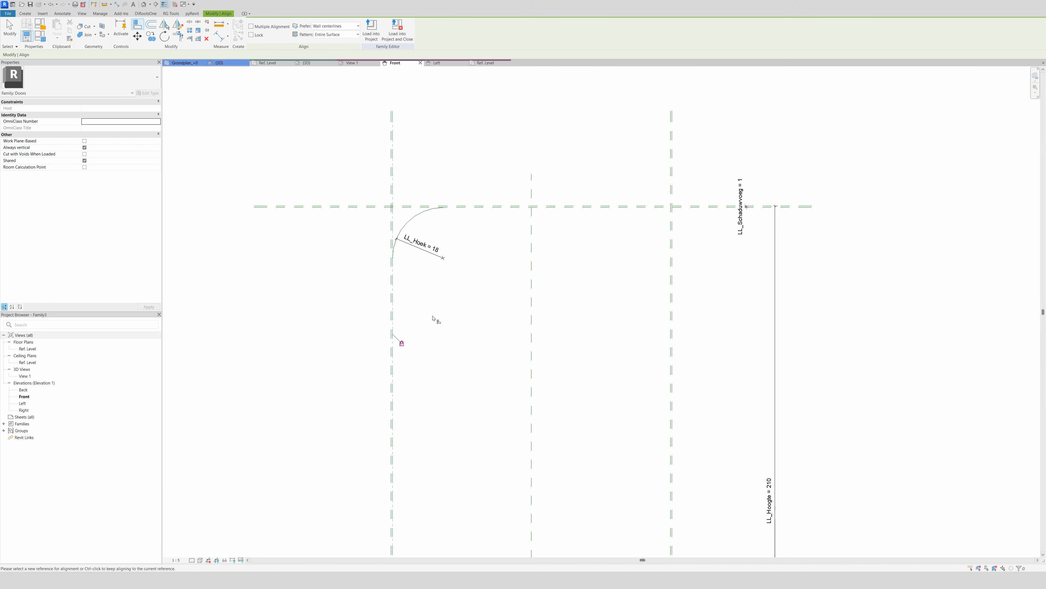
key("Escape")
key("Escape")
- Mirror a copy of the corner arc about the vertical center reference plane
left_click(406, 223)
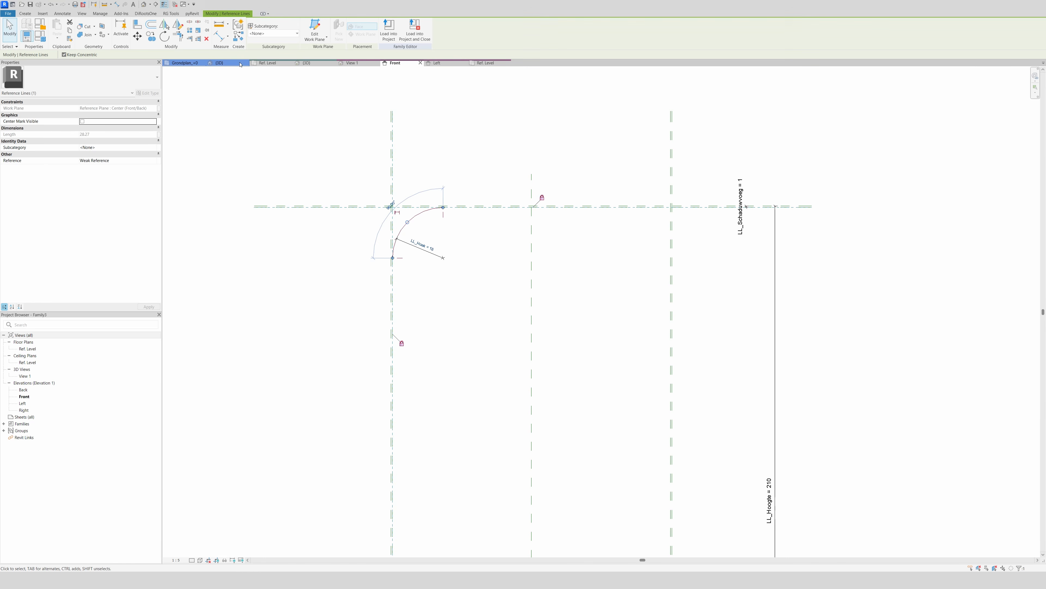
left_click(165, 25)
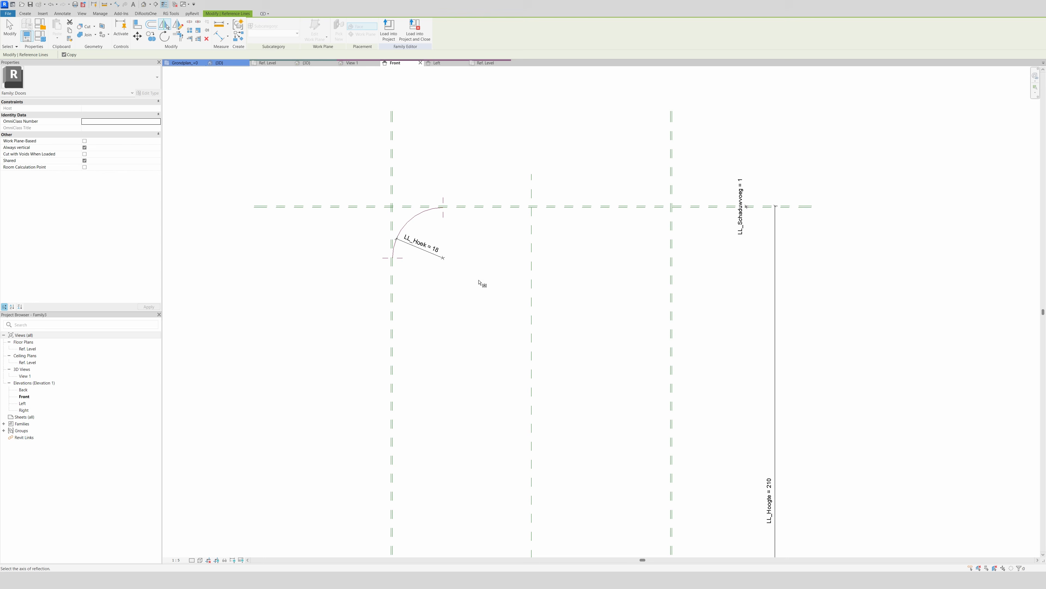
left_click(531, 300)
left_click(619, 250)
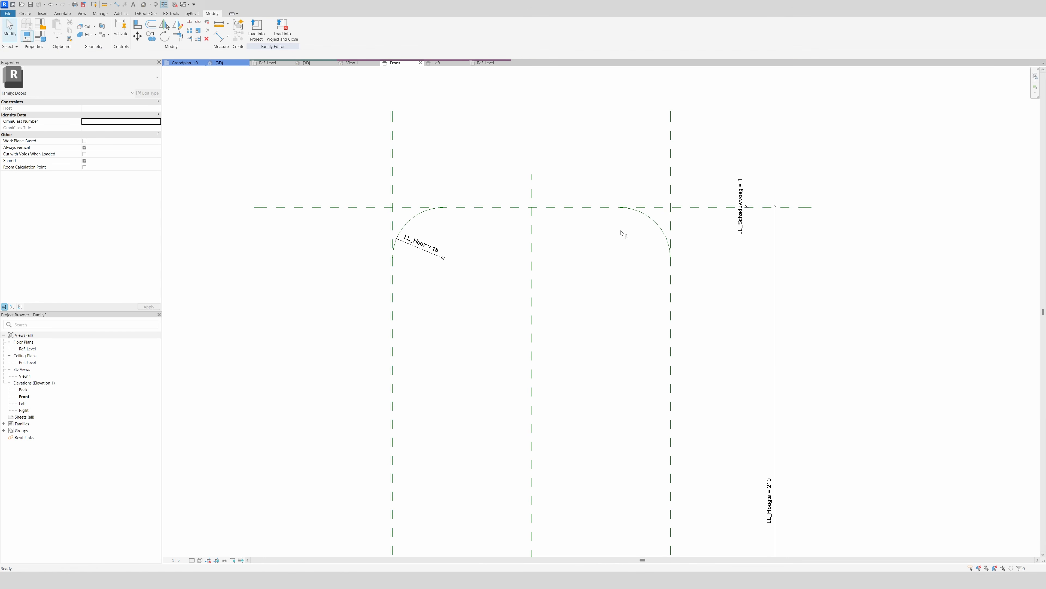
- Align the mirrored arc's two endpoints to the inner upper and inner right reference planes and lock them
key("a")
key("l")
left_click(603, 206)
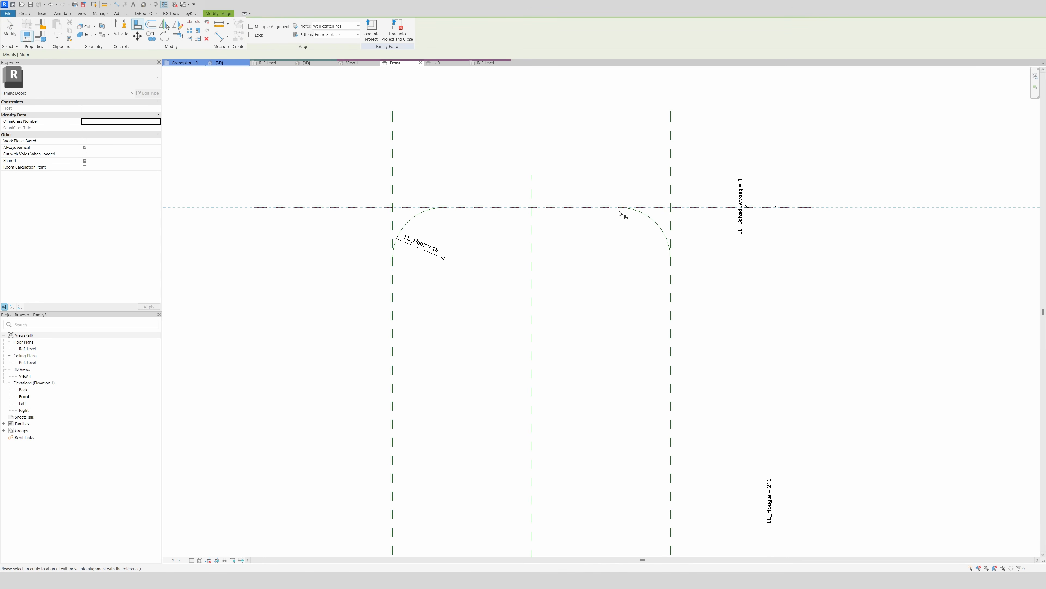
left_click(622, 214)
left_click(671, 268)
scroll(671, 269, "up", 4)
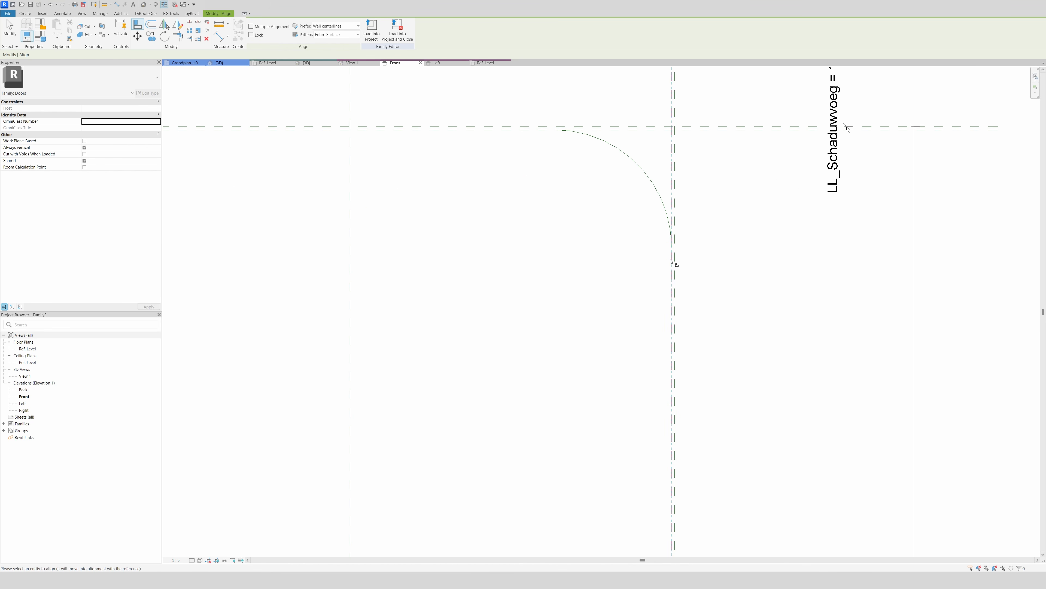
left_click(672, 245)
scroll(540, 340, "down", 3)
scroll(539, 342, "down", 2)
key("Escape")
- Make the mirrored arc's radius dimension permanent and label it with the existing parameter LL_Hoek
left_click(548, 259)
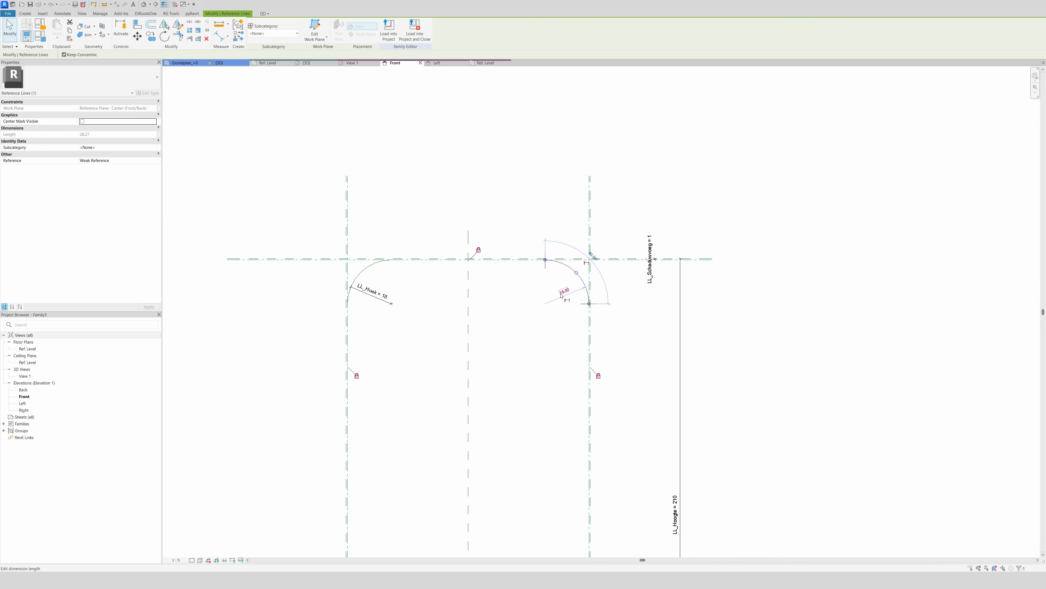
left_click(565, 295)
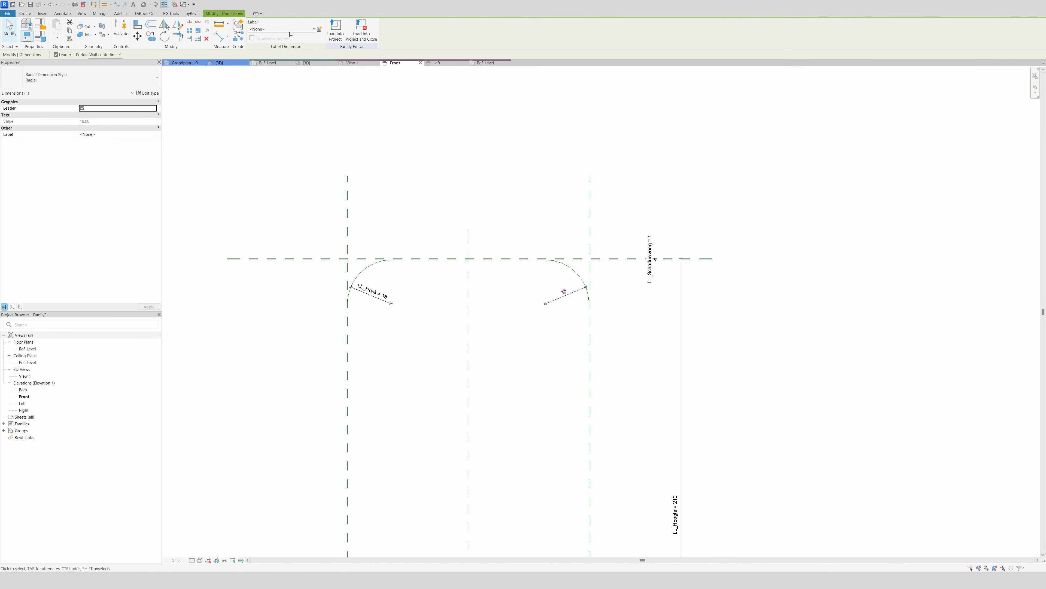
left_click(290, 30)
left_click(272, 80)
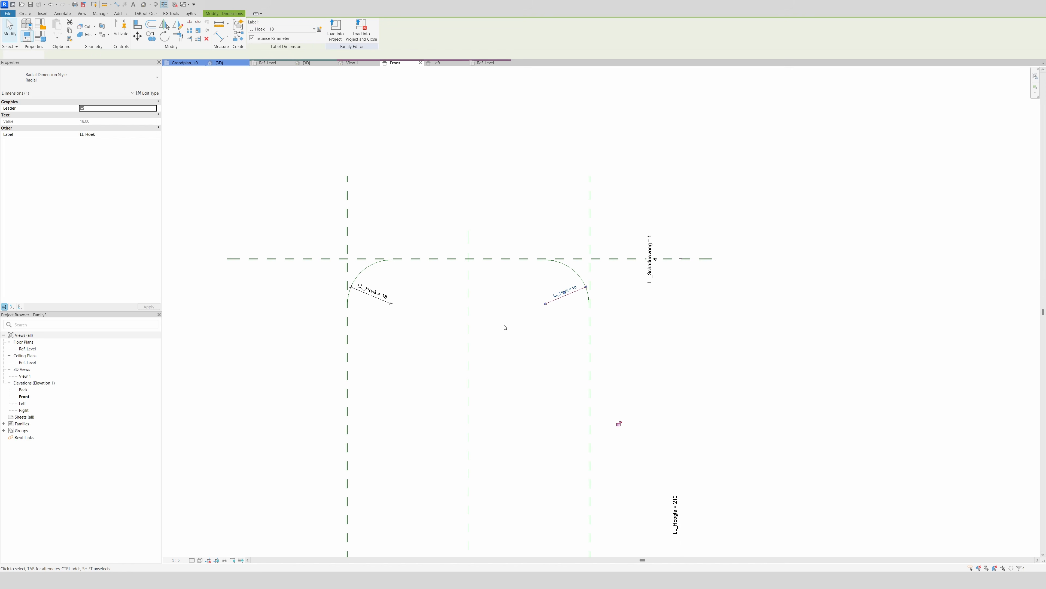
left_click(529, 349)
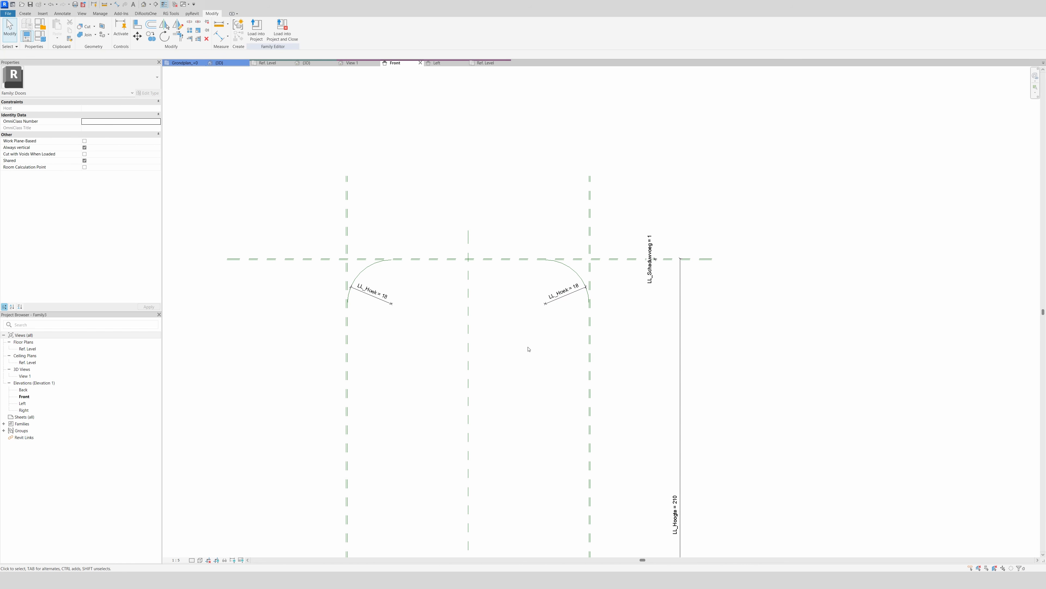
- Start a sweep and sketch its path with locked lines picked from the inner left plane, left arc and inner upper plane
scroll(528, 349, "down", 3)
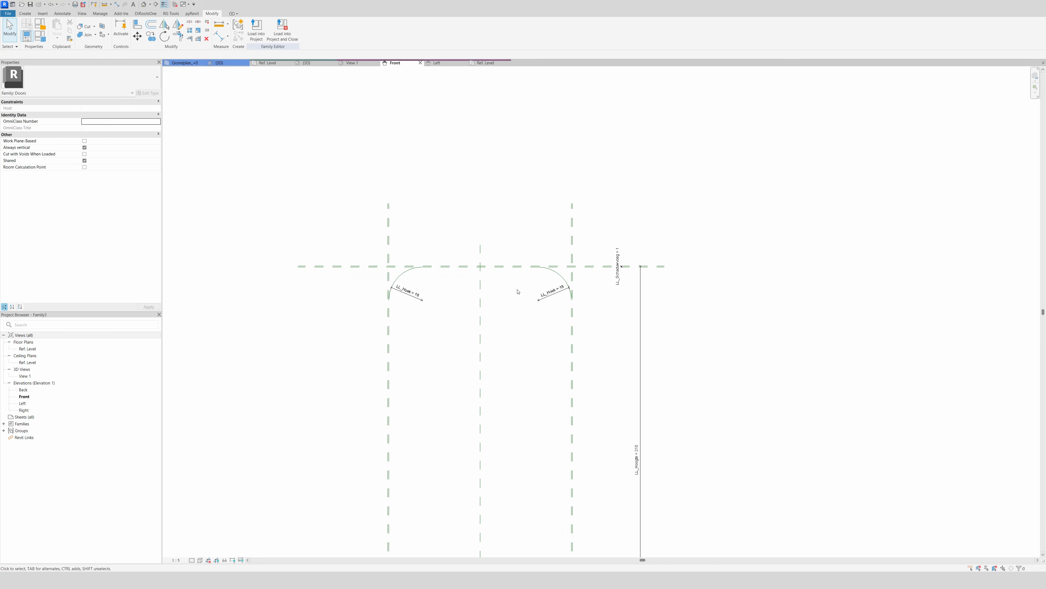
scroll(516, 289, "up", 1)
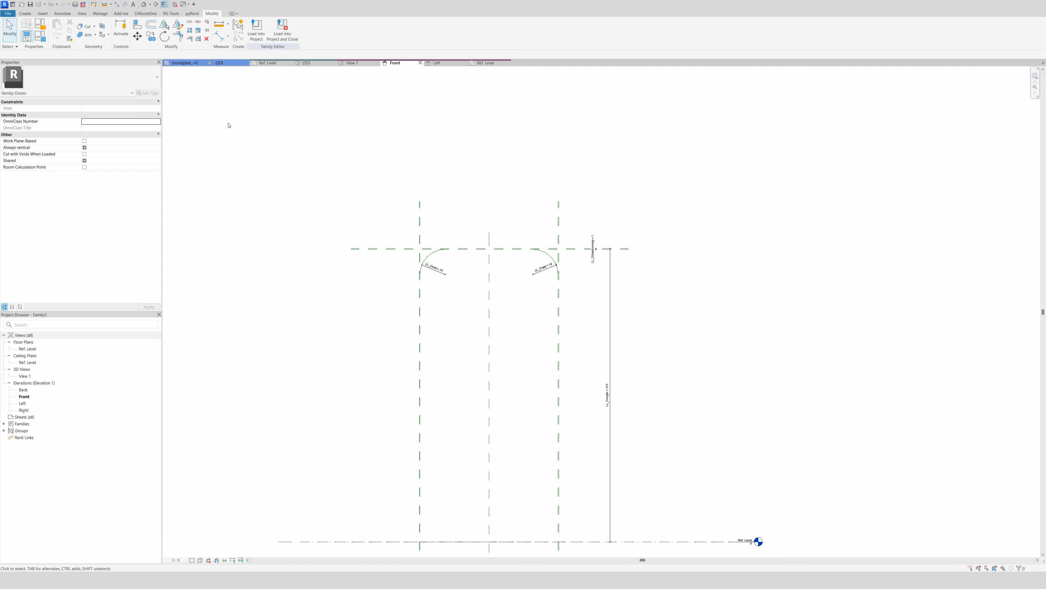
left_click(29, 15)
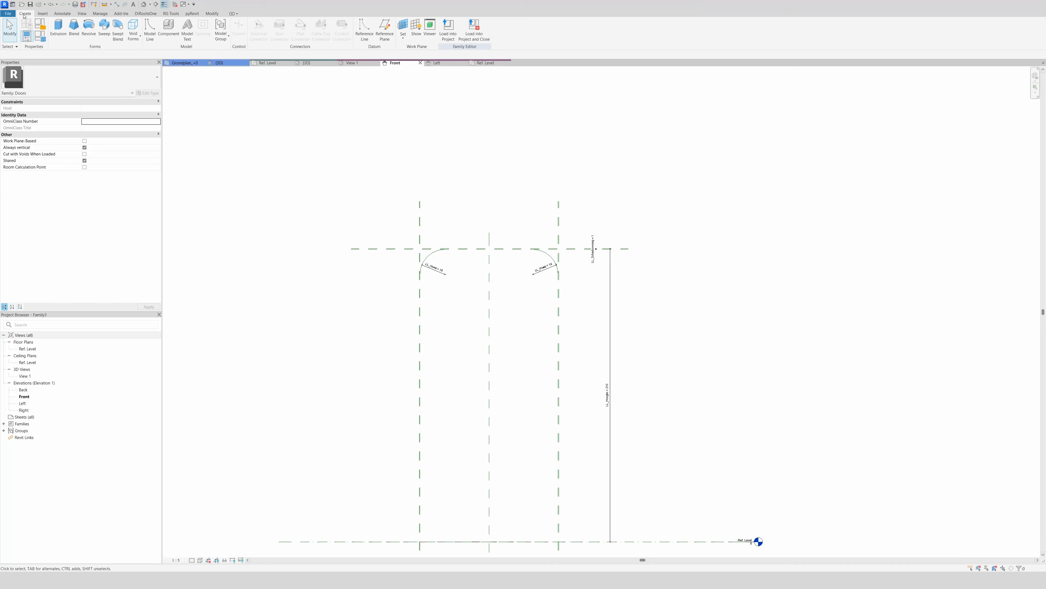
left_click(104, 28)
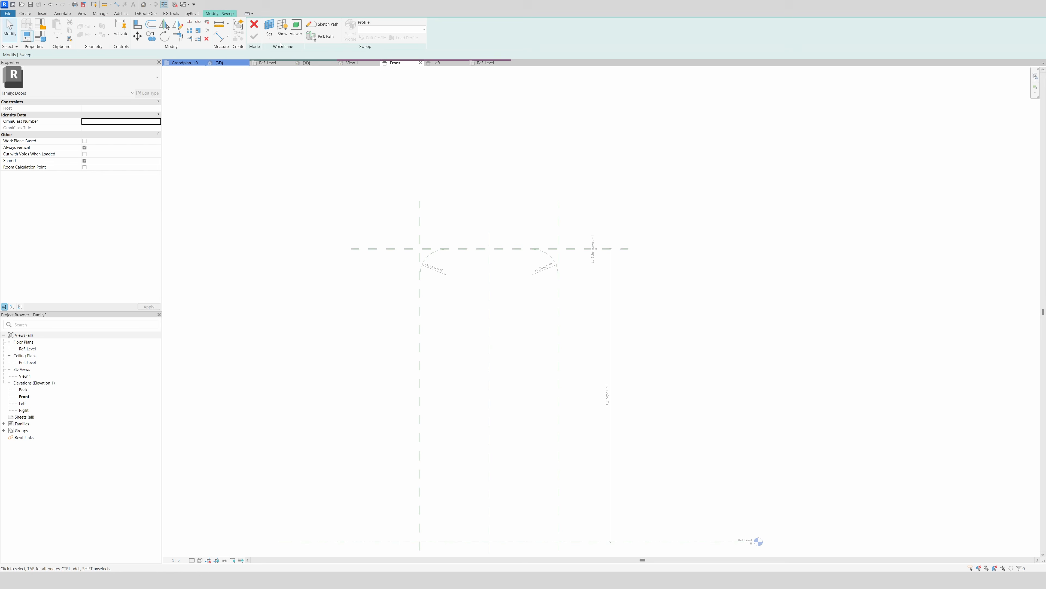
left_click(323, 24)
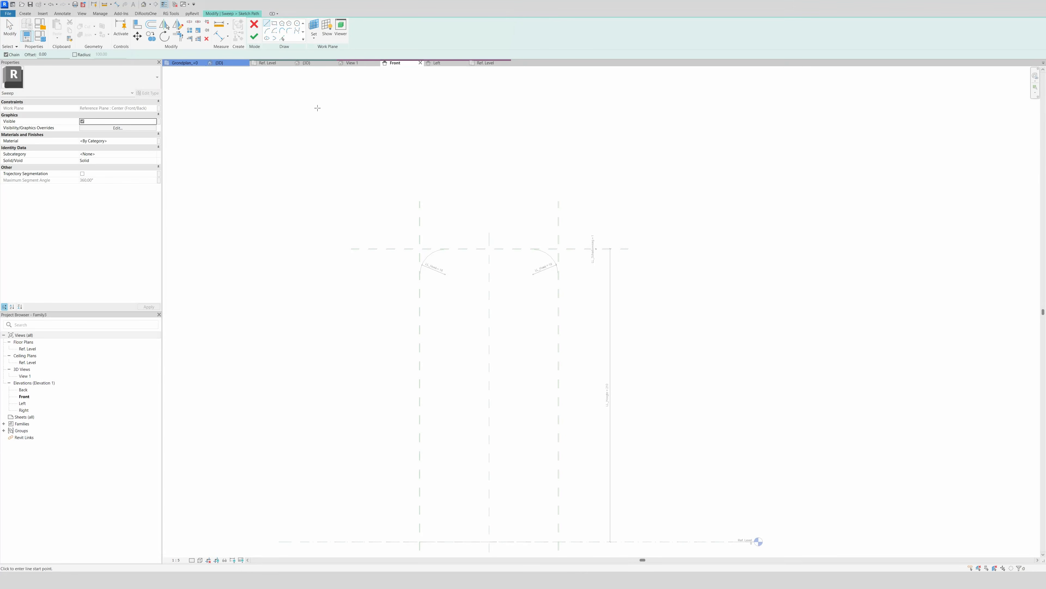
left_click(282, 39)
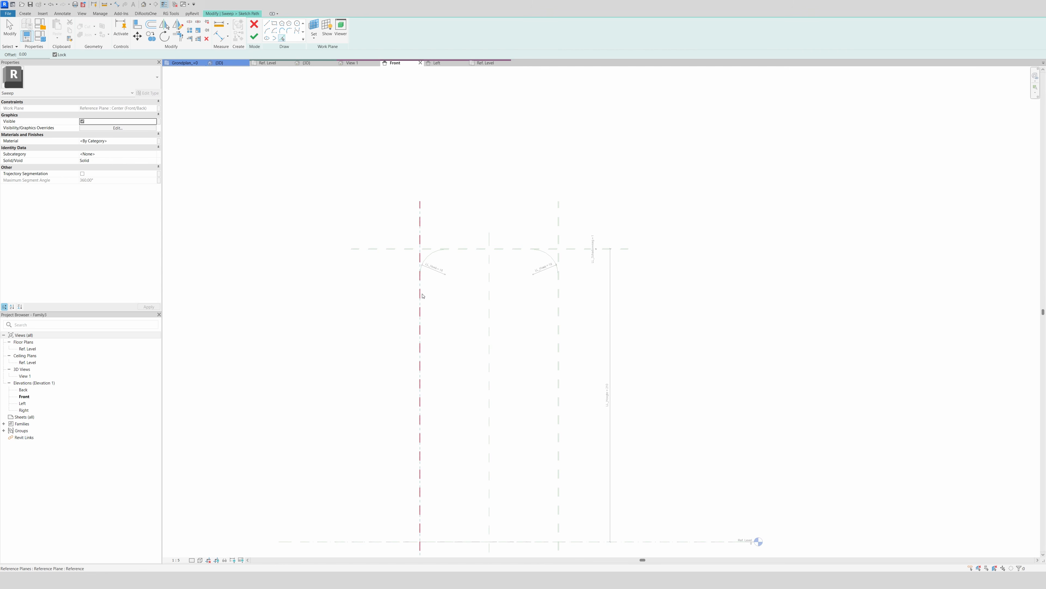
scroll(423, 295, "up", 4)
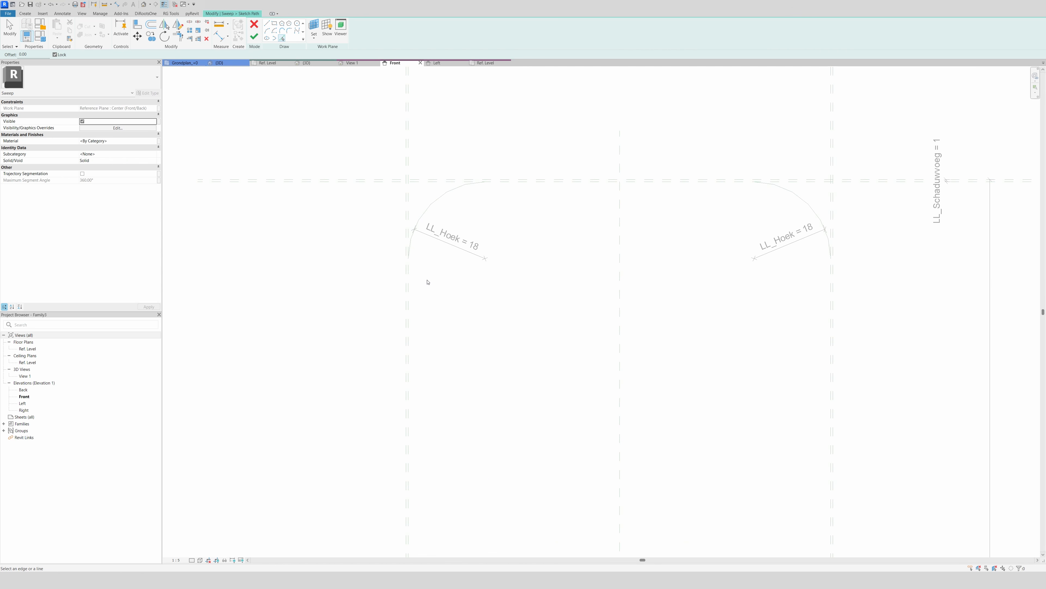
left_click(410, 198)
scroll(410, 197, "up", 1)
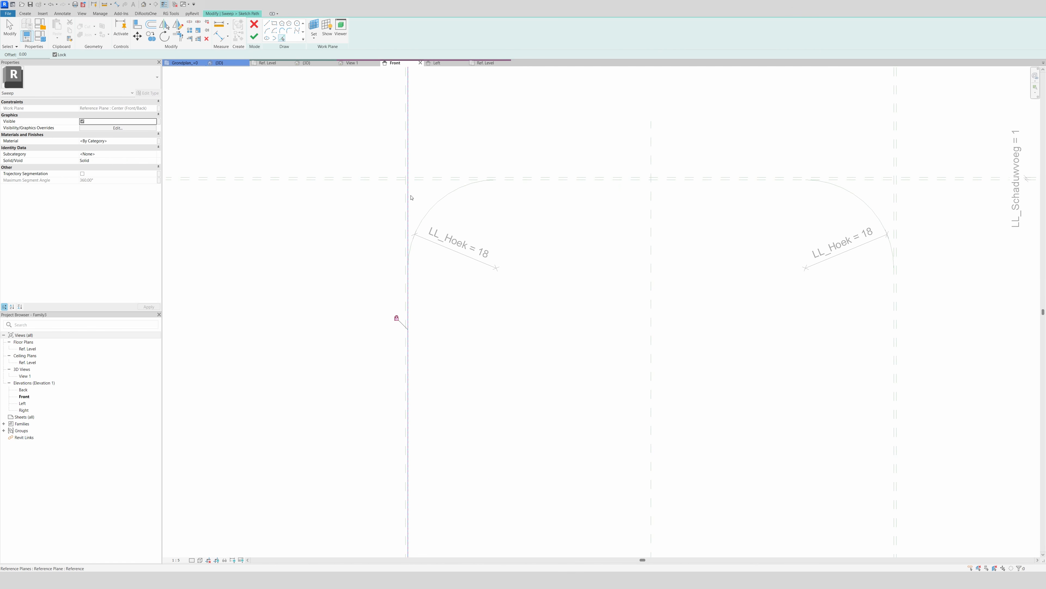
left_click(460, 192)
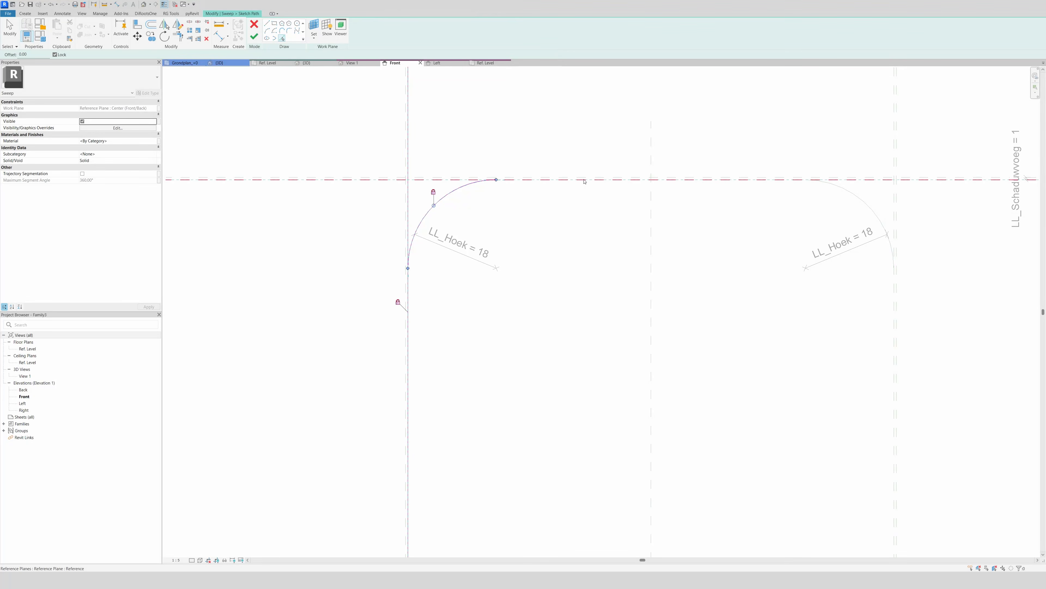
left_click(585, 181)
- Add the right corner arc and the inner right reference plane to the sweep path as locked picked lines
scroll(369, 274, "down", 2)
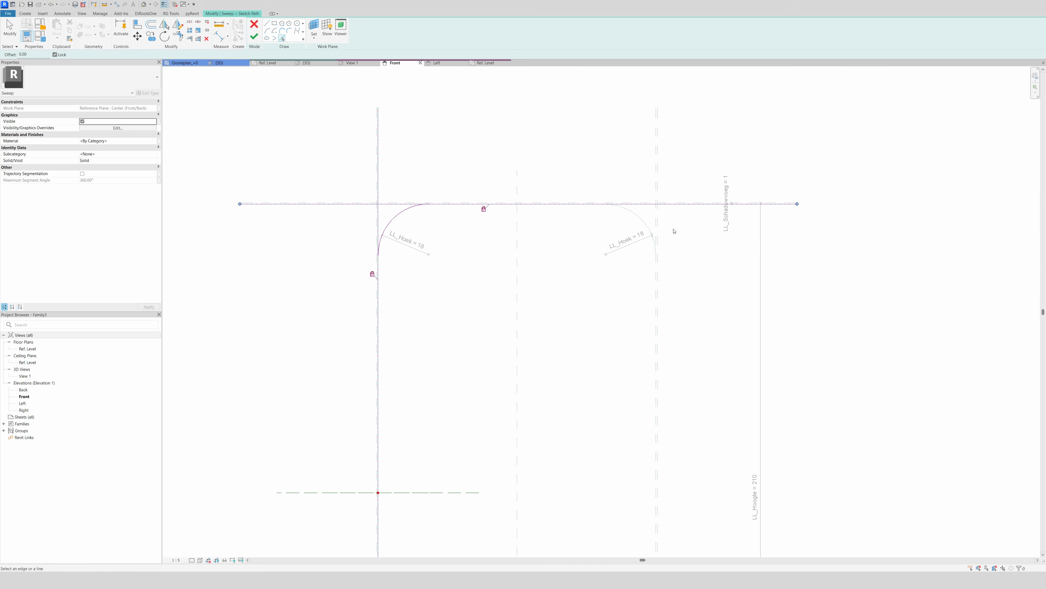
scroll(276, 289, "up", 1)
left_click(647, 237)
left_click(651, 264)
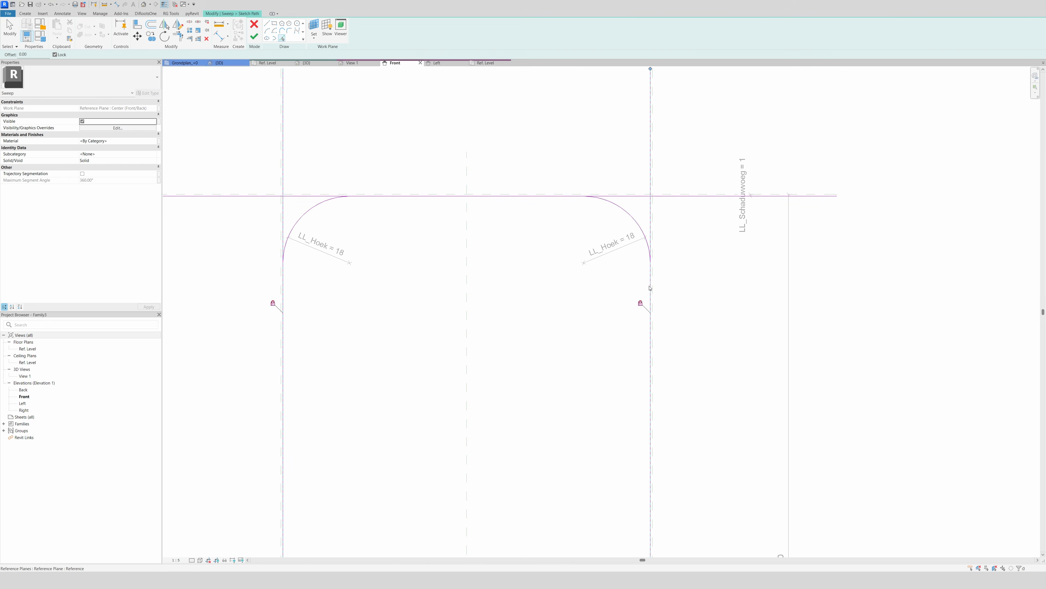
scroll(544, 194, "down", 3)
key("Escape")
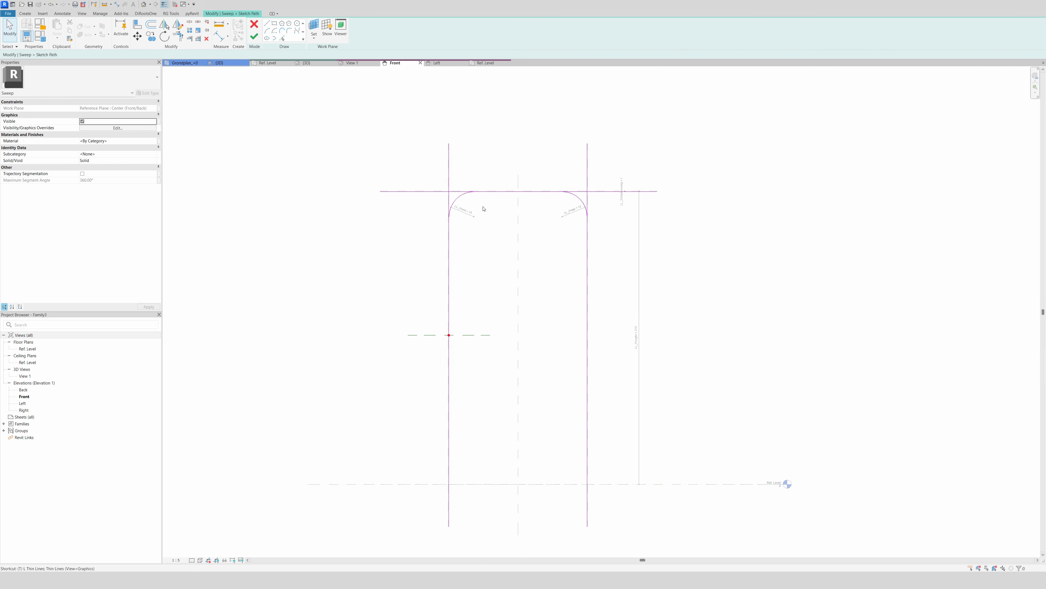
- Trim the path's horizontal and vertical lines to the two corner arcs so they form one continuous arch
scroll(465, 171, "up", 5)
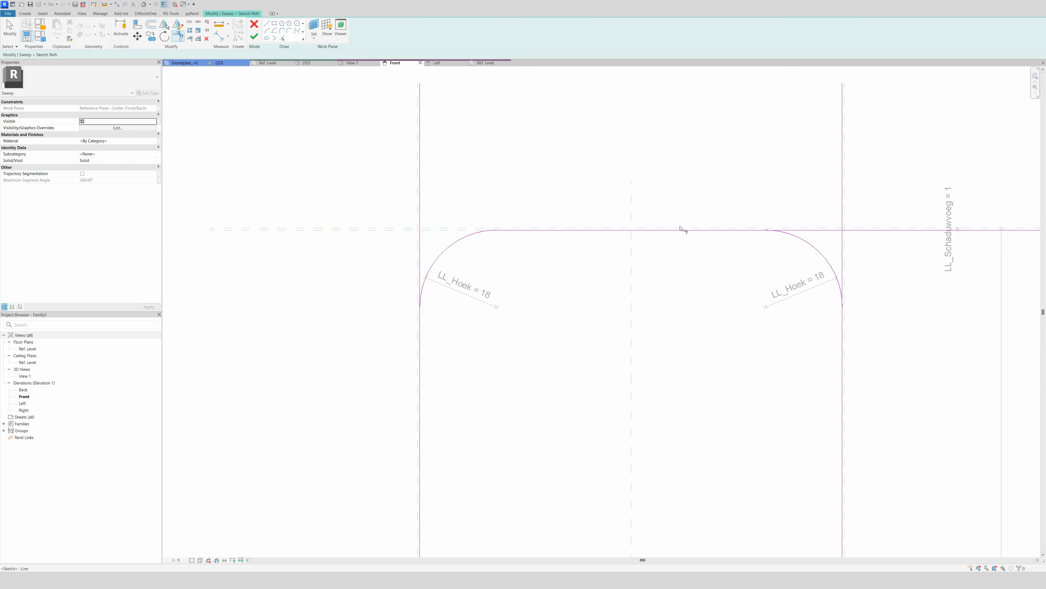
left_click(681, 230)
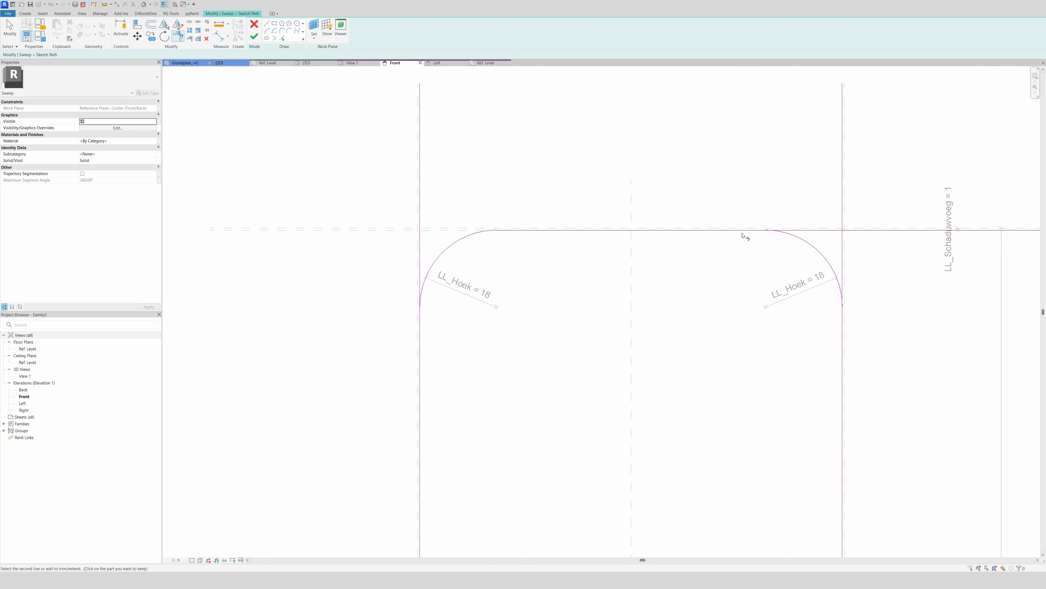
left_click(840, 329)
left_click(841, 296)
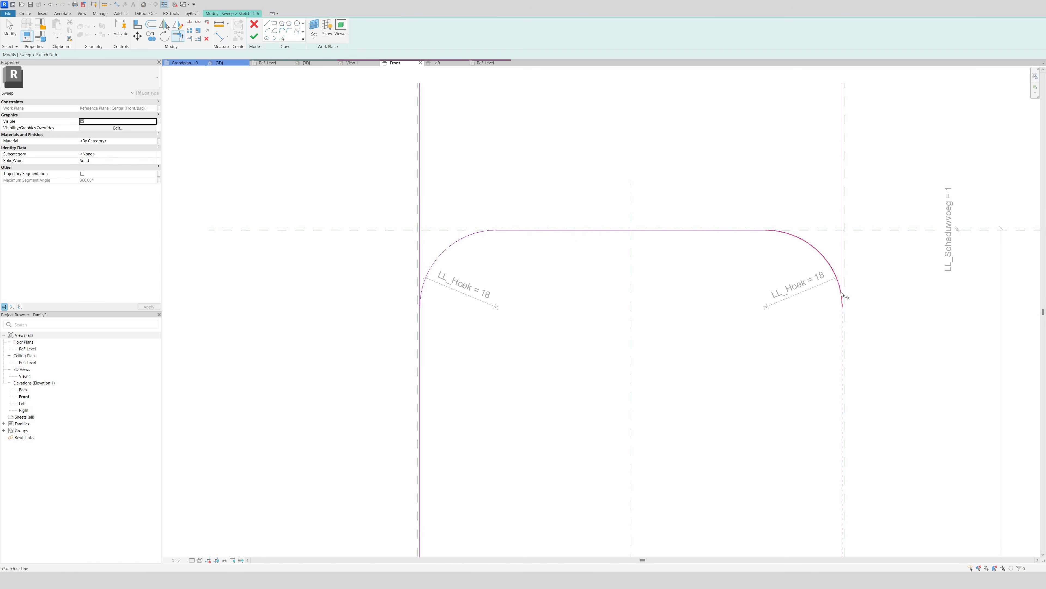
left_click(420, 329)
left_click(424, 285)
key("Escape")
- Check the join tangency of both corner arcs in the sweep path
left_click(452, 248)
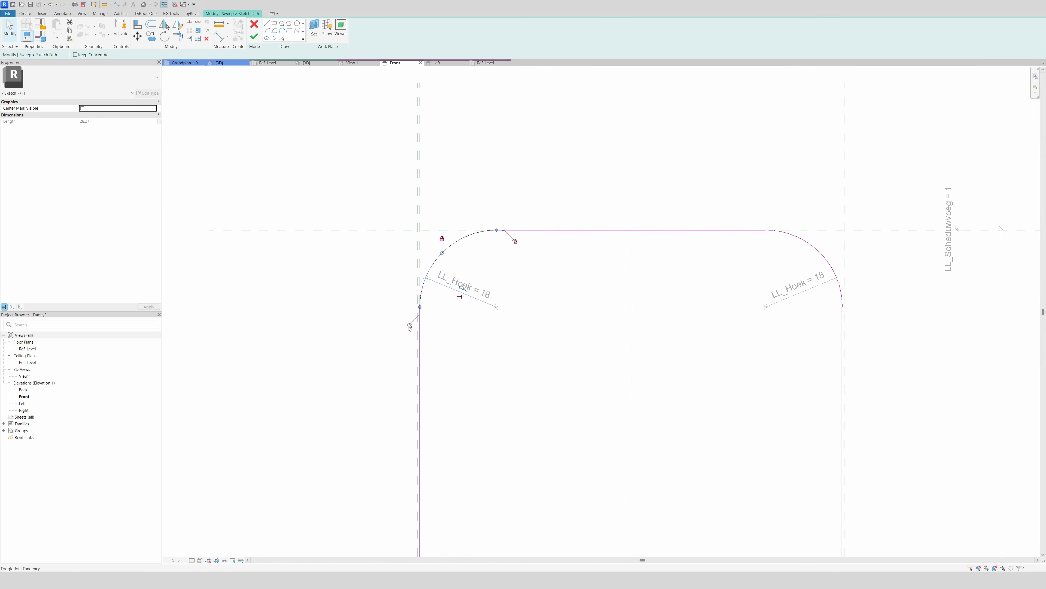
left_click(838, 280)
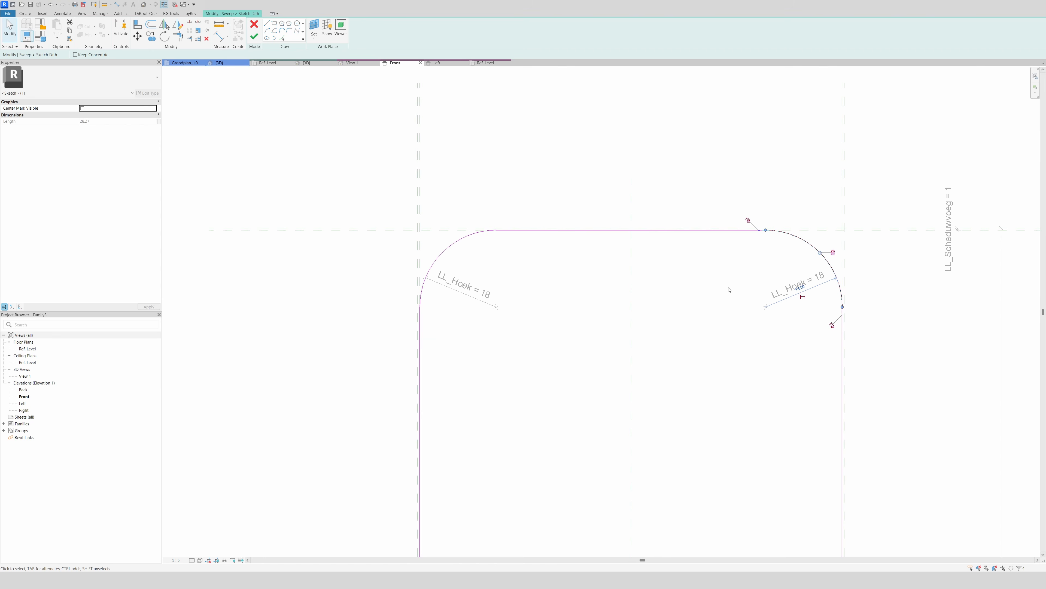
left_click(556, 182)
- Align the lower end of the sweep path's right vertical line to the Ref. Level
scroll(516, 158, "down", 4)
scroll(528, 248, "down", 1)
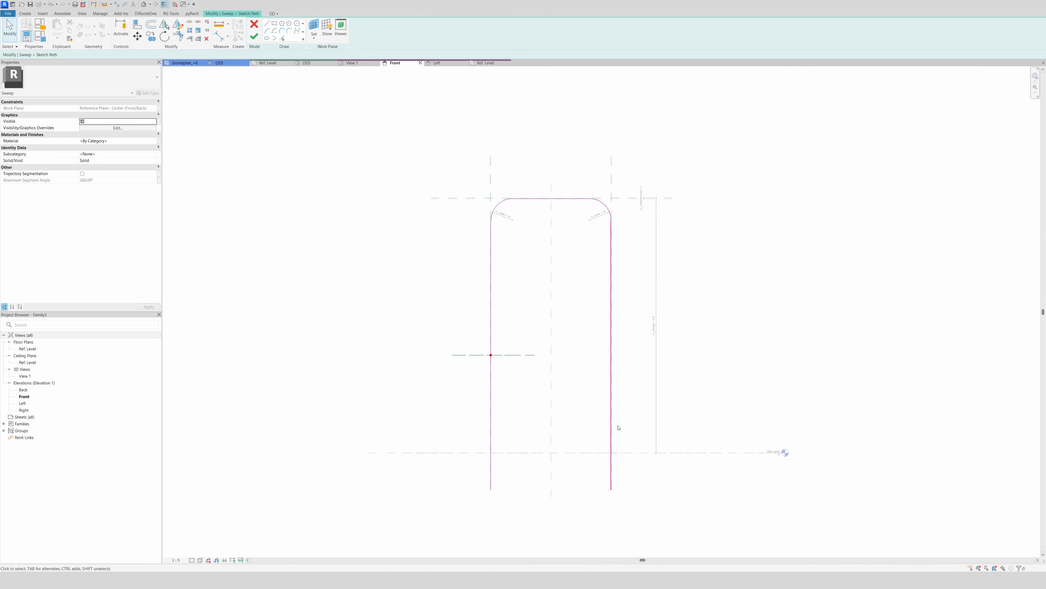
scroll(617, 427, "up", 2)
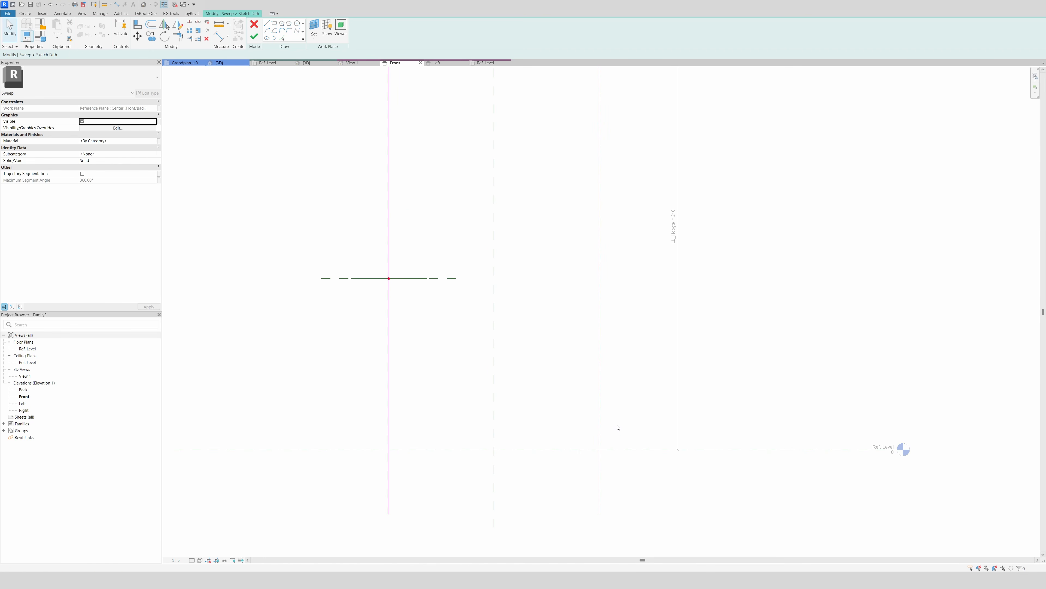
key("a")
key("l")
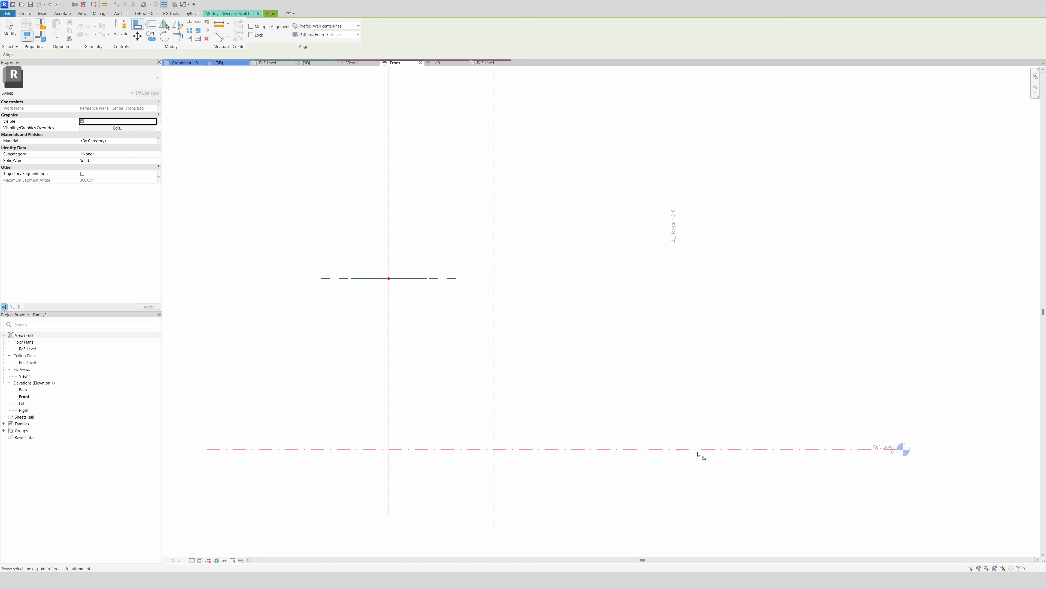
left_click(742, 453)
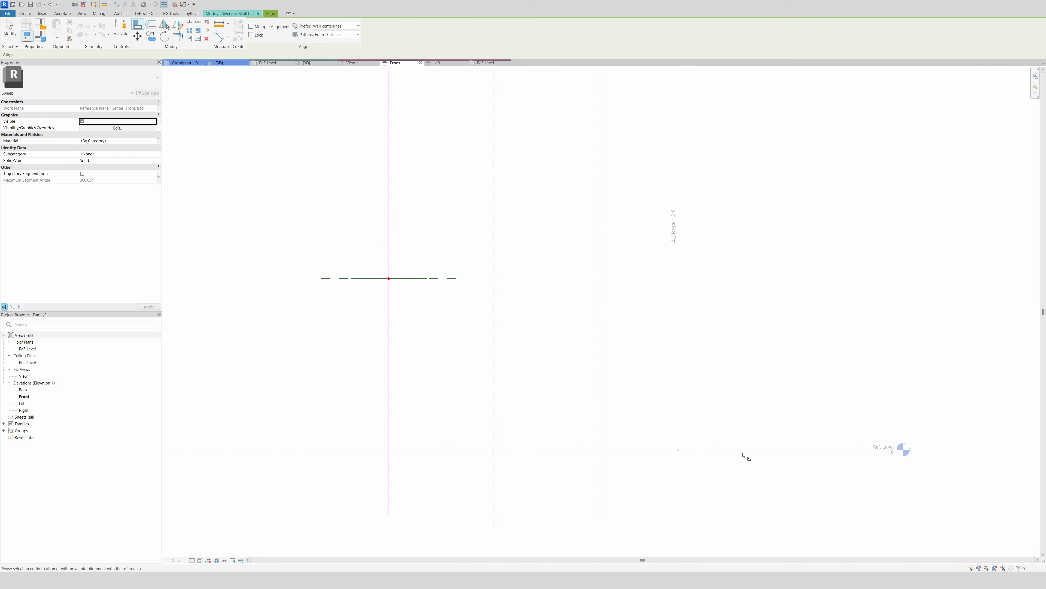
left_click(599, 494)
left_click(394, 514)
key("Escape")
key("Escape")
- Align the lower end of the path's left vertical line to the Ref. Level and finish the sweep path
key("a")
key("l")
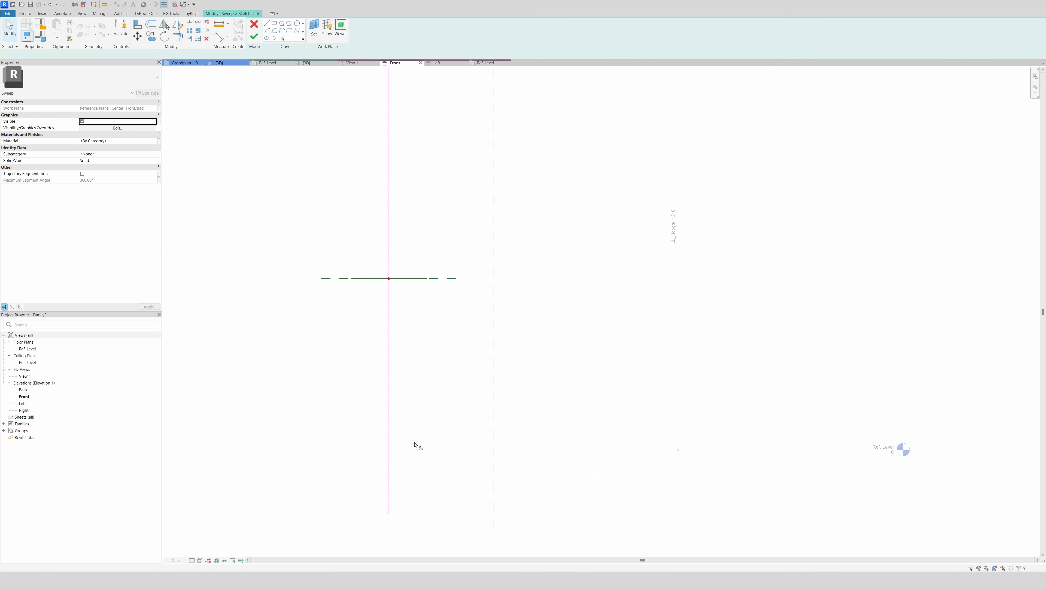
left_click(414, 451)
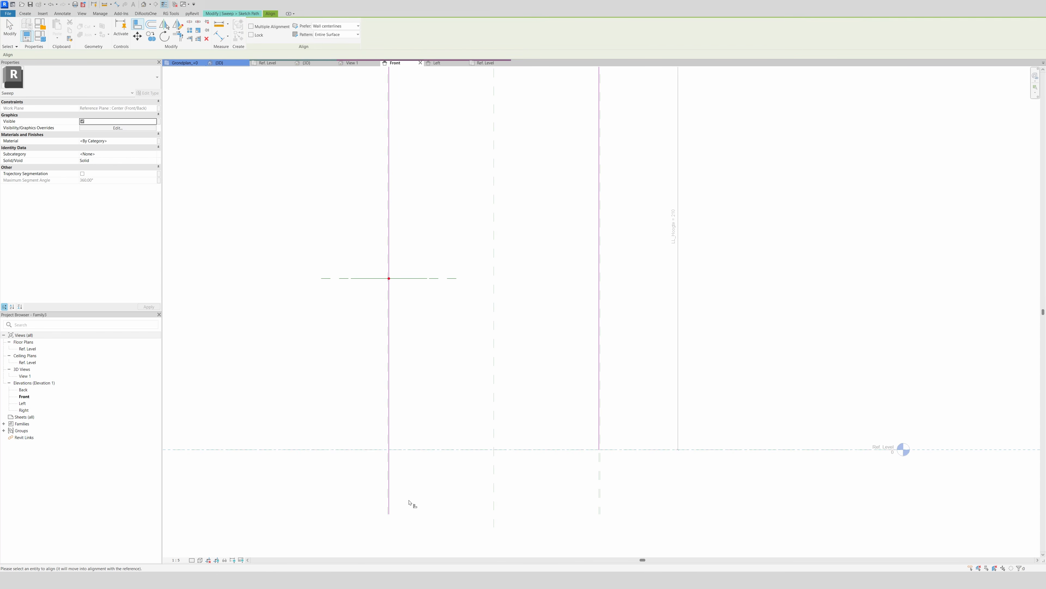
left_click(392, 518)
scroll(518, 506, "down", 2)
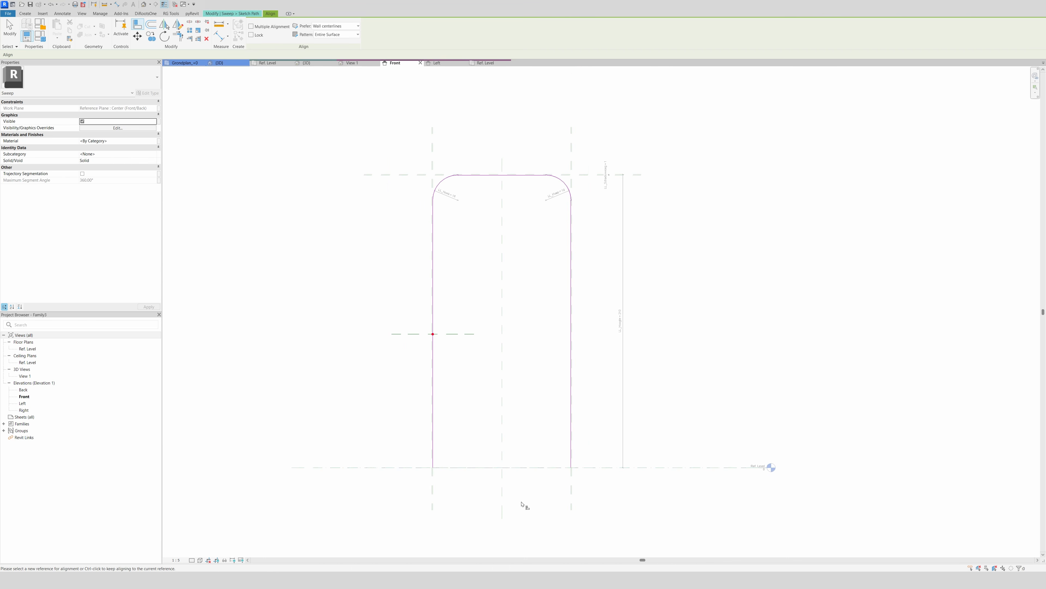
key("Escape")
key("Escape")
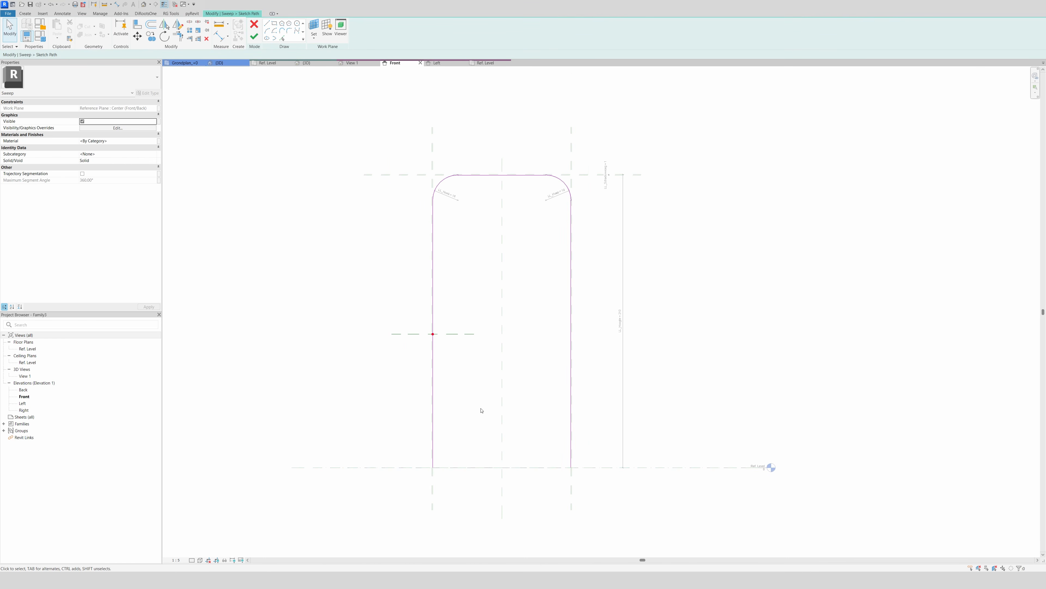
scroll(477, 387, "up", 2)
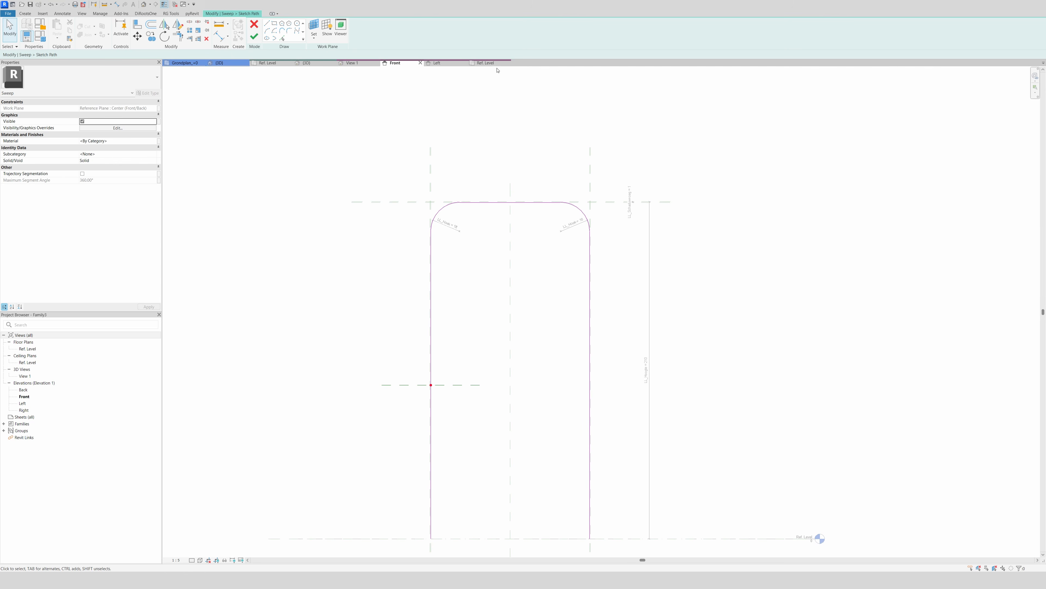
left_click(254, 37)
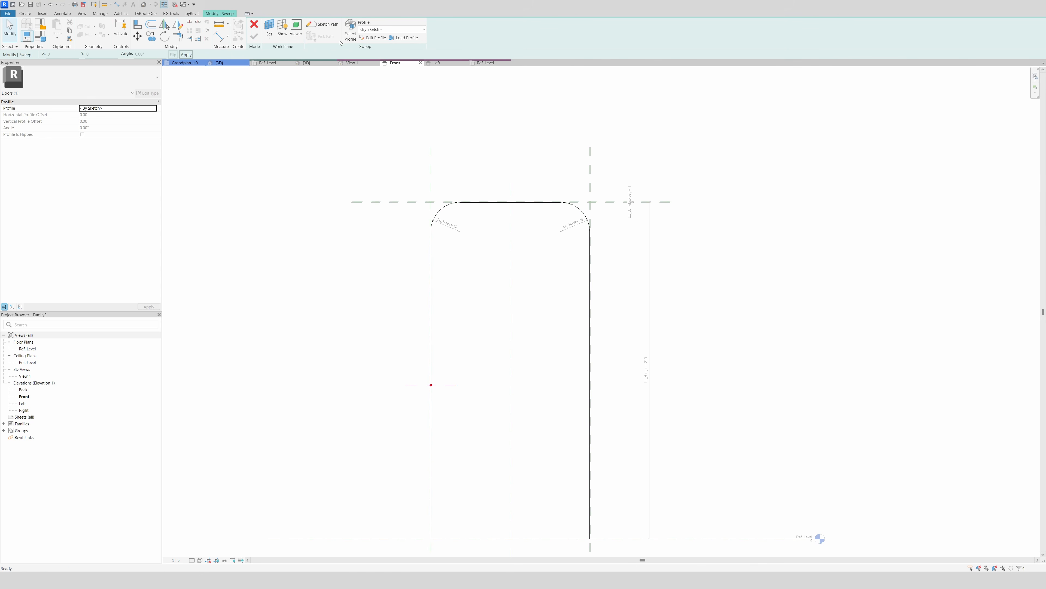
- Start the sweep profile in the Ref. Level plan with locked lines picked from the inner left plane and both LL_Dikte thickness planes
left_click(484, 63)
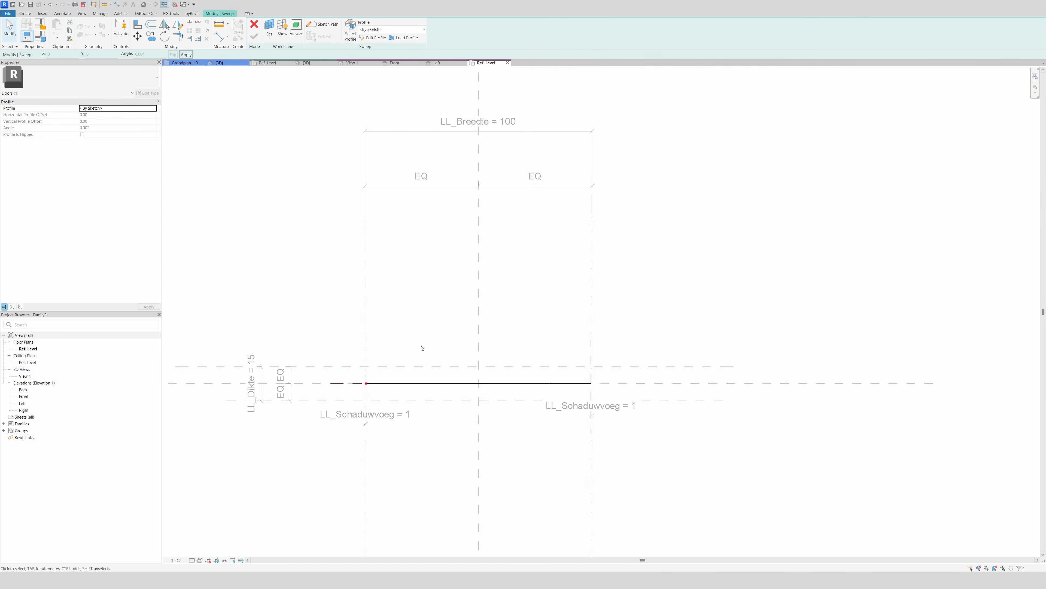
scroll(371, 355, "up", 2)
left_click(374, 38)
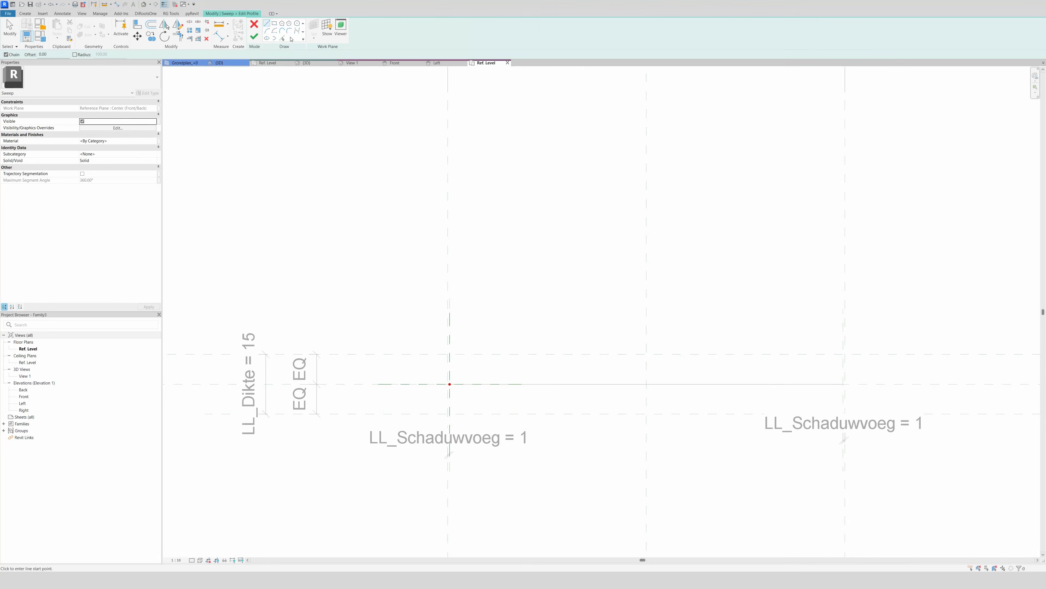
left_click(283, 39)
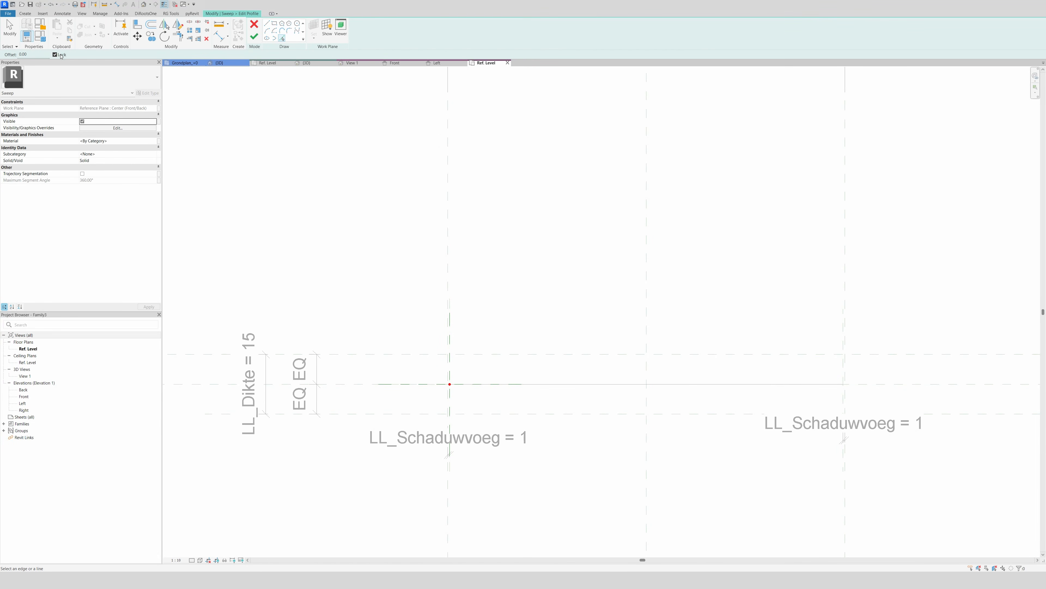
scroll(460, 404, "up", 2)
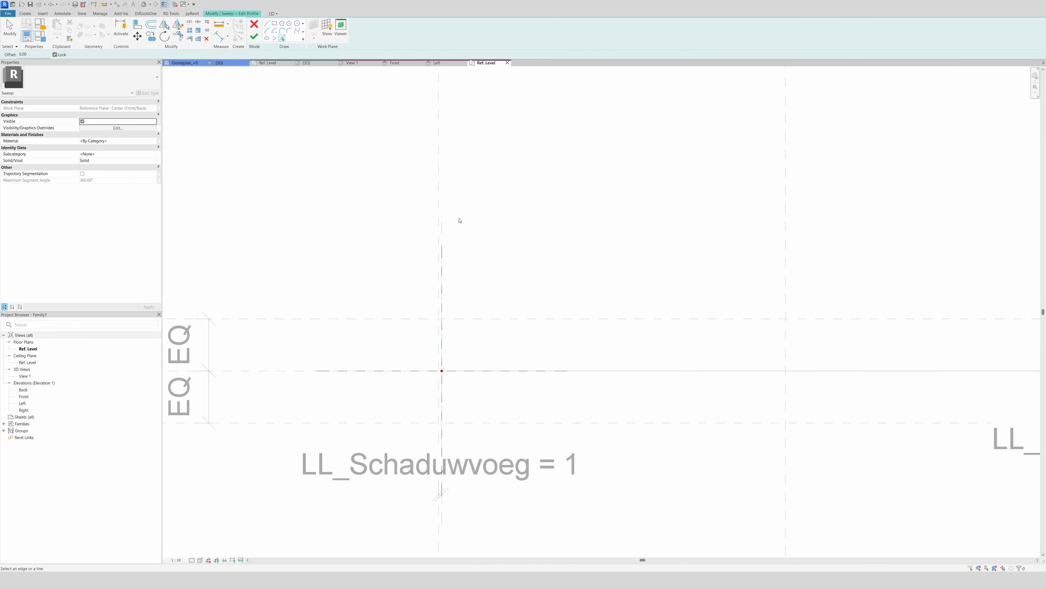
left_click(444, 225)
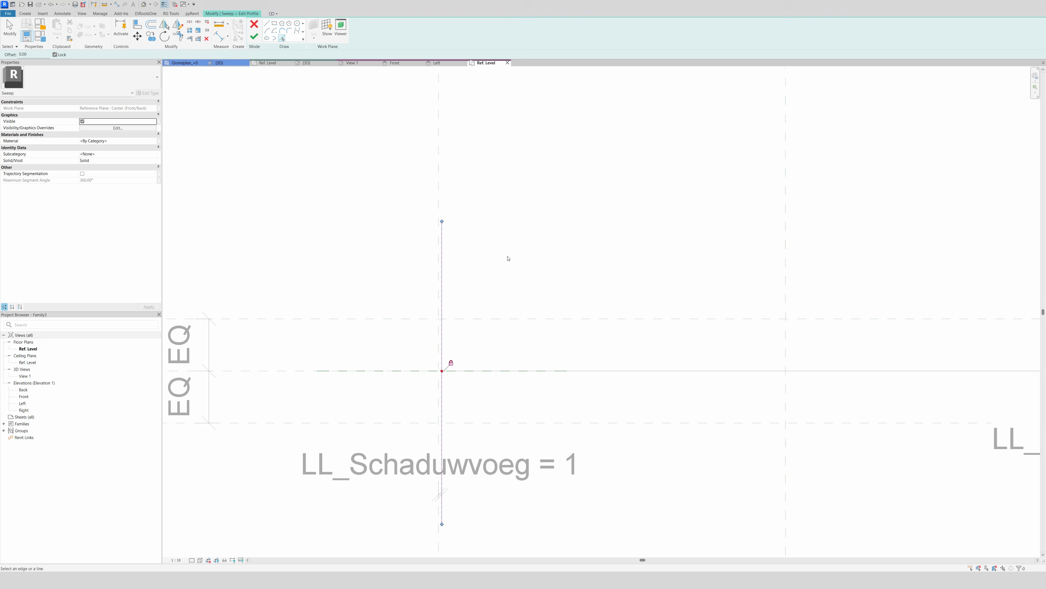
left_click(474, 323)
left_click(450, 423)
scroll(463, 389, "down", 1)
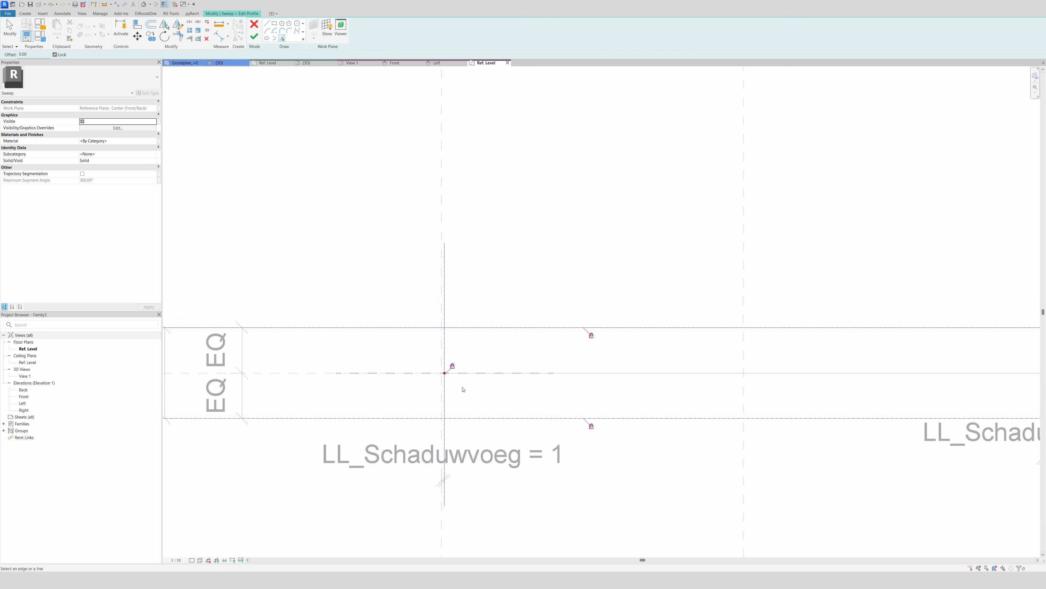
- Trim the two horizontal profile lines and the vertical line into a U shape opening away from the door's centre
key("t")
key("r")
left_click(439, 418)
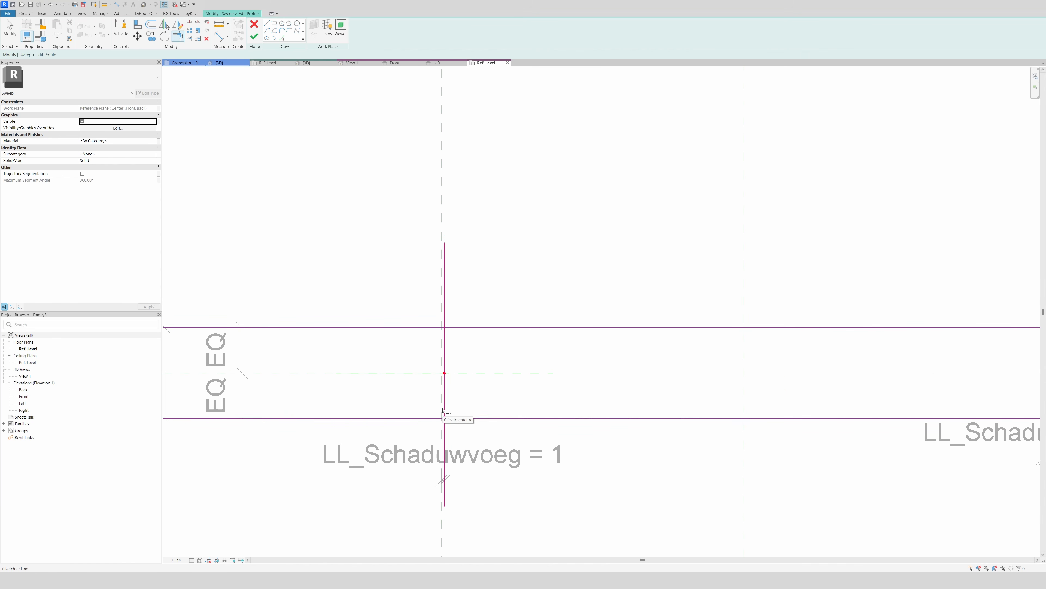
left_click(445, 384)
left_click(446, 352)
left_click(430, 328)
scroll(363, 327, "down", 3)
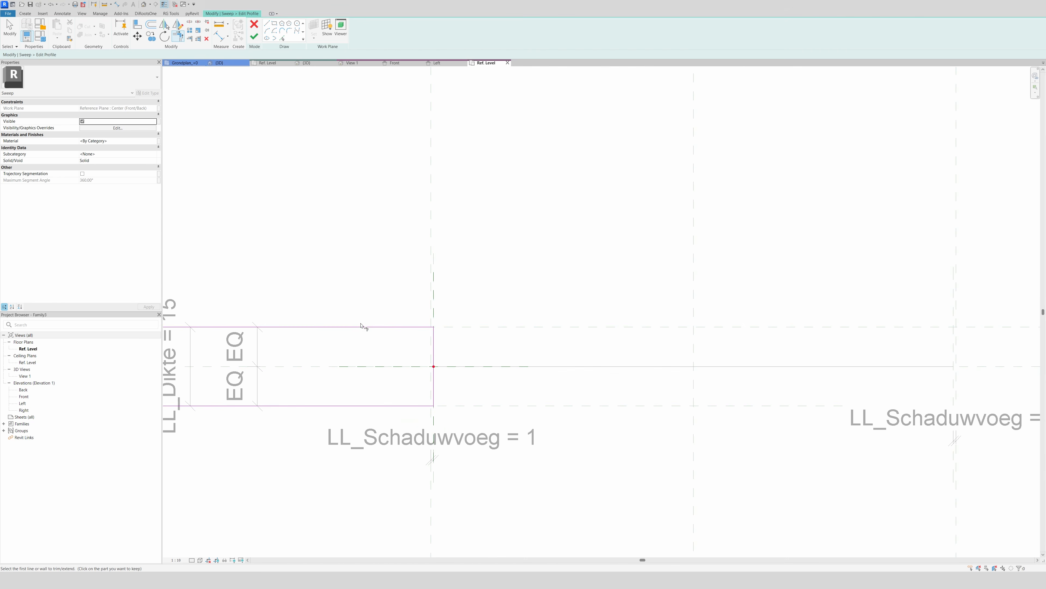
- Offset copies of the three profile lines outward by 2.00 to give the profile its thickness
scroll(371, 315, "up", 4)
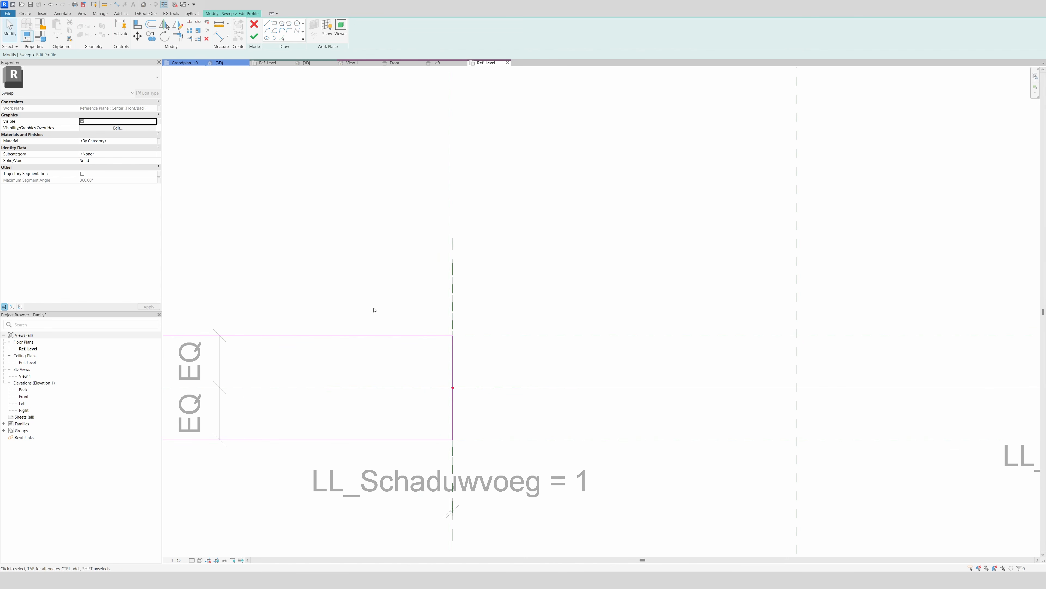
key("o")
key("f")
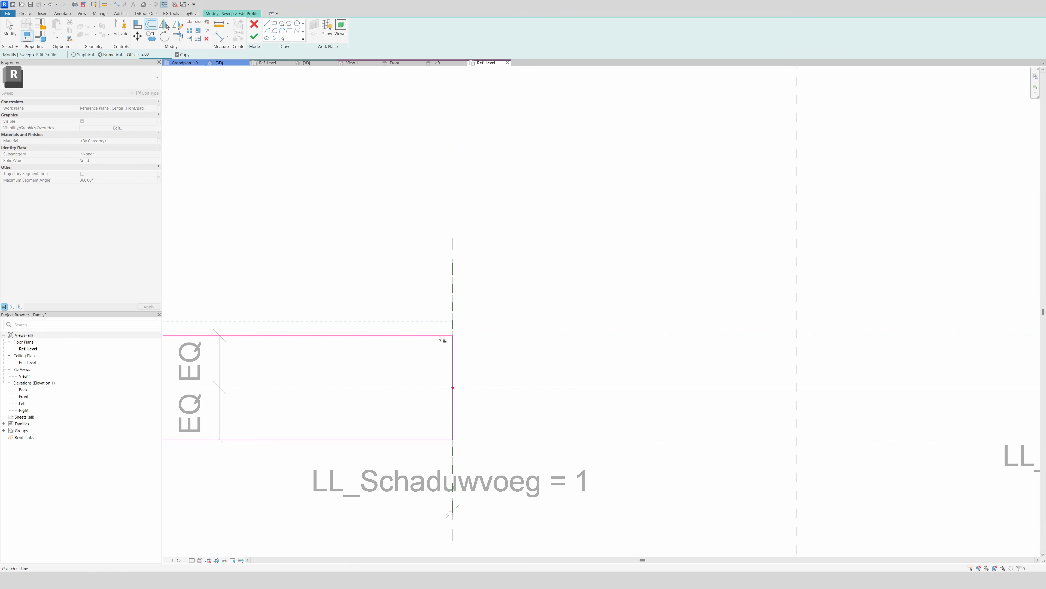
left_click(448, 337)
left_click(457, 351)
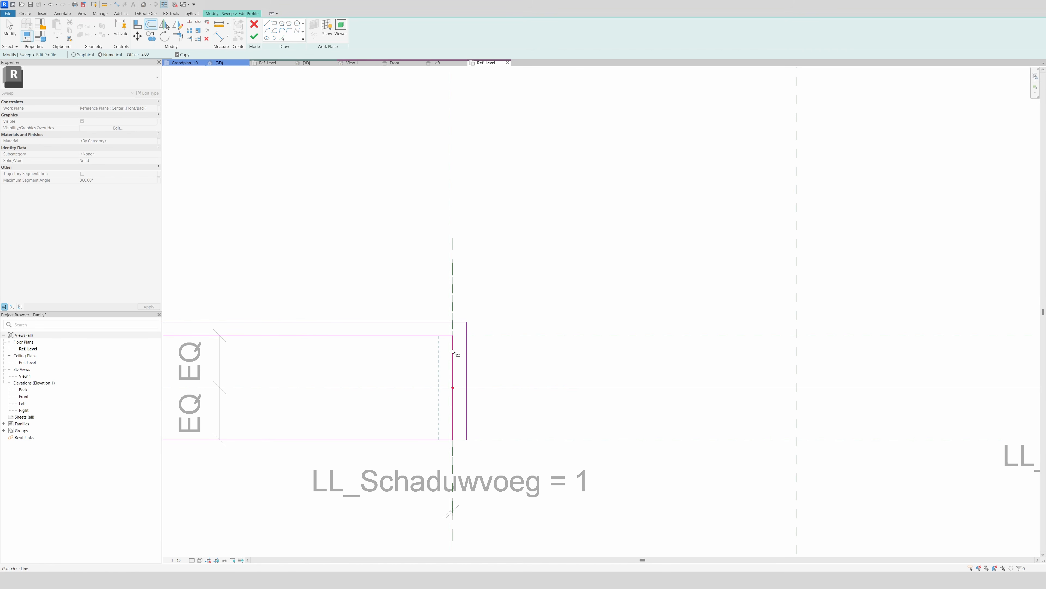
left_click(413, 439)
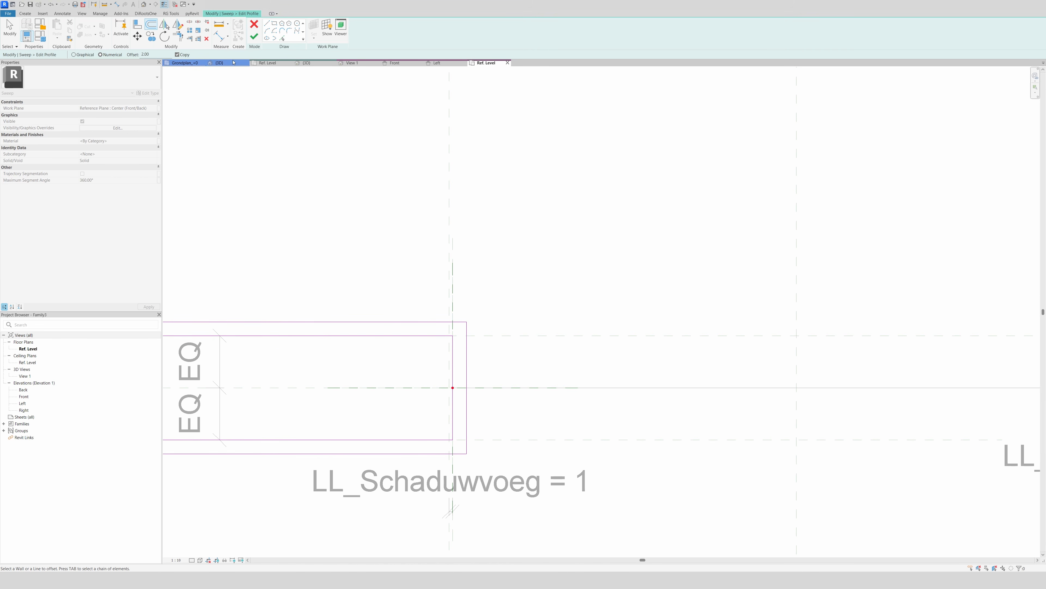
- Draw a short vertical closing line between the inner and offset lines on each of the two profile flanges
left_click(268, 25)
left_click(414, 439)
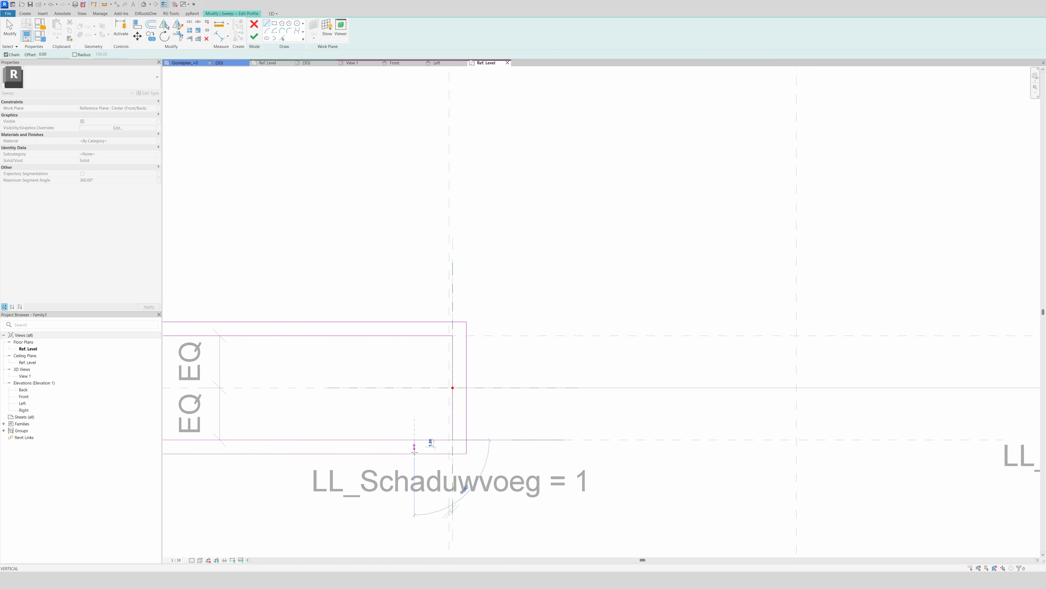
left_click(415, 454)
left_click(414, 322)
left_click(415, 336)
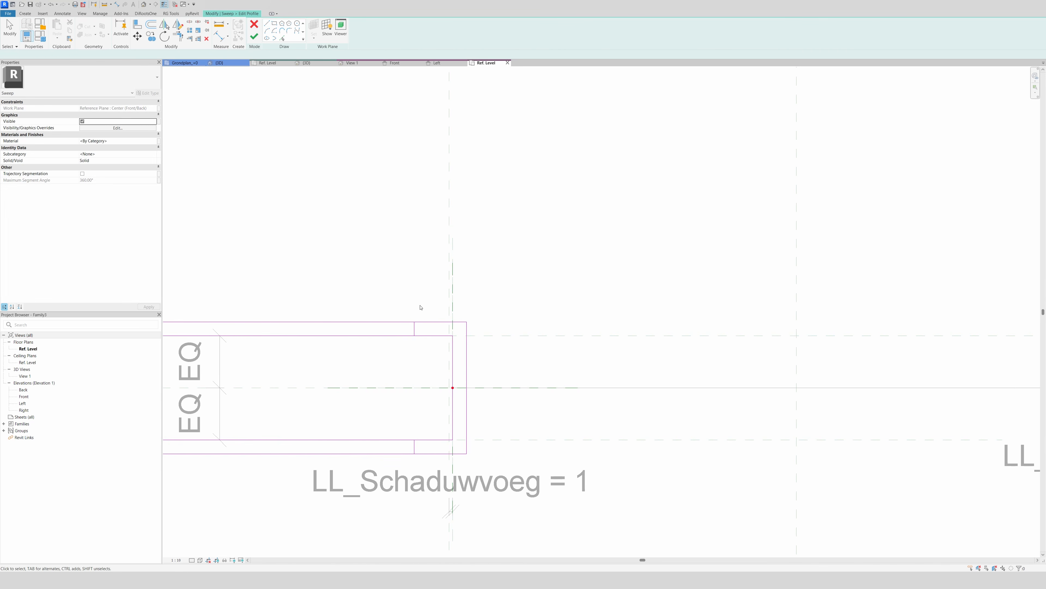
key("Escape")
key("Escape")
- Trim the inner and outer flange lines to the short closing lines so the profile becomes one closed U-shaped loop
key("r")
left_click(426, 323)
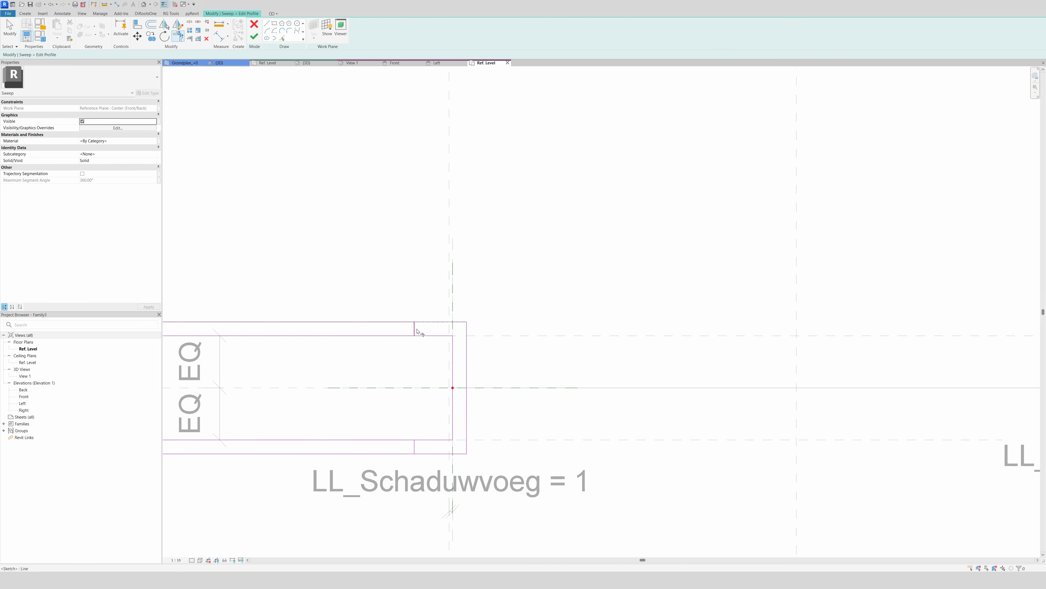
left_click(415, 328)
left_click(415, 330)
left_click(429, 336)
left_click(429, 440)
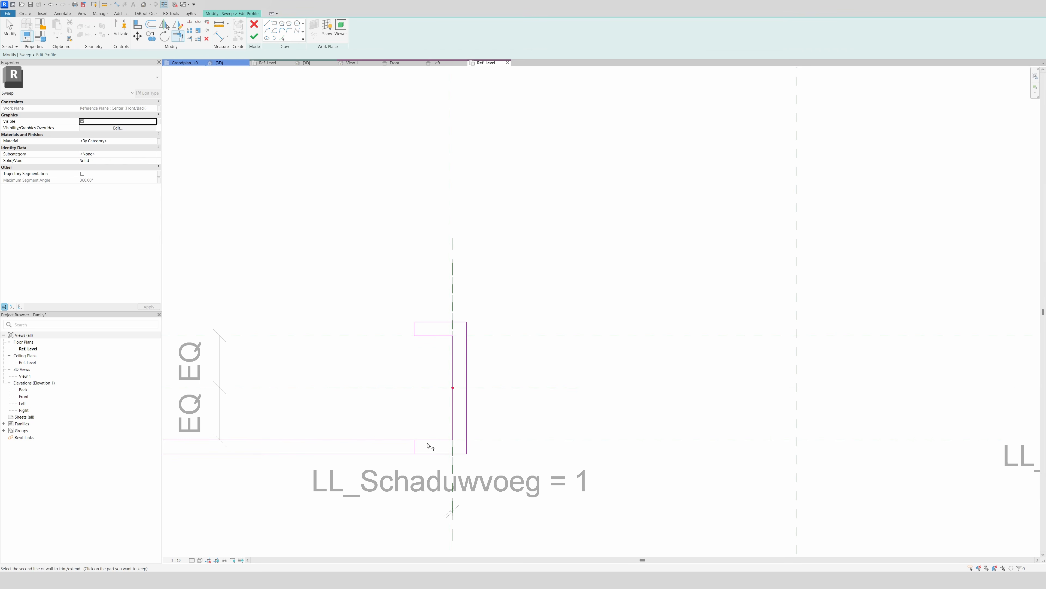
left_click(414, 445)
left_click(415, 450)
left_click(422, 453)
scroll(432, 384, "down", 1)
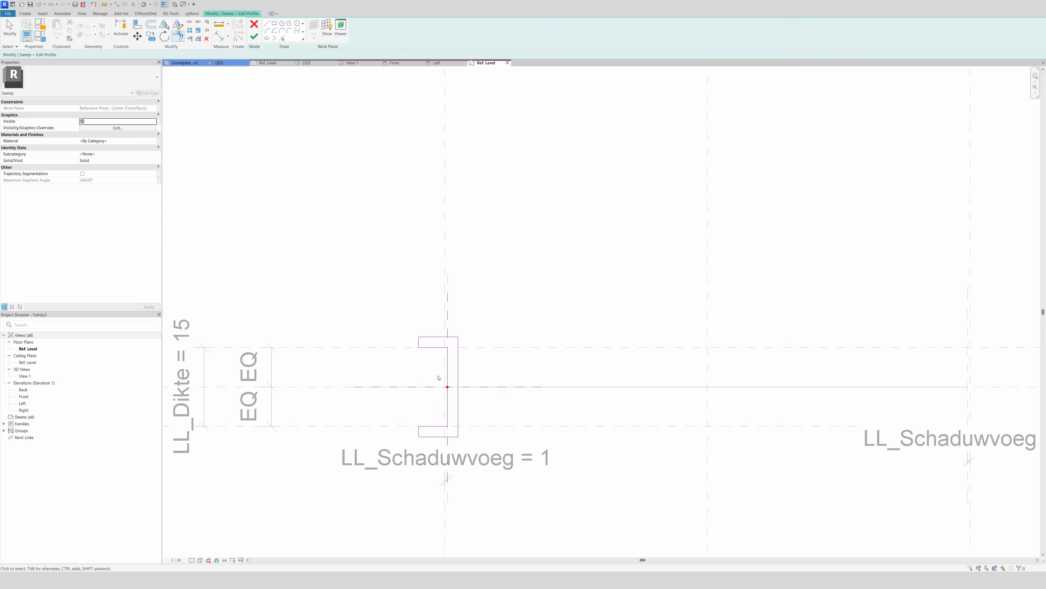
key("Escape")
- Dimension the thickness of both flanges and of the web in the U-shaped profile
scroll(441, 353, "up", 1)
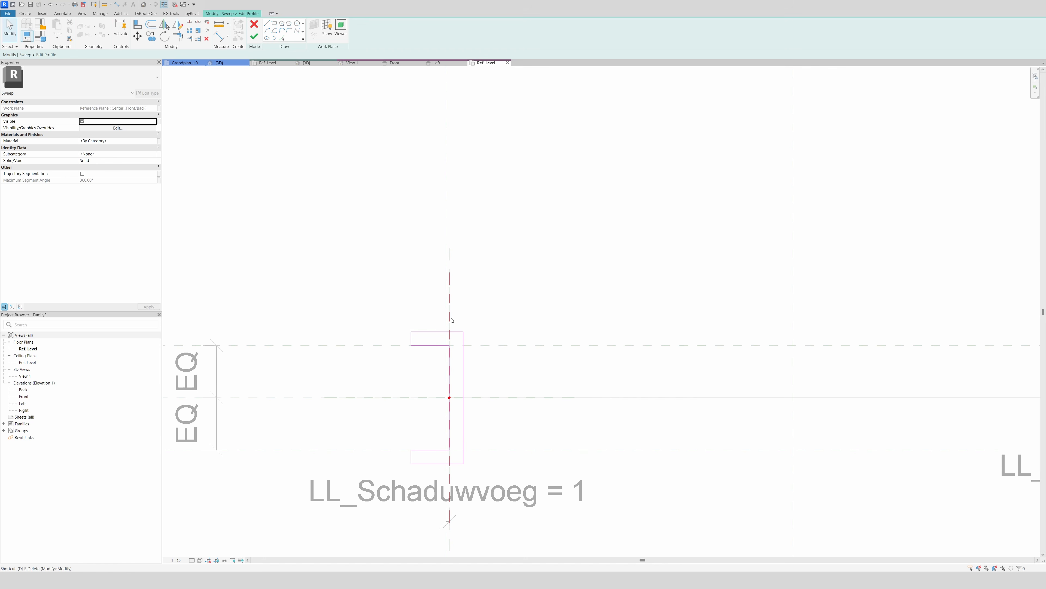
key("d")
key("i")
left_click(431, 334)
left_click(414, 345)
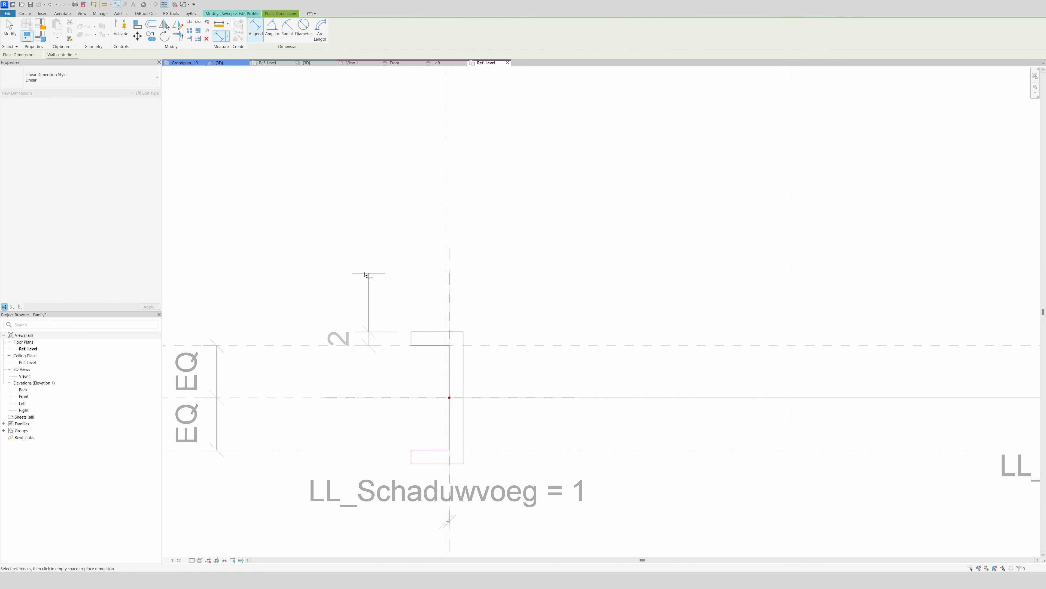
left_click(364, 275)
left_click(446, 308)
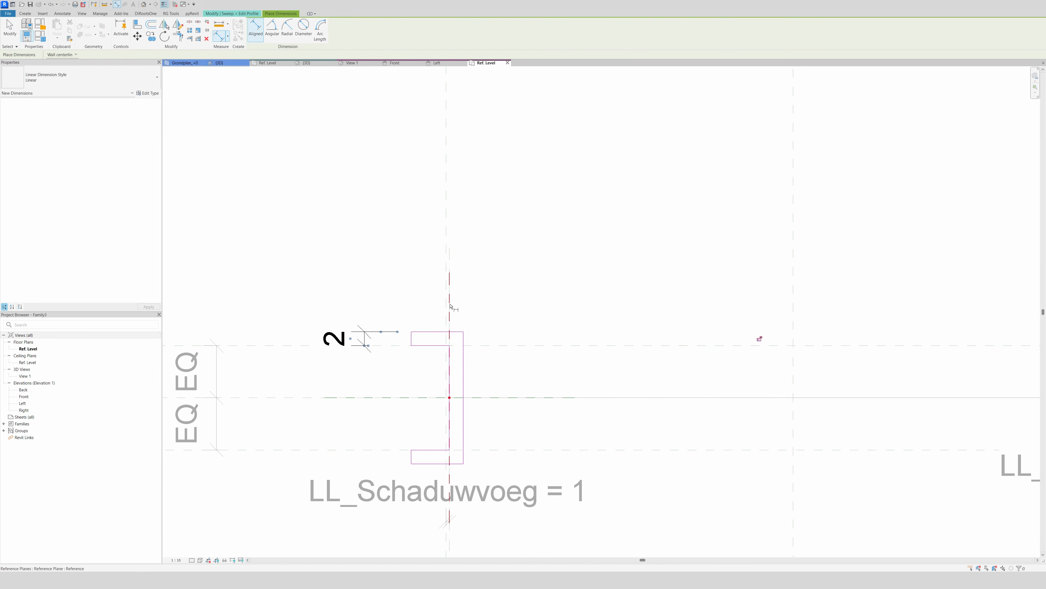
left_click(464, 371)
left_click(491, 377)
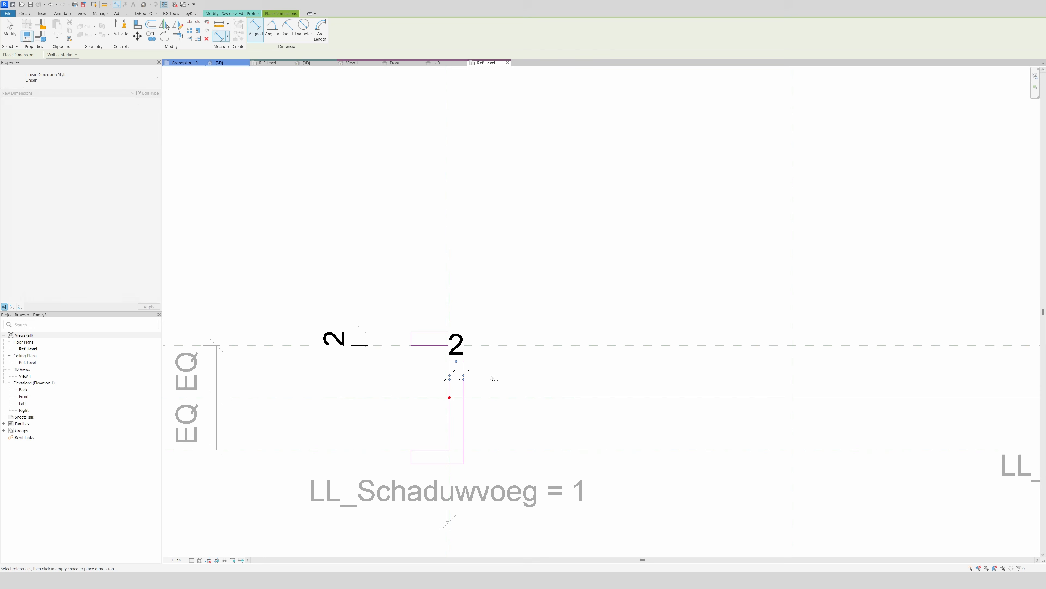
left_click(413, 450)
left_click(416, 464)
left_click(364, 462)
key("Escape")
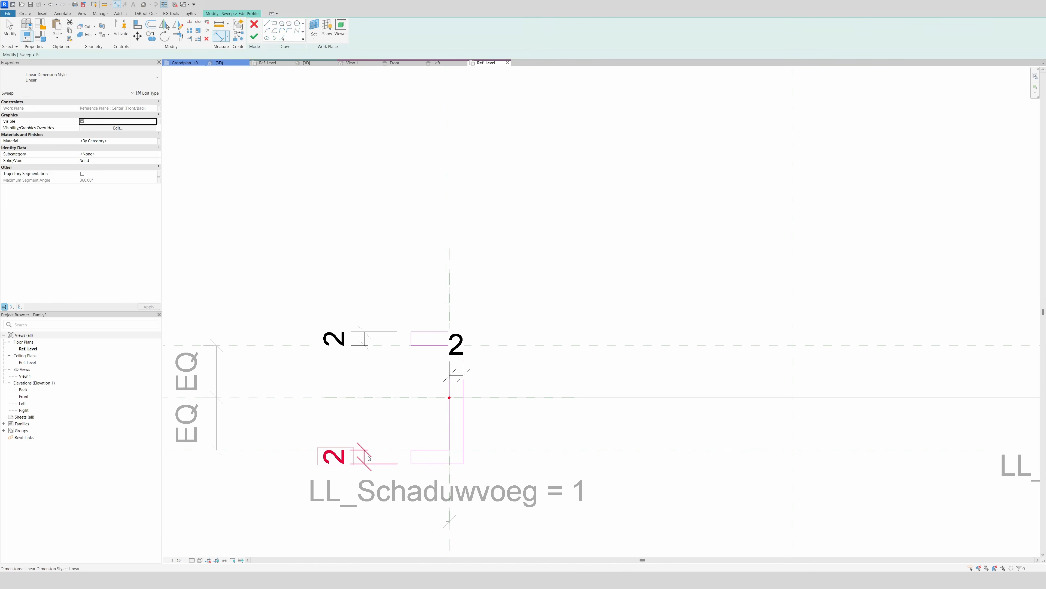
- Label the three thickness dimensions together with a new instance parameter named LL_Profile.Breedte
left_click(364, 459)
left_click(365, 340, "ctrl")
left_click(456, 374, "ctrl")
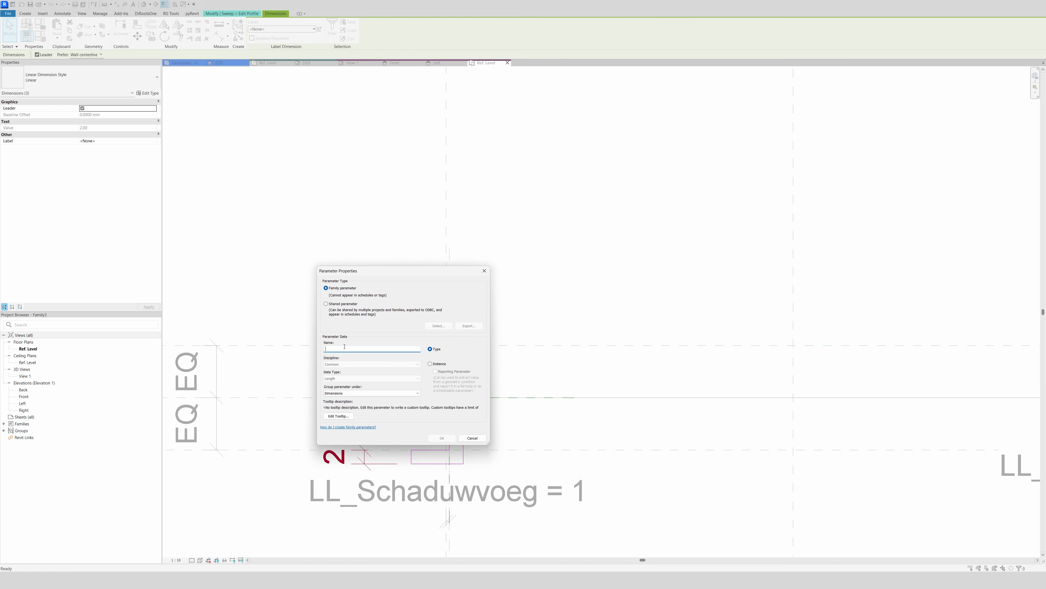
type("LL_Profile.Breedte")
left_click(439, 364)
left_click(441, 438)
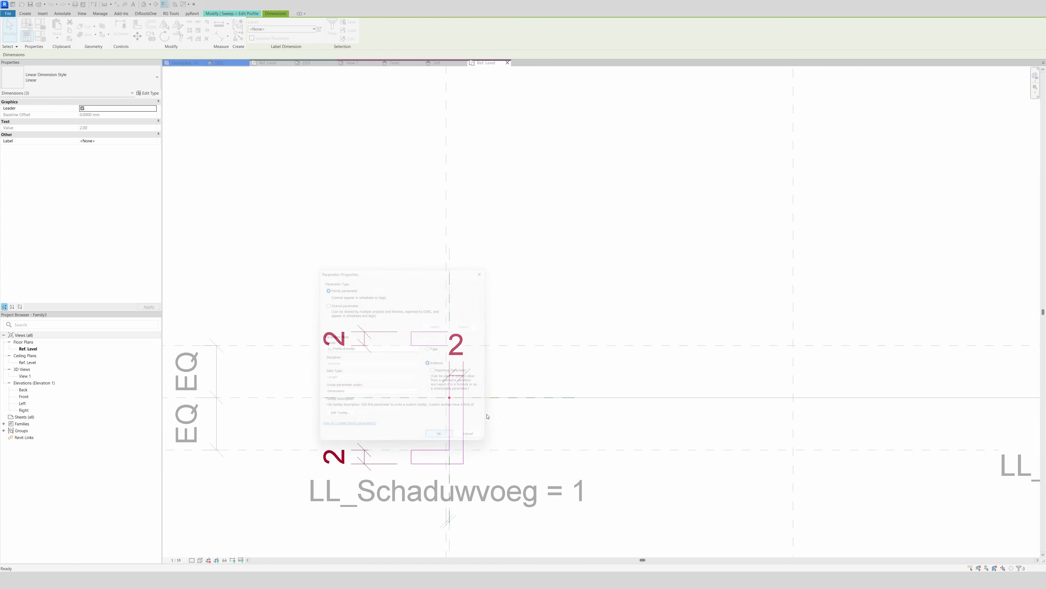
left_click(536, 264)
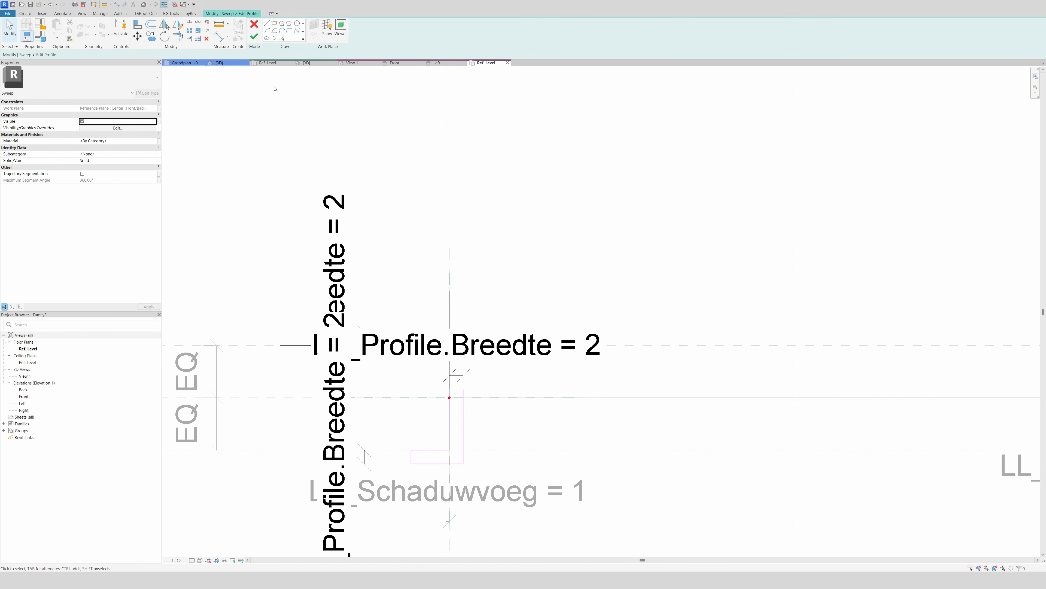
- Finish the profile sketch and complete the door frame sweep
left_click(255, 36)
left_click(254, 36)
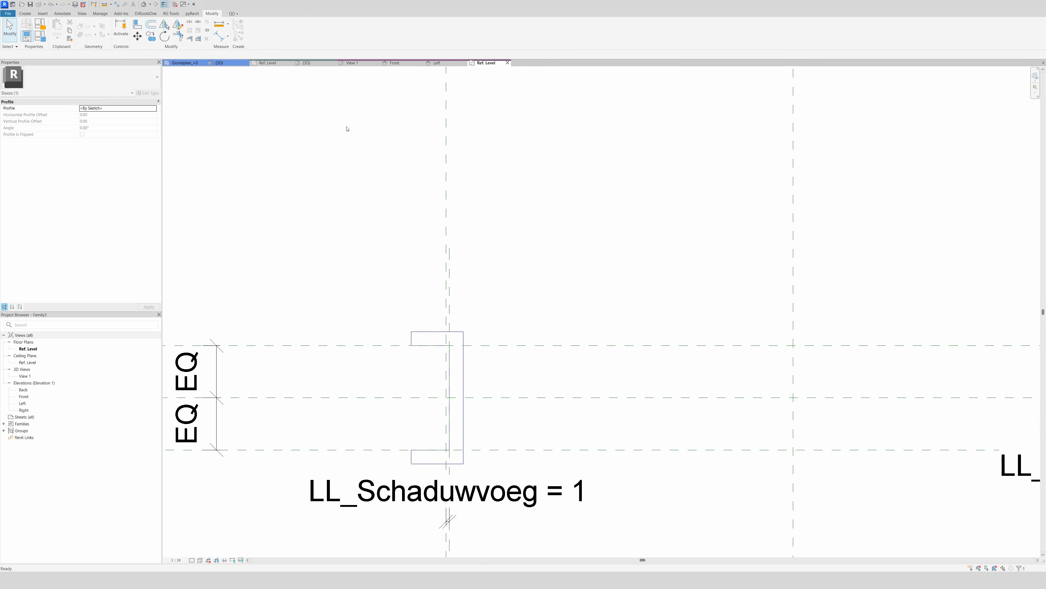
scroll(454, 253, "down", 4)
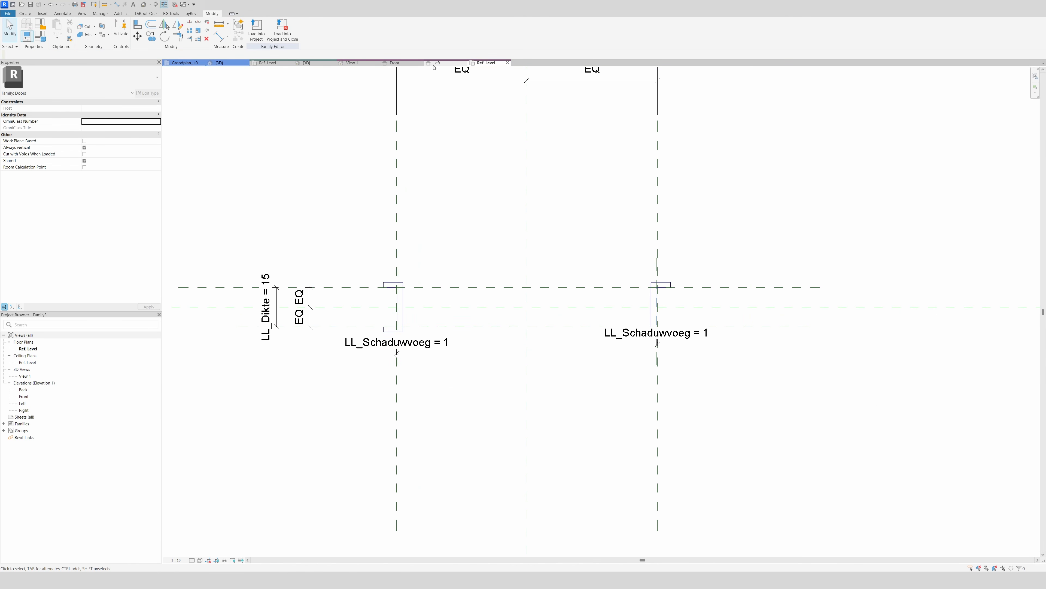
- Set a scale with smaller annotation text in the 3D view View 1 and view the swept frame from an angle
left_click(353, 62)
scroll(464, 292, "down", 2)
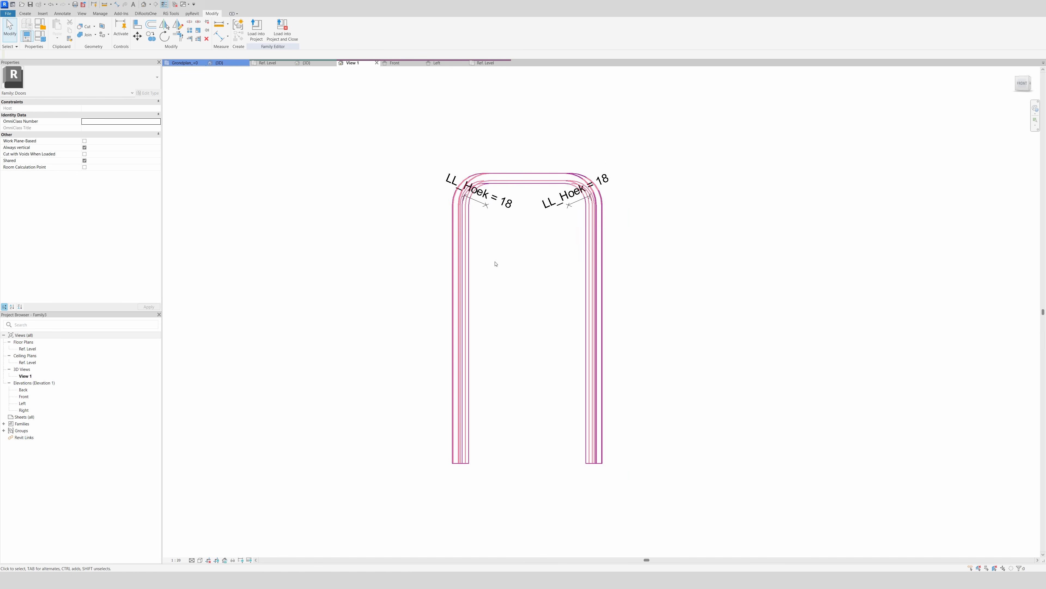
left_click(177, 560)
left_click(181, 489)
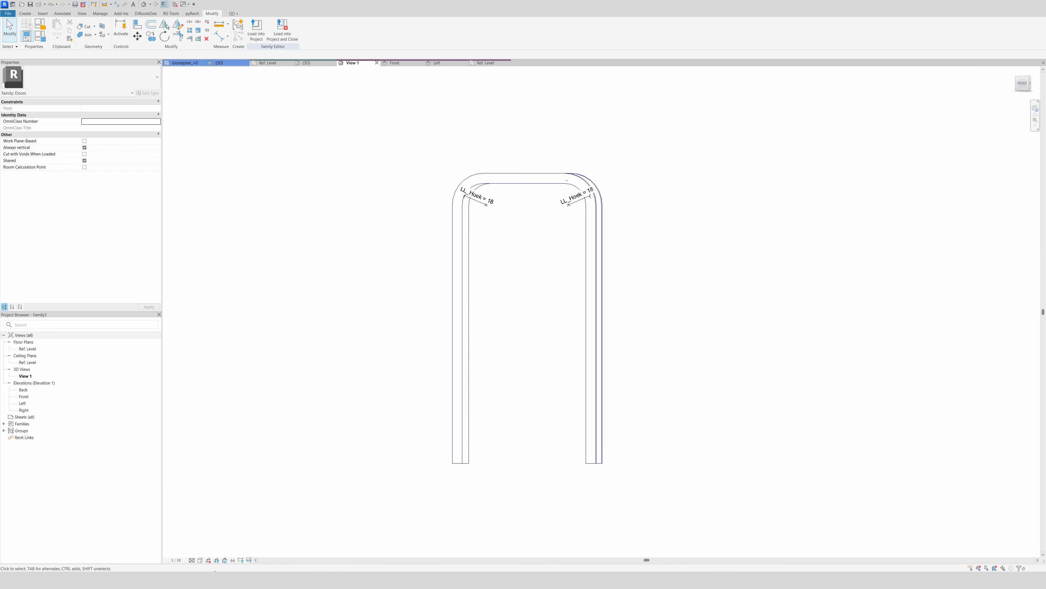
left_click(1030, 77)
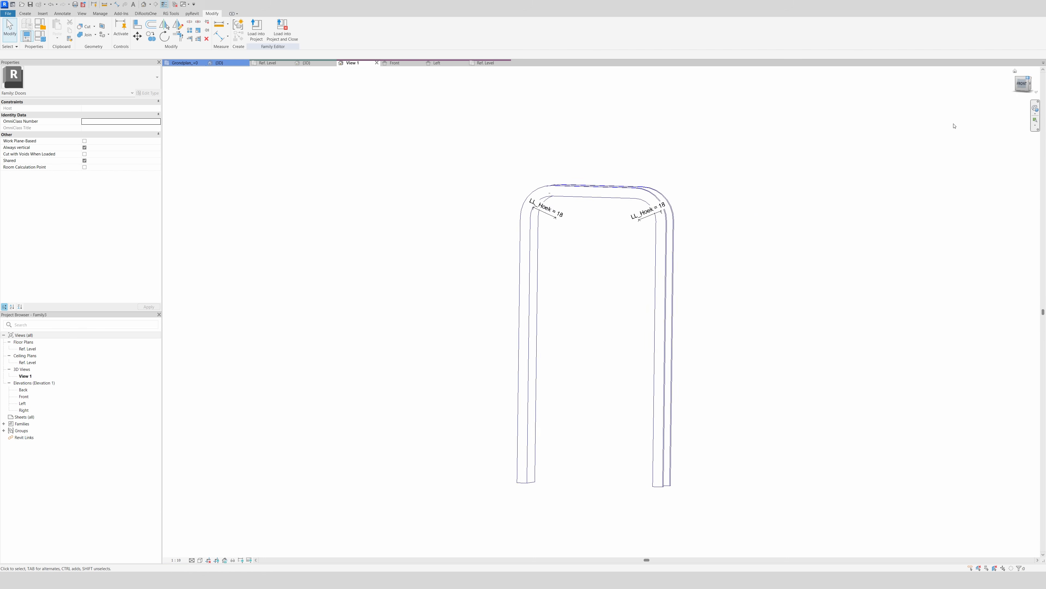
- Set the frame family's LL_Breedte parameter to 110 in the family types and apply it
middle_click(560, 349)
middle_click(559, 350)
scroll(559, 348, "down", 1)
scroll(605, 199, "up", 1)
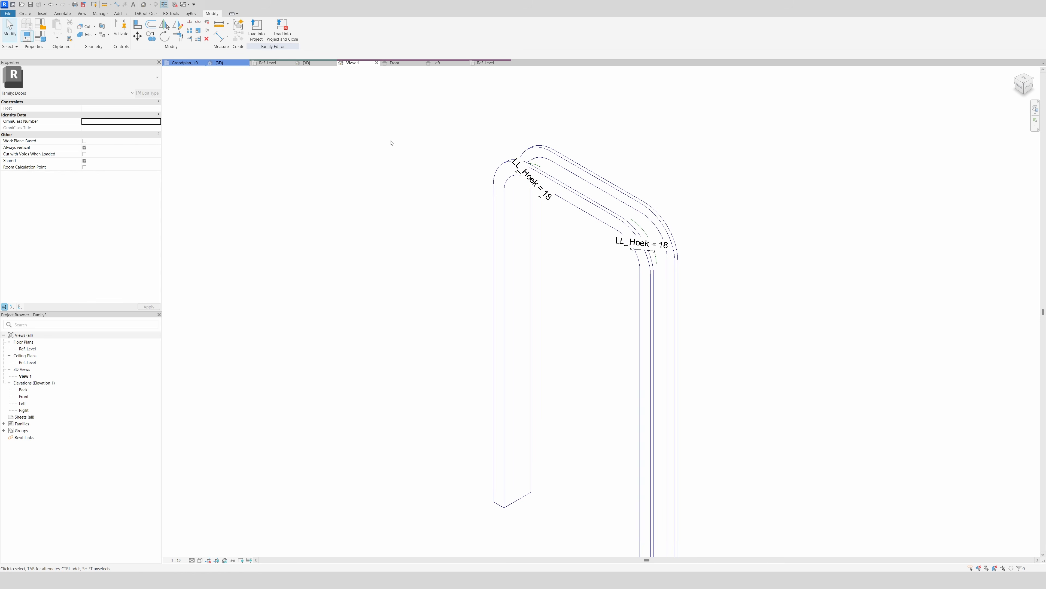
left_click(40, 36)
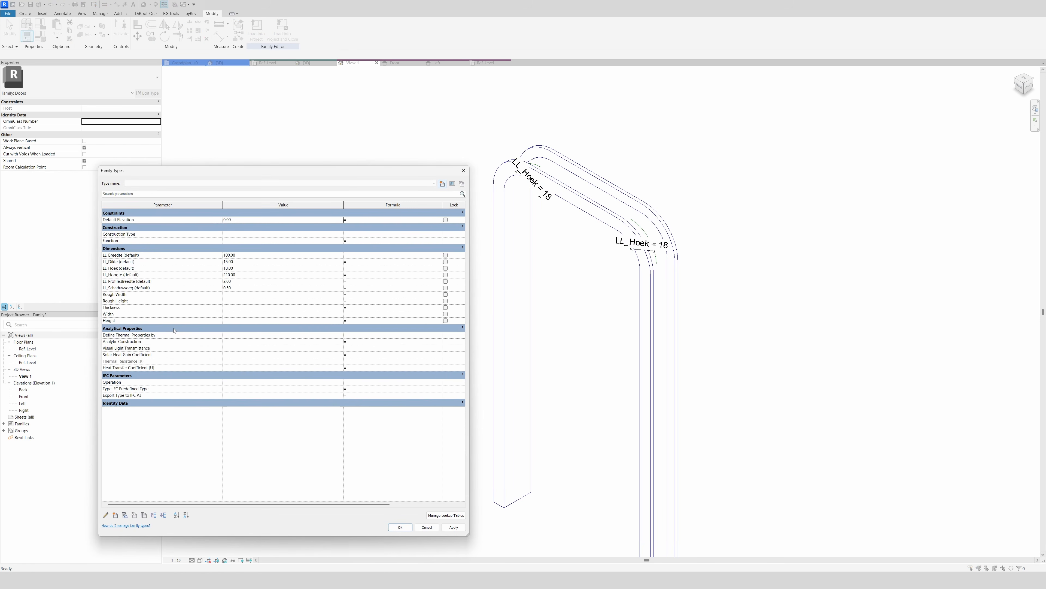
left_click(257, 256)
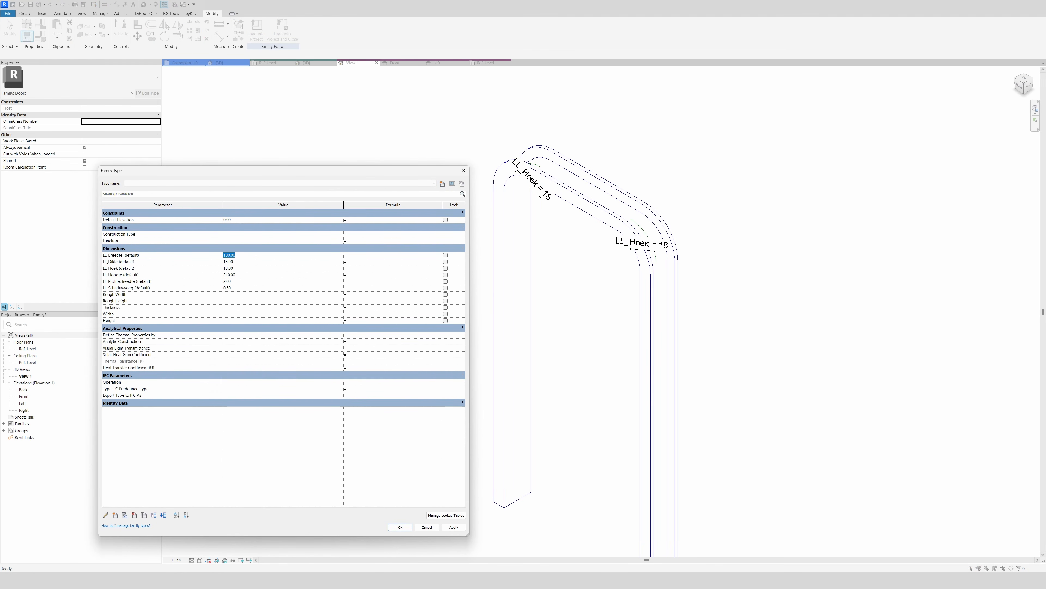
type("110")
key("Tab")
left_click(453, 527)
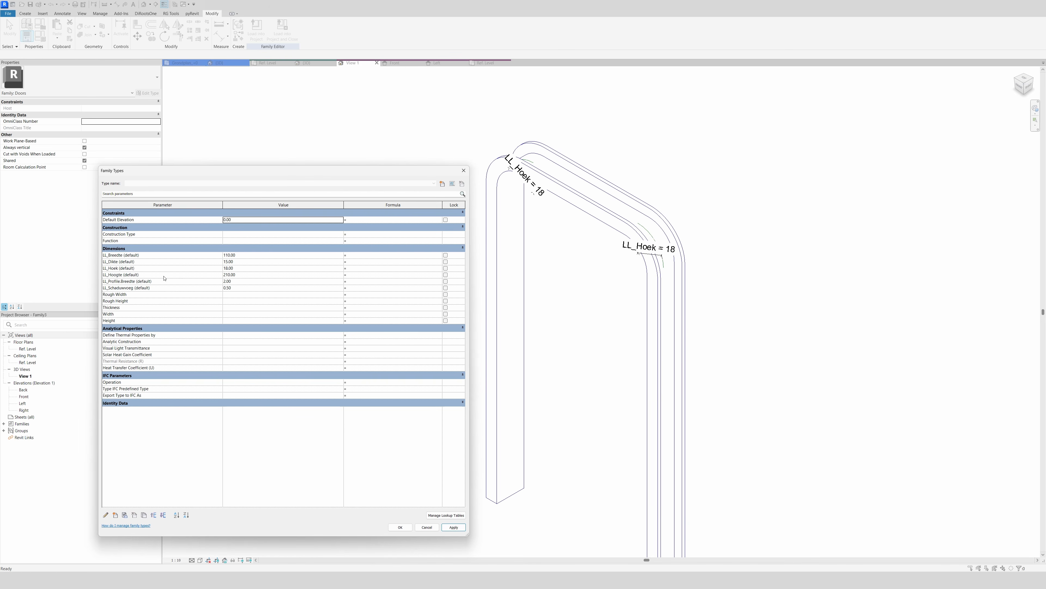
- Test the rounded frame corners by applying LL_Hoek values of 40 and 5
left_click(246, 268)
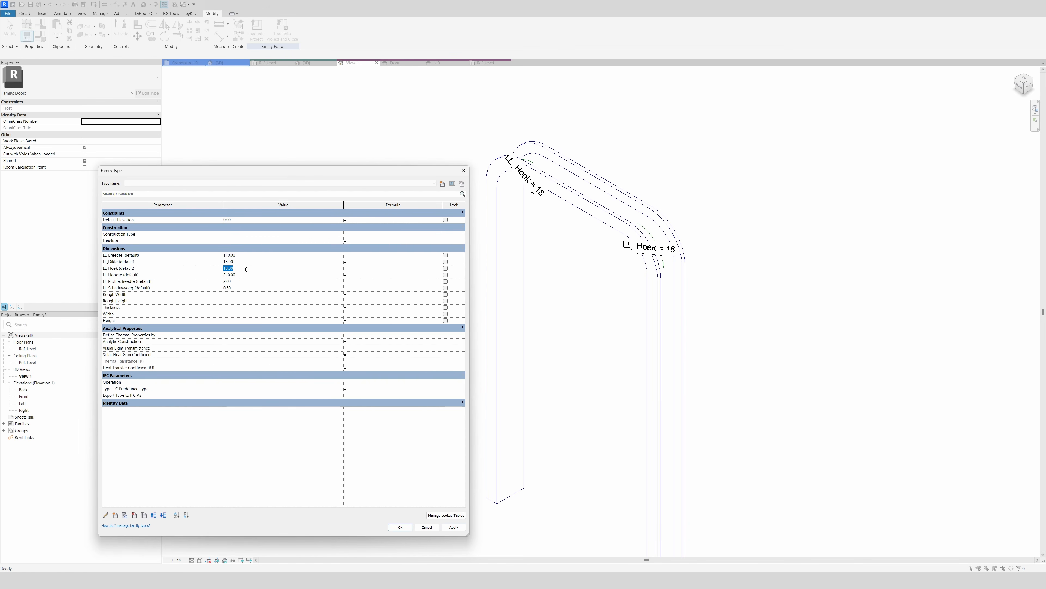
type("40")
key("Tab")
left_click(454, 527)
left_click(248, 268)
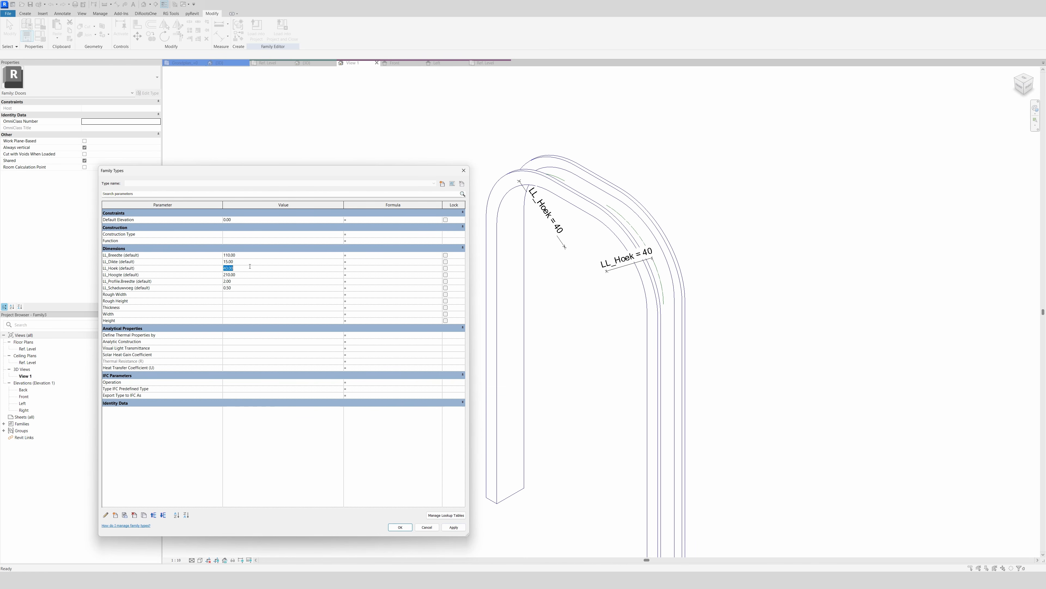
type("5")
key("Tab")
left_click(453, 527)
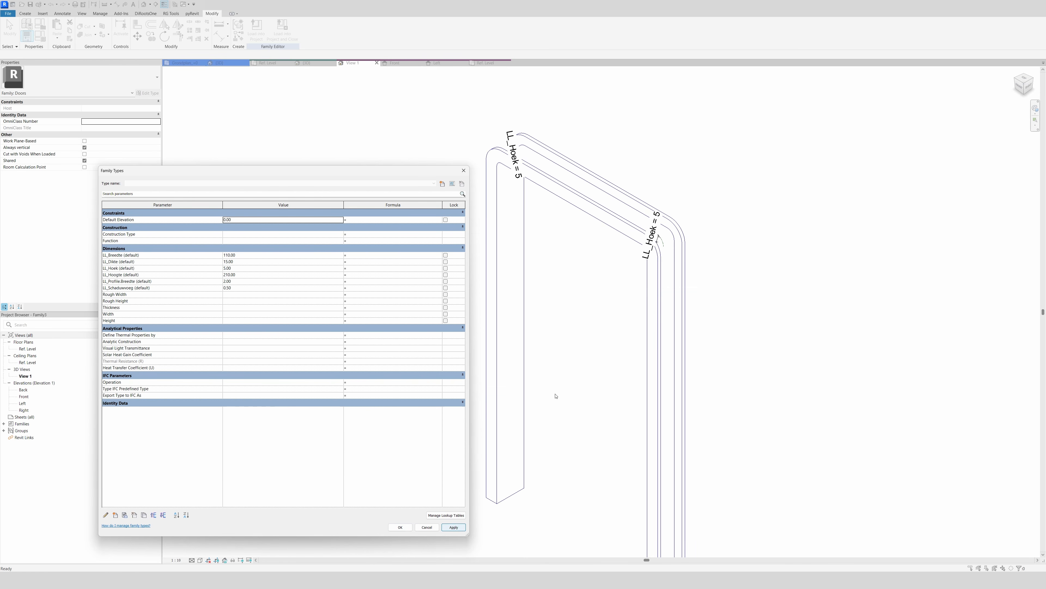
- Set the LL_Hoek corner radius to 20 and apply it to the frame
left_click(250, 267)
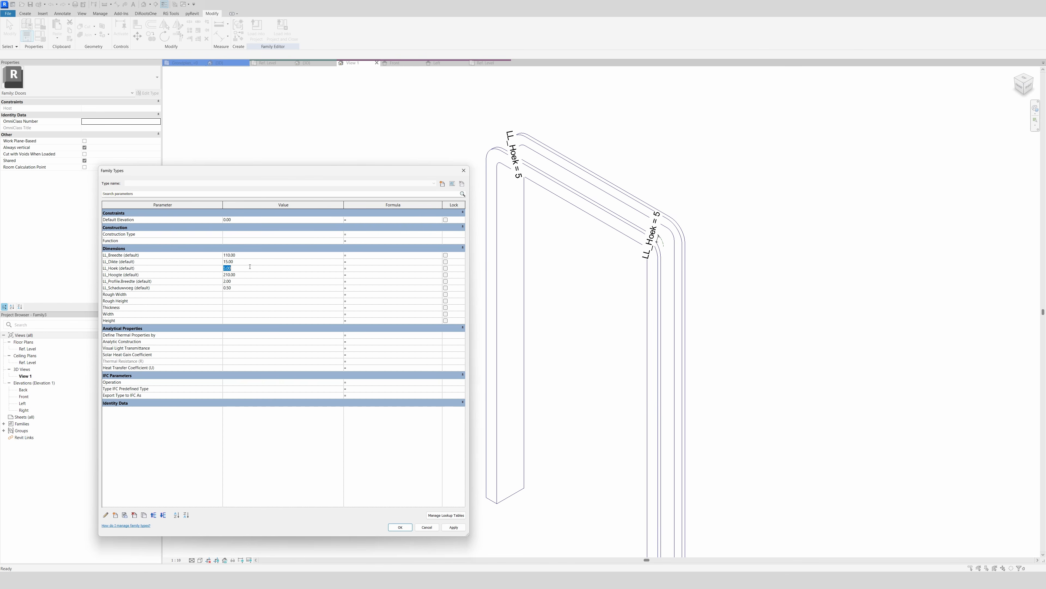
type("20")
key("Tab")
left_click(454, 528)
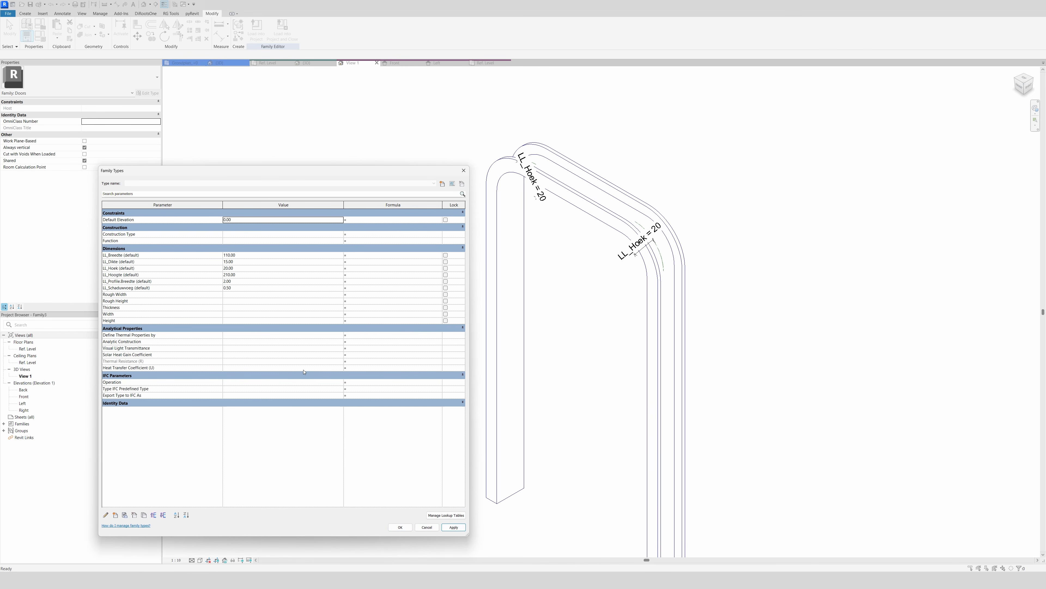
- Test the frame's profile width by applying LL_Profile.Breedte values of 3 and 1
left_click(243, 281)
type("3")
key("Tab")
left_click(455, 530)
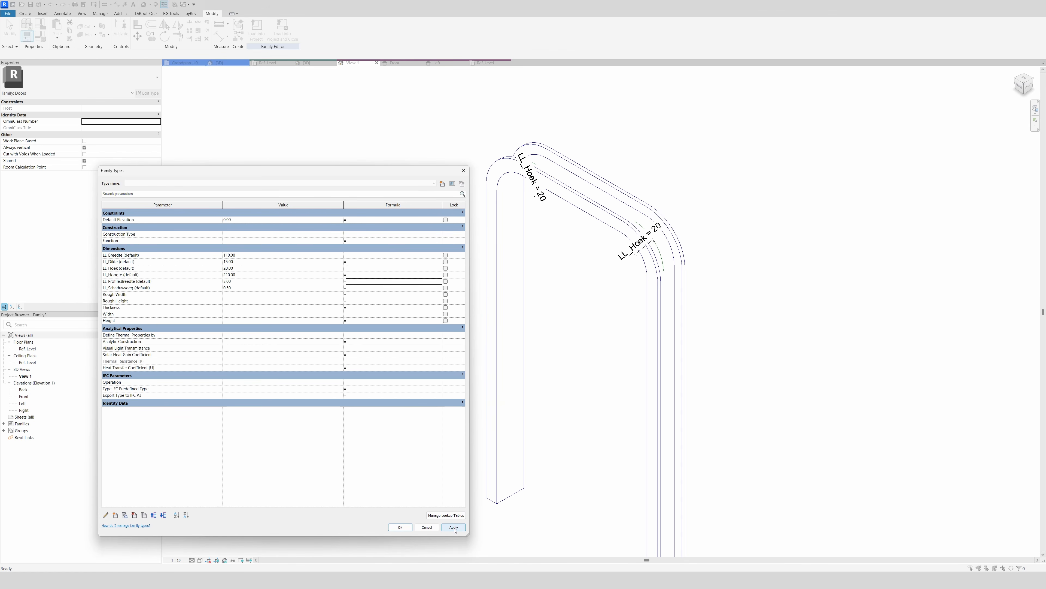
left_click(244, 281)
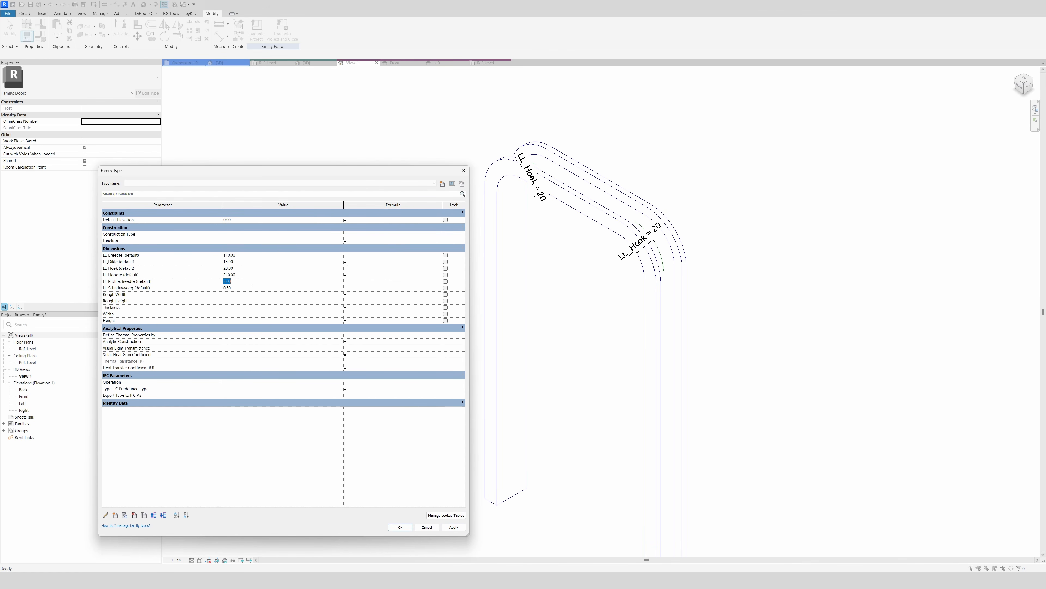
type("1")
key("Tab")
left_click(453, 527)
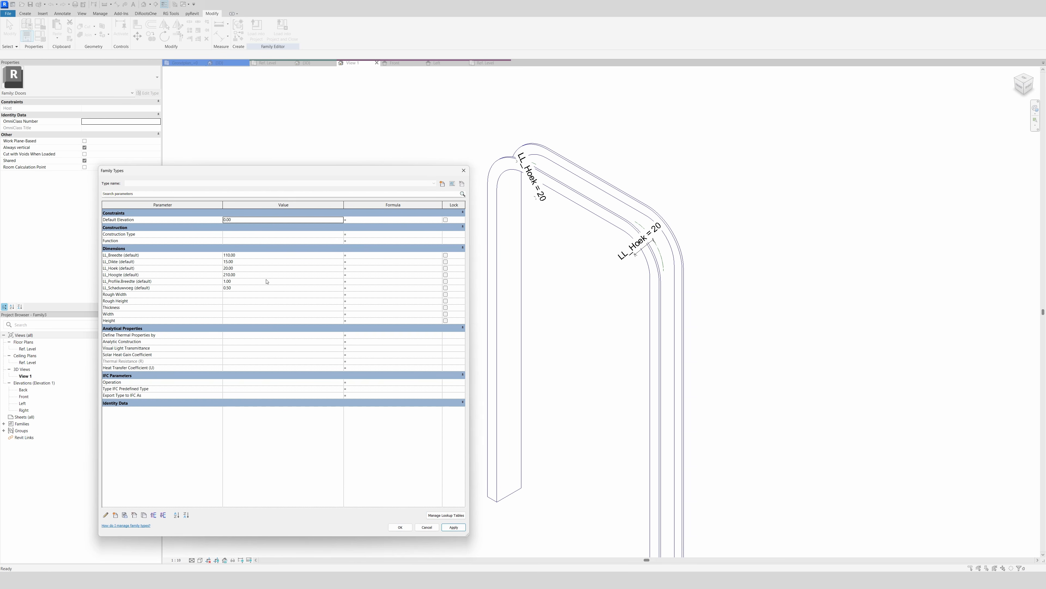
- Set LL_Profile.Breedte to 2, apply it, and close the family types
left_click(255, 282)
type("2")
key("Tab")
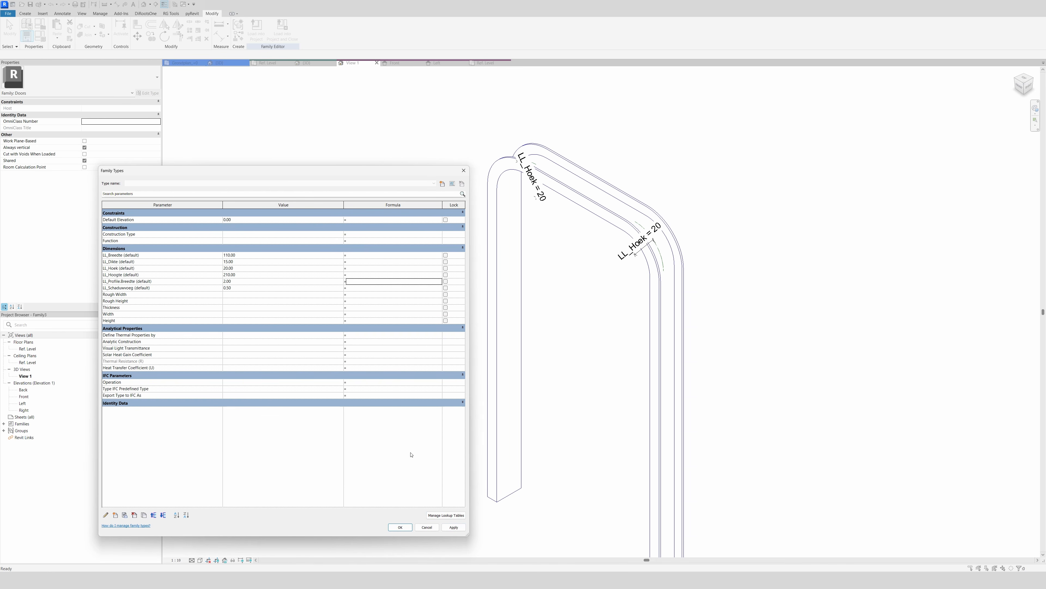
left_click(455, 528)
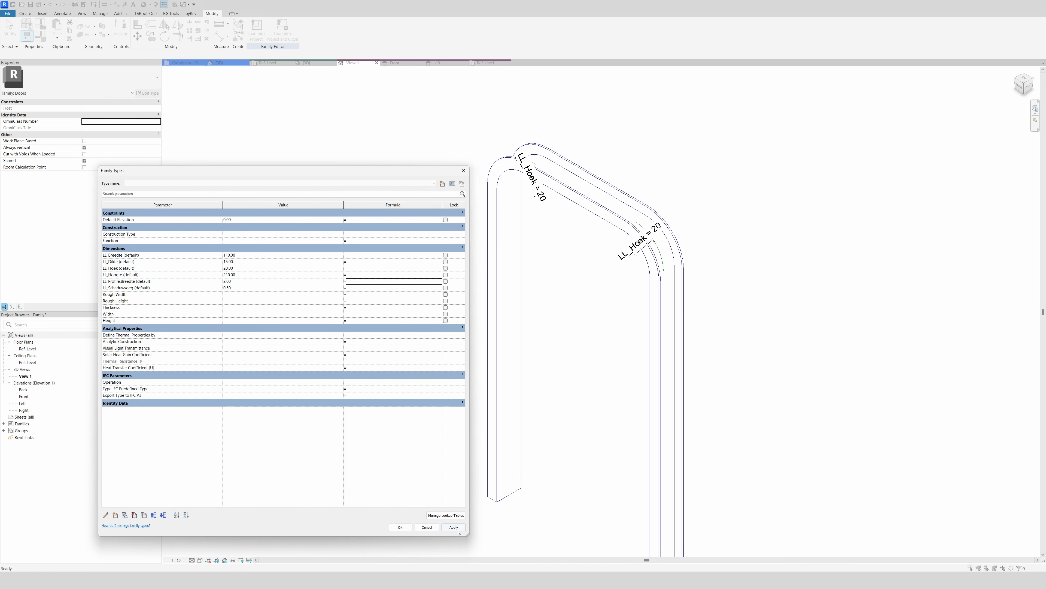
left_click(400, 527)
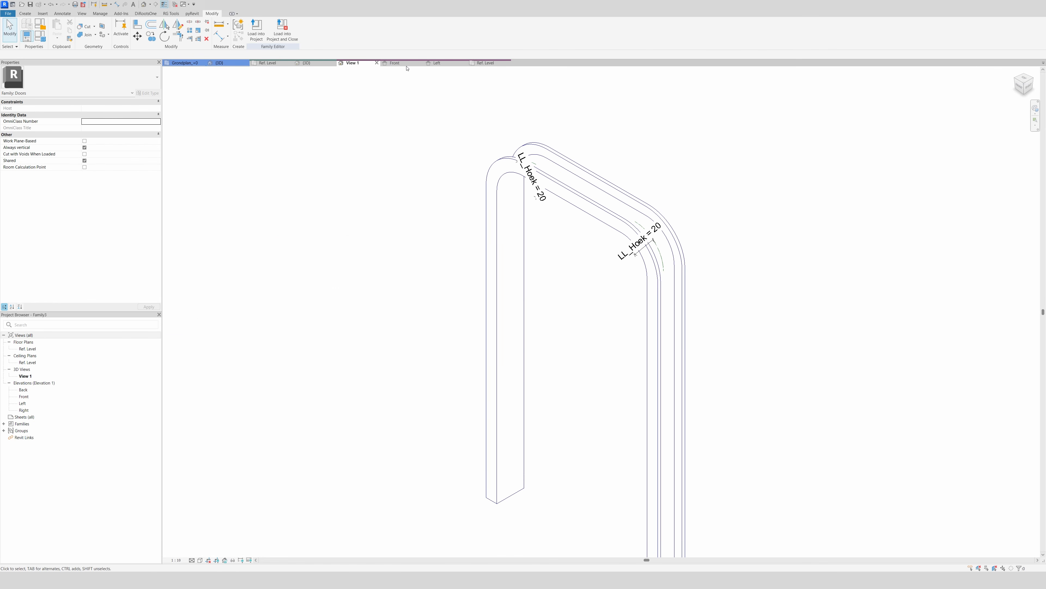
- Review the family's category settings and its parameter list from the front elevation
left_click(395, 63)
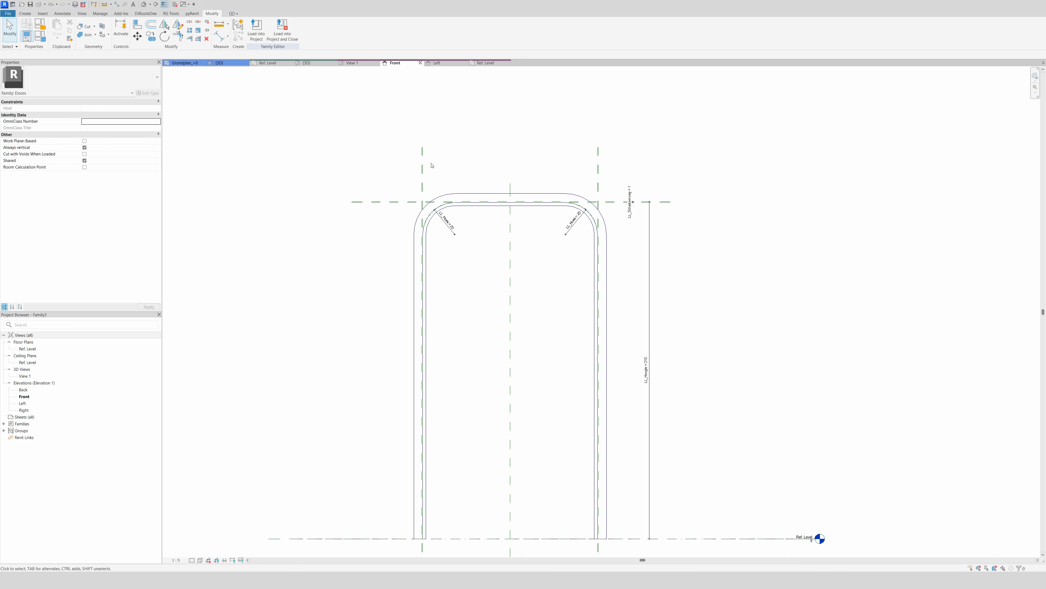
left_click(42, 28)
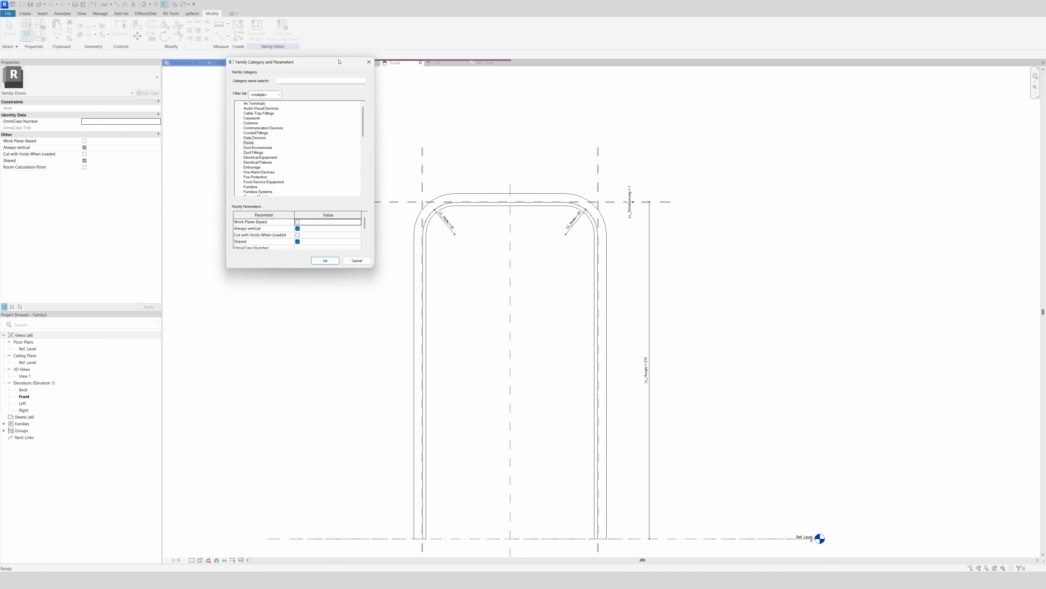
left_click(369, 62)
left_click(40, 35)
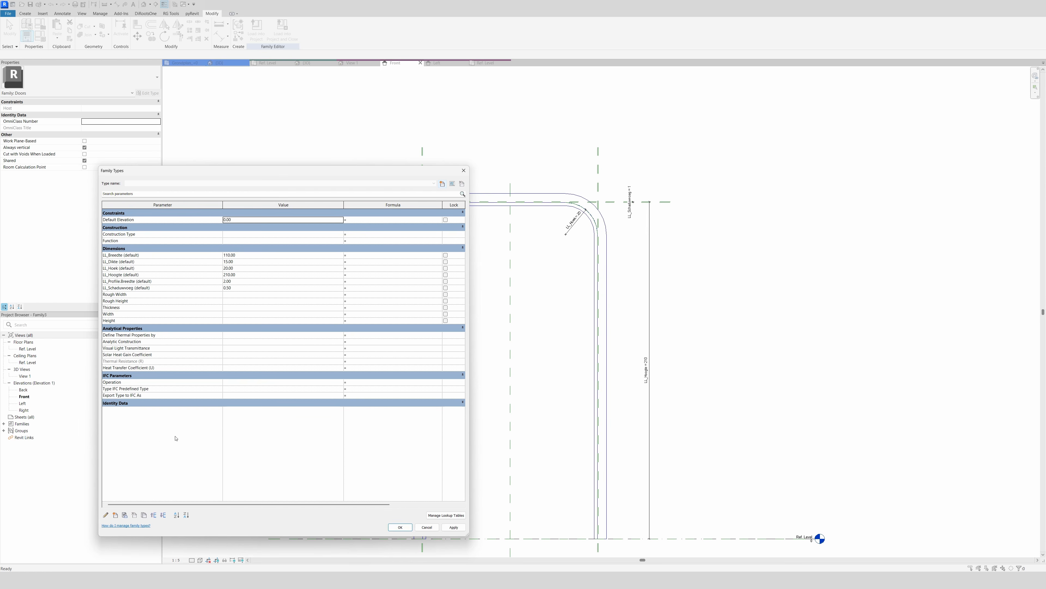
left_click(400, 527)
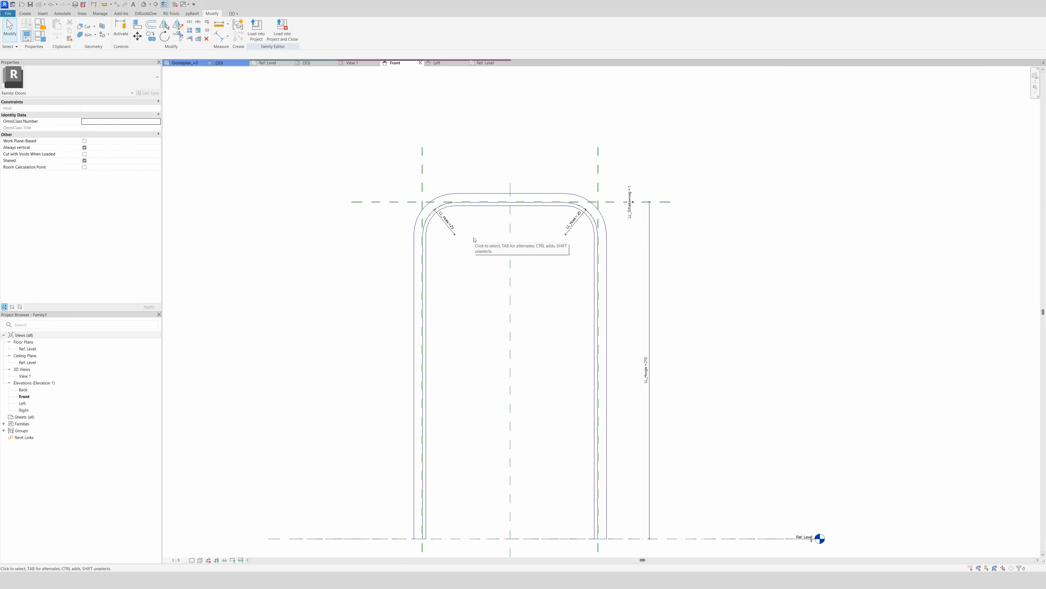
- Associate the frame sweep's material with a new type parameter named LL_Materiaal, working in the frame family's Ref. Level plan
left_click(283, 64)
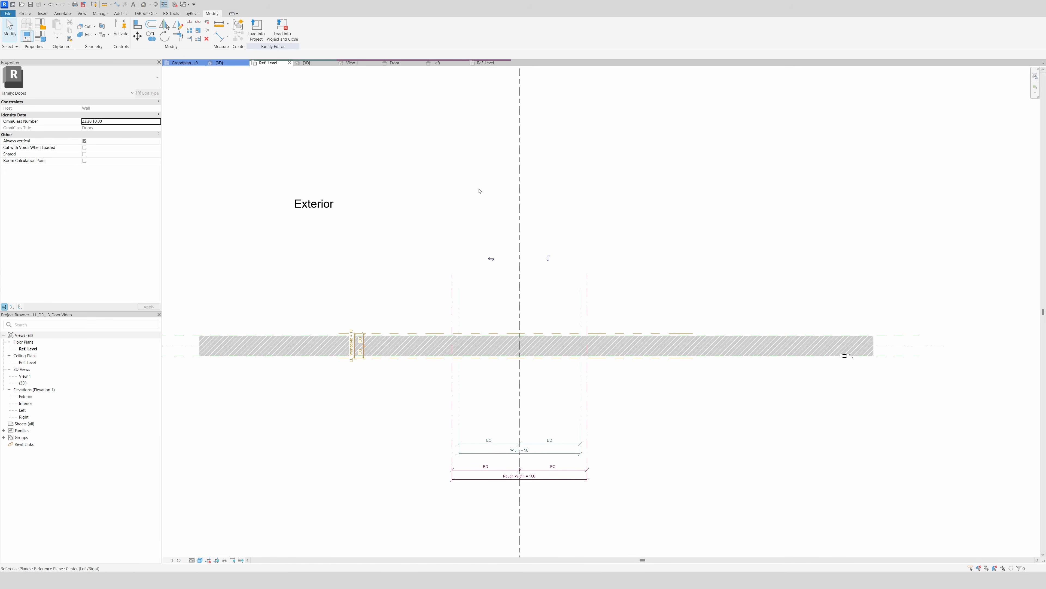
left_click(486, 62)
scroll(470, 371, "down", 5)
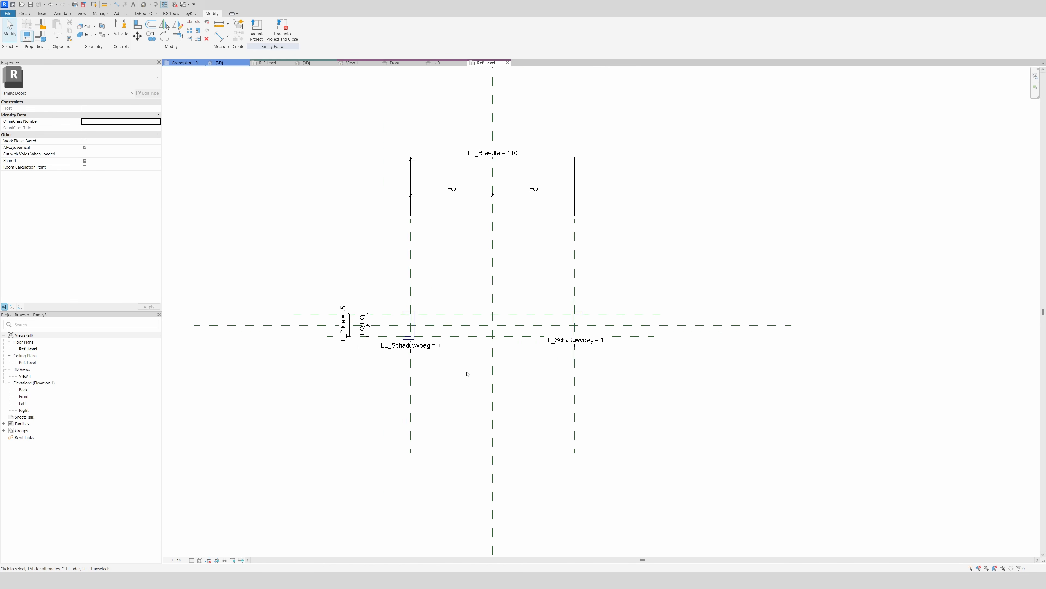
left_click(478, 330)
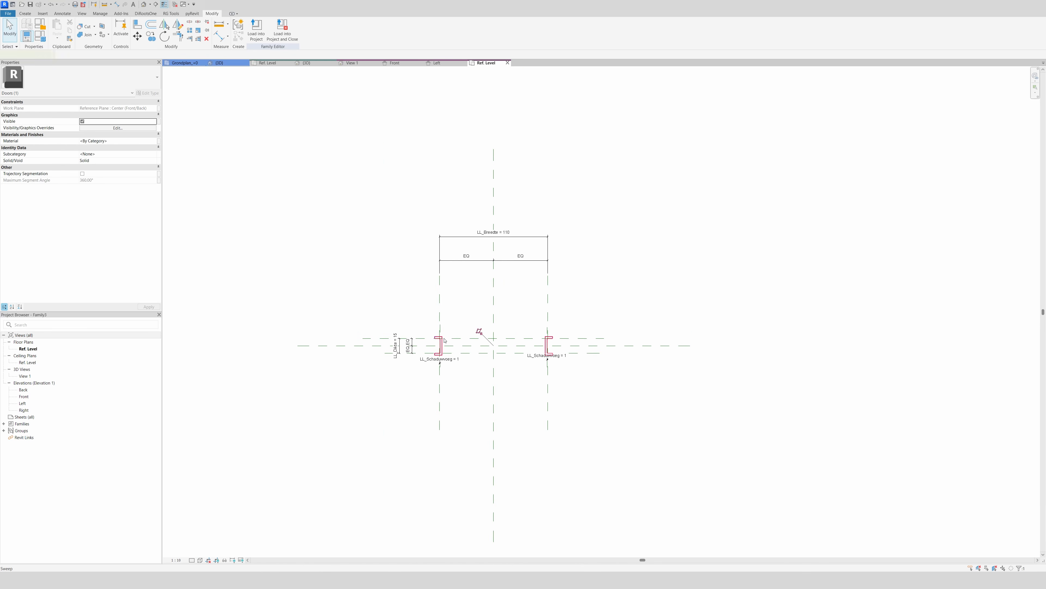
left_click(158, 140)
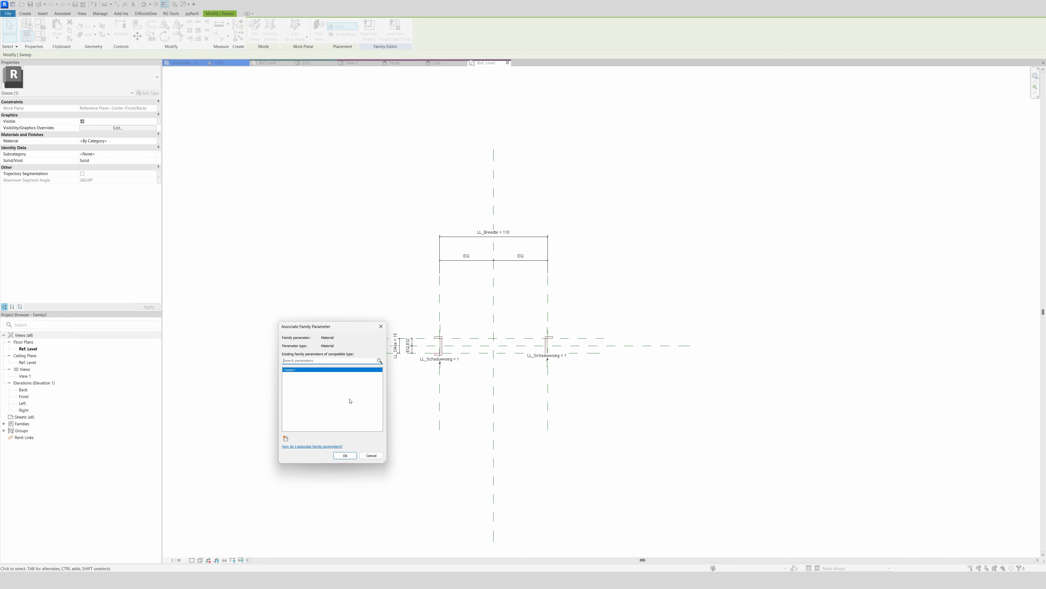
left_click(286, 439)
type("L")
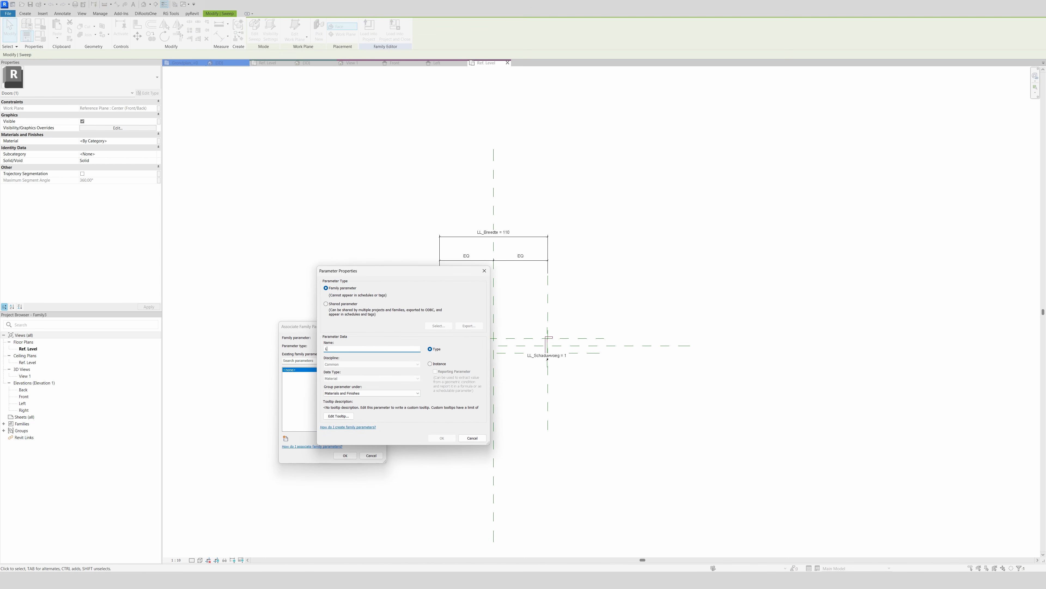
type("L_Materiaal")
left_click(442, 438)
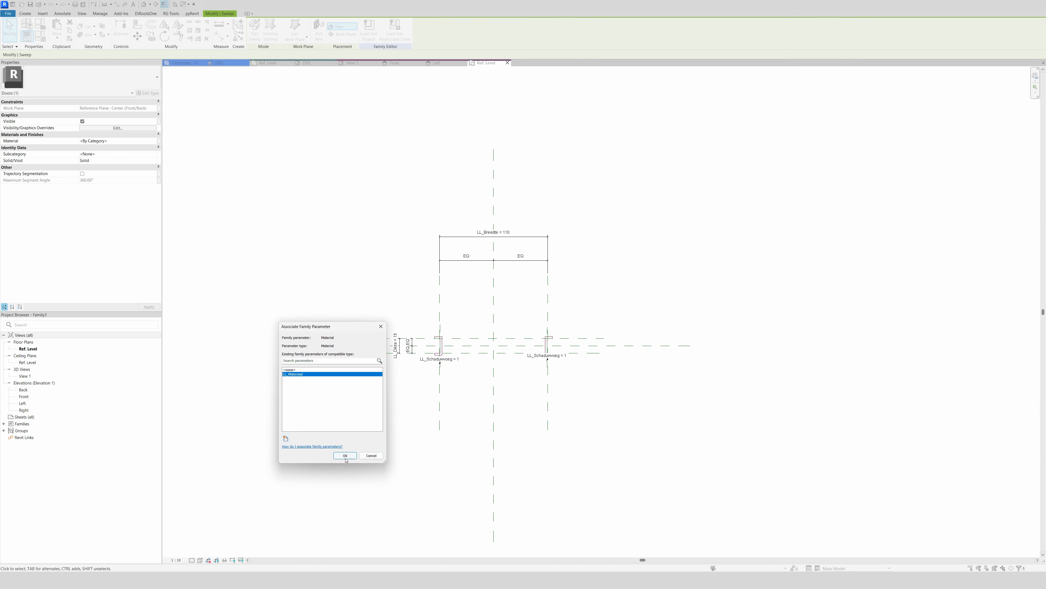
left_click(341, 458)
left_click(451, 413)
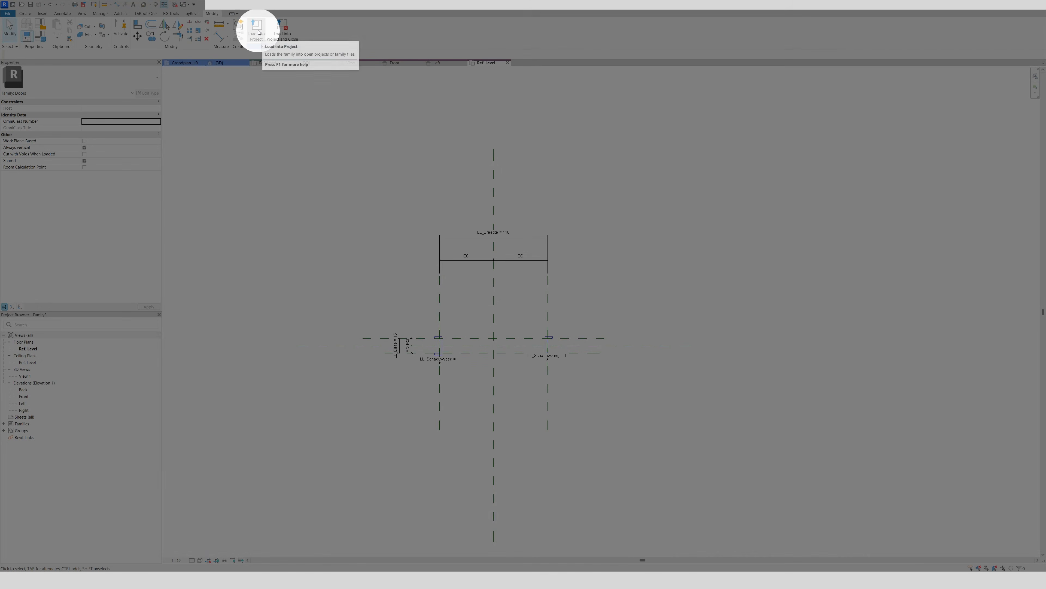
- Load the frame family only into the open wall-hosted door family and place one instance on the exterior side of the wall
left_click(257, 32)
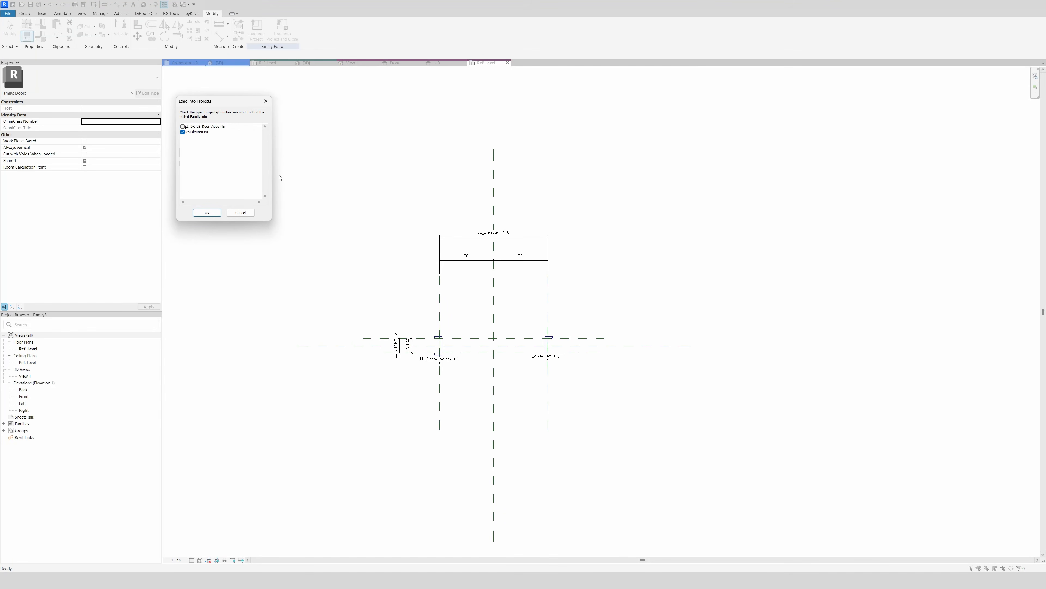
left_click(184, 126)
left_click(183, 132)
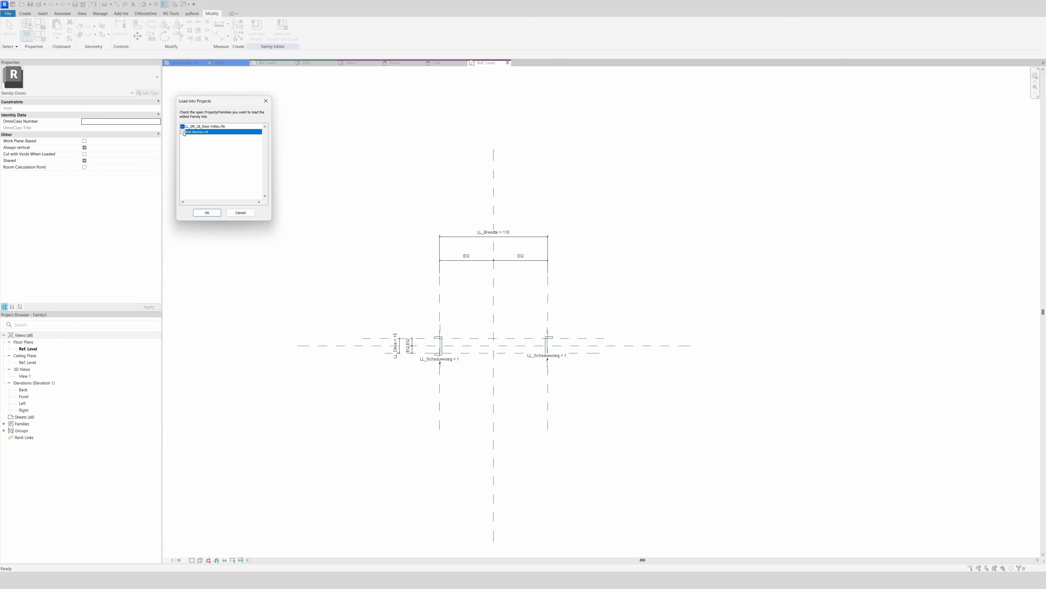
left_click(207, 213)
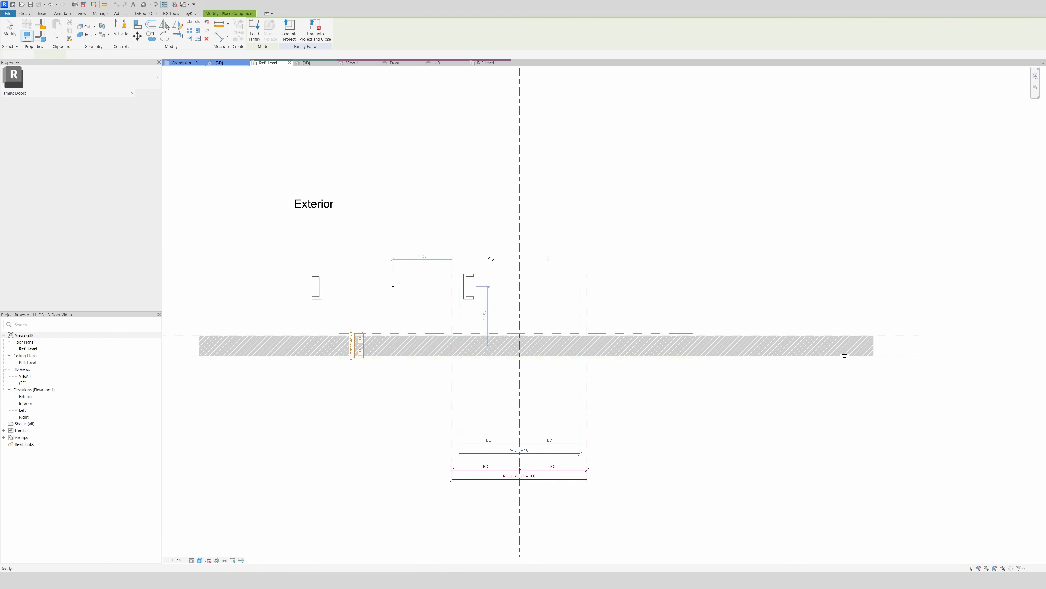
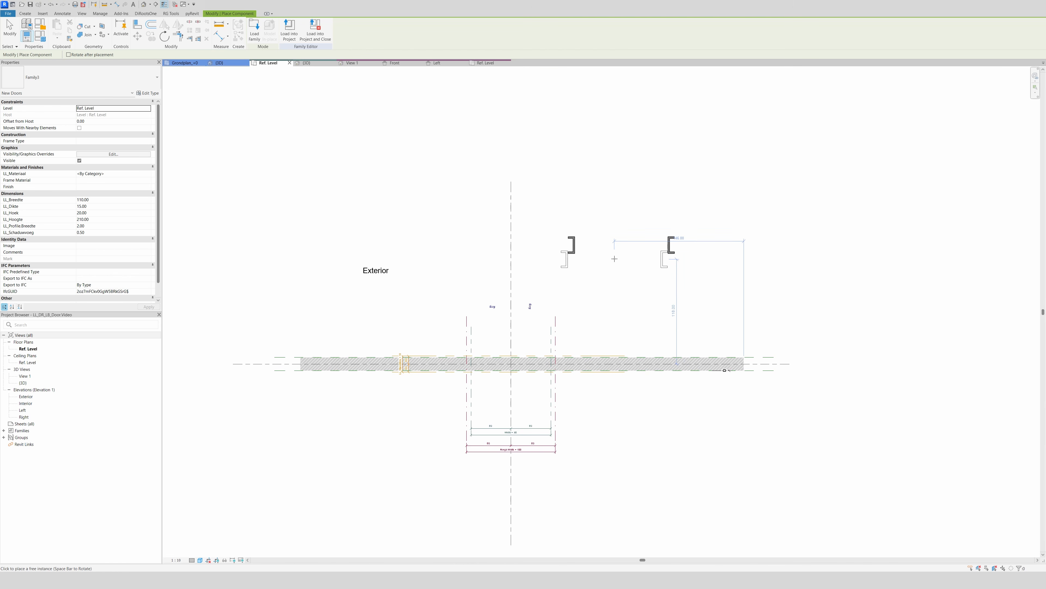
left_click(621, 245)
key("Escape")
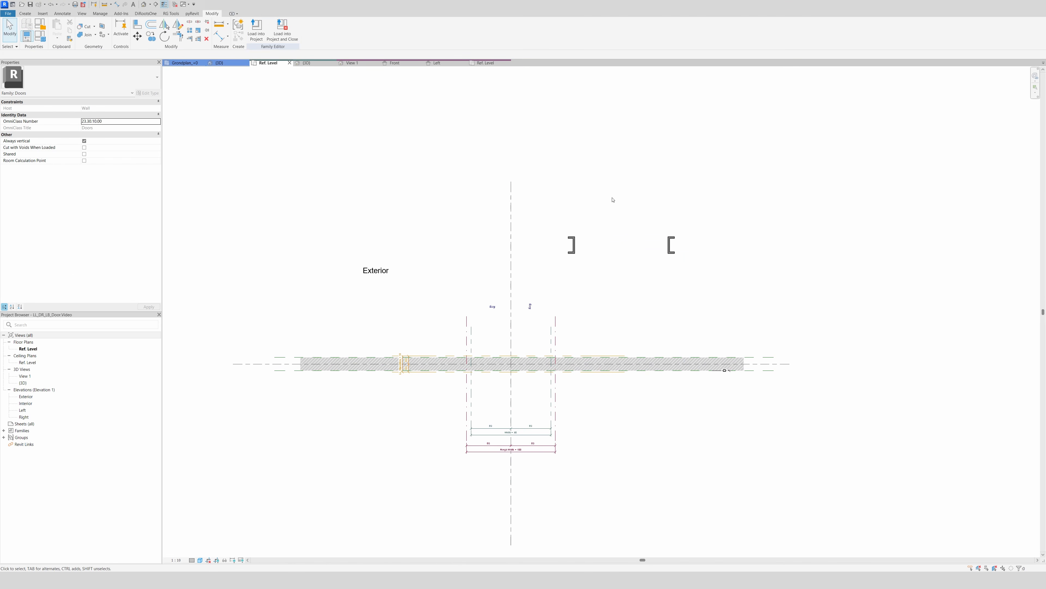
- Align the nested door frame's left/right centre with the vertical centre reference plane of the door family
scroll(540, 332, "up", 3)
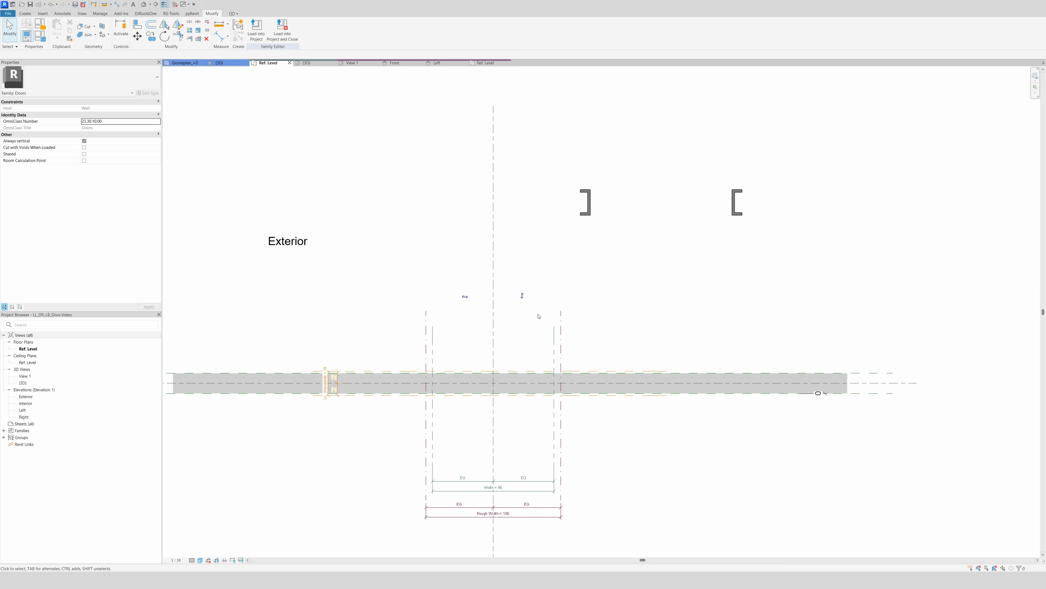
left_click(588, 214)
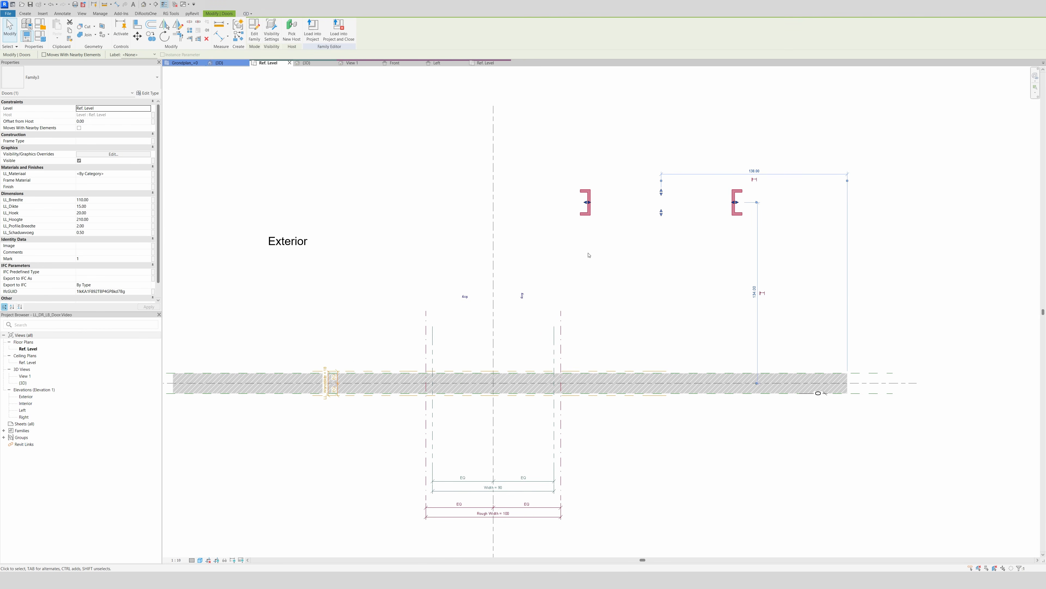
key("Escape")
key("a")
key("l")
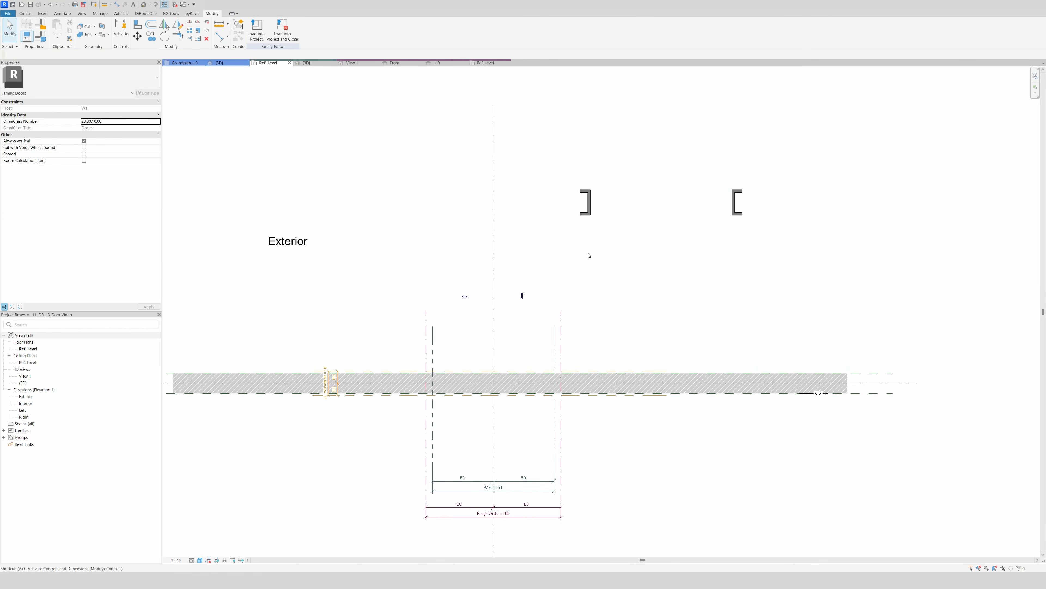
left_click(494, 258)
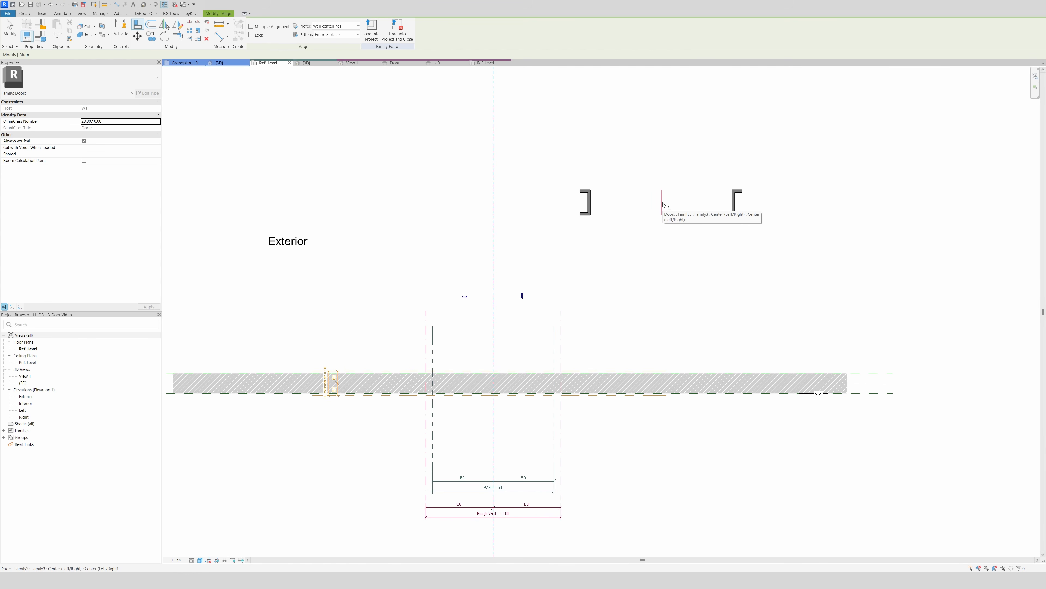
left_click(662, 204)
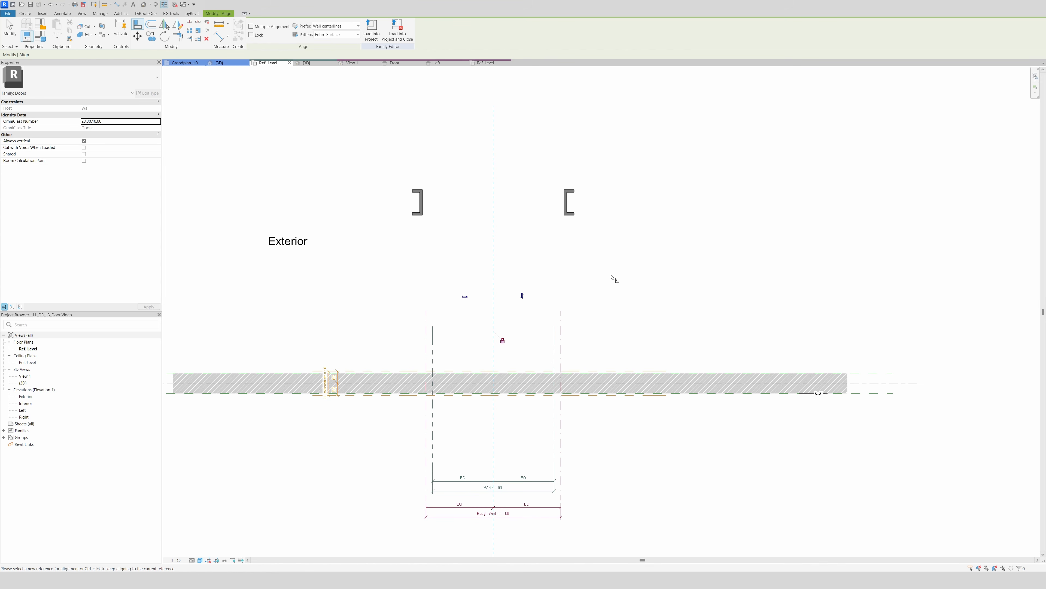
key("Escape")
key("Escape")
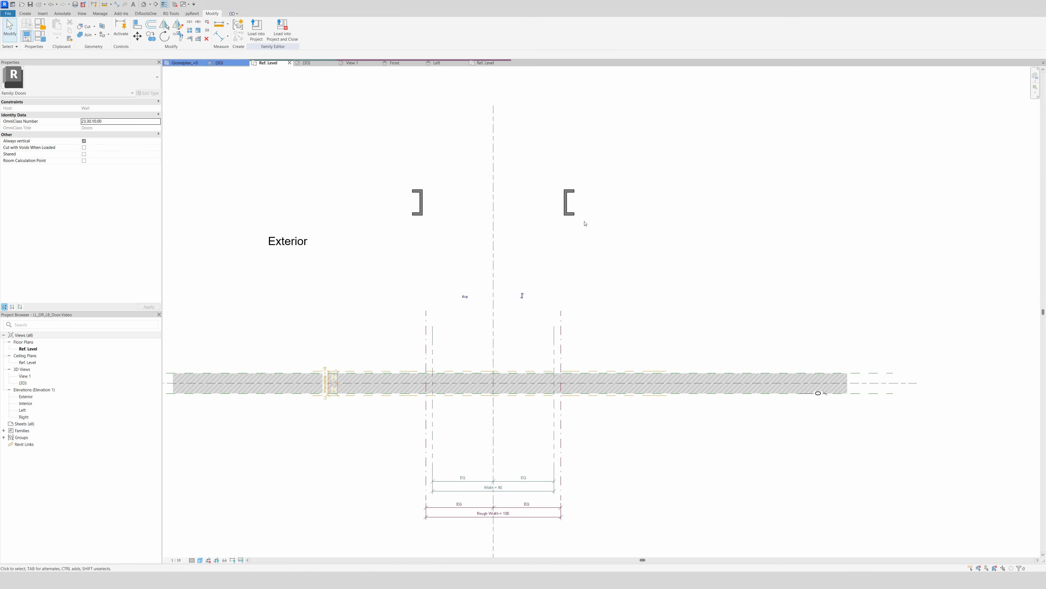
- Associate the nested frame's LL_Breedte with Rough Width and its LL_Dikte with LL_Wanddikte
left_click(570, 203)
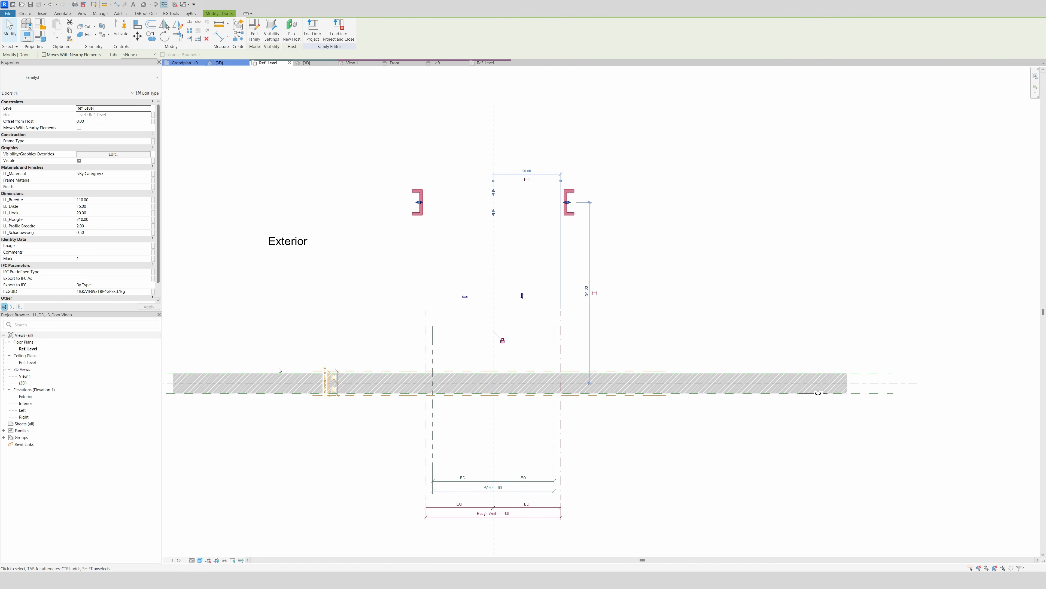
left_click(153, 200)
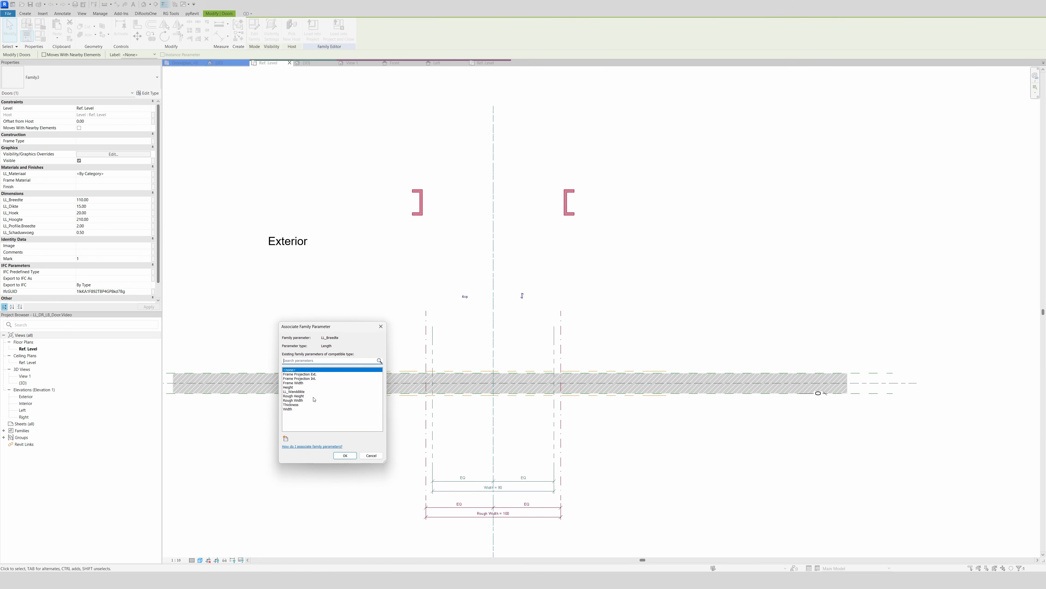
left_click(301, 401)
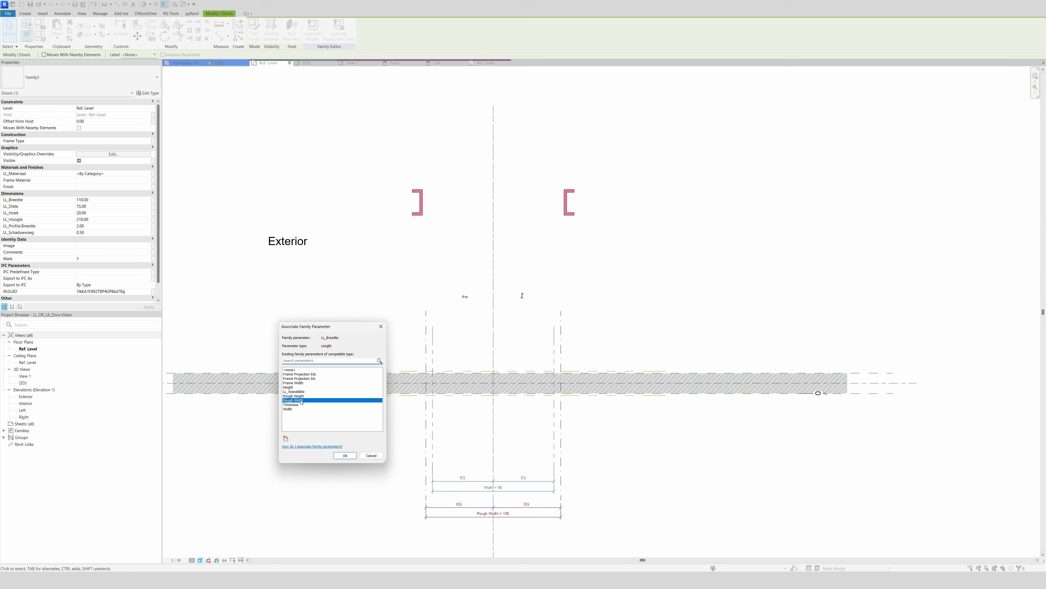
left_click(345, 455)
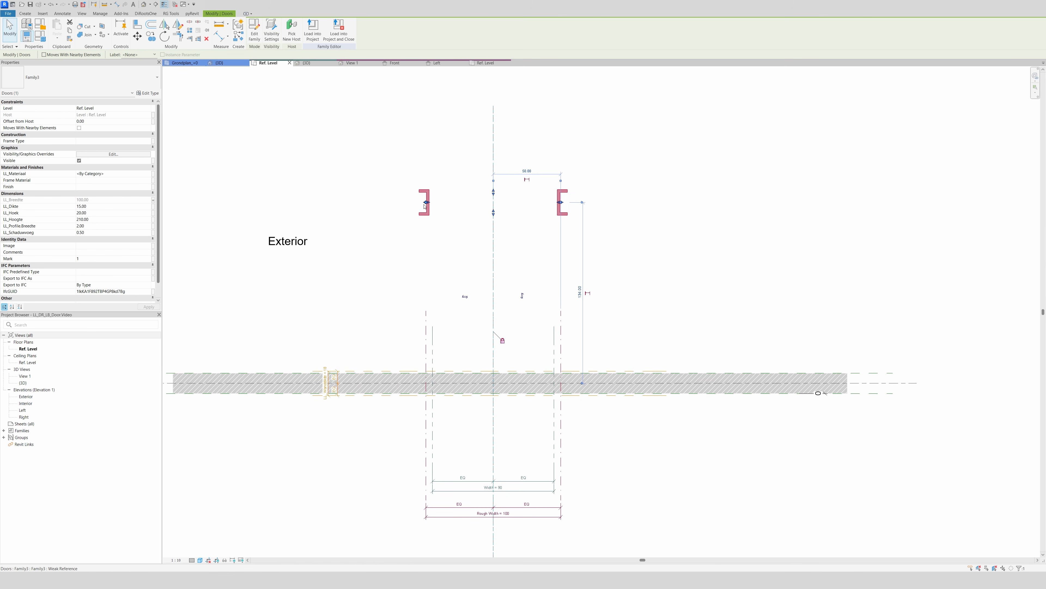
left_click(153, 206)
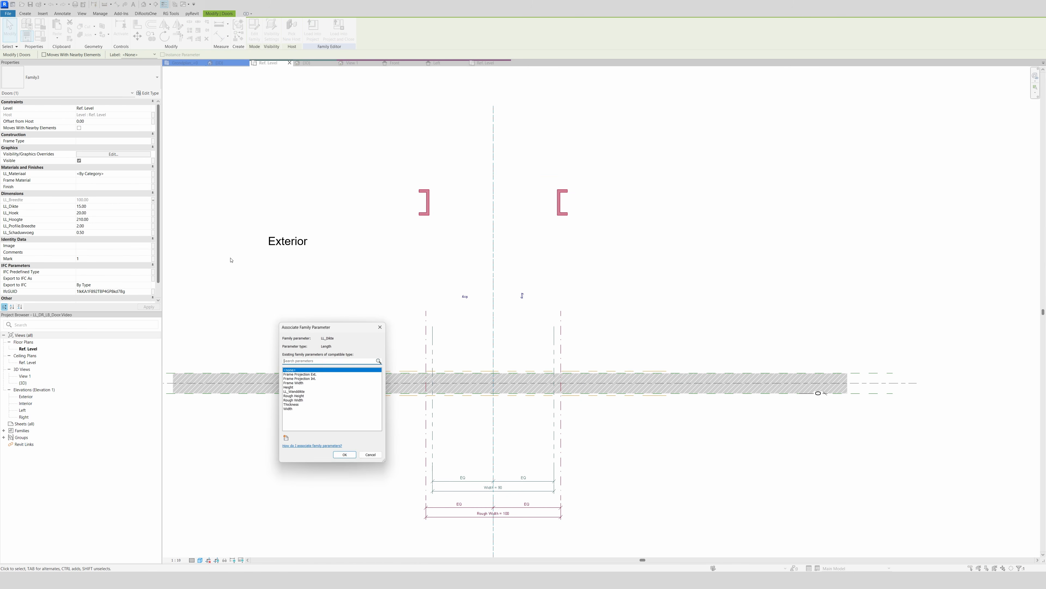
left_click(309, 396)
left_click(312, 392)
left_click(345, 455)
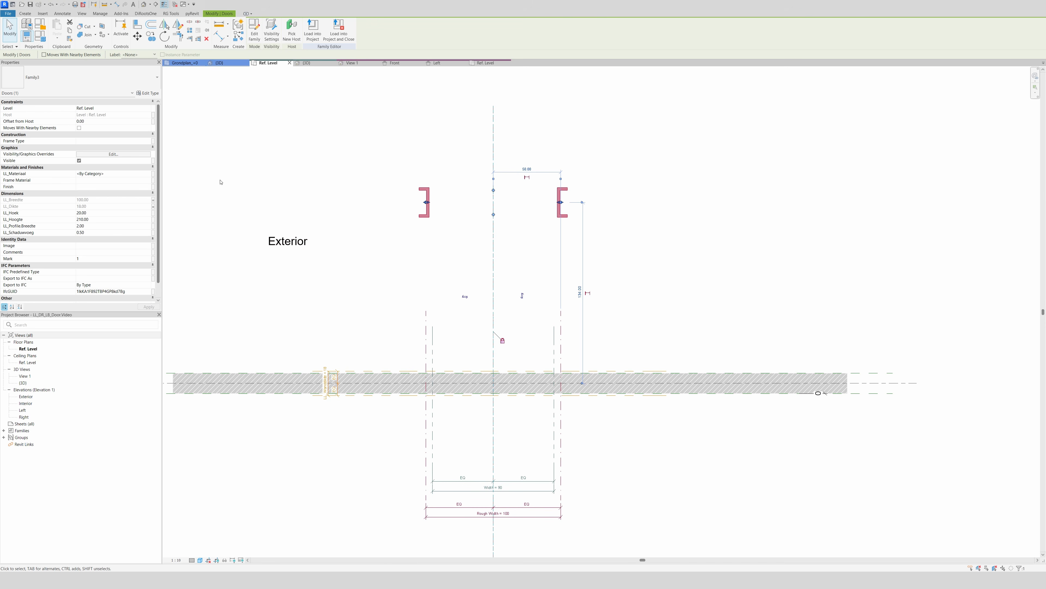
- Associate the nested frame's LL_Hoek with a new type parameter named LL_Hoek
left_click(153, 214)
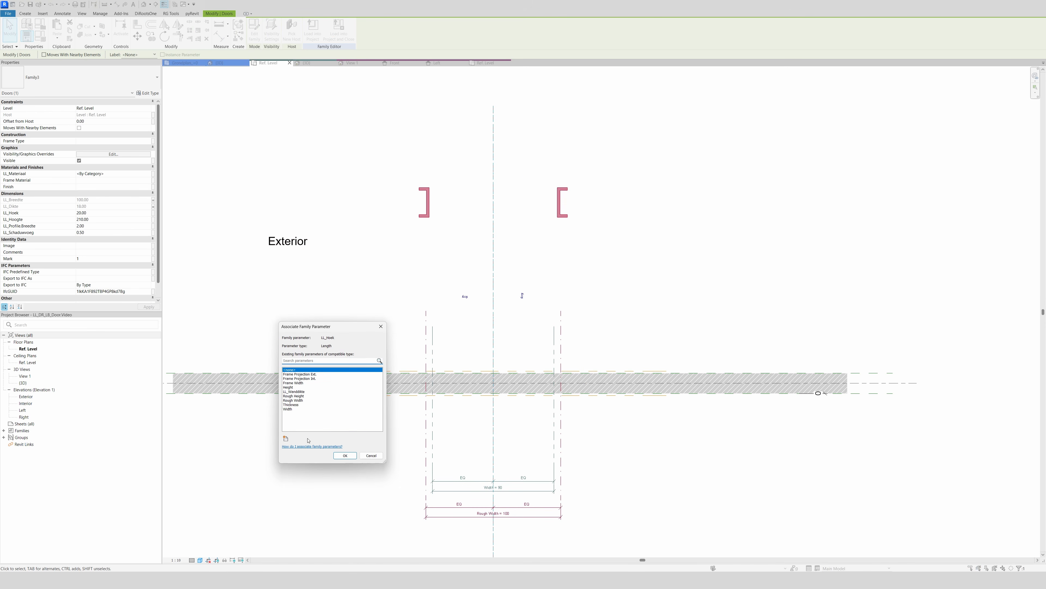
left_click(286, 438)
type("L")
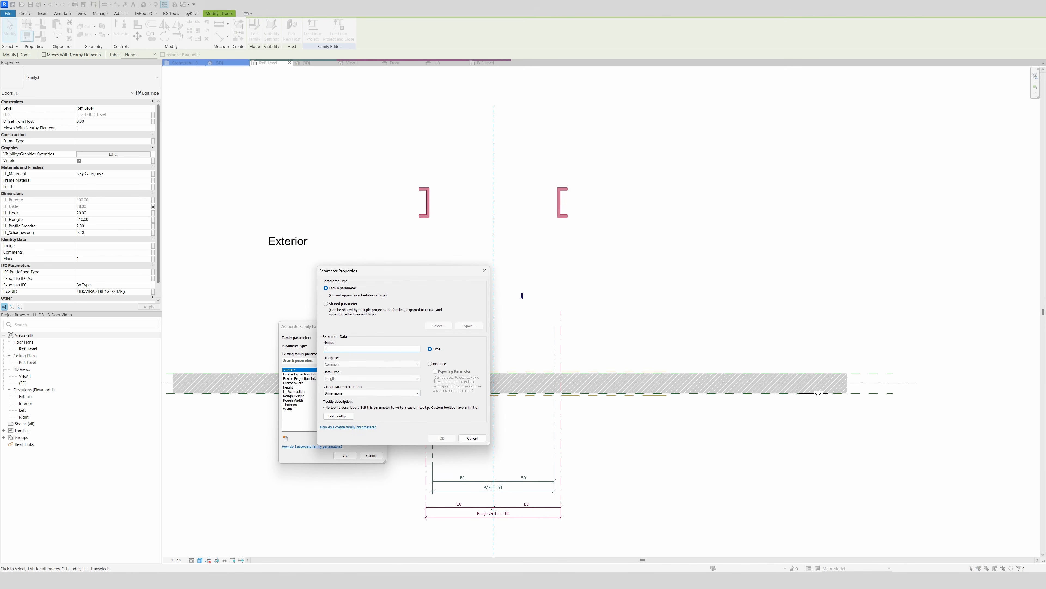
type("L_Hoek")
left_click(437, 365)
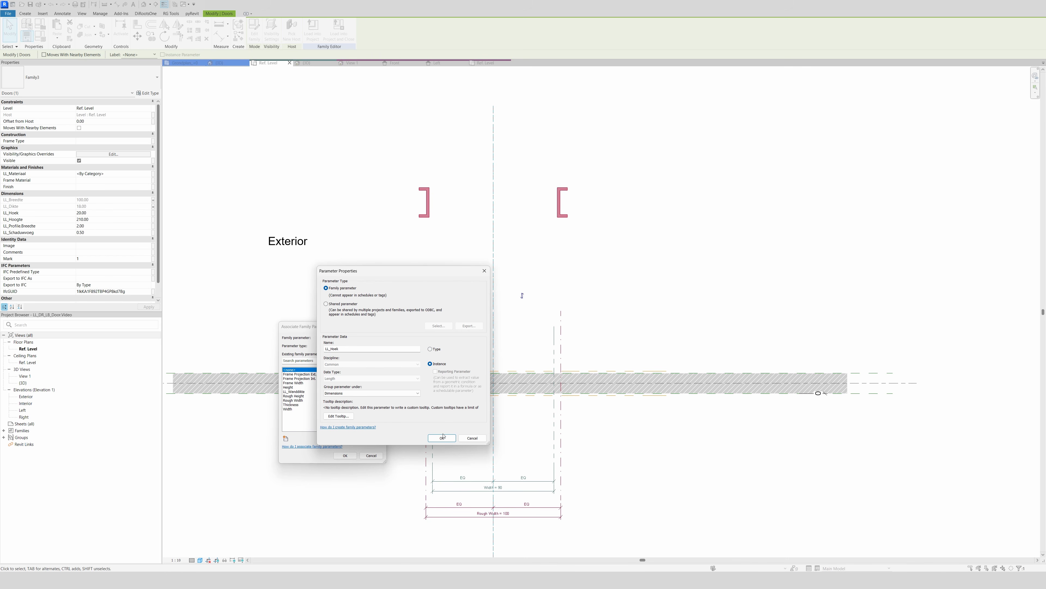
left_click(435, 350)
left_click(440, 437)
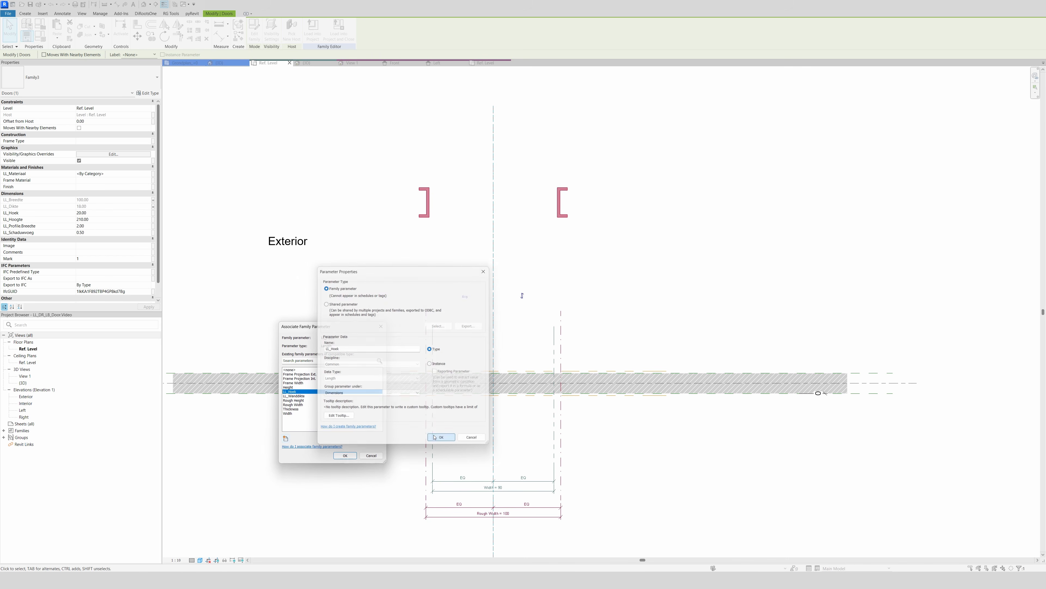
left_click(346, 456)
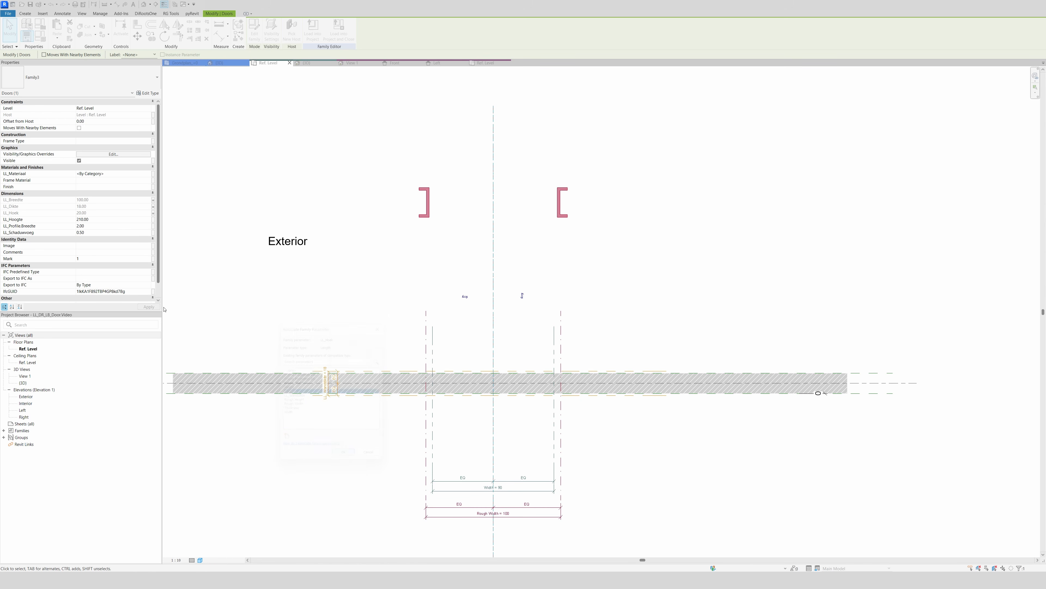
- Associate the nested frame's LL_Hoogte with the Rough Height parameter
left_click(153, 220)
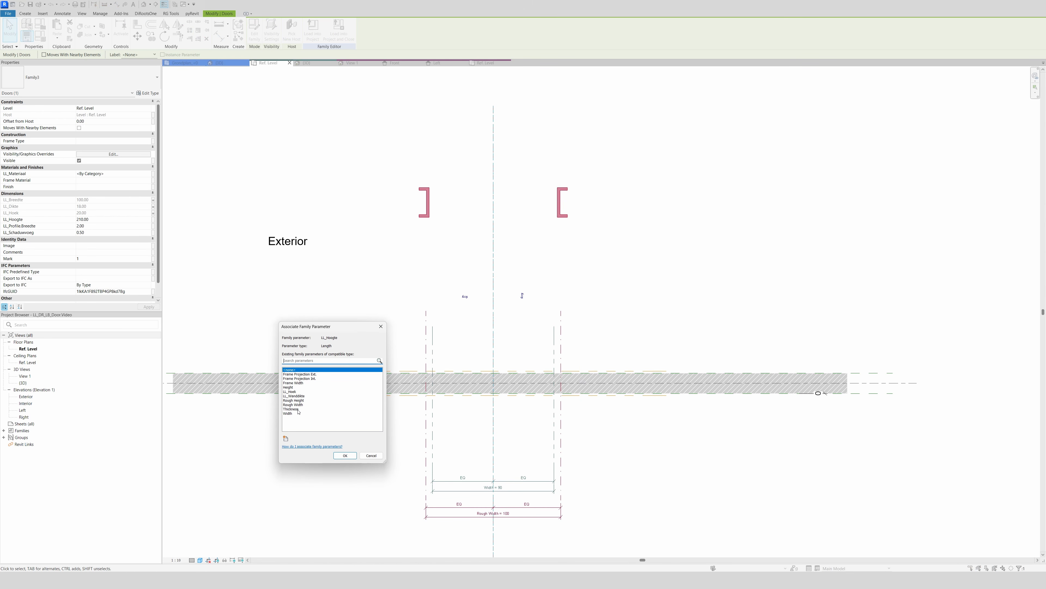
left_click(306, 402)
left_click(345, 456)
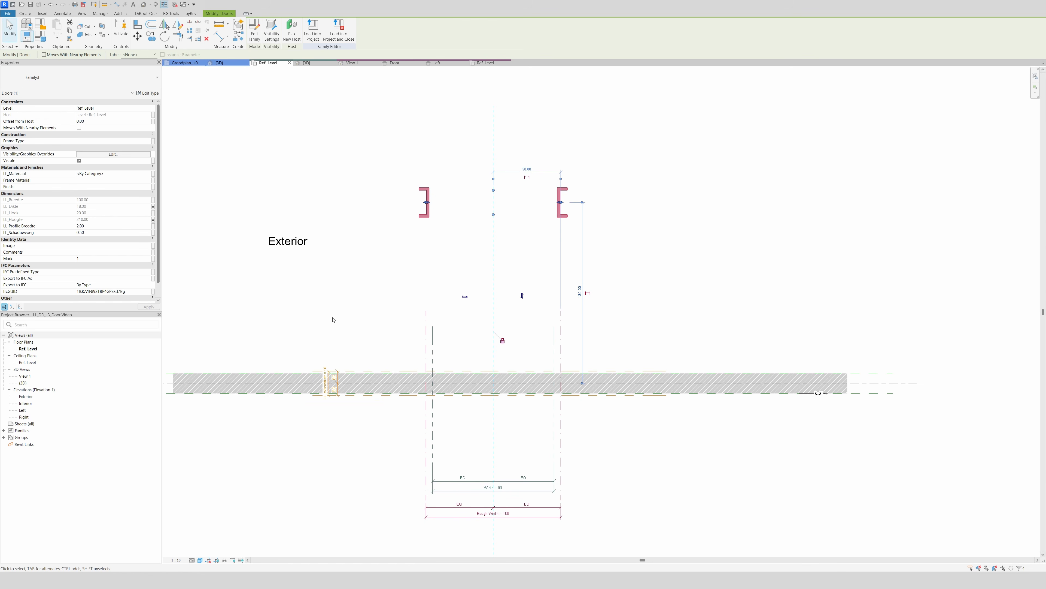
- Associate the nested frame's LL_Profile.Breedte with a new type parameter named LL_Profile
left_click(153, 225)
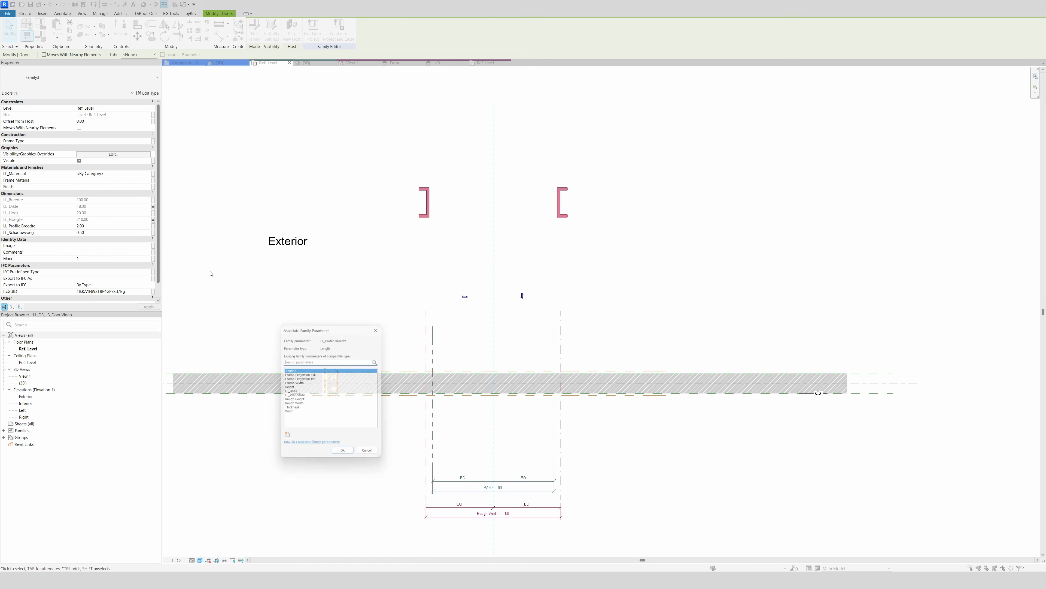
left_click(286, 439)
type("LL_Profile")
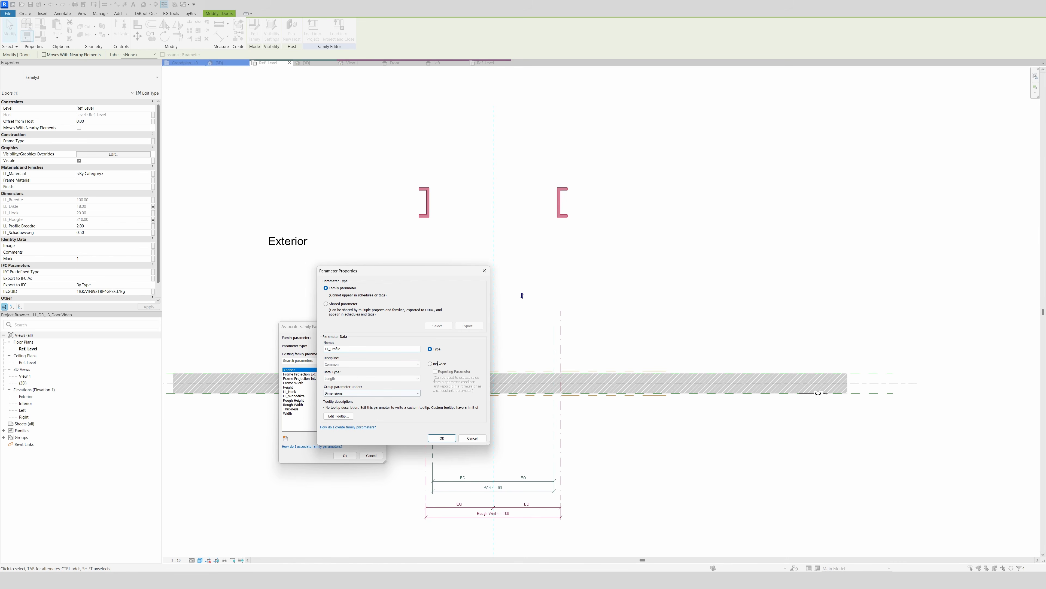
left_click(442, 437)
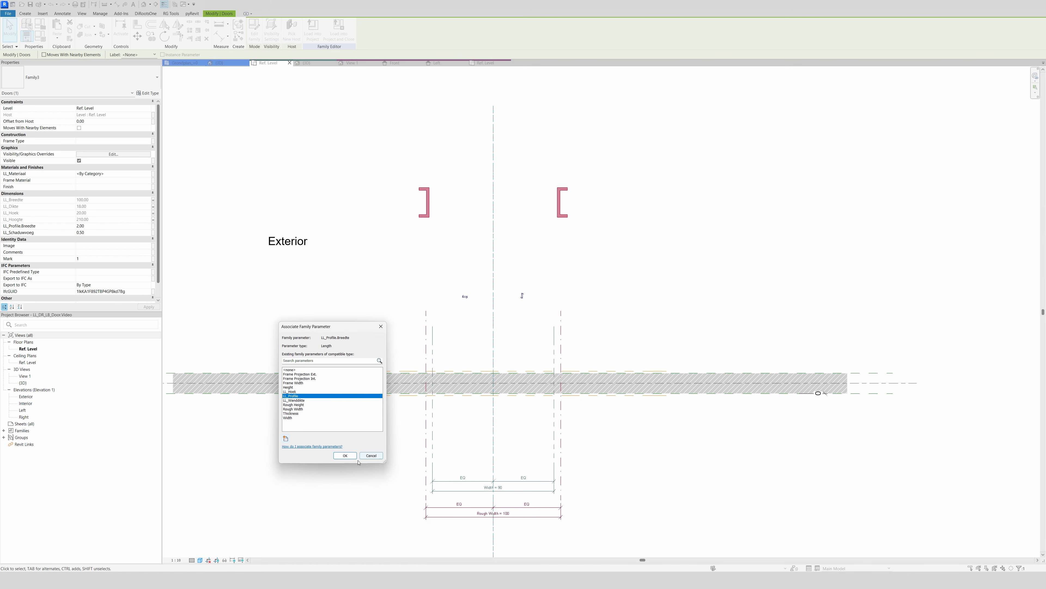
left_click(349, 458)
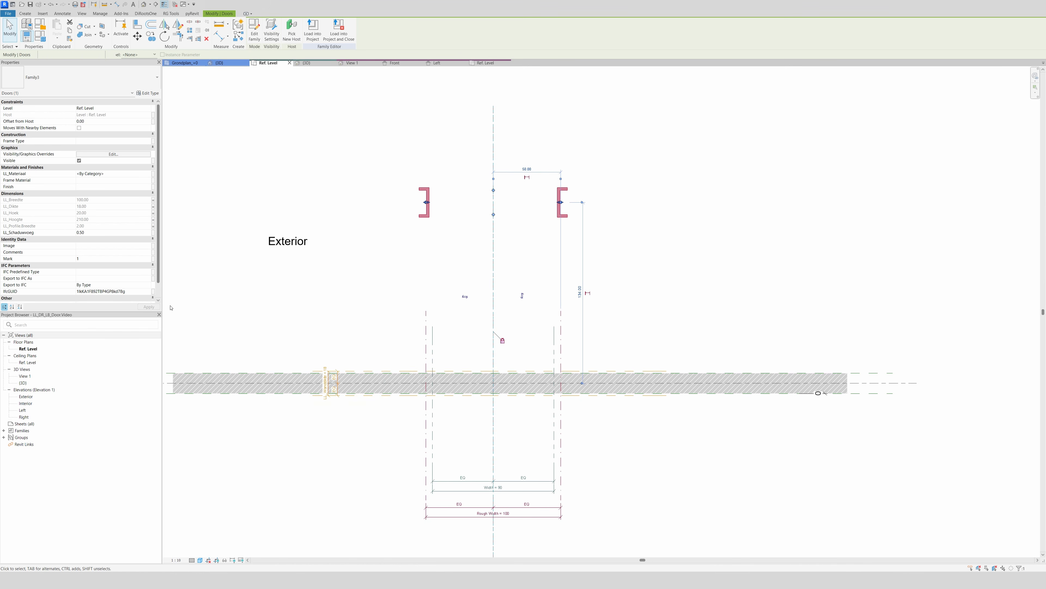
- Associate the nested frame's LL_Schaduwvoeg with a new type parameter of the same name, and deselect the frame
left_click(153, 233)
left_click(286, 438)
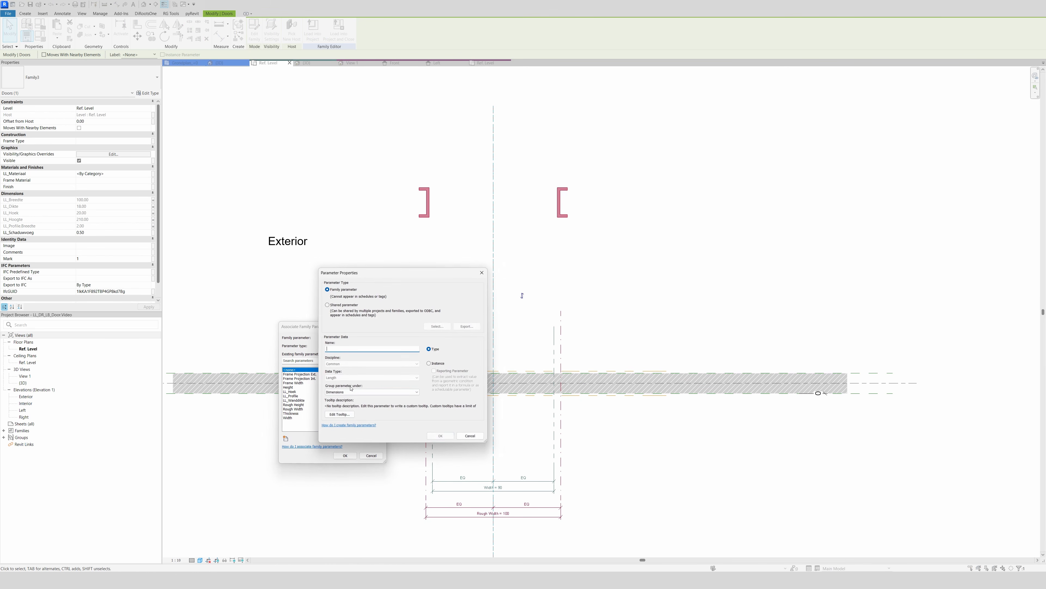
type("LL_Schadowvoeg")
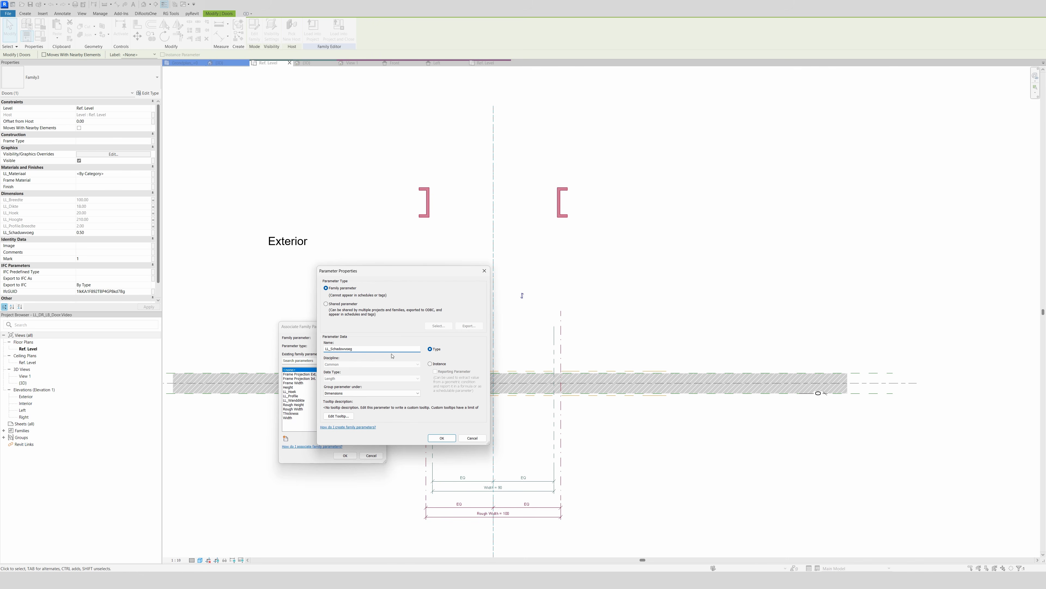
left_click(441, 438)
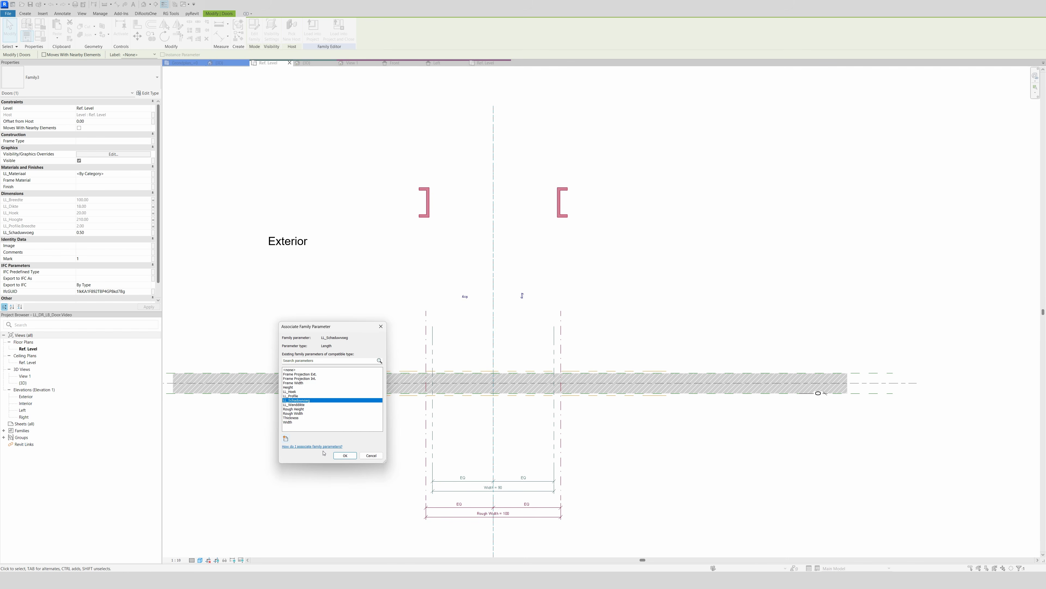
left_click(345, 455)
left_click(468, 224)
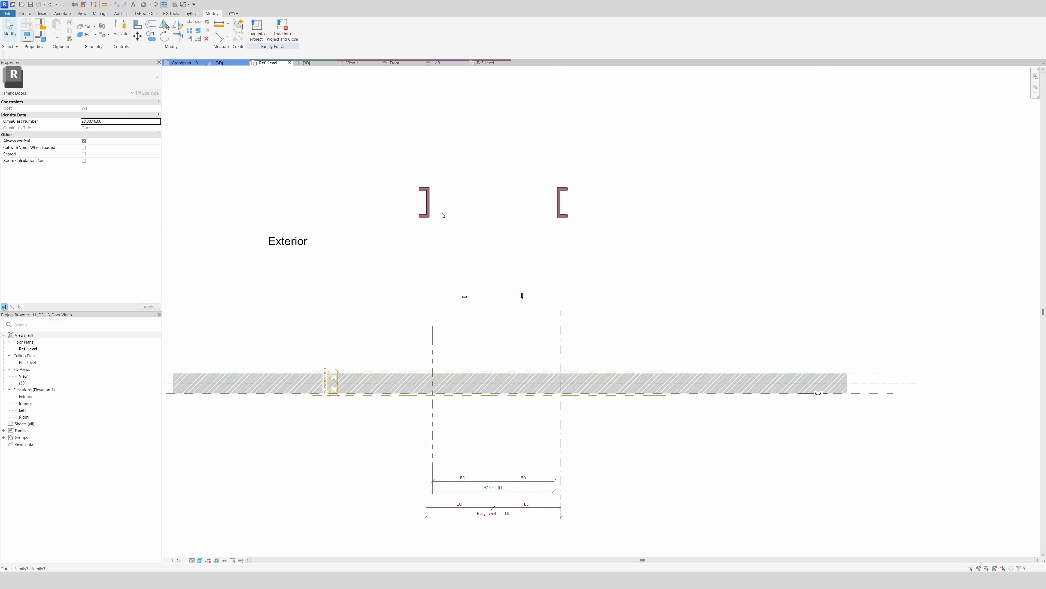
- Associate the nested frame's LL_Materiaal with a new type parameter named LL_Materiaal.Deurkader under Materials and Finishes
left_click(428, 206)
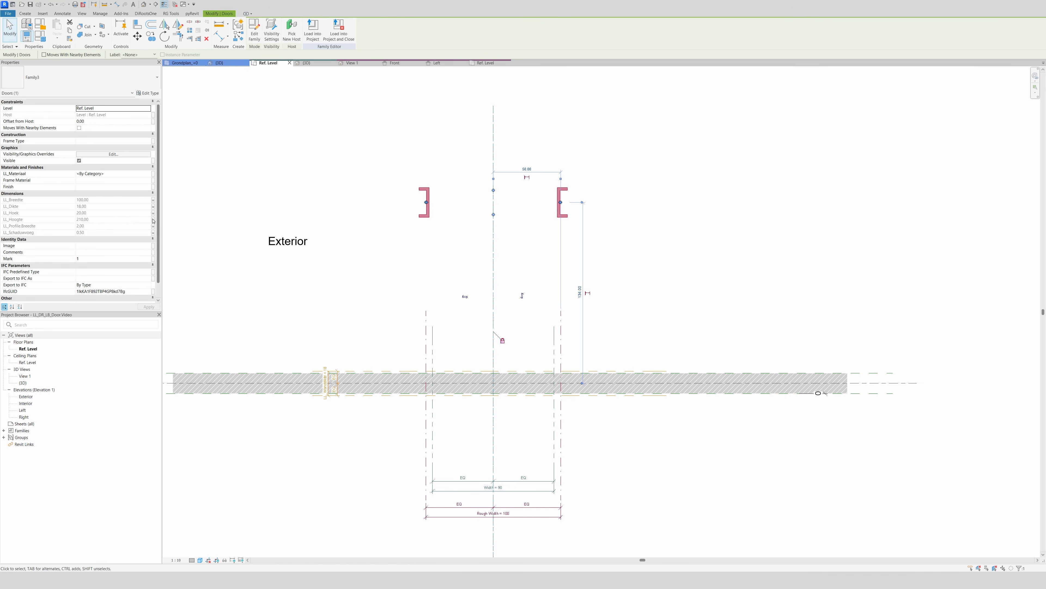
left_click(153, 175)
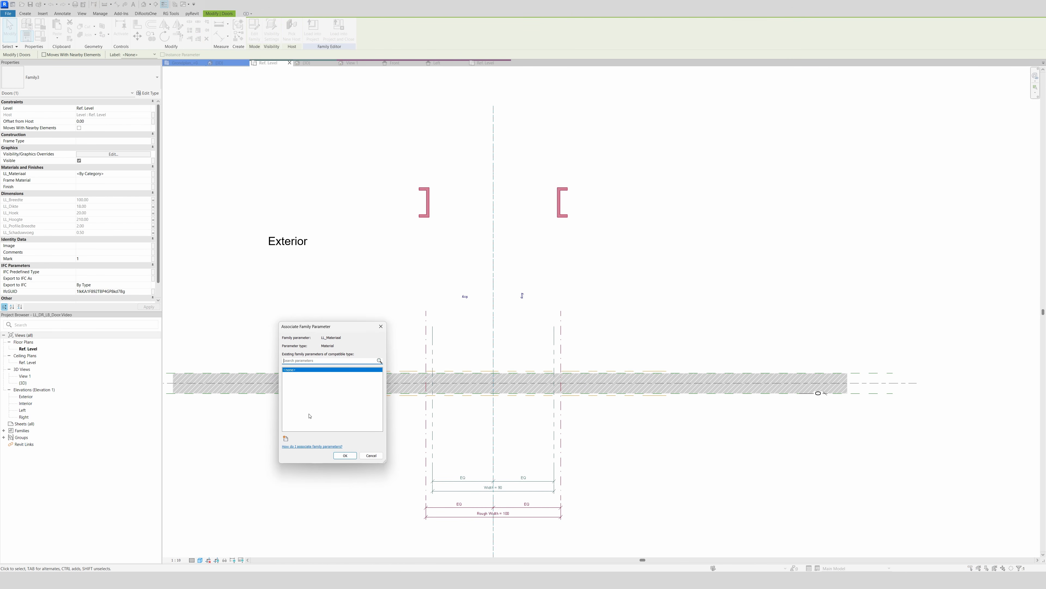
left_click(286, 438)
type("L")
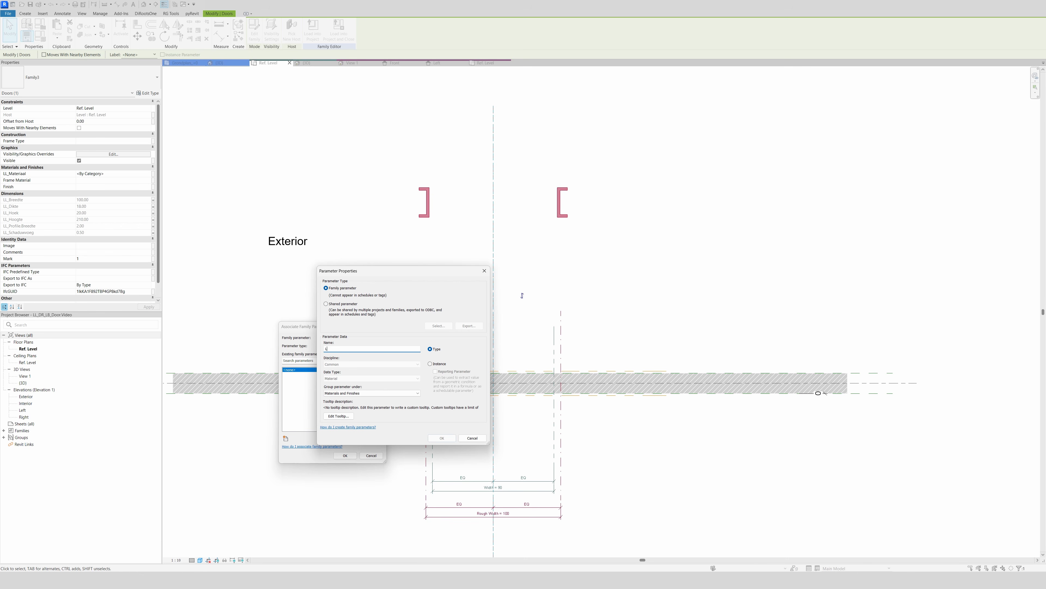
type("L_Materiaal.Deurkader")
left_click(442, 437)
left_click(344, 455)
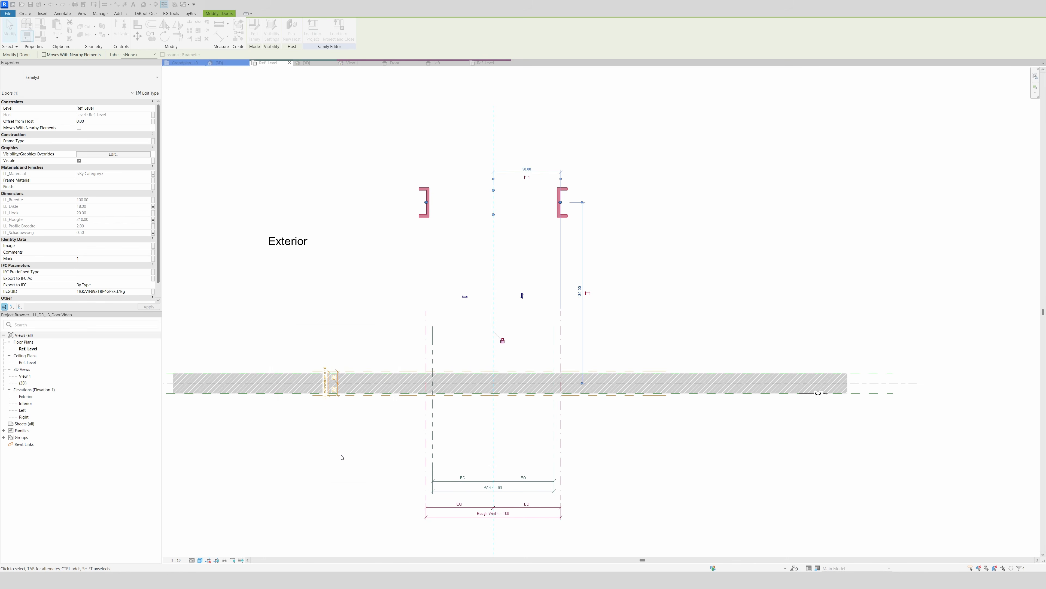
left_click(441, 264)
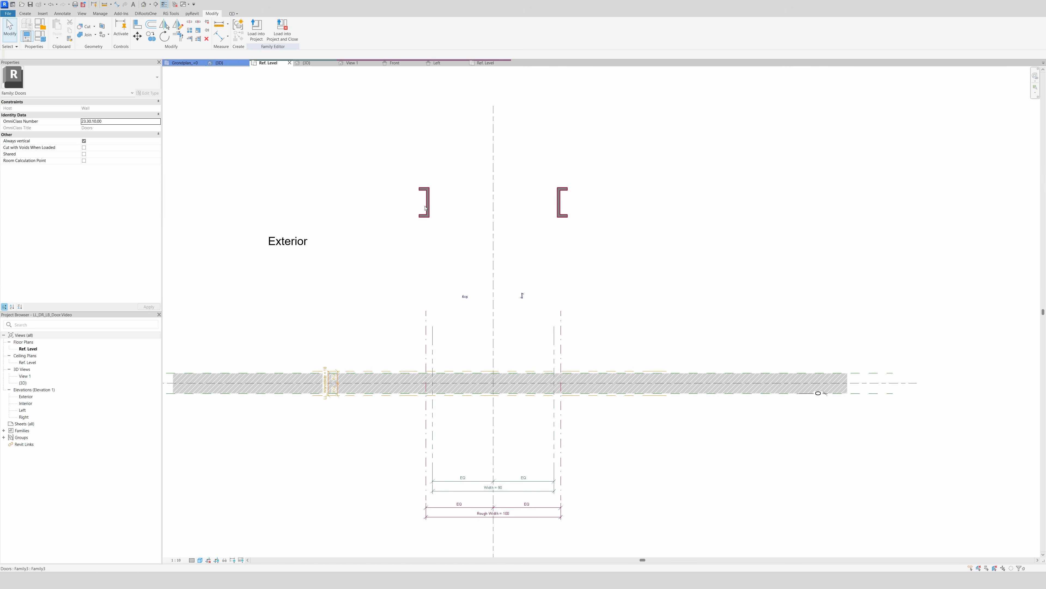
- Align the nested frame's front/back centre with the reference plane along the middle of the wall
left_click(427, 215)
left_click(441, 271)
key("a")
key("l")
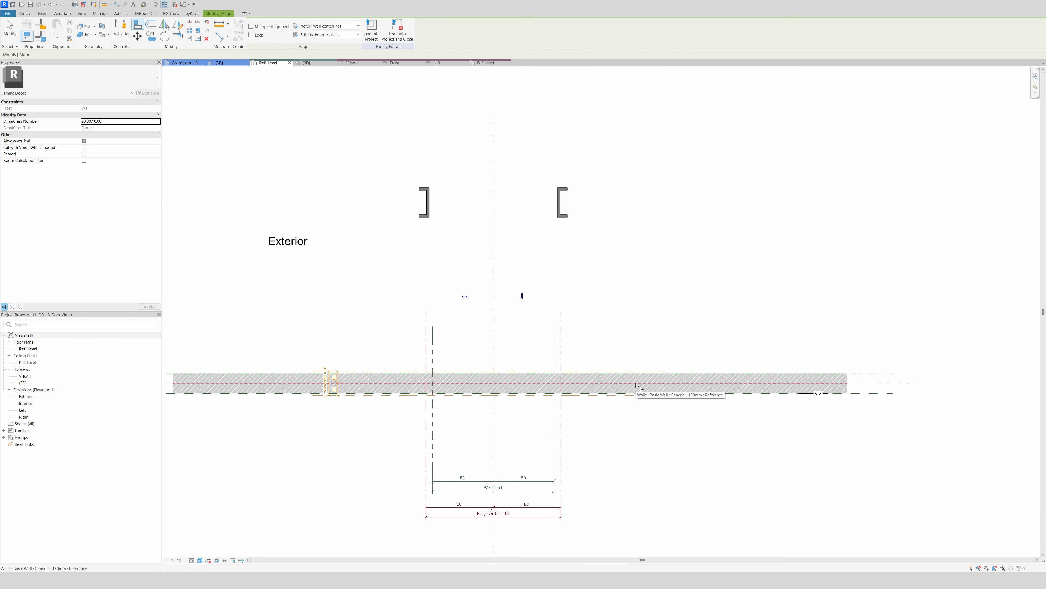
left_click(898, 384)
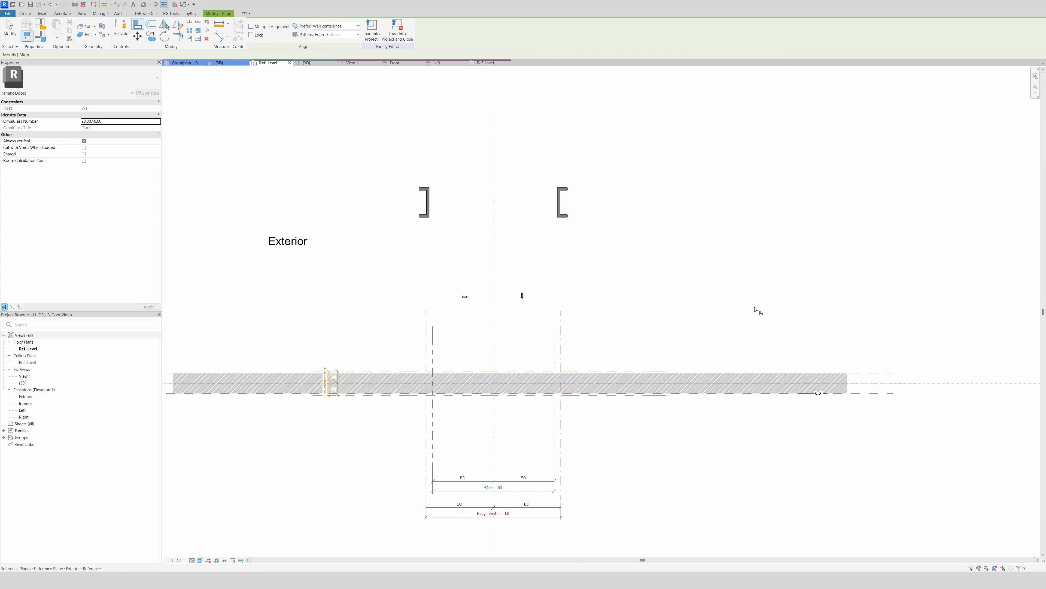
left_click(442, 203)
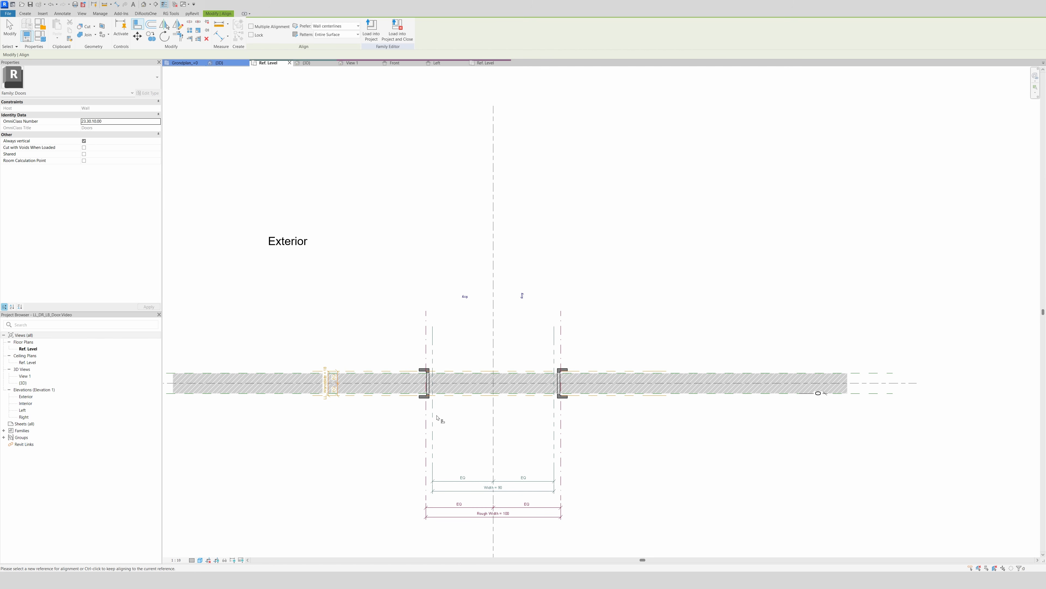
- End the alignment and open the Interior elevation of the door family
key("Escape")
key("Escape")
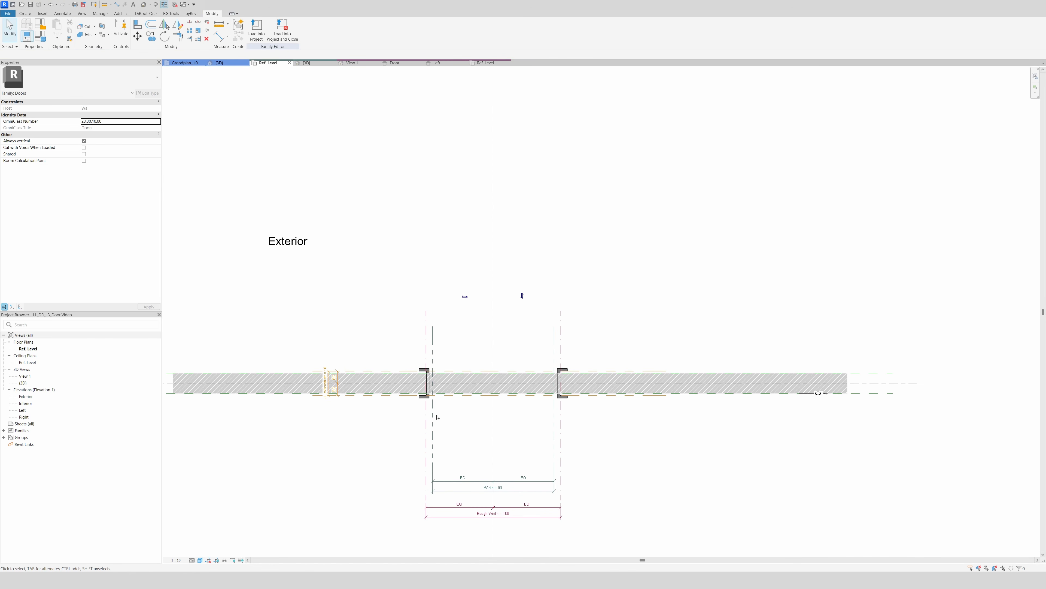
scroll(438, 417, "up", 3)
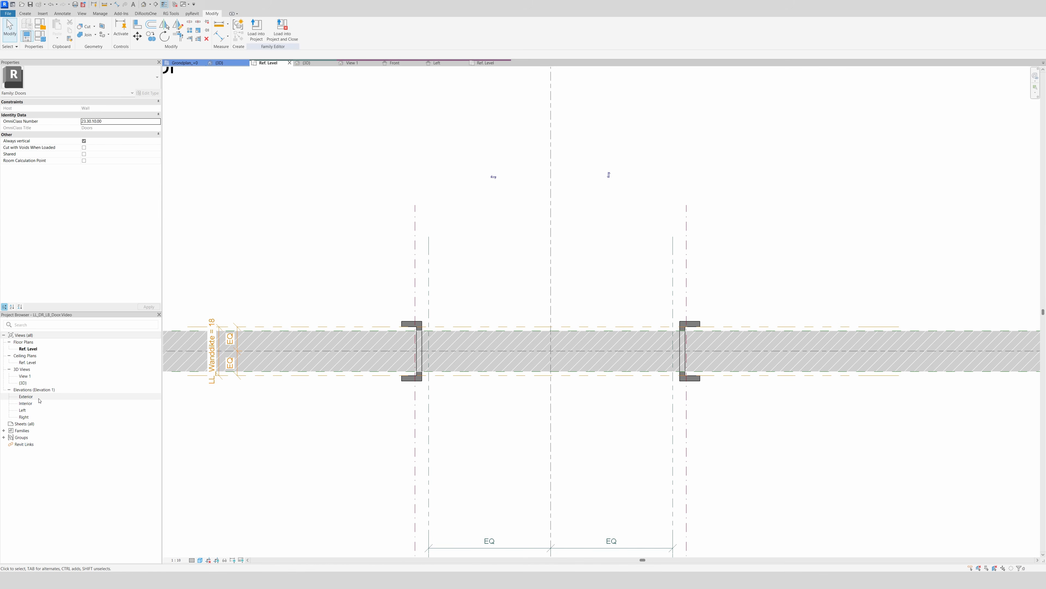
double_click(26, 403)
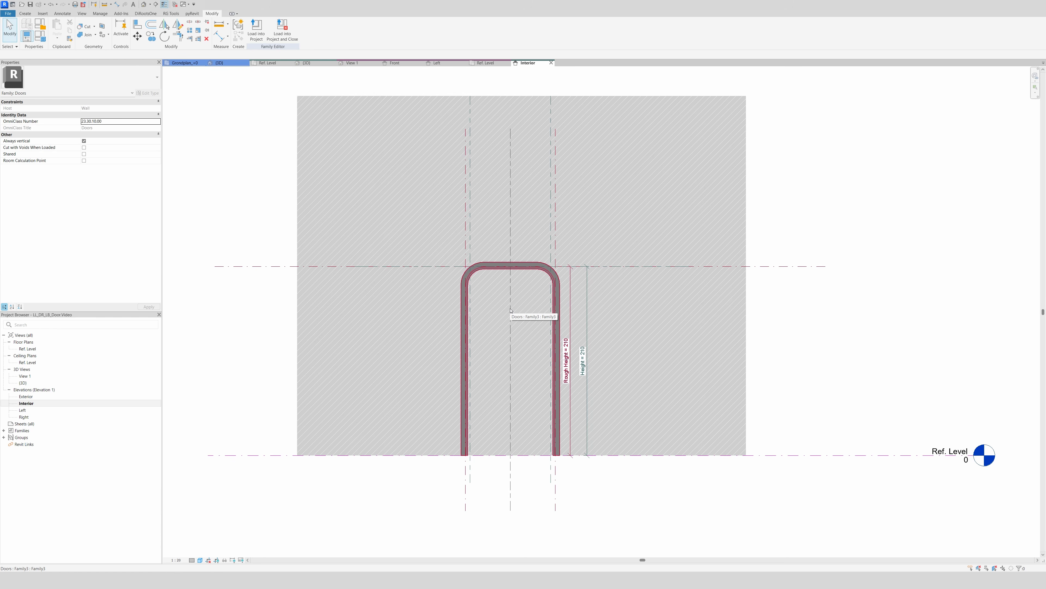
- Set the door family's Rough Height to 220 in the family types and apply it
scroll(511, 310, "up", 3)
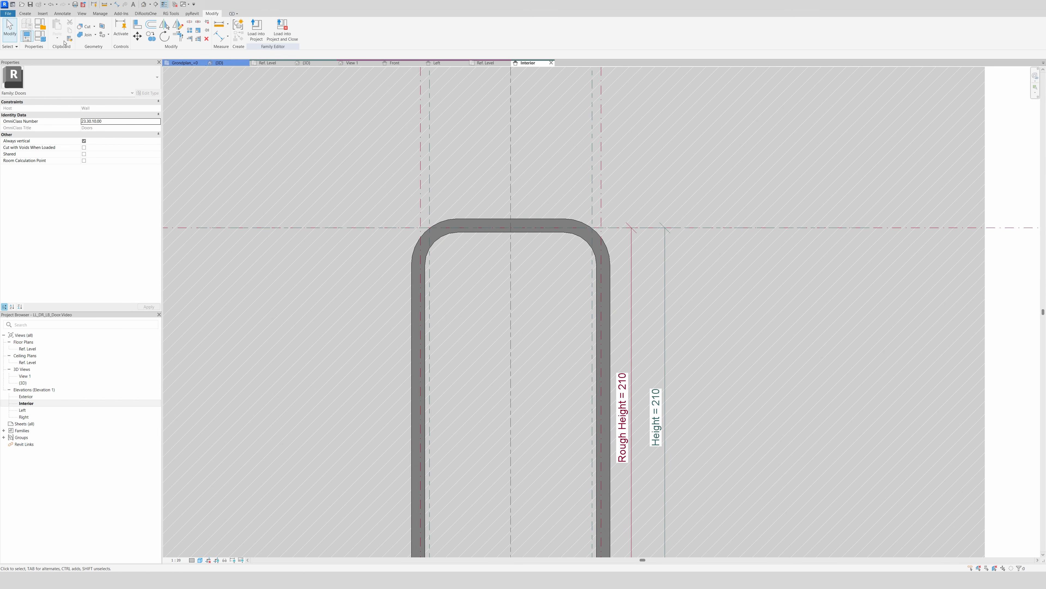
left_click(40, 36)
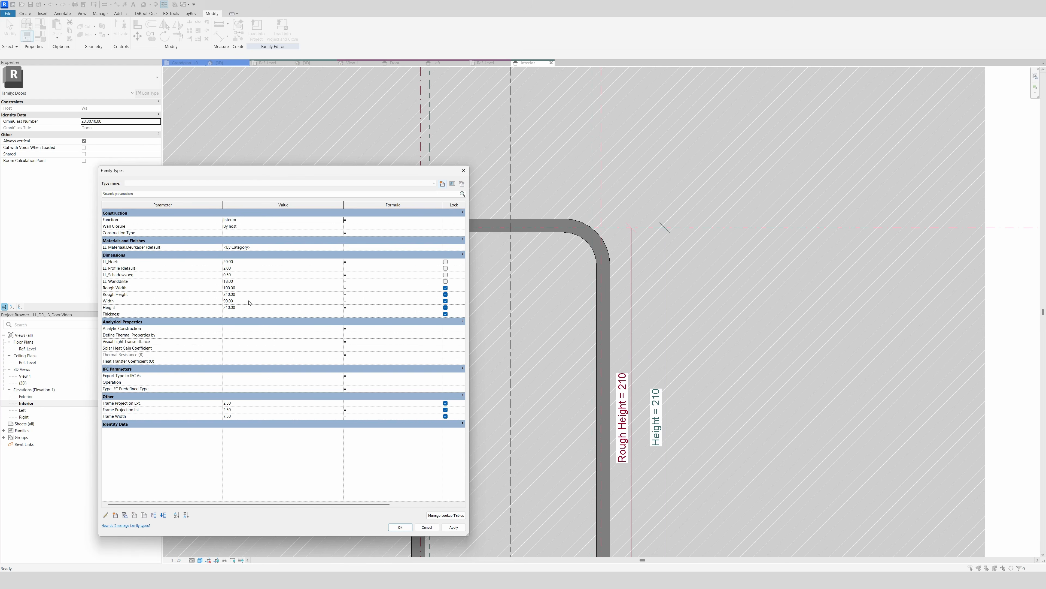
left_click(247, 295)
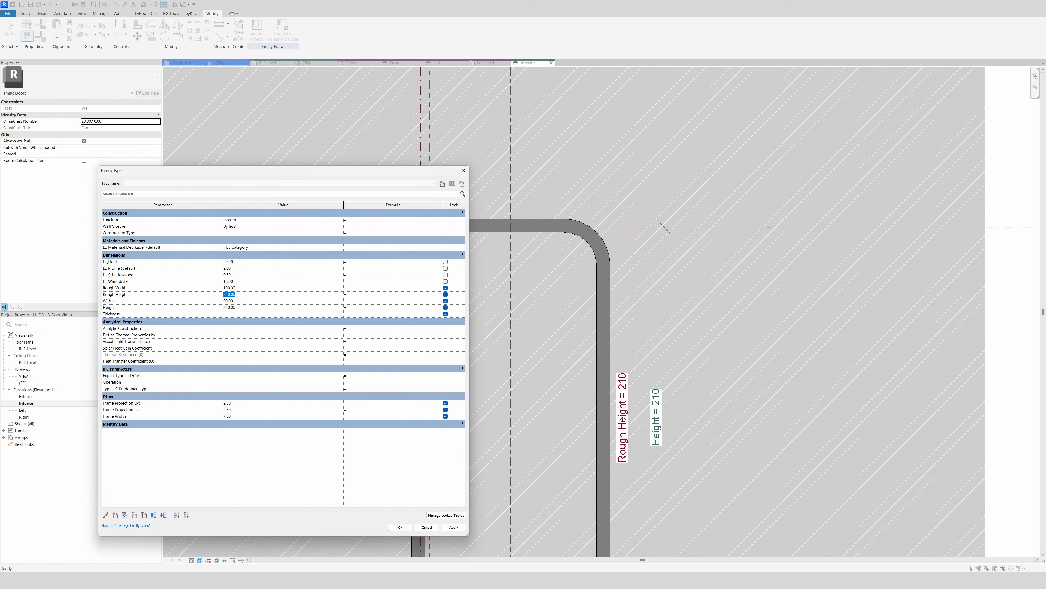
type("220")
key("Tab")
left_click(454, 527)
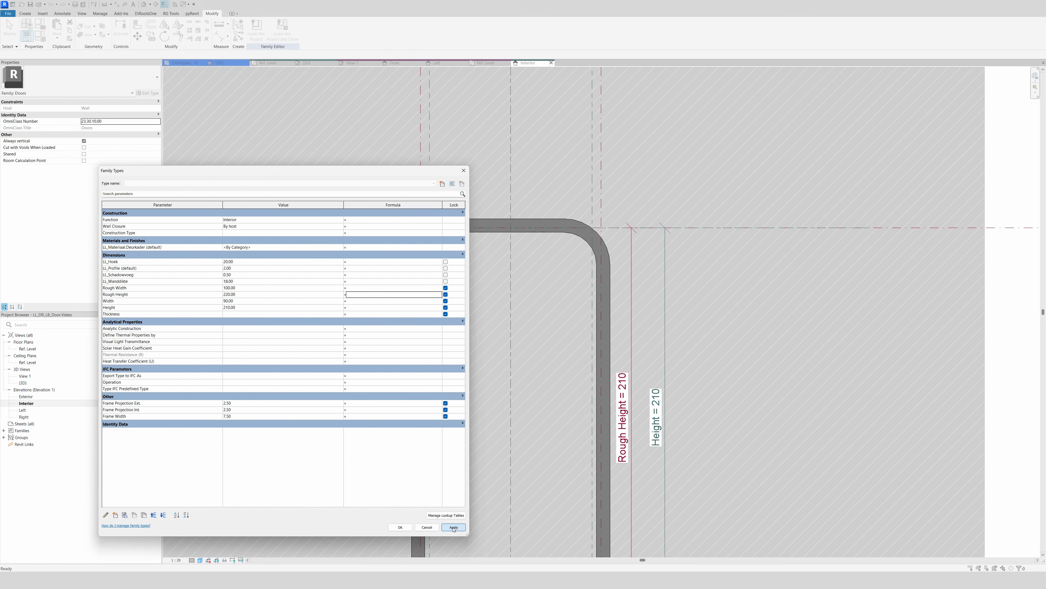
left_click(400, 527)
scroll(383, 347, "down", 2)
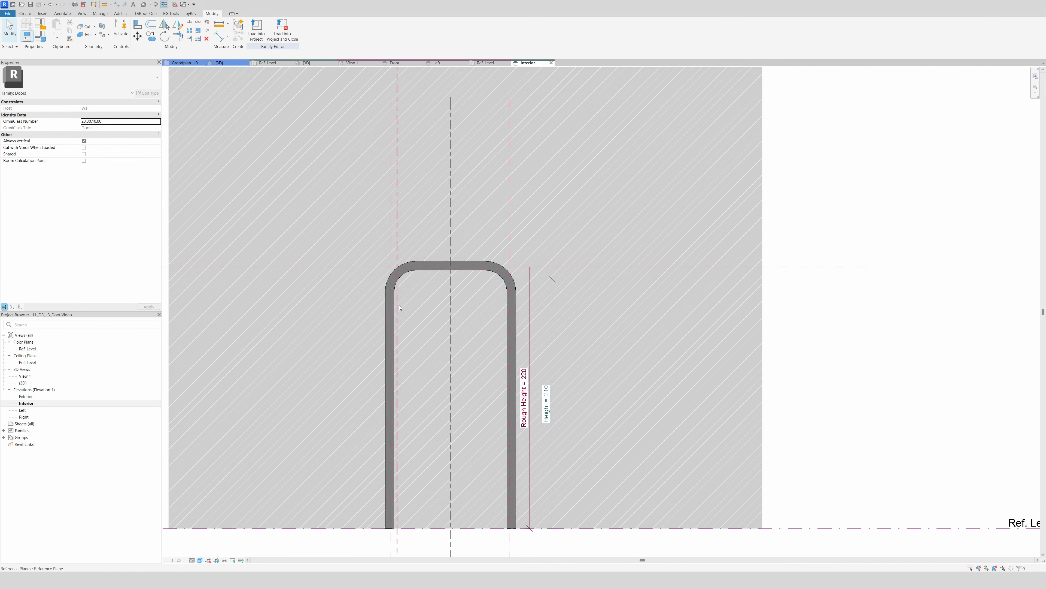
scroll(394, 303, "up", 2)
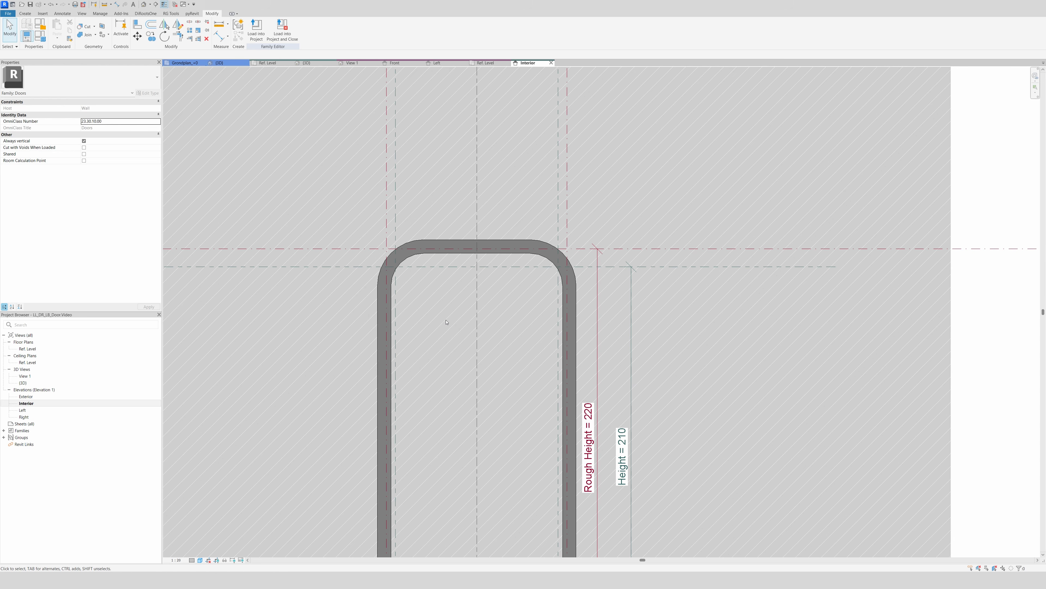
- Set the Interior elevation's visual style to Hidden Line
scroll(432, 301, "up", 3)
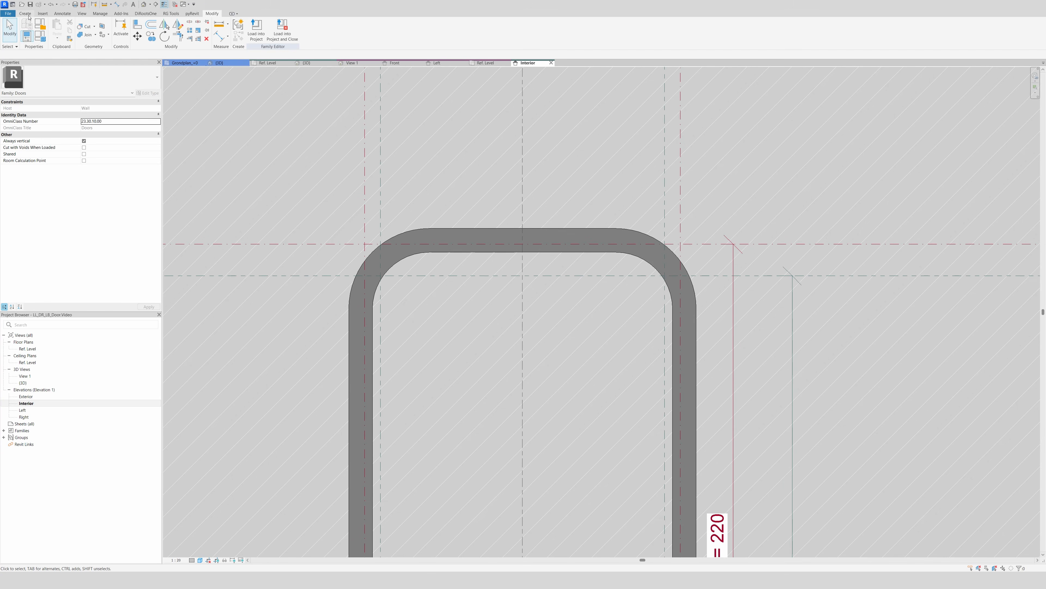
left_click(200, 560)
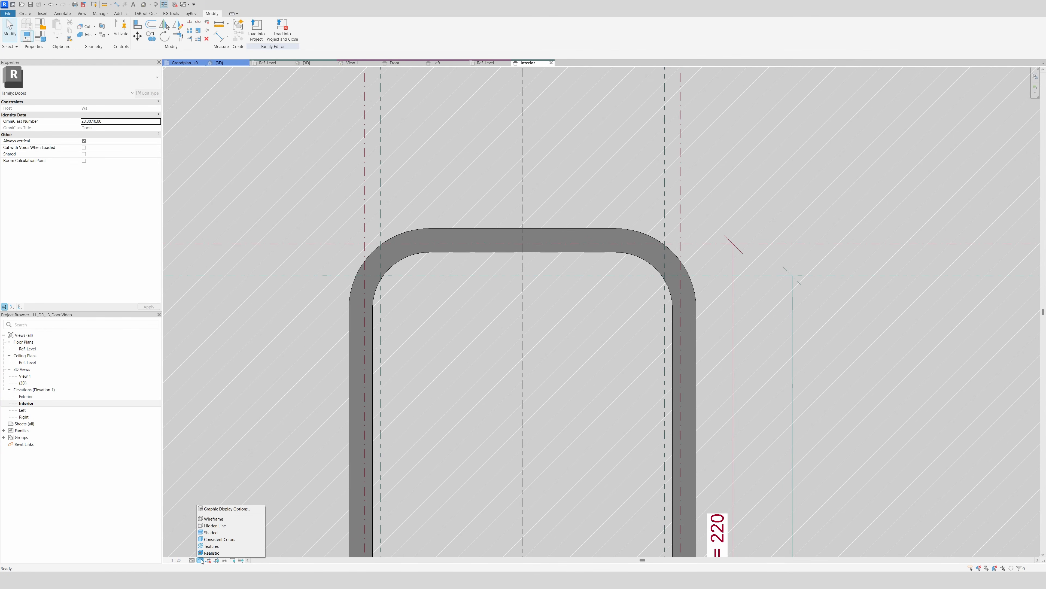
left_click(214, 526)
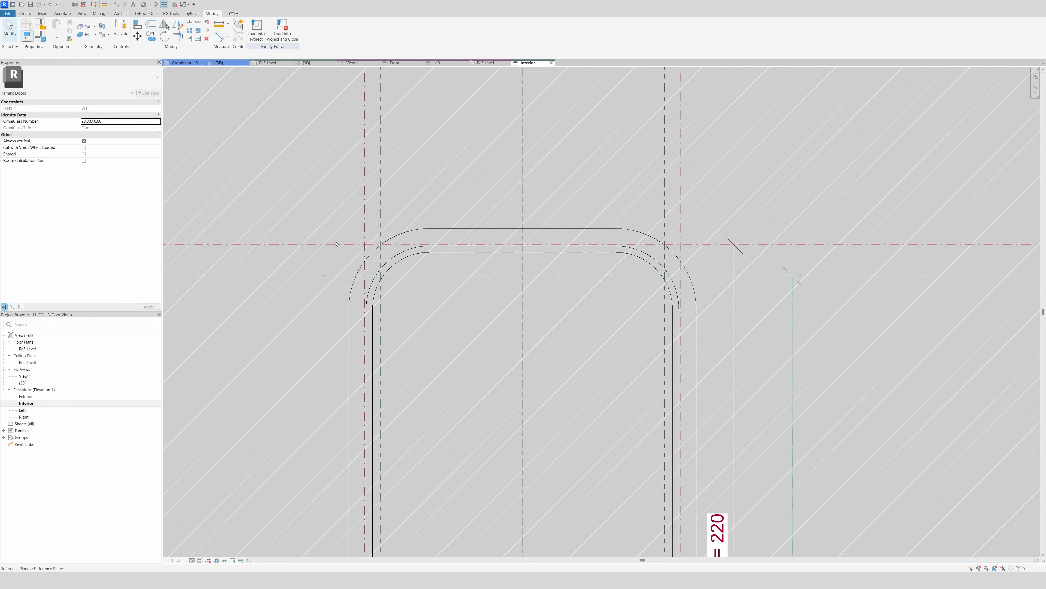
- Draw a reference line arc of about 14 radius across the frame's upper-left corner, from the rough width plane to the rough height plane
left_click(25, 13)
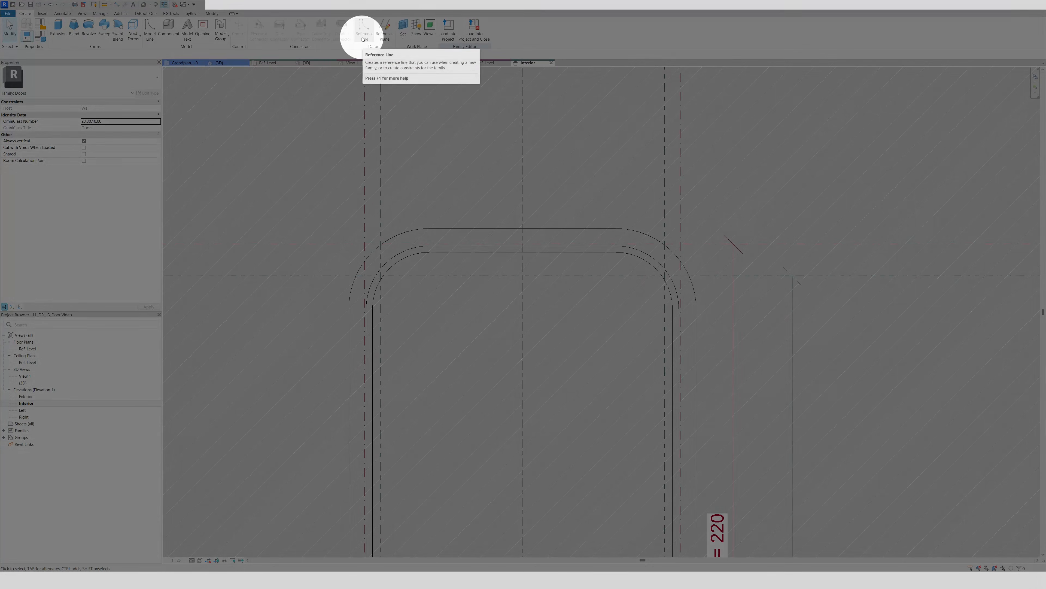
left_click(364, 29)
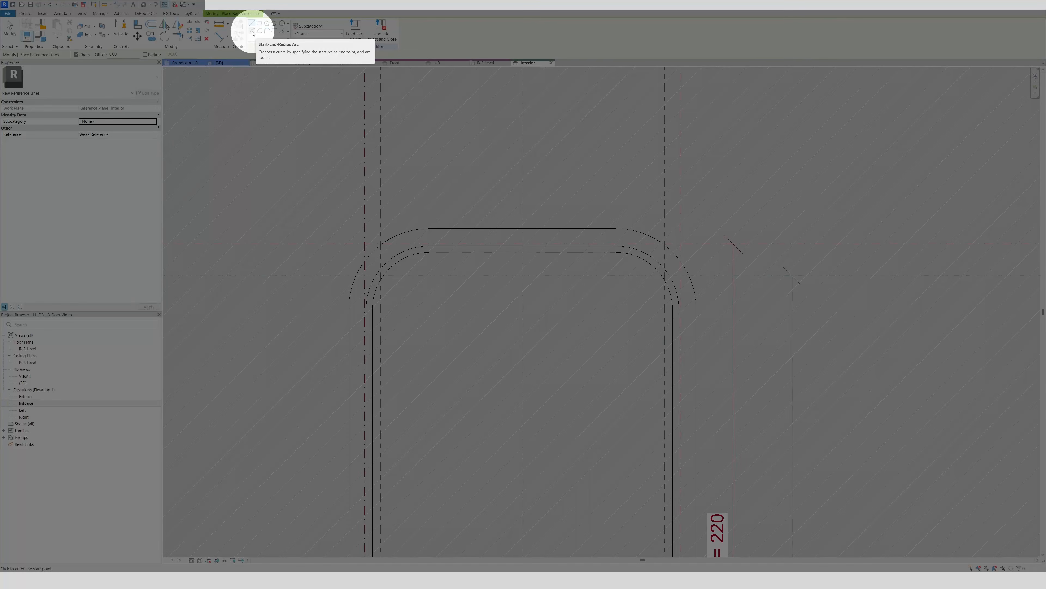
left_click(253, 33)
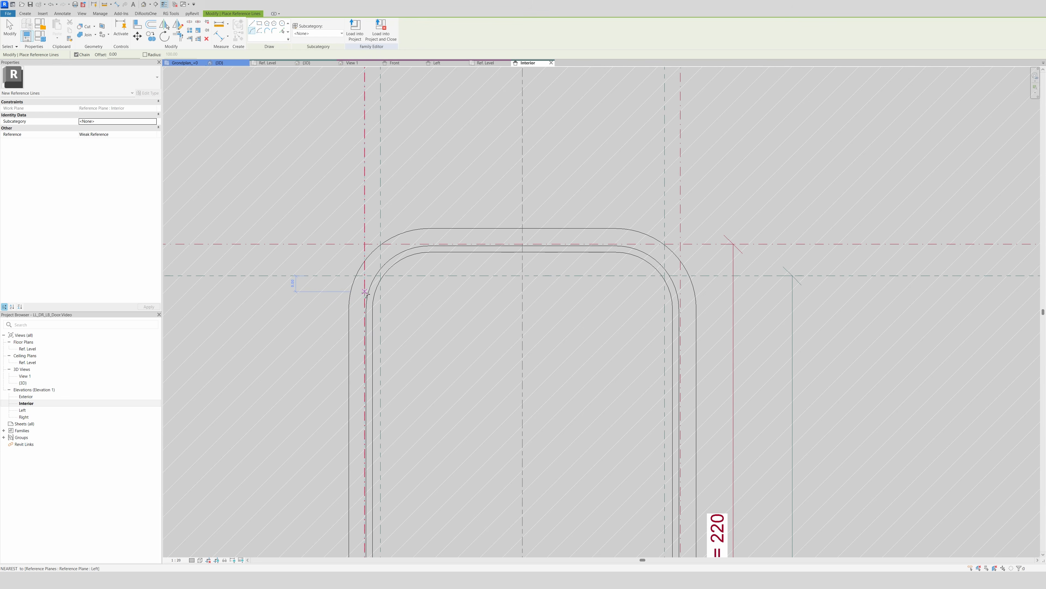
left_click(365, 289)
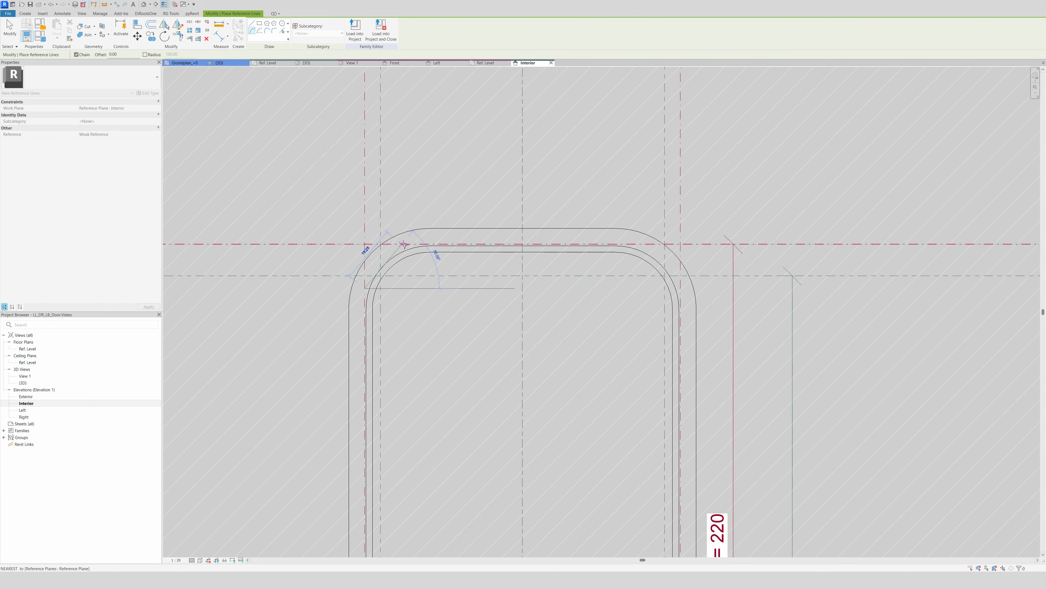
left_click(411, 244)
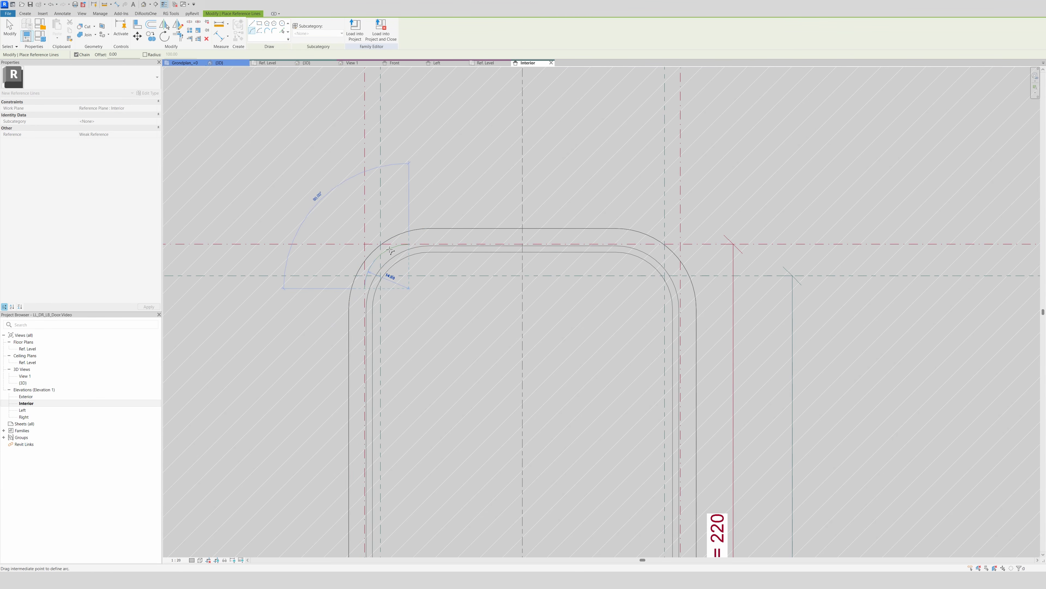
scroll(388, 275, "up", 3)
left_click(388, 274)
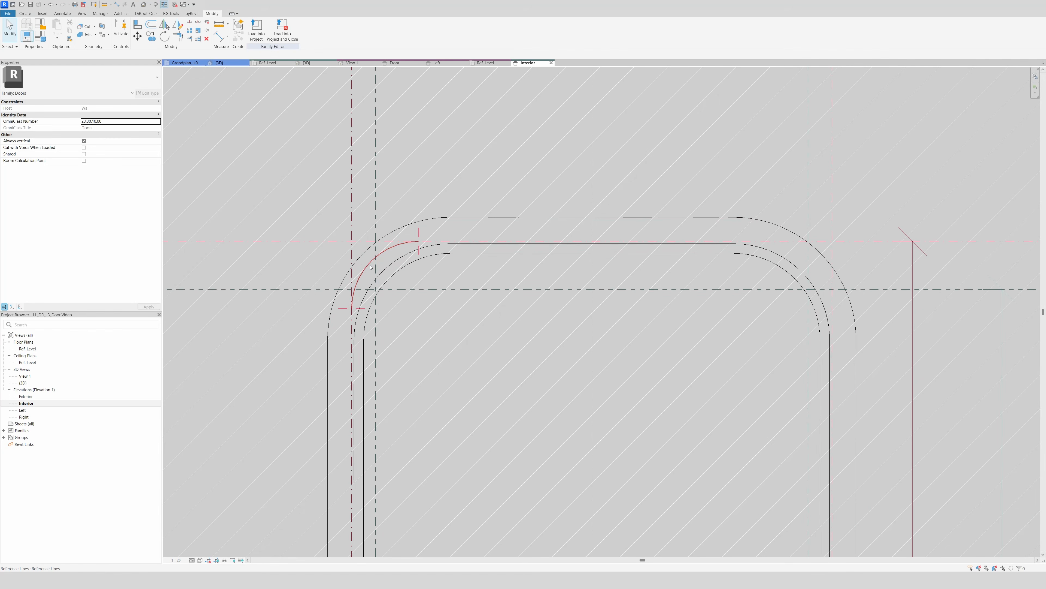
key("Escape")
key("Escape")
- Make the reference arc's radius dimension permanent and label it with the LL_Hoek parameter
left_click(387, 301)
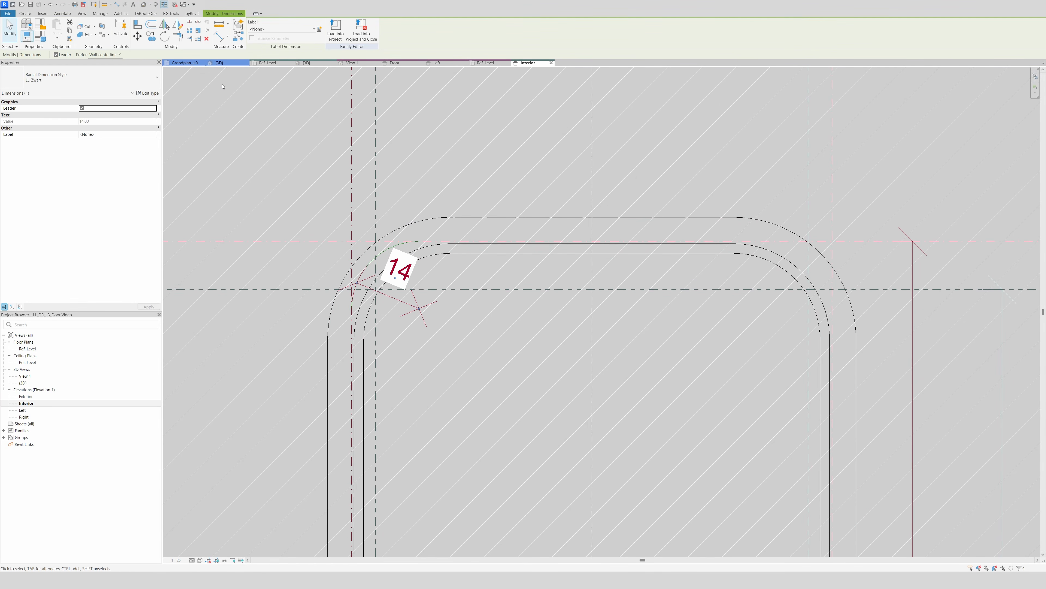
left_click(284, 29)
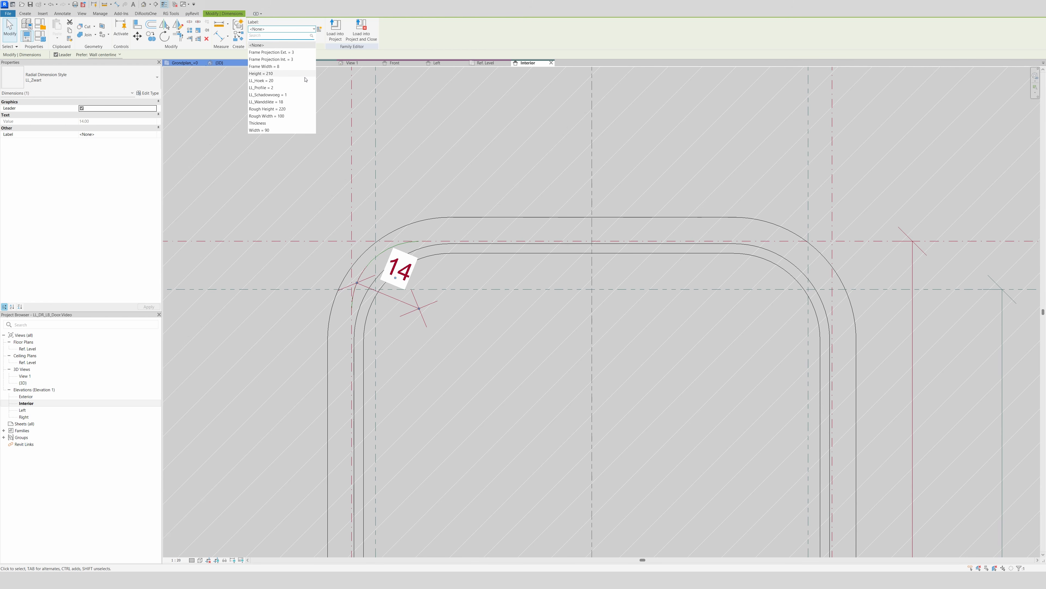
left_click(272, 80)
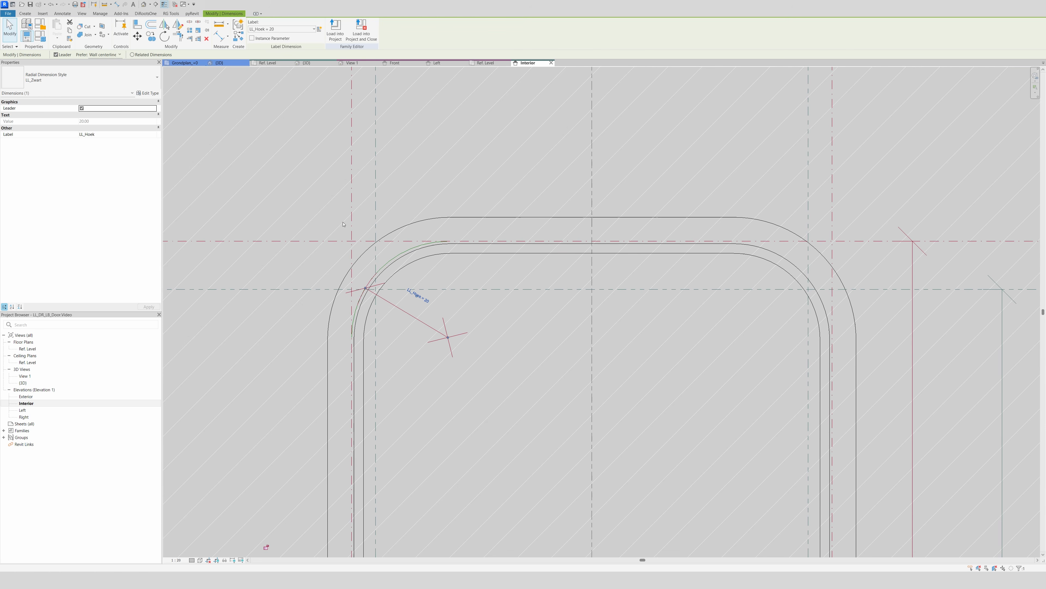
left_click(476, 263)
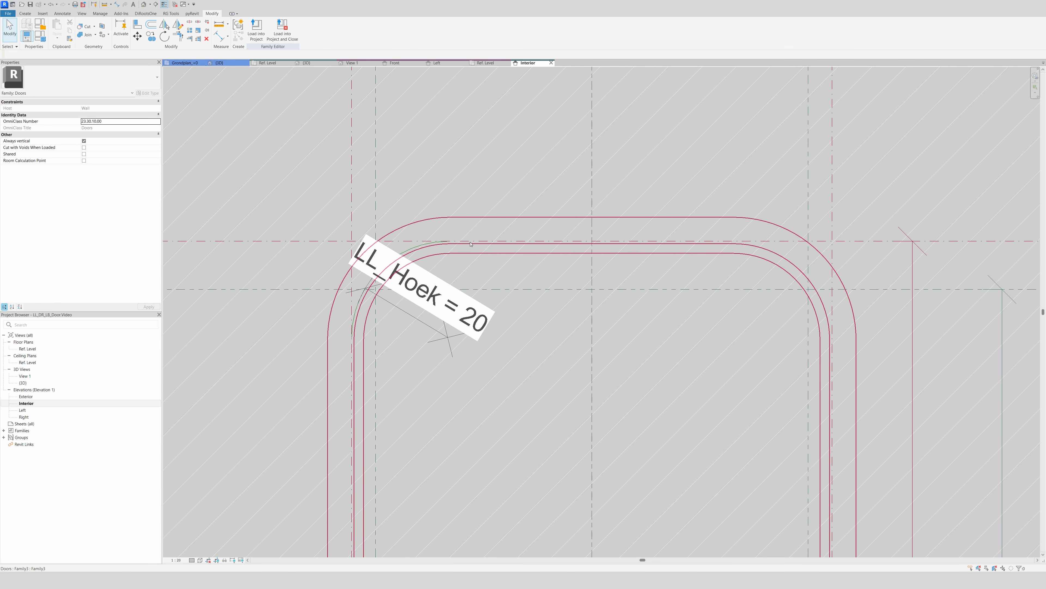
- Add a type length parameter named LL_Schaduwvoeg.Hoek under Dimensions in the family types
left_click(40, 36)
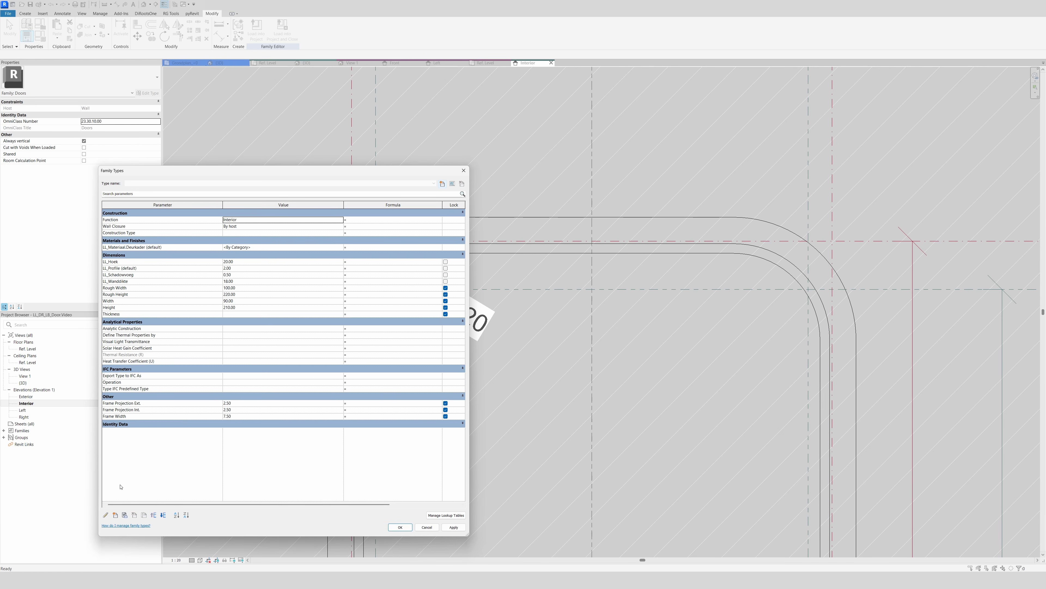
left_click(115, 515)
type("LL")
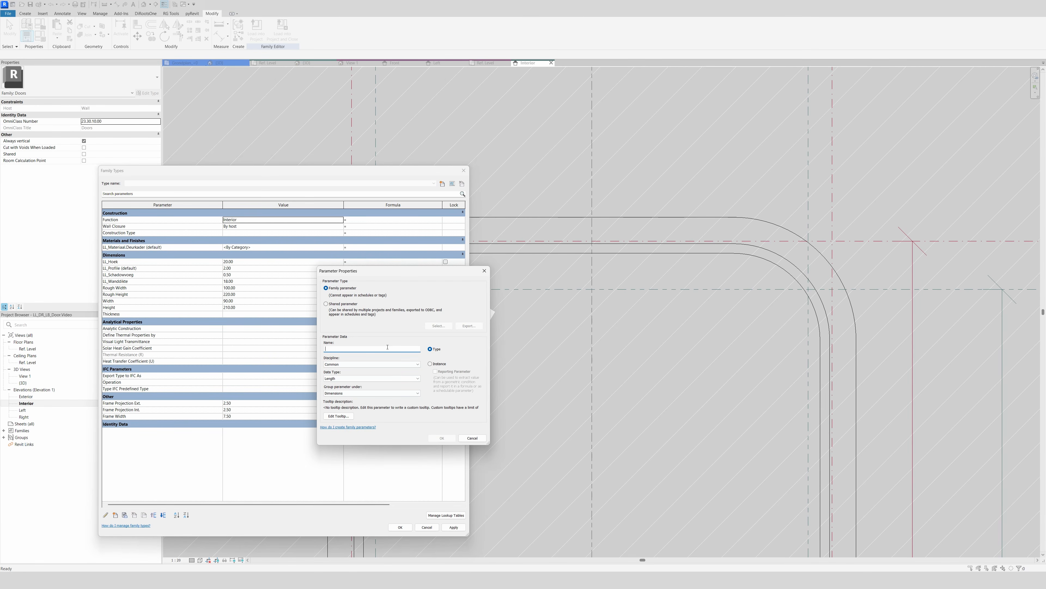
type("_H")
type("_Schaduwv")
type("oeg")
type(".Hoek")
key("Return")
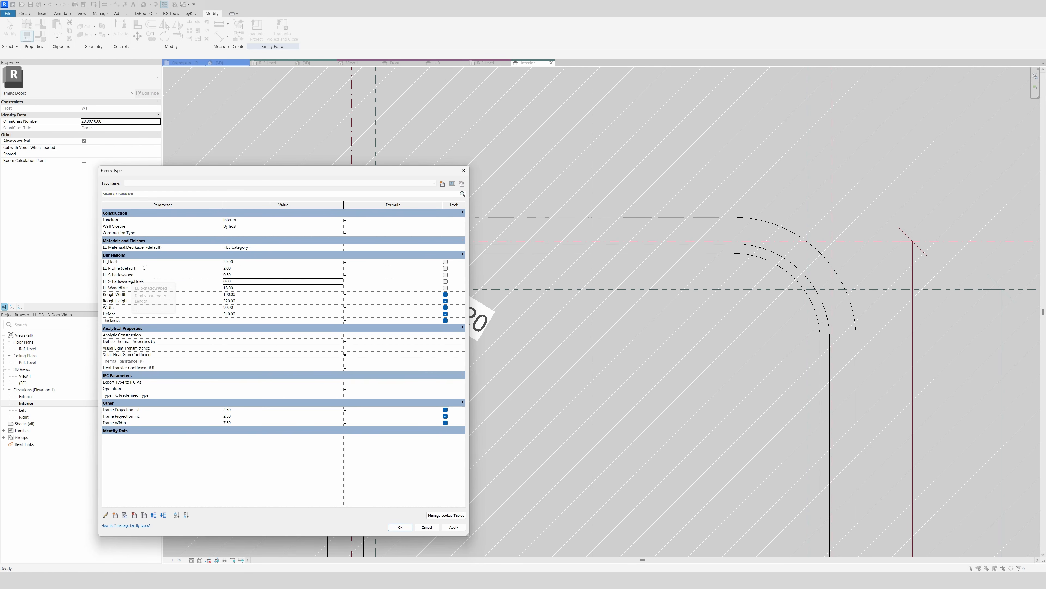
- Enter LL_Hoek + LL_Schaduwvoeg as the formula of the new shadow-gap corner parameter
left_click(160, 263)
key("ctrl+c")
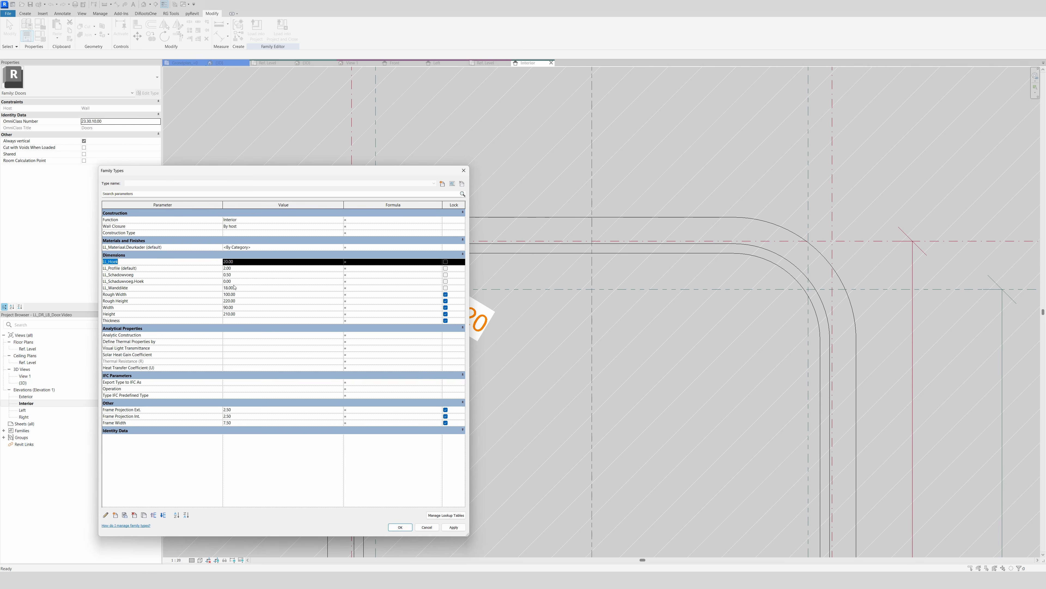
left_click(354, 282)
key("ctrl+v")
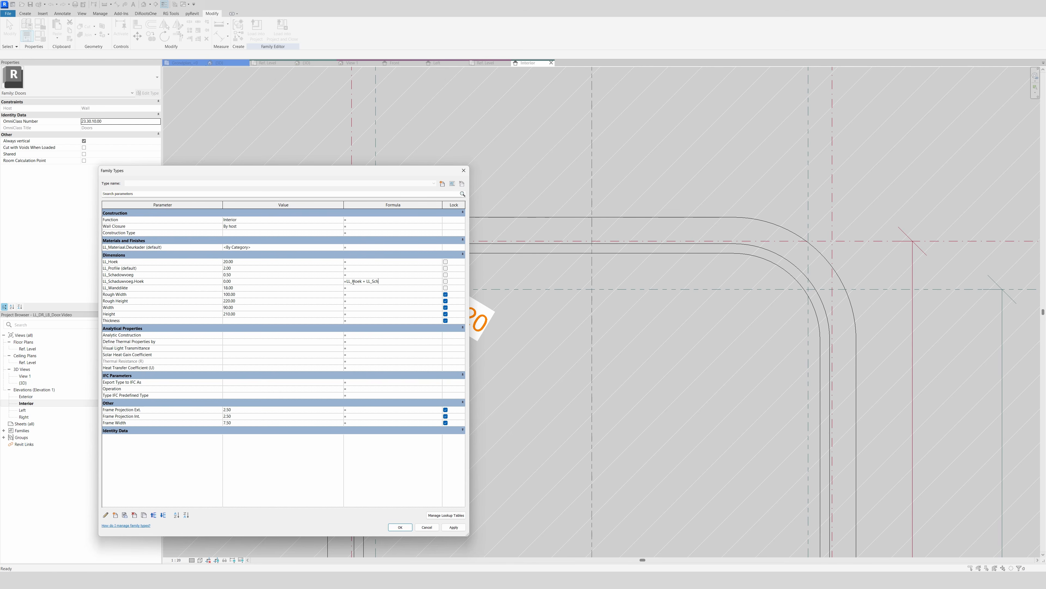
type("+ LL_Schaduwvoeg")
key("Return")
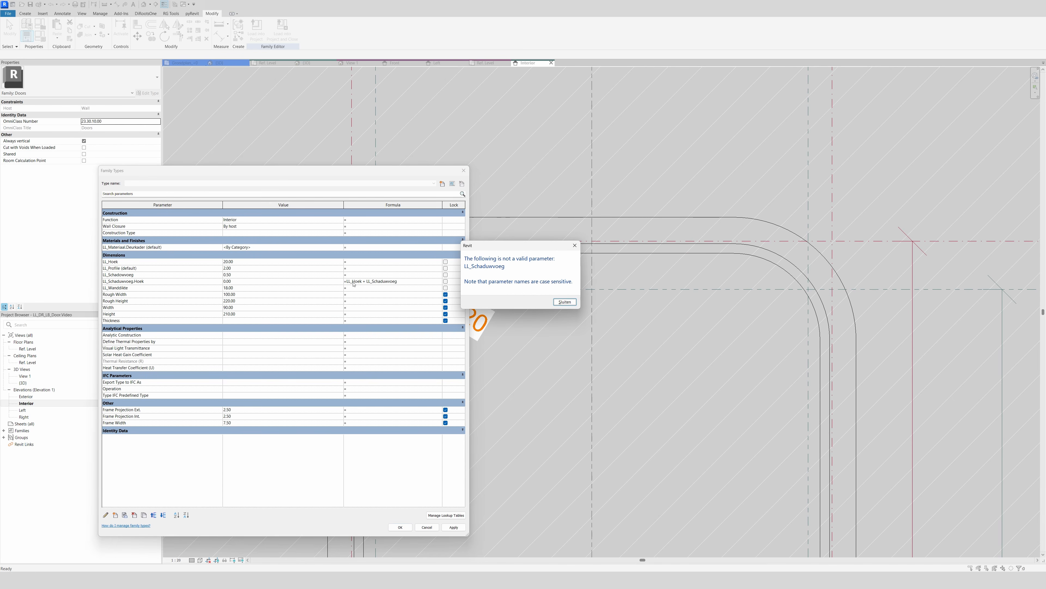
left_click(564, 301)
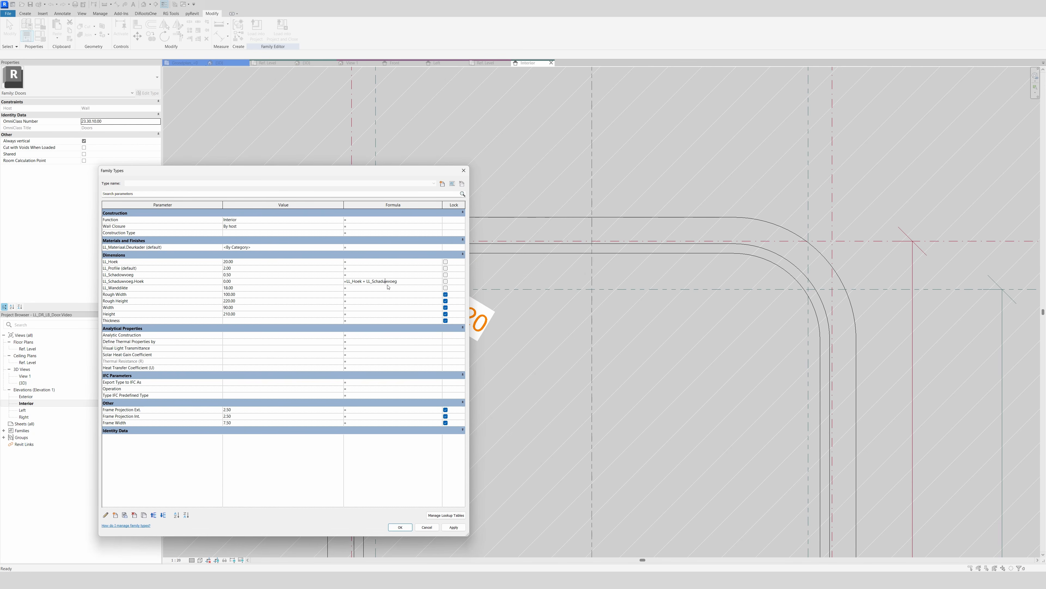
- Correct the shadow-gap corner parameter's formula to LL_Hoek + LL_Schadowvoeg and apply the family types
key("BackSpace")
key("BackSpace")
type("o")
key("Return")
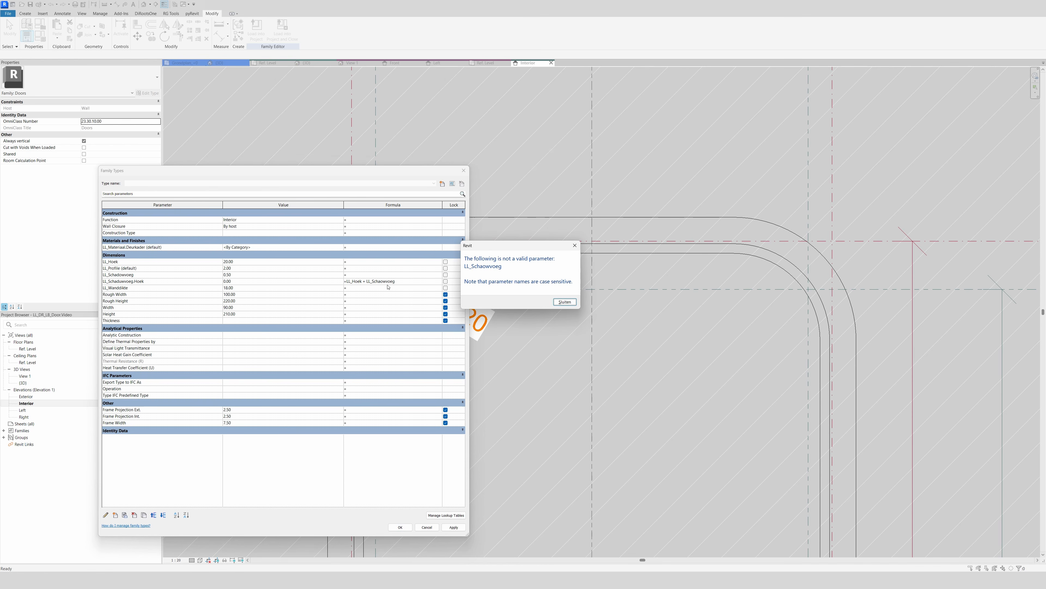
left_click(565, 303)
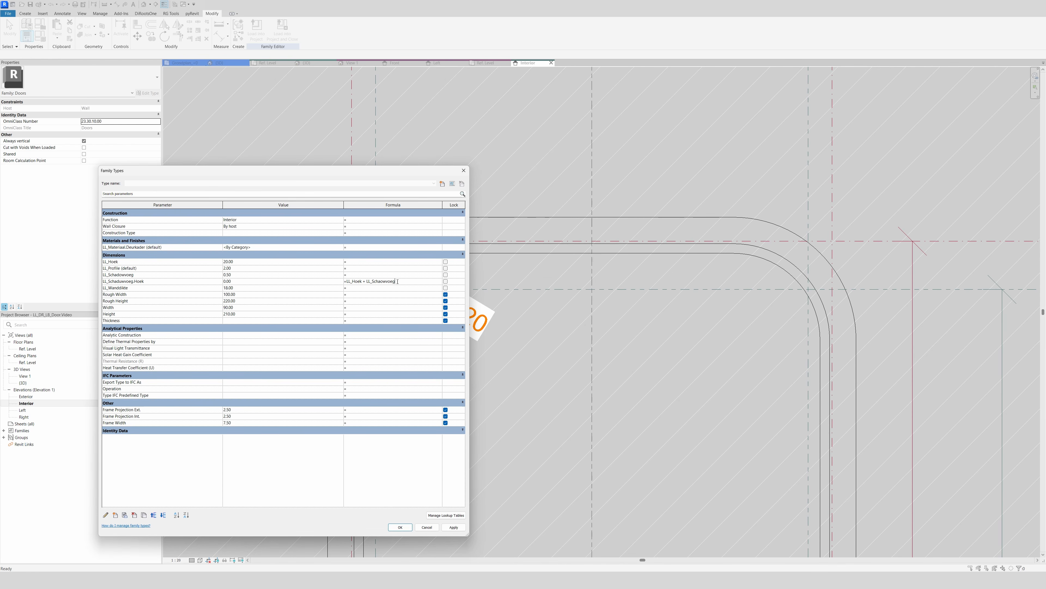
left_click_drag(398, 281, 381, 283)
key("BackSpace")
key("Return")
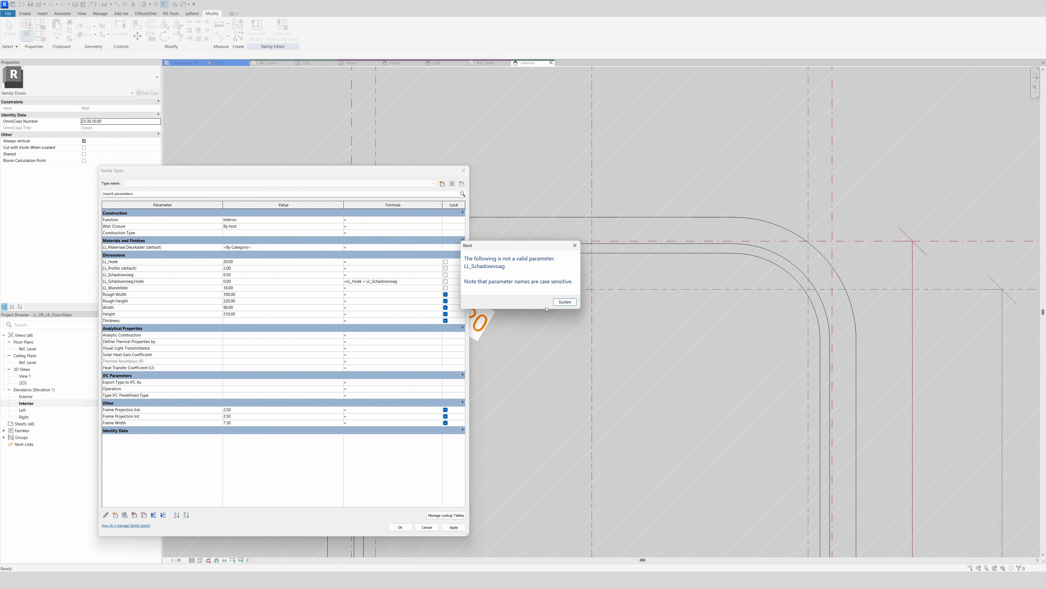
left_click(564, 302)
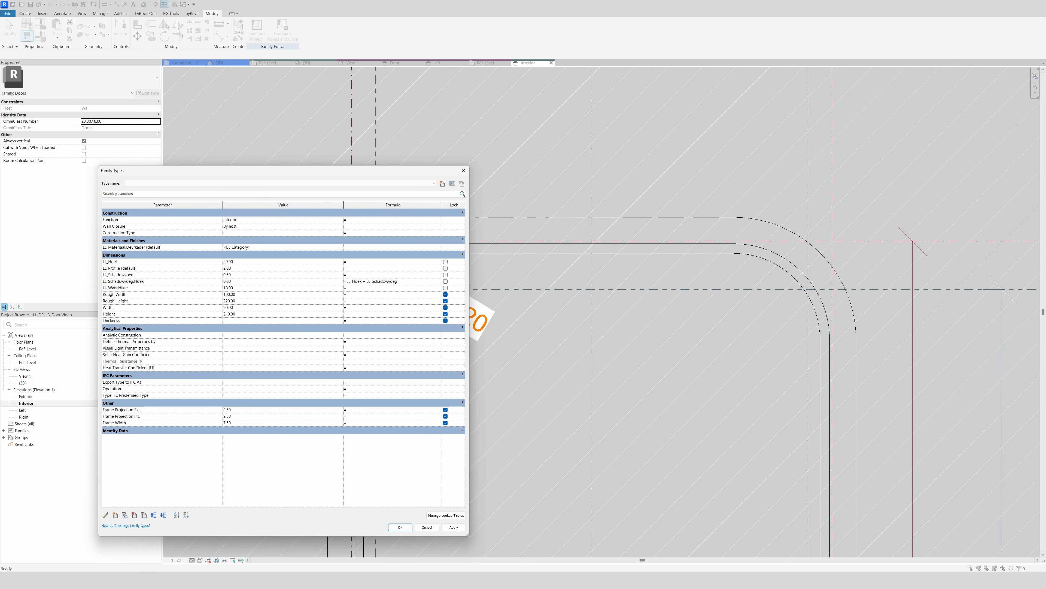
left_click(391, 288)
left_click(454, 527)
left_click(400, 528)
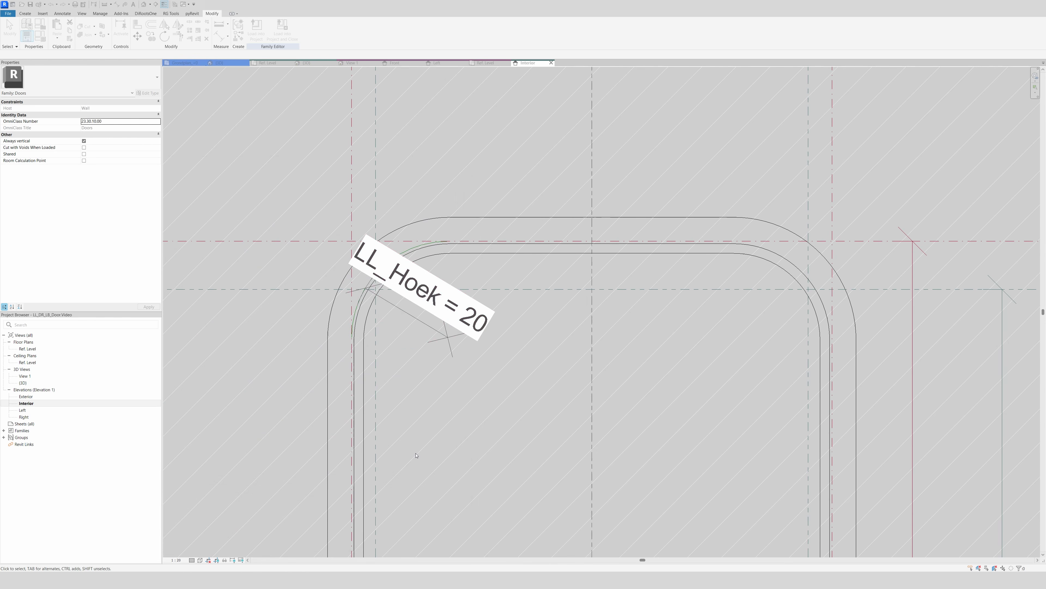
- Relabel the corner reference arc's radius dimension with the LL_Schaduwvoeg.Hoek parameter
left_click(396, 307)
left_click(300, 28)
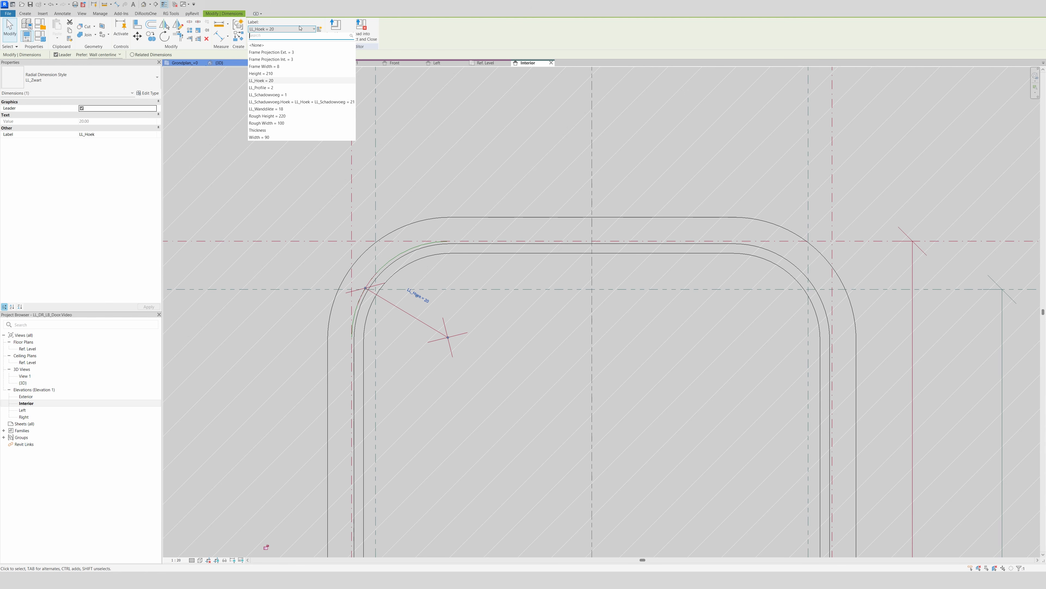
left_click(303, 102)
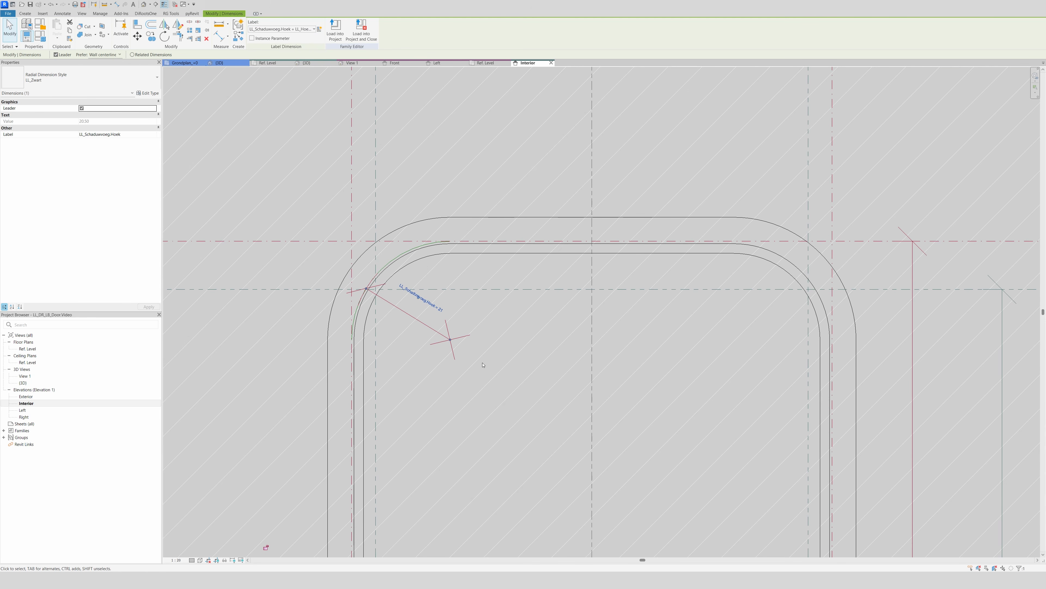
scroll(365, 284, "up", 6)
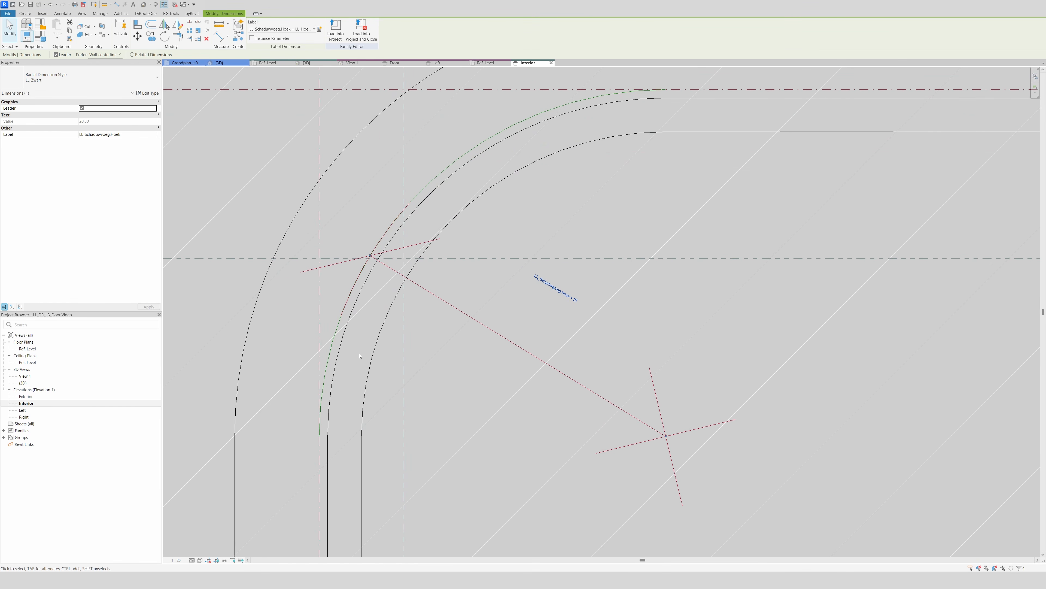
scroll(320, 406, "down", 6)
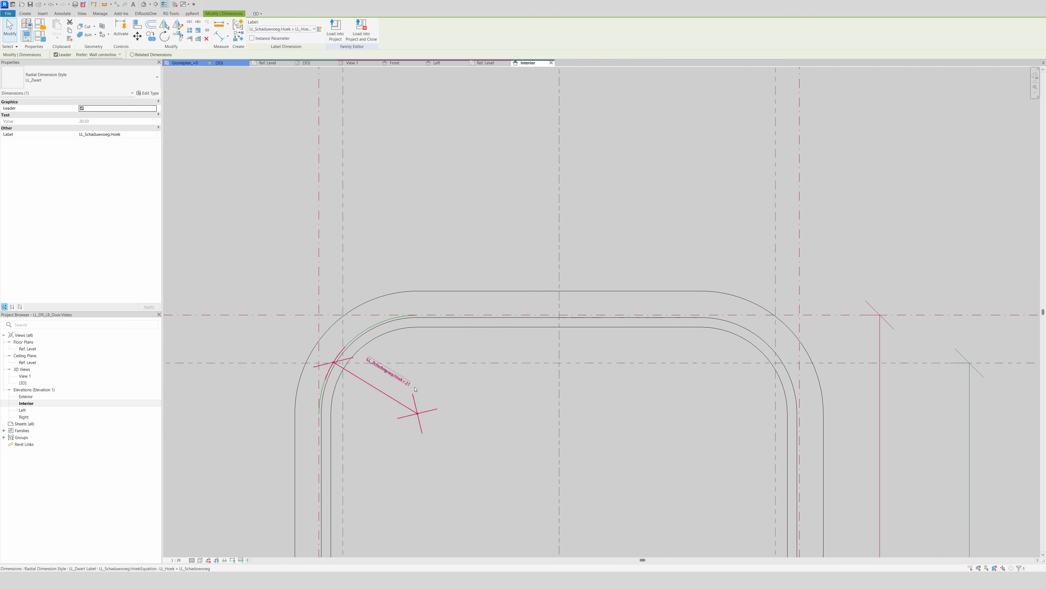
left_click(510, 417)
- Change the interior elevation's view scale so that the dimension text is drawn smaller
scroll(385, 342, "down", 3)
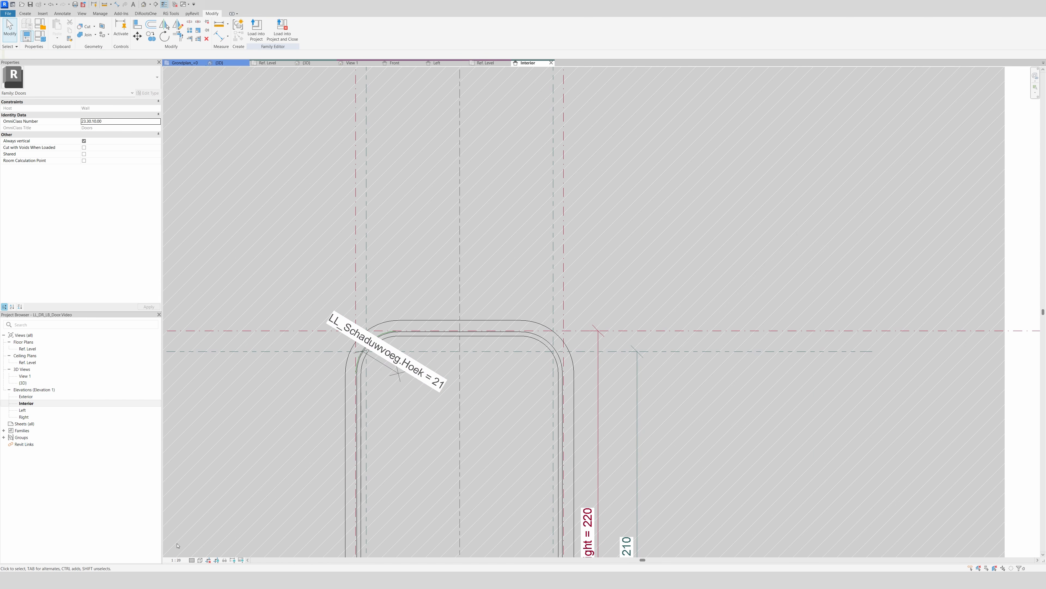
left_click(172, 561)
left_click(180, 481)
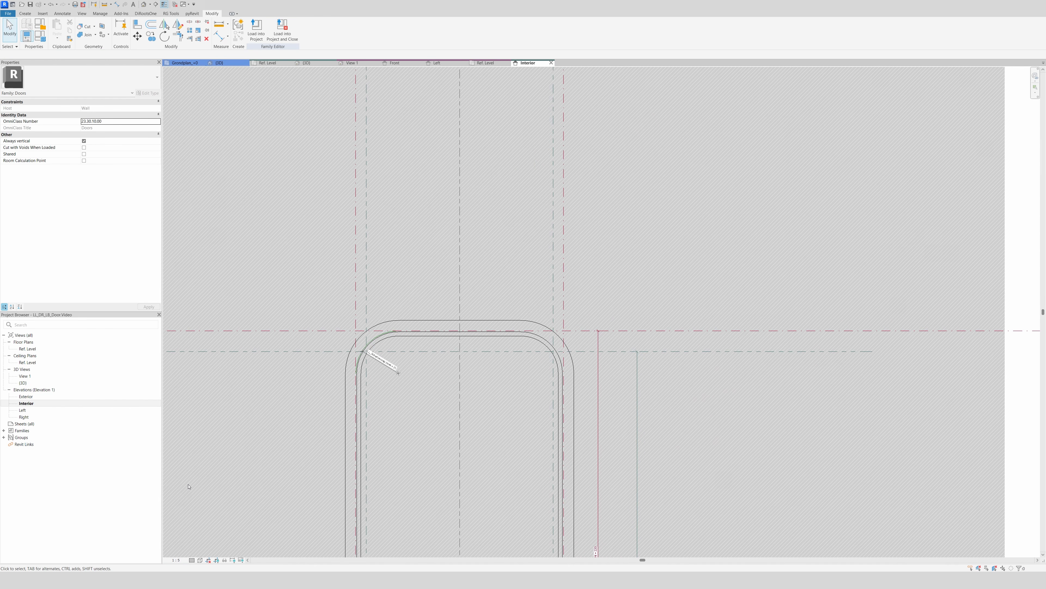
scroll(461, 364, "up", 2)
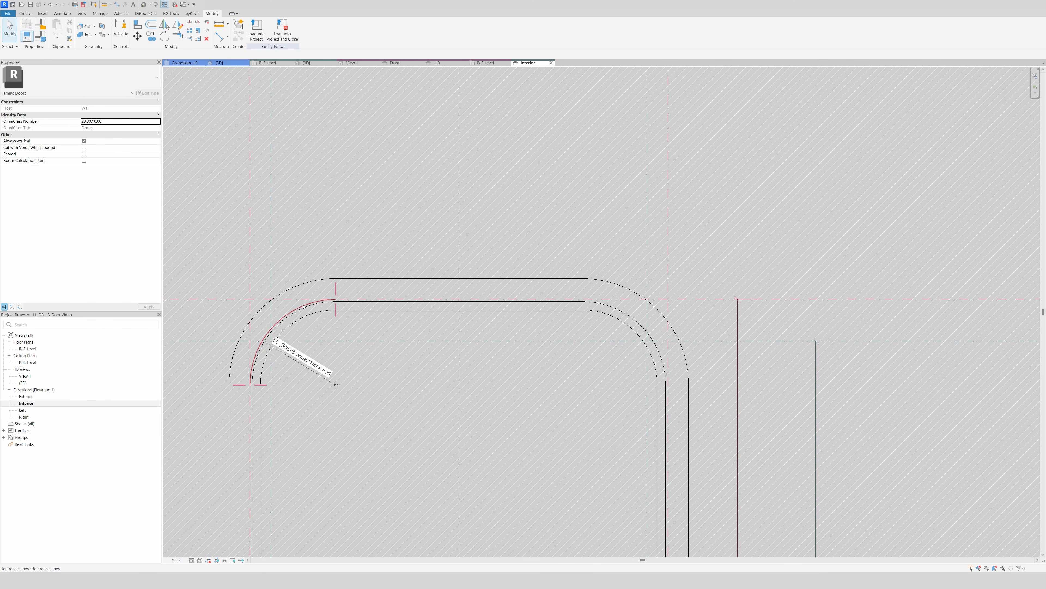
- Align the end points of the left corner reference arc with the top and left planes of the rough opening
key("a")
key("l")
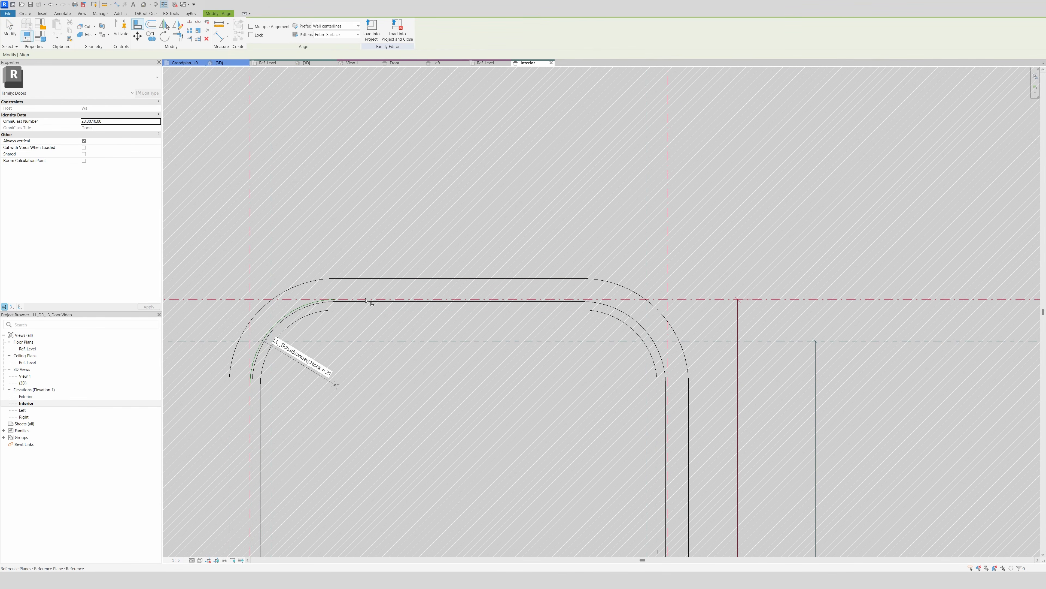
left_click(366, 300)
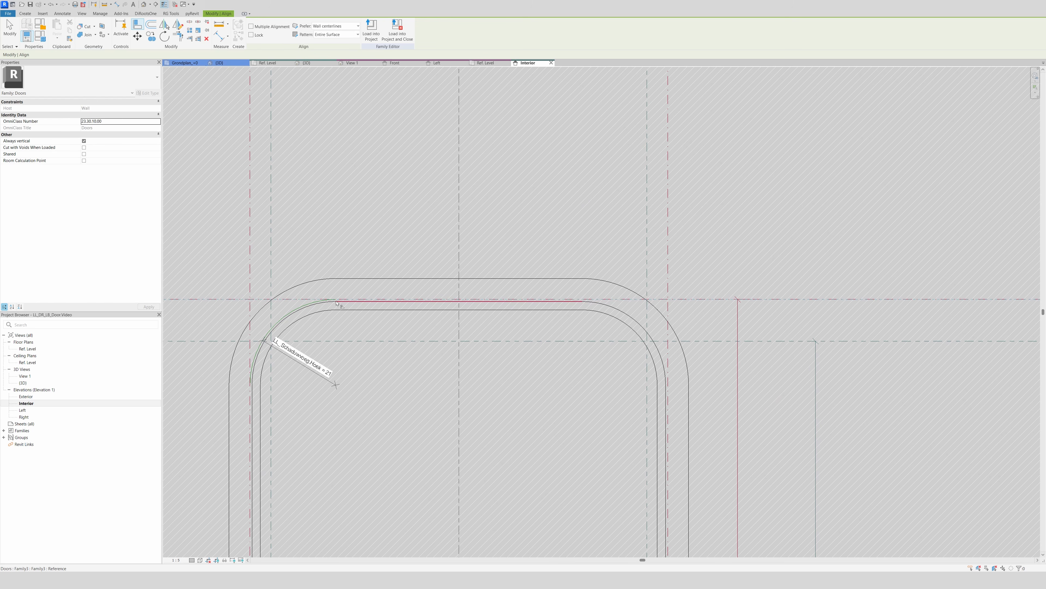
left_click(336, 303)
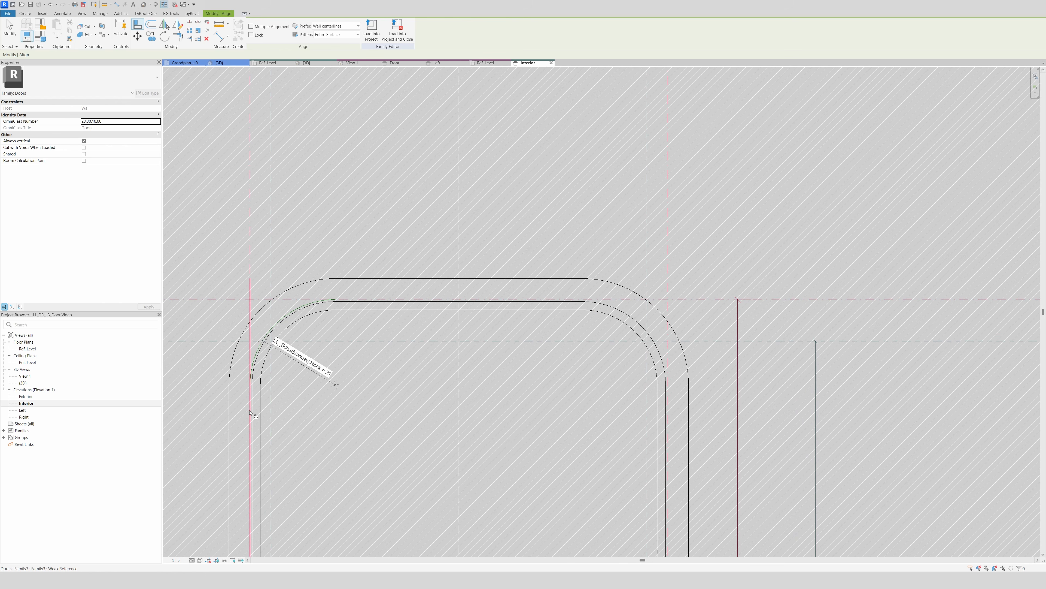
left_click(253, 382)
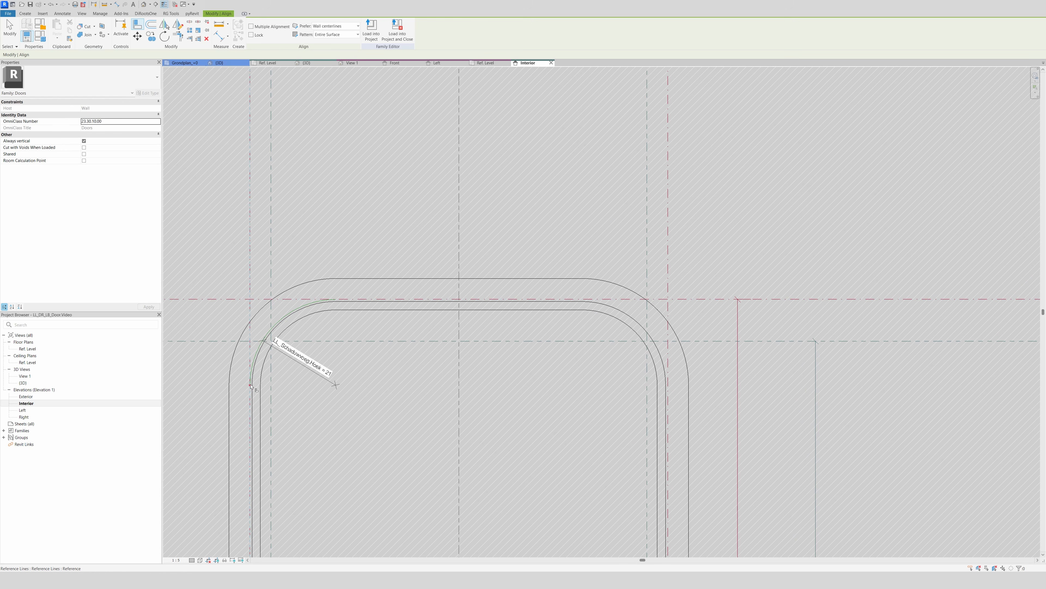
key("Escape")
key("Escape")
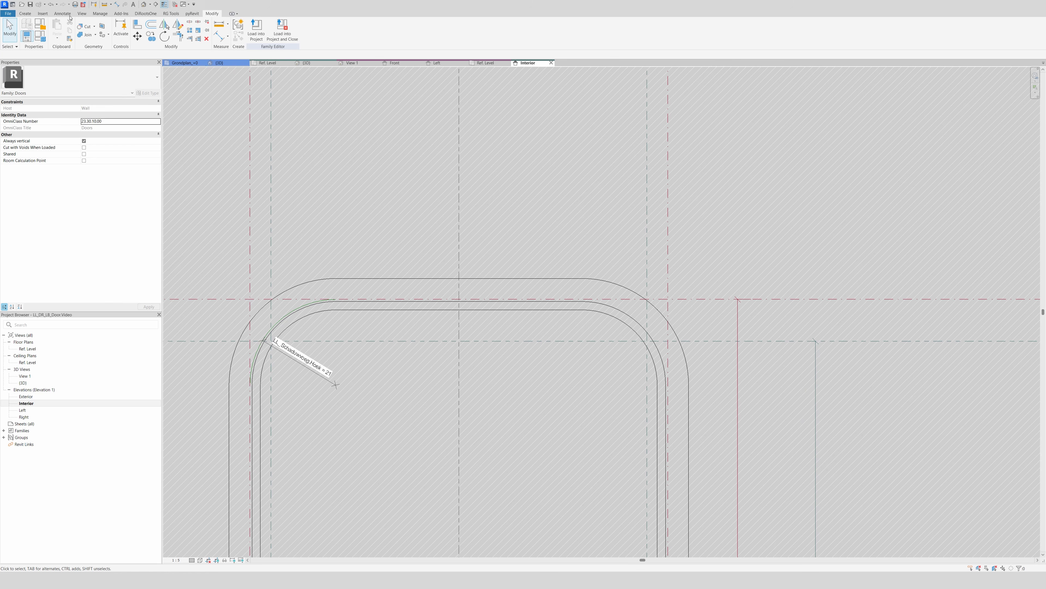
- Draw a reference arc of about 13 radius between the opening's right and top planes and make its radius dimension permanent
left_click(25, 14)
left_click(364, 29)
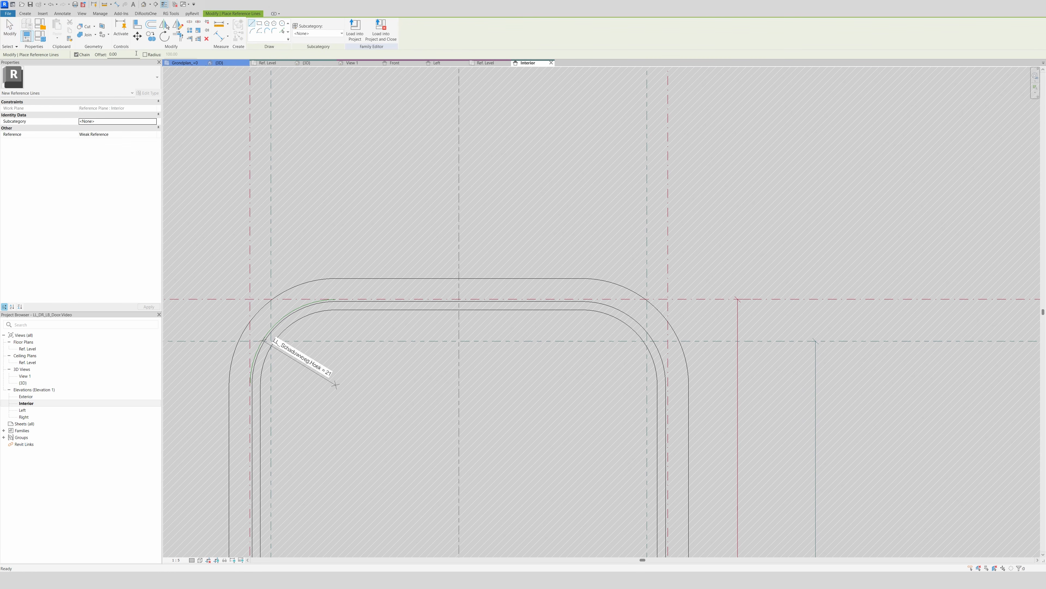
left_click(254, 32)
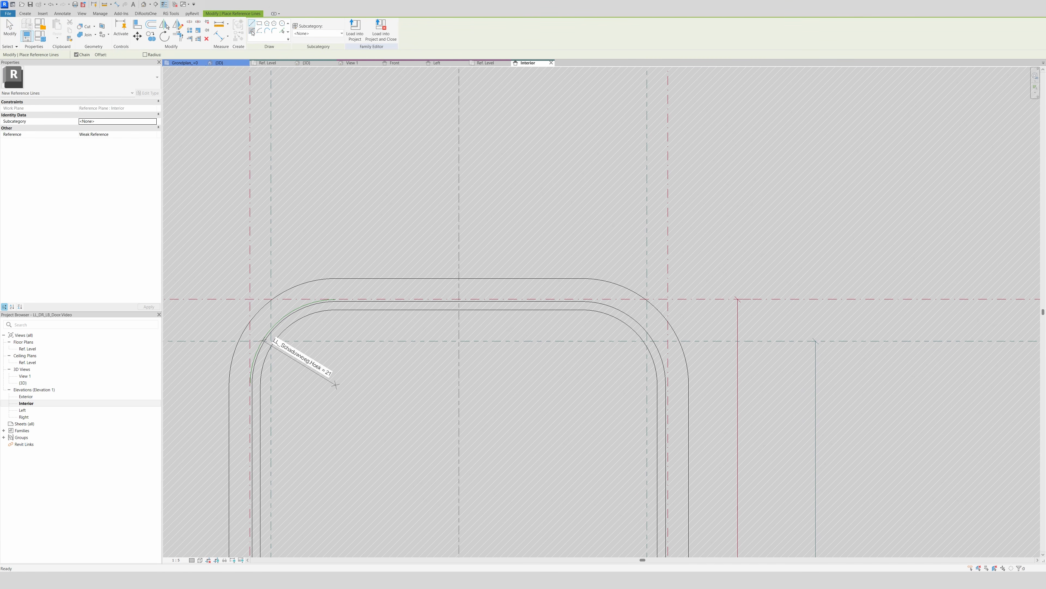
left_click(669, 354)
left_click(615, 300)
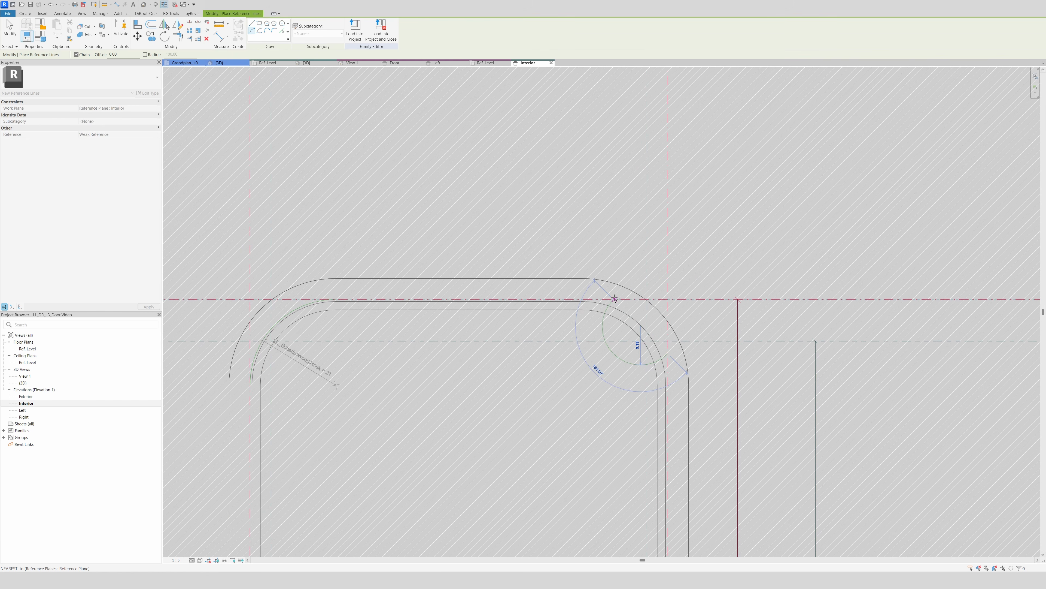
left_click(637, 306)
key("Escape")
key("Escape")
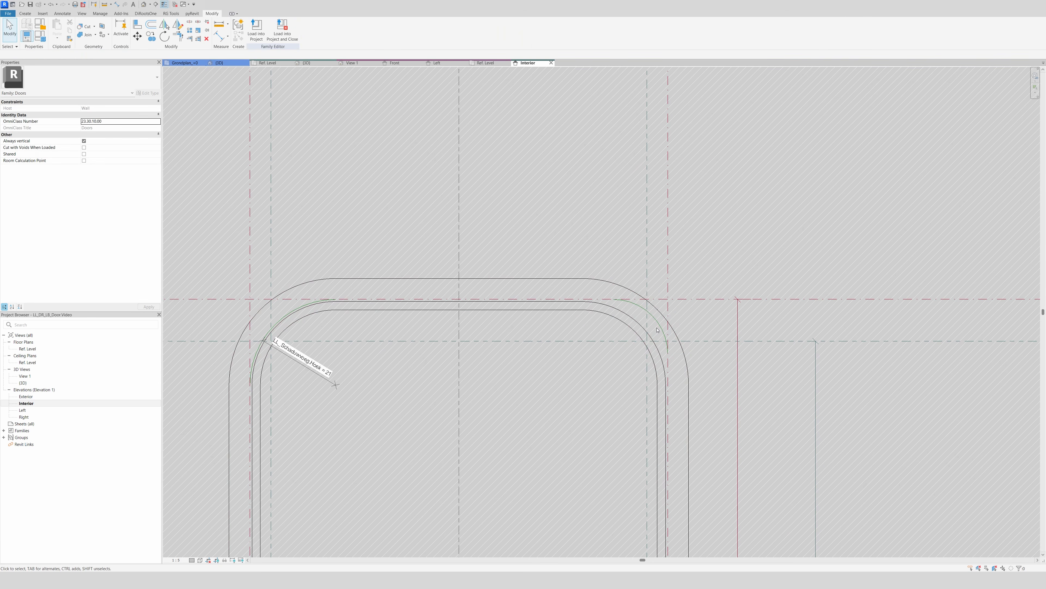
left_click(640, 307)
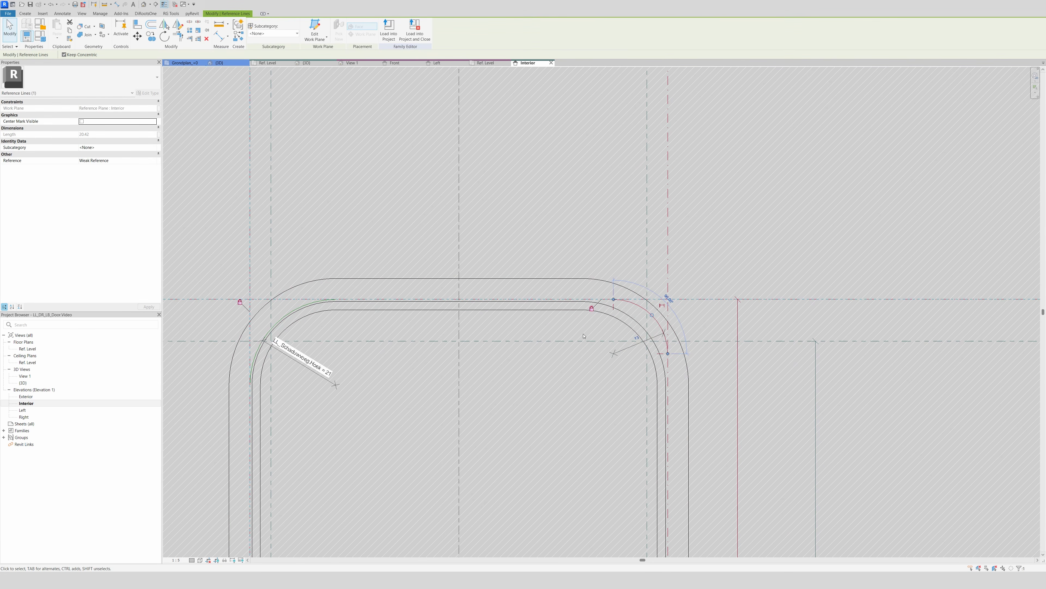
key("Escape")
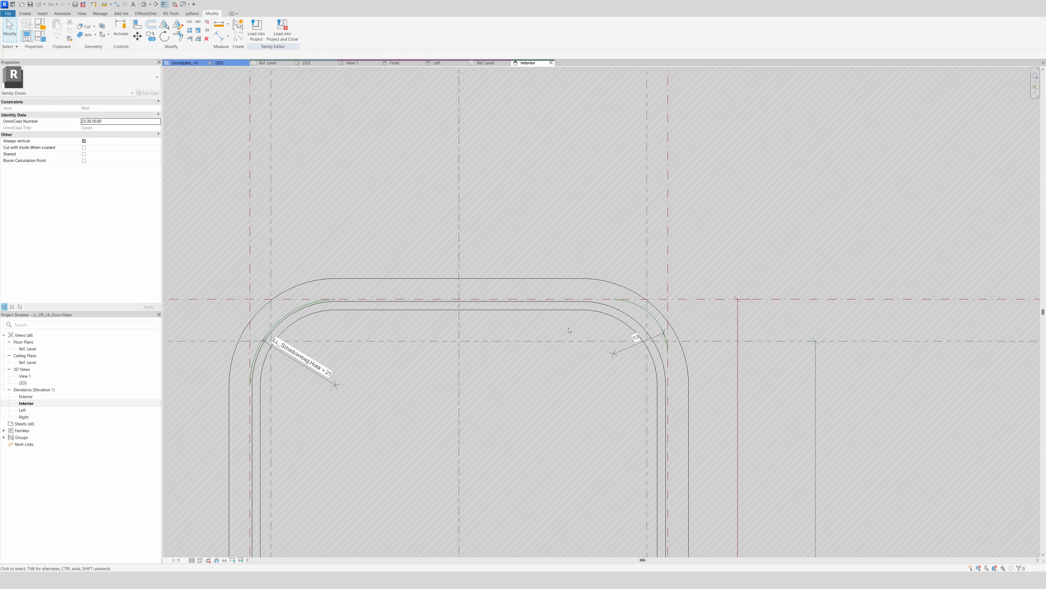
- Align the end points of the right corner reference arc with the top and right planes of the rough opening
key("a")
key("l")
left_click(577, 302)
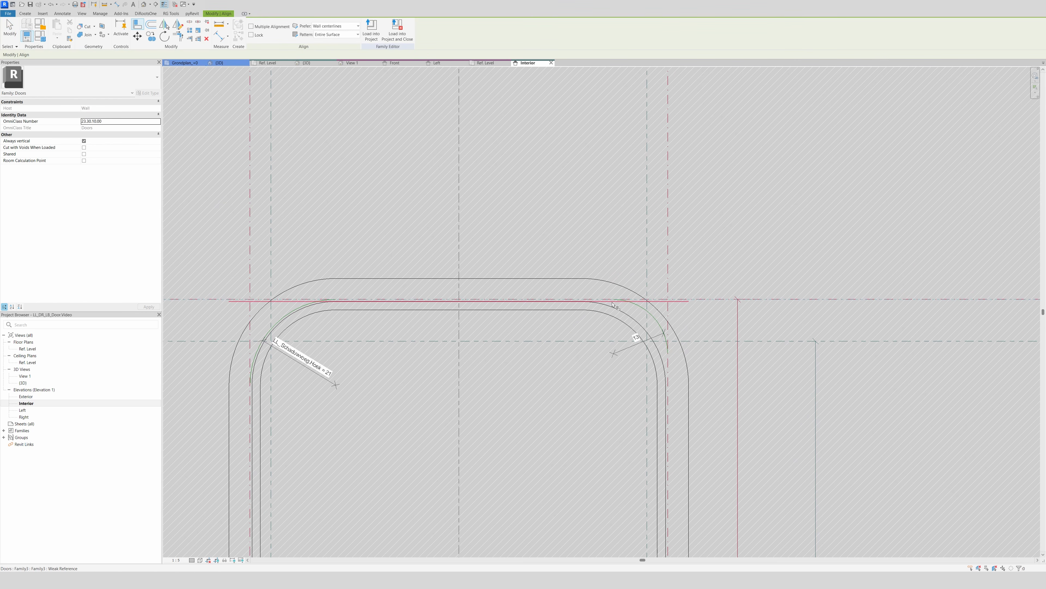
left_click(616, 303)
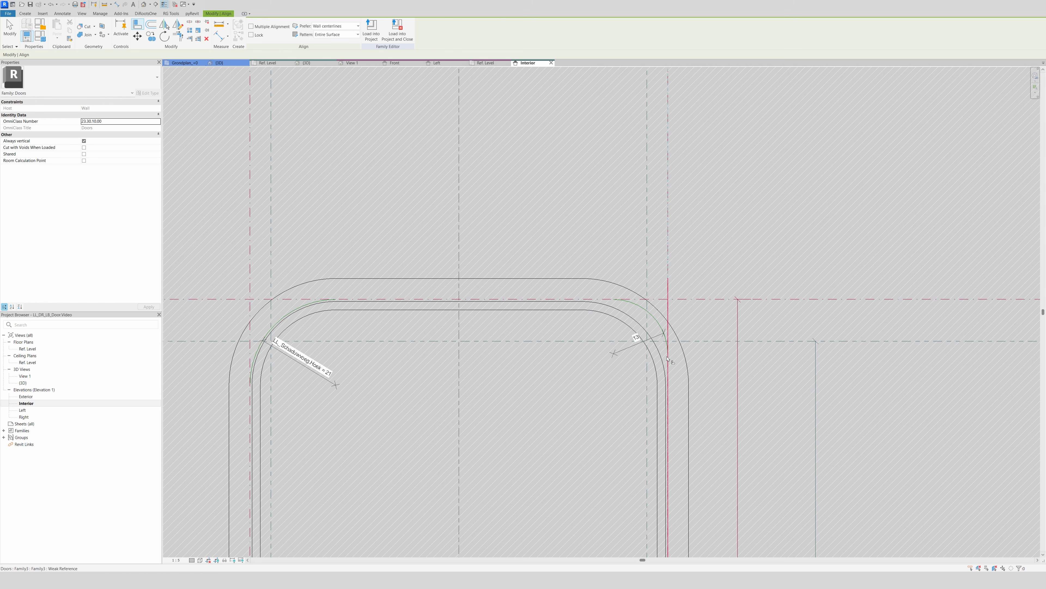
key("Tab")
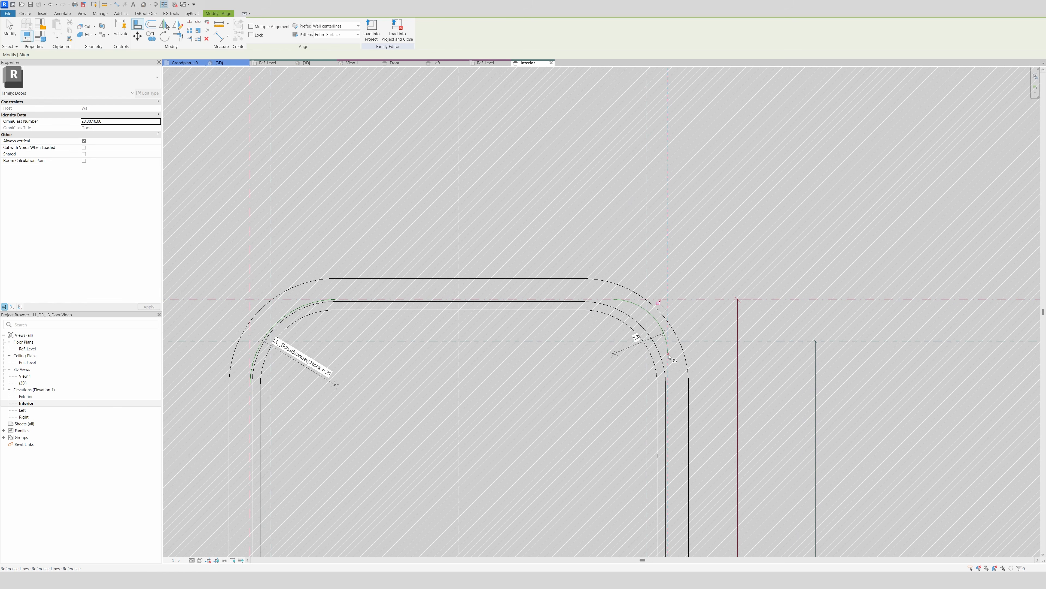
key("Escape")
key("Escape")
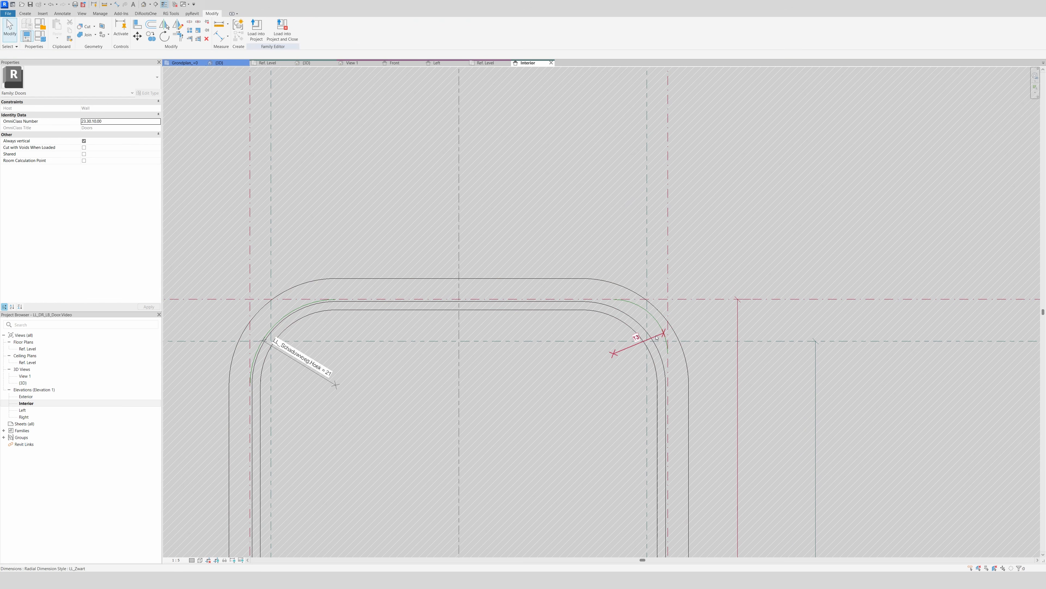
- Label the right corner arc's radius dimension with the LL_Schaduwvoeg.Hoek parameter
left_click(642, 341)
left_click(282, 29)
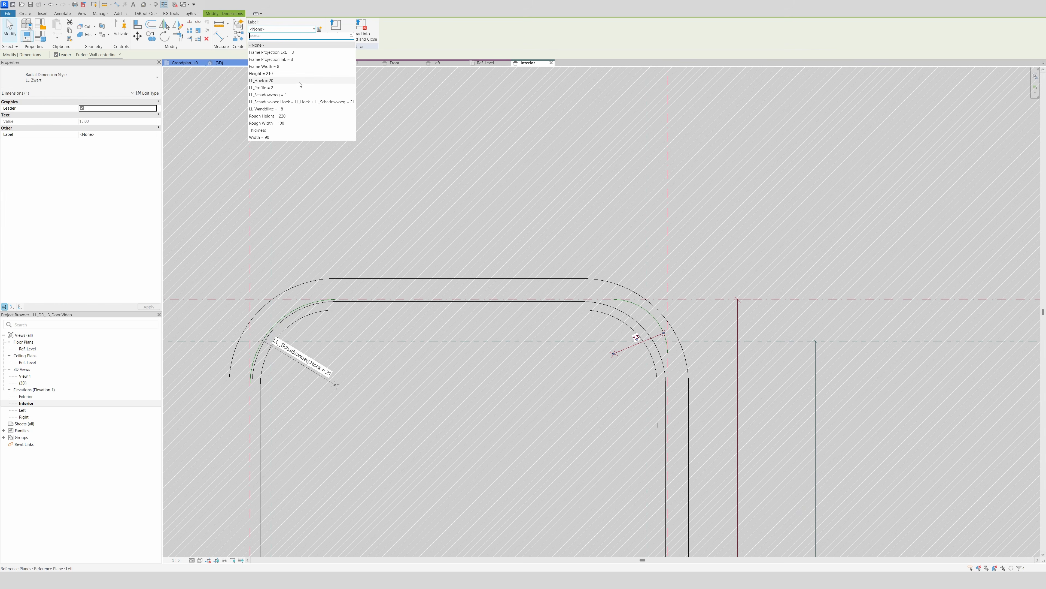
left_click(289, 102)
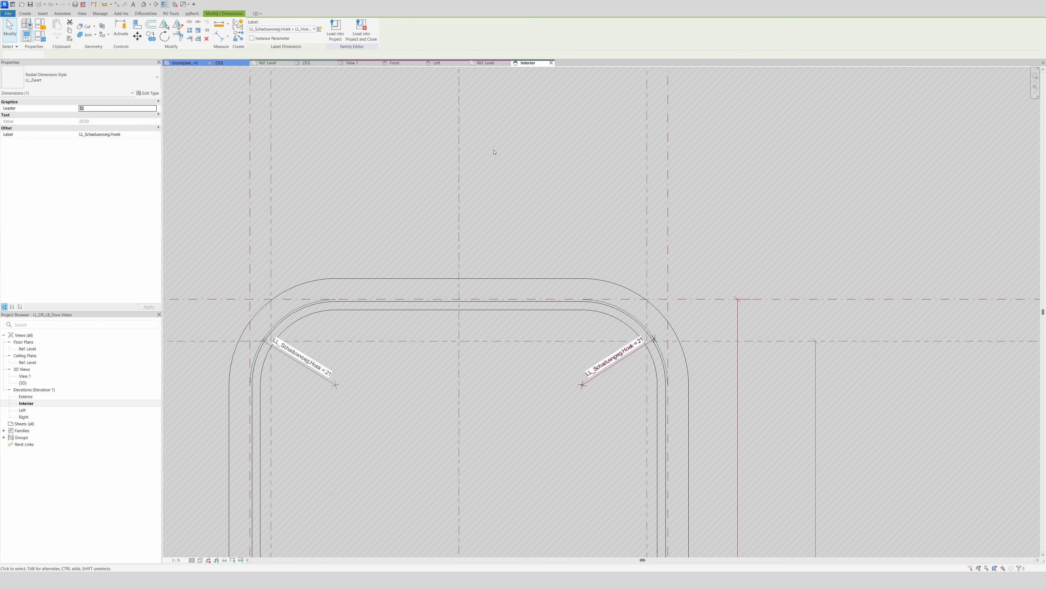
scroll(509, 391, "down", 5)
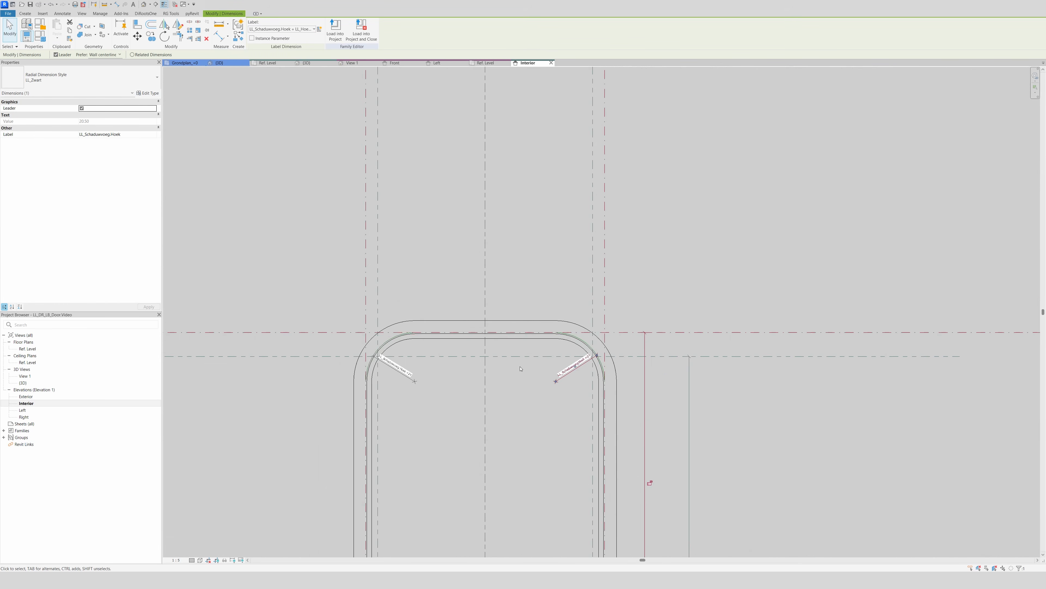
key("Escape")
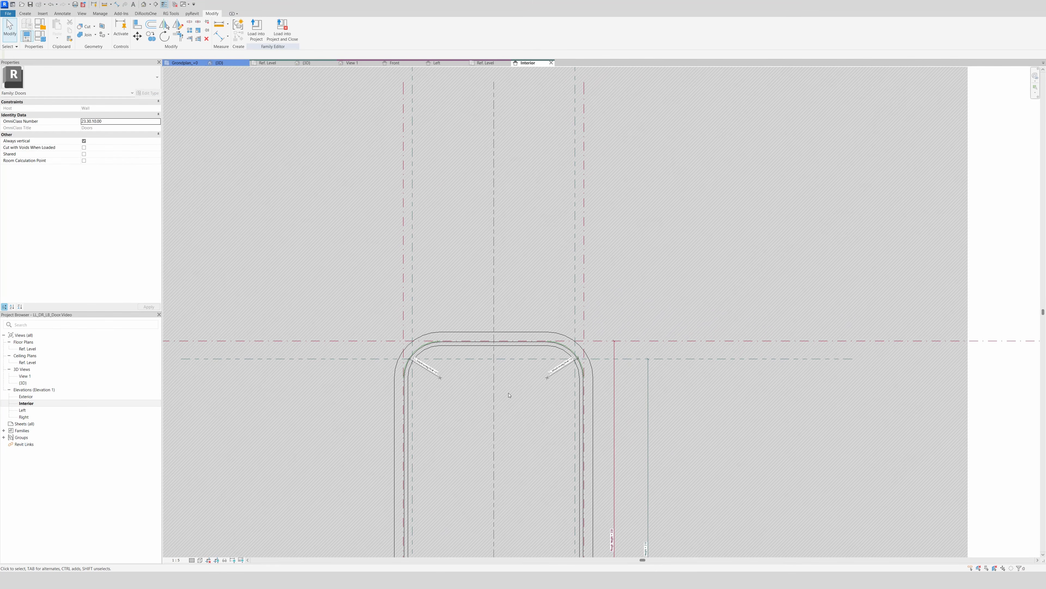
scroll(509, 395, "down", 3)
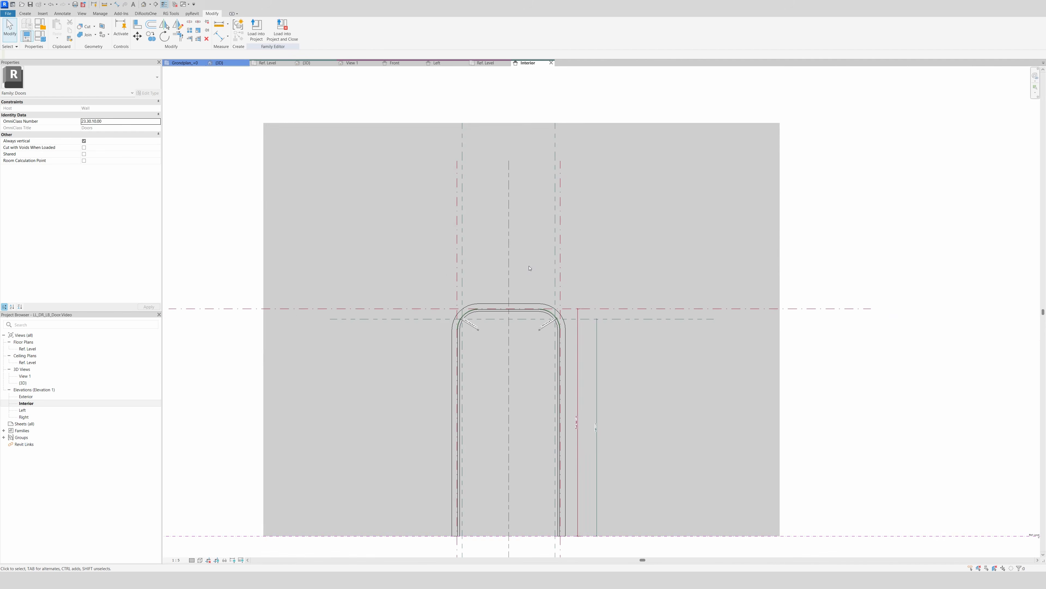
scroll(490, 412, "up", 3)
scroll(481, 347, "down", 2)
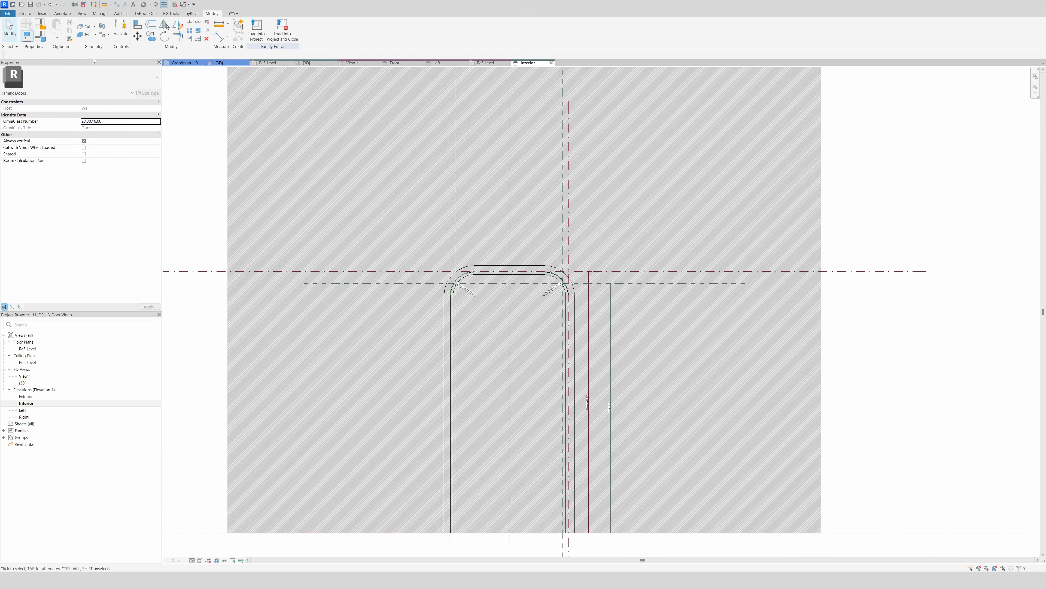
left_click(25, 13)
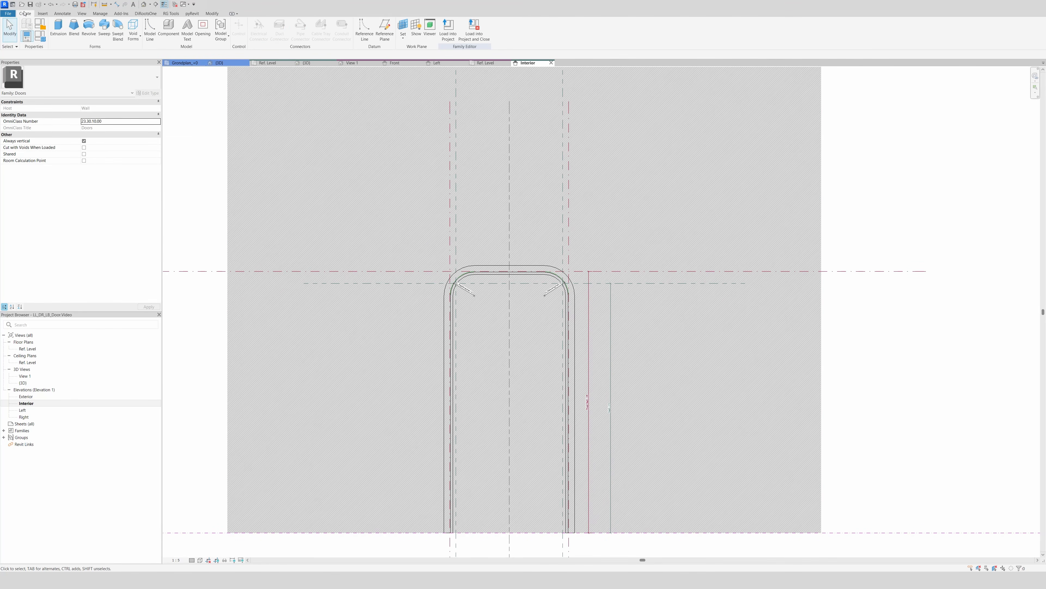
left_click(43, 13)
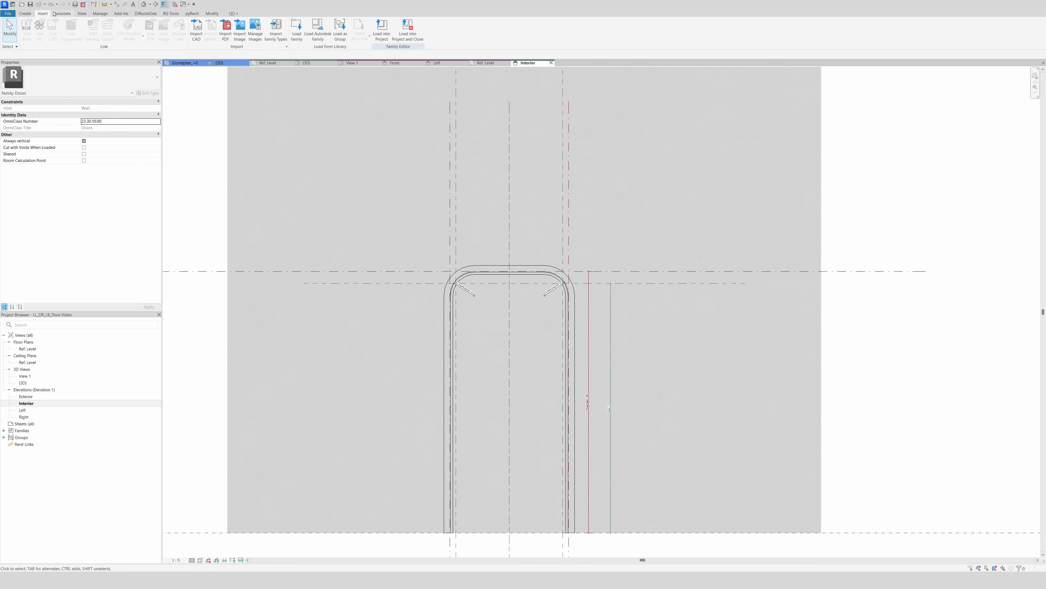
left_click(62, 13)
- Start a void extrusion and pick locked sketch lines on the rough opening's left, top and right planes and the Ref. Level line
left_click(25, 13)
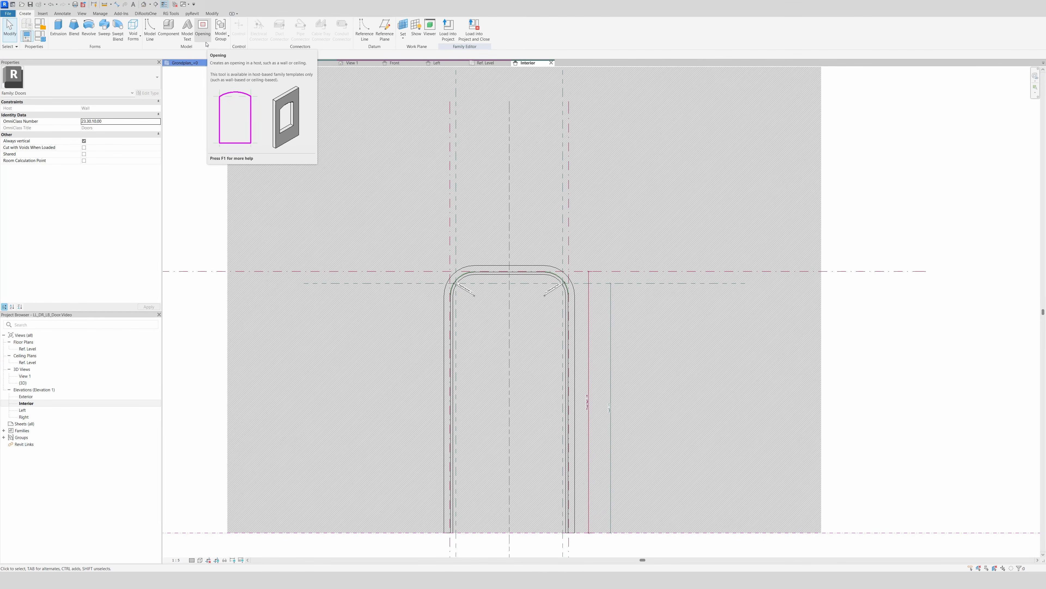
left_click(137, 43)
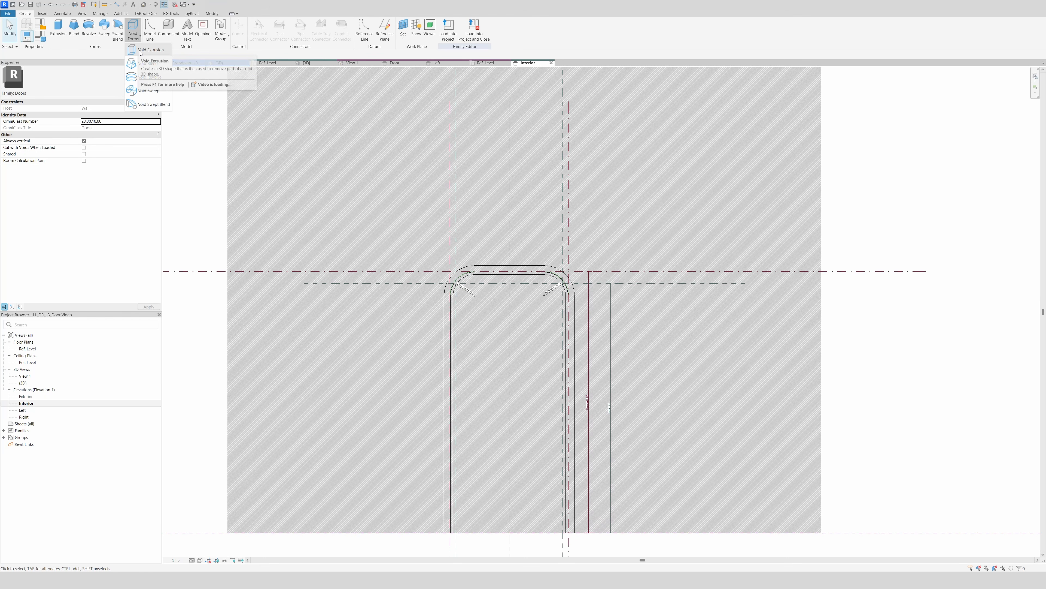
left_click(149, 50)
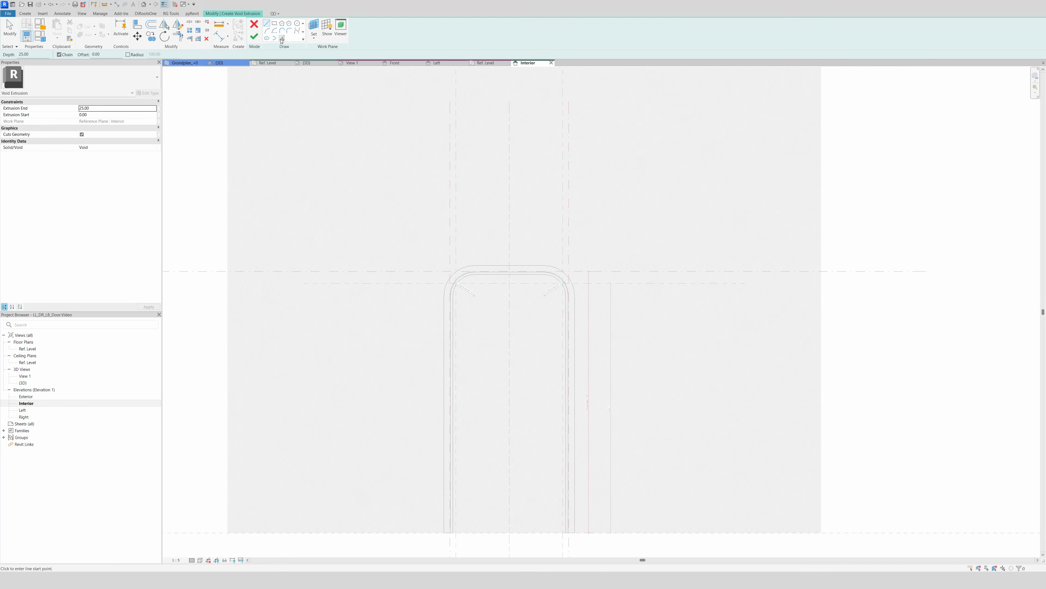
left_click(282, 40)
scroll(480, 175, "down", 1)
scroll(470, 157, "up", 4)
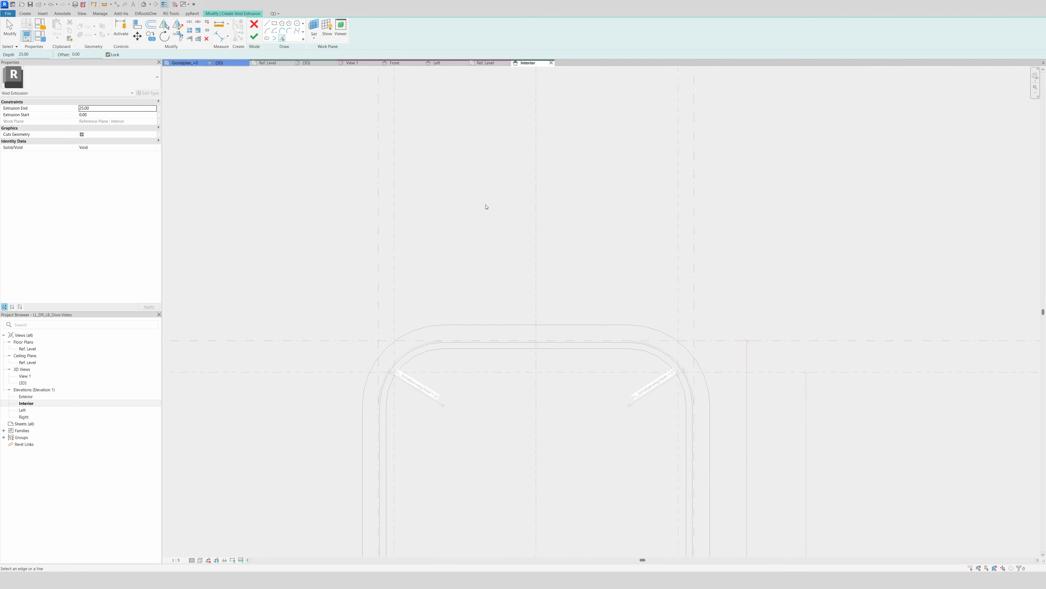
left_click(379, 285)
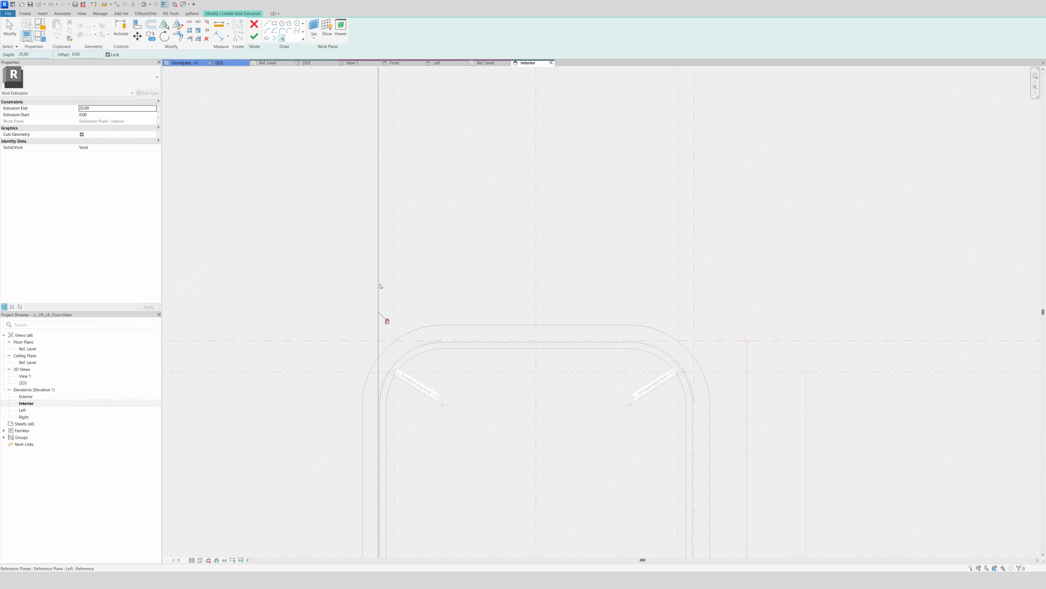
left_click(338, 341)
left_click(694, 280)
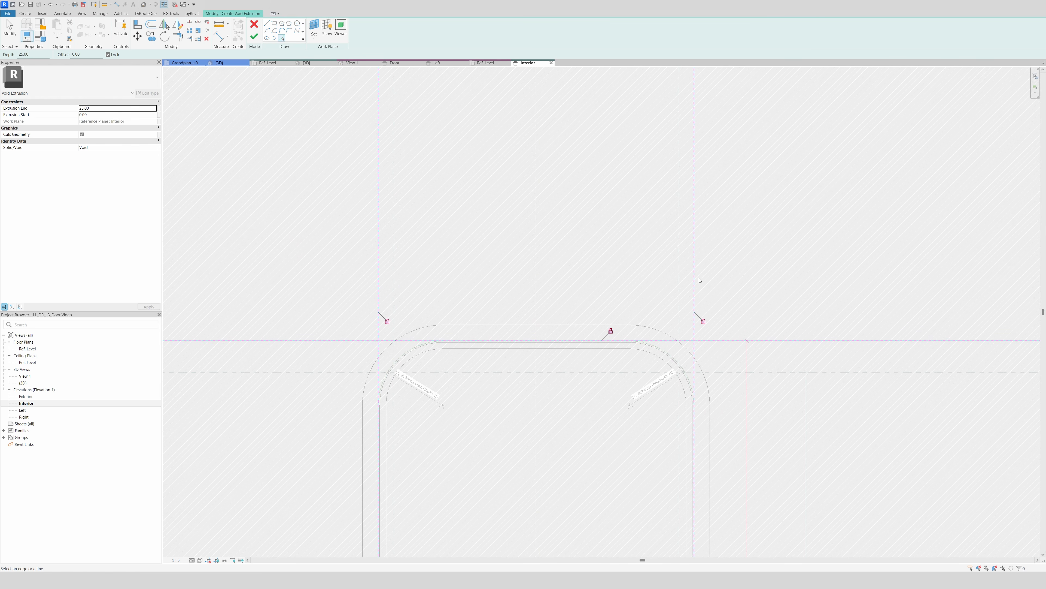
scroll(618, 246, "down", 1)
scroll(490, 203, "down", 3)
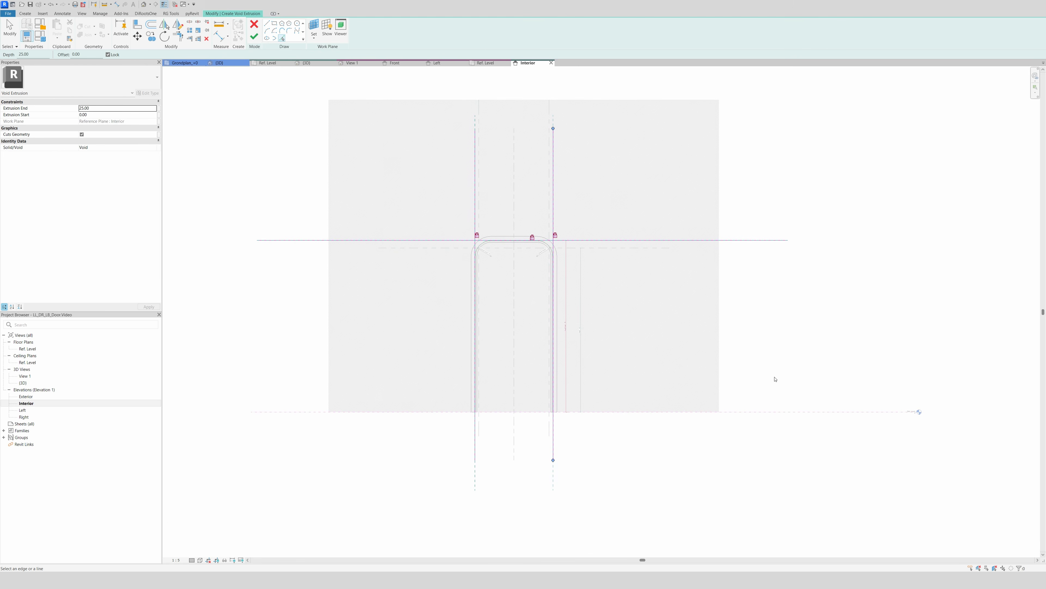
left_click(795, 415)
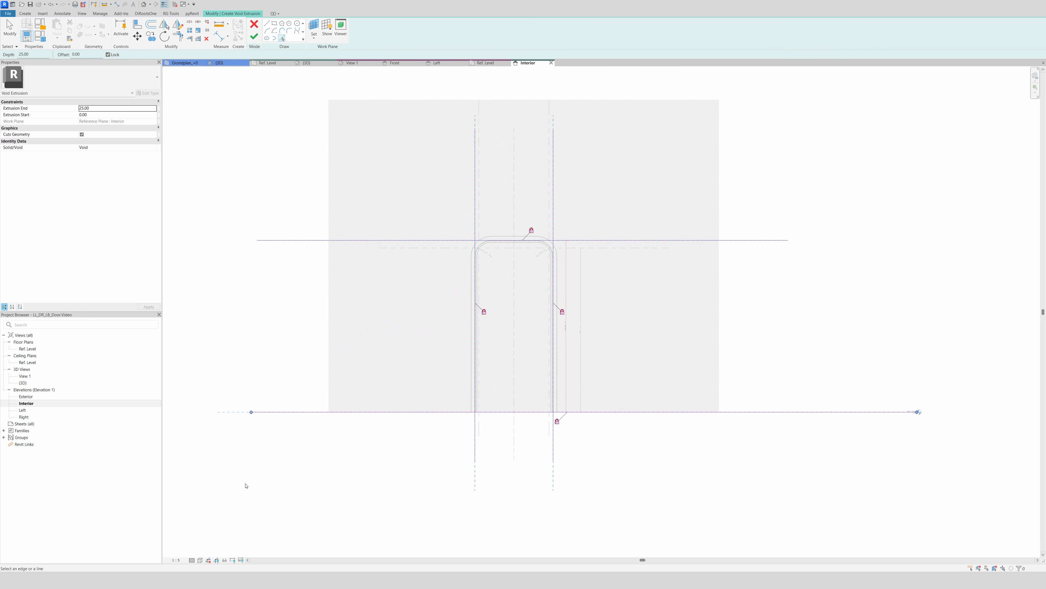
- Set the view scale to 1:10 and add both corner reference arcs to the void sketch as picked lines
left_click(178, 560)
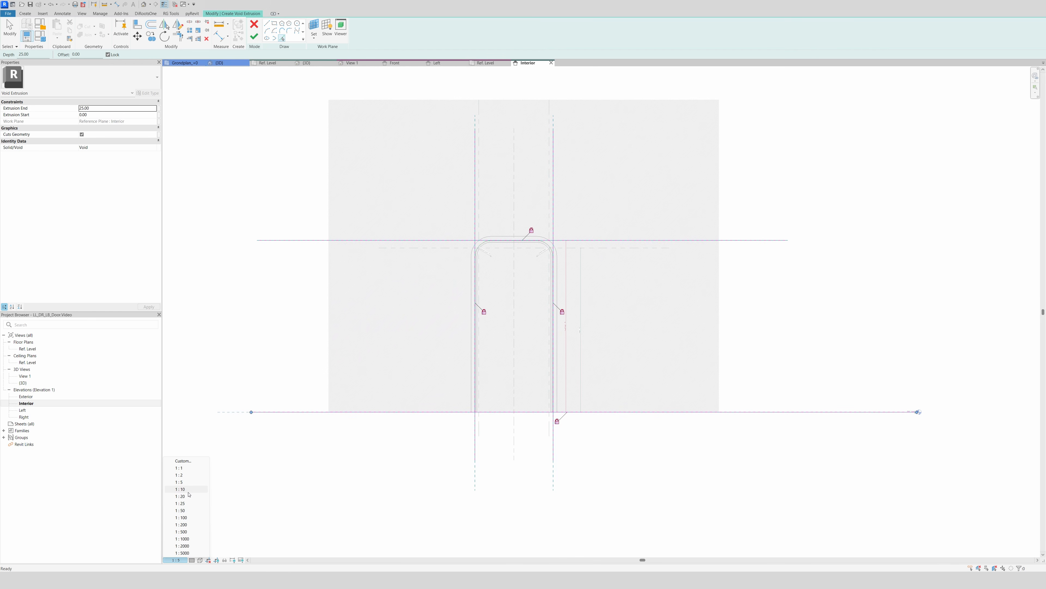
left_click(204, 489)
scroll(542, 318, "up", 8)
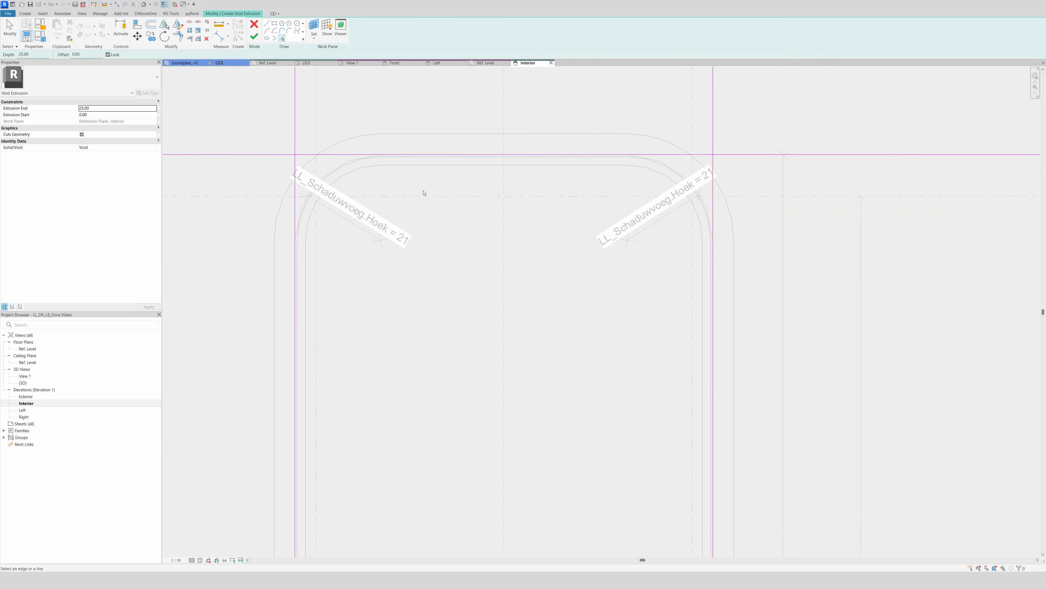
scroll(329, 142, "up", 3)
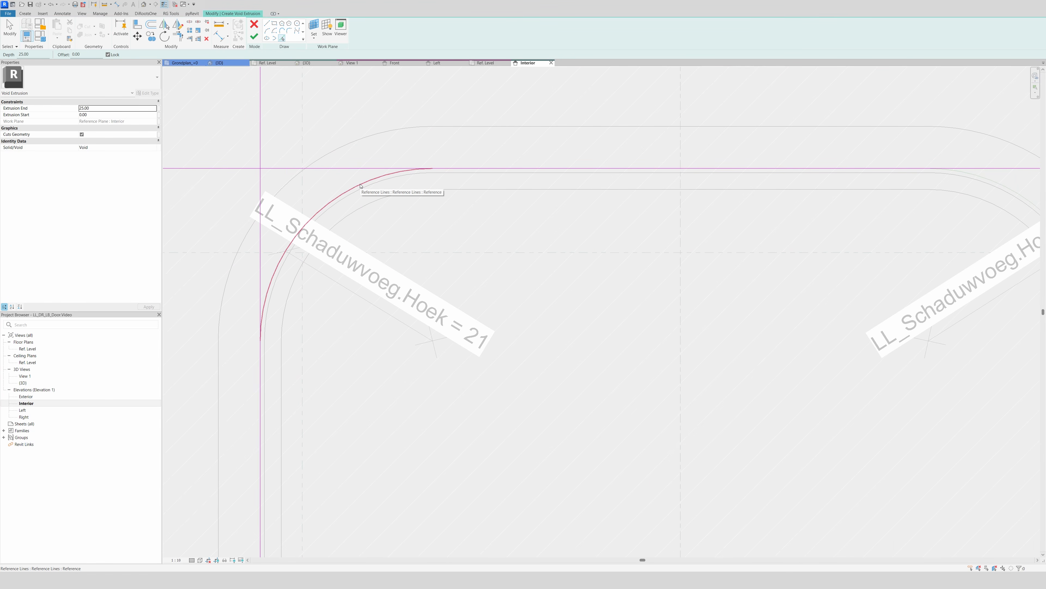
scroll(468, 178, "down", 2)
middle_click_drag(467, 178, 318, 173)
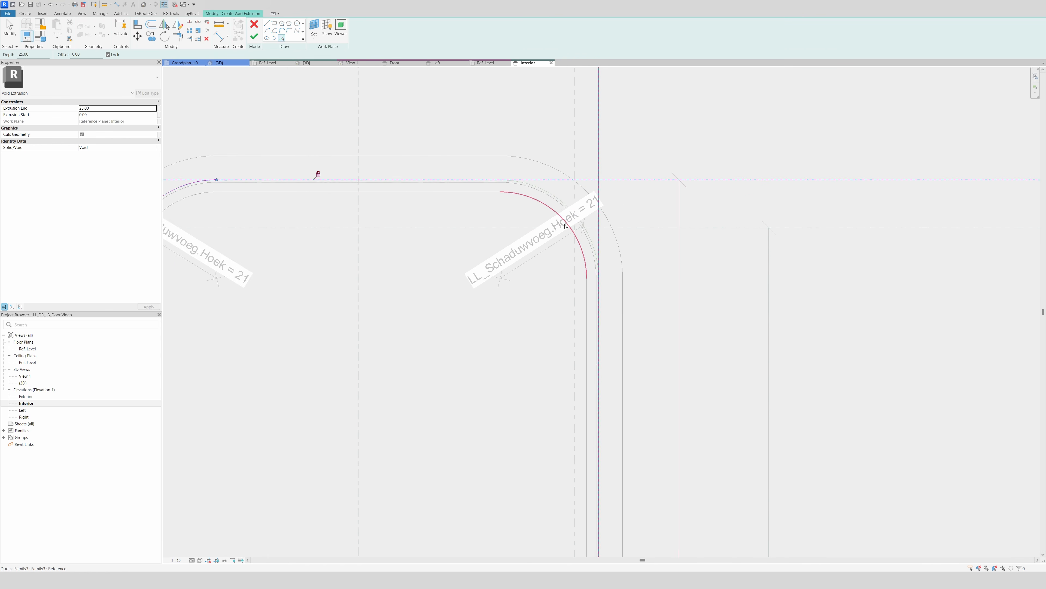
scroll(560, 195, "up", 1)
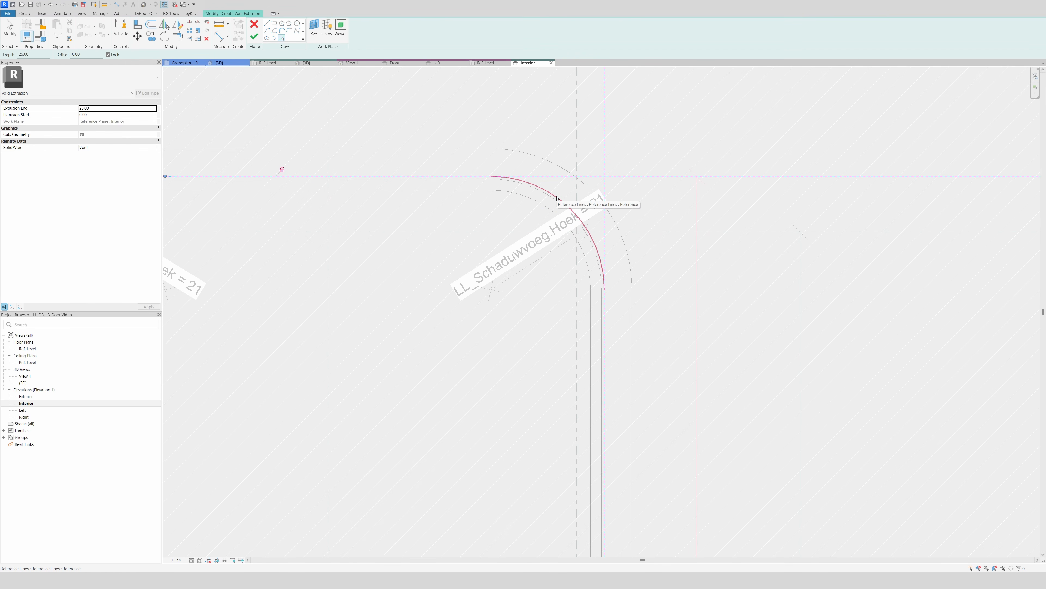
scroll(554, 319, "down", 2)
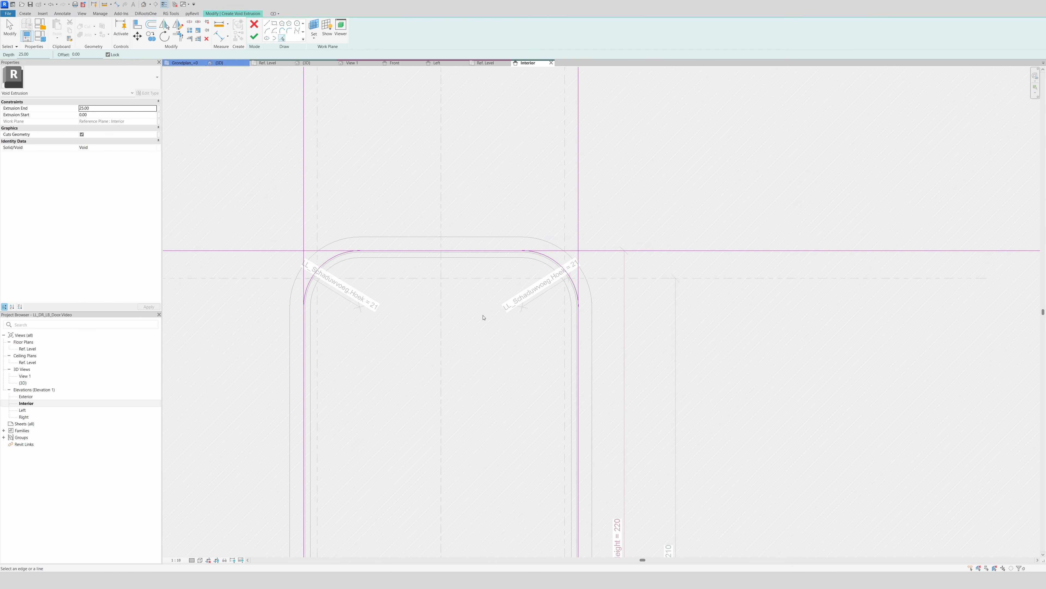
key("Escape")
- Trim the void sketch's top line and both side lines to the two corner arcs
key("t")
key("r")
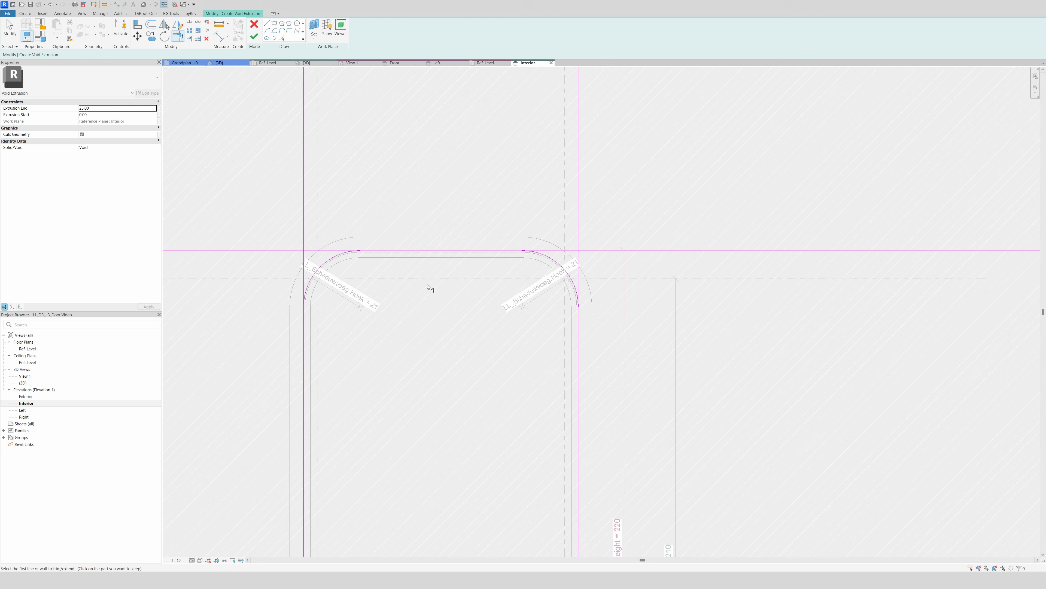
left_click(374, 250)
left_click(305, 318)
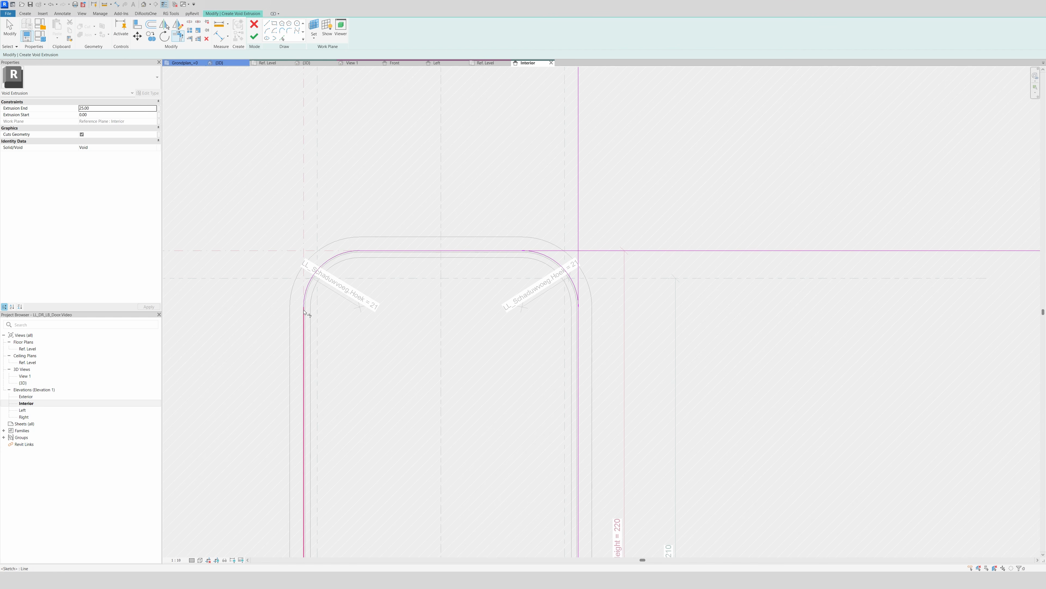
left_click(507, 251)
left_click(550, 258)
left_click(570, 283)
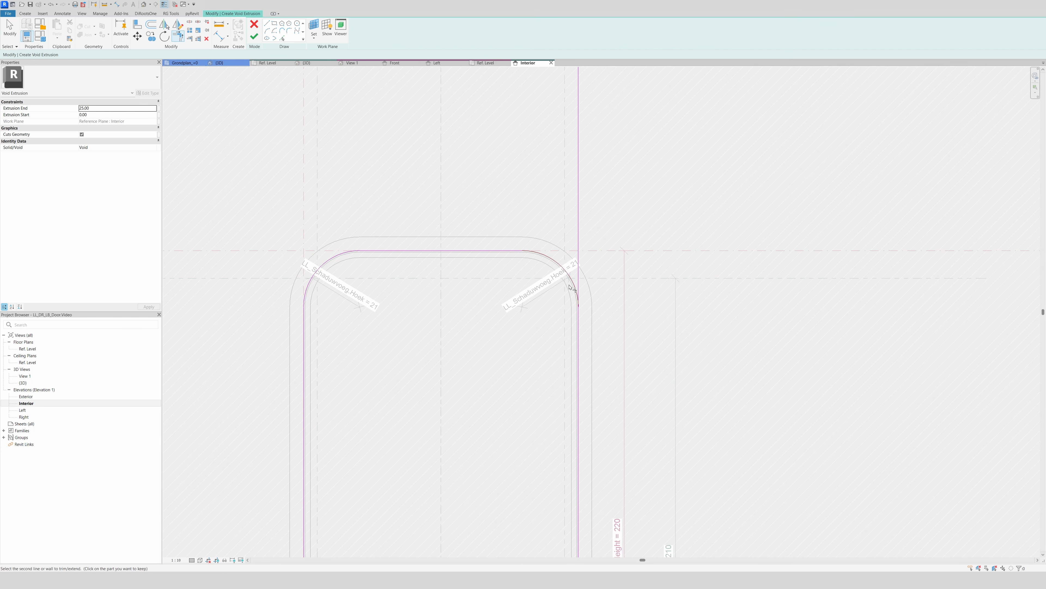
left_click(578, 311)
- Trim both side lines with the floor-level line to close the void sketch
scroll(578, 312, "down", 5)
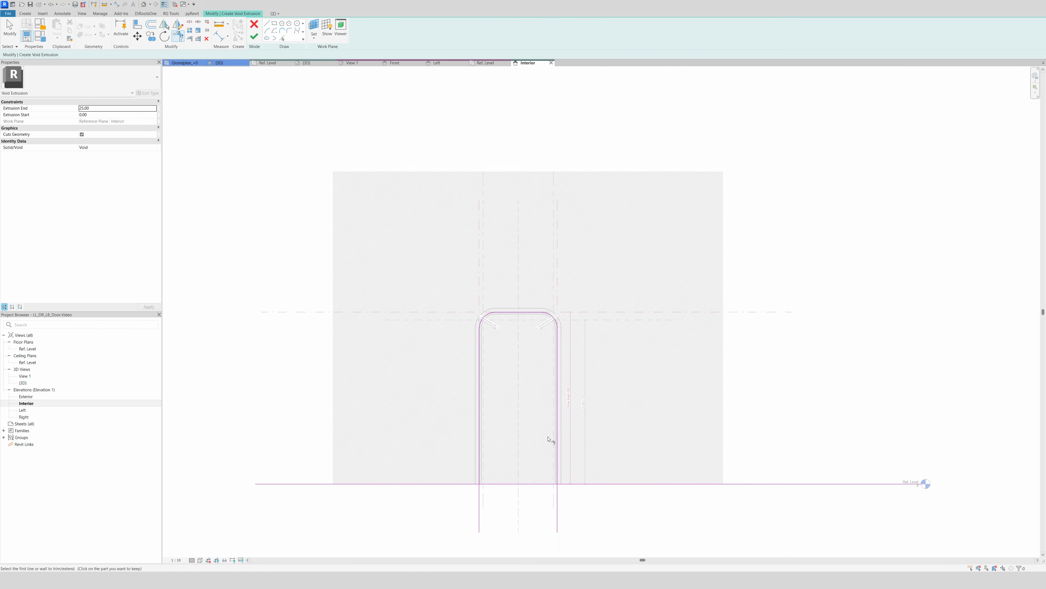
left_click(557, 464)
left_click(515, 484)
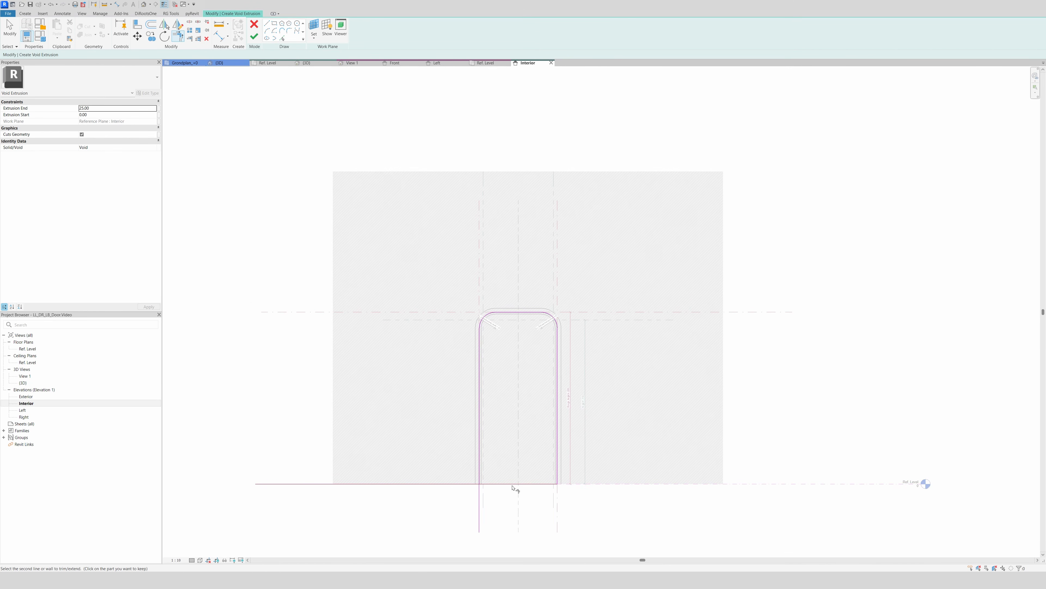
left_click(481, 479)
- Check the join tangency constraints on both corner arcs and finish the void extrusion sketch
scroll(515, 321, "up", 2)
scroll(480, 312, "up", 4)
key("Escape")
left_click(478, 315)
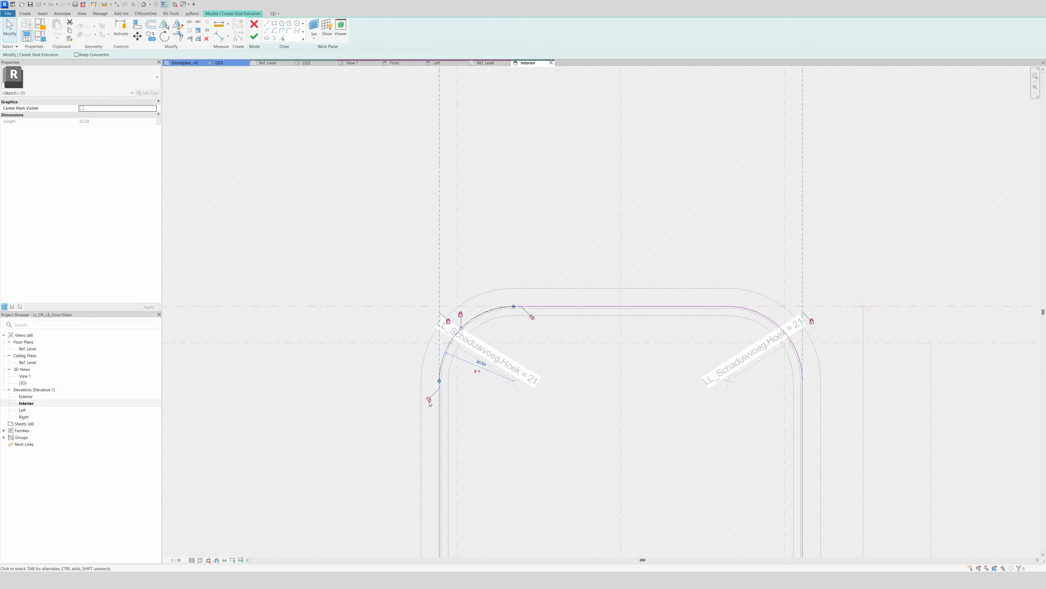
left_click(761, 315)
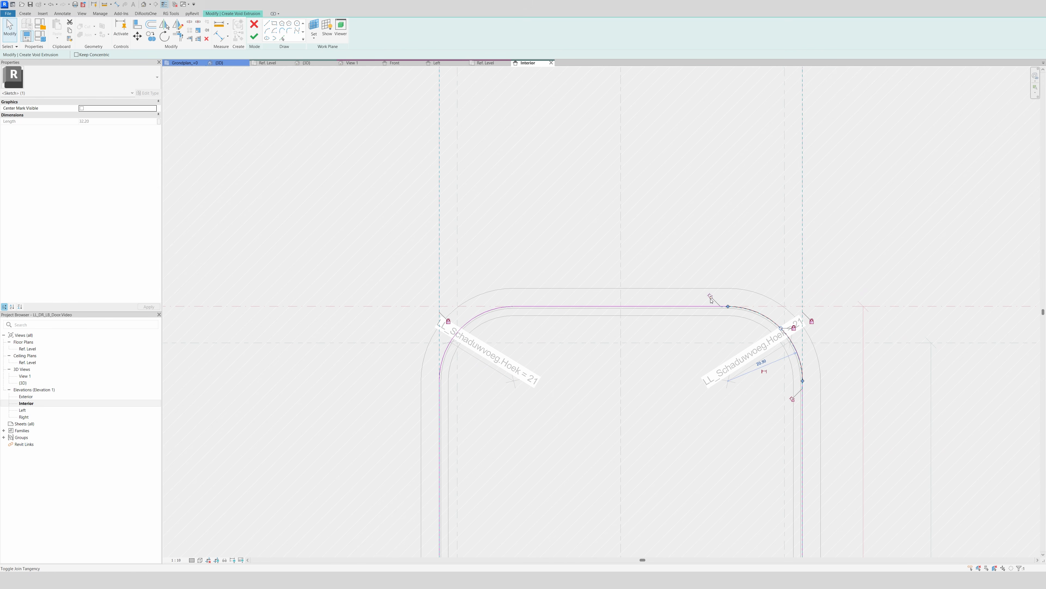
left_click(650, 420)
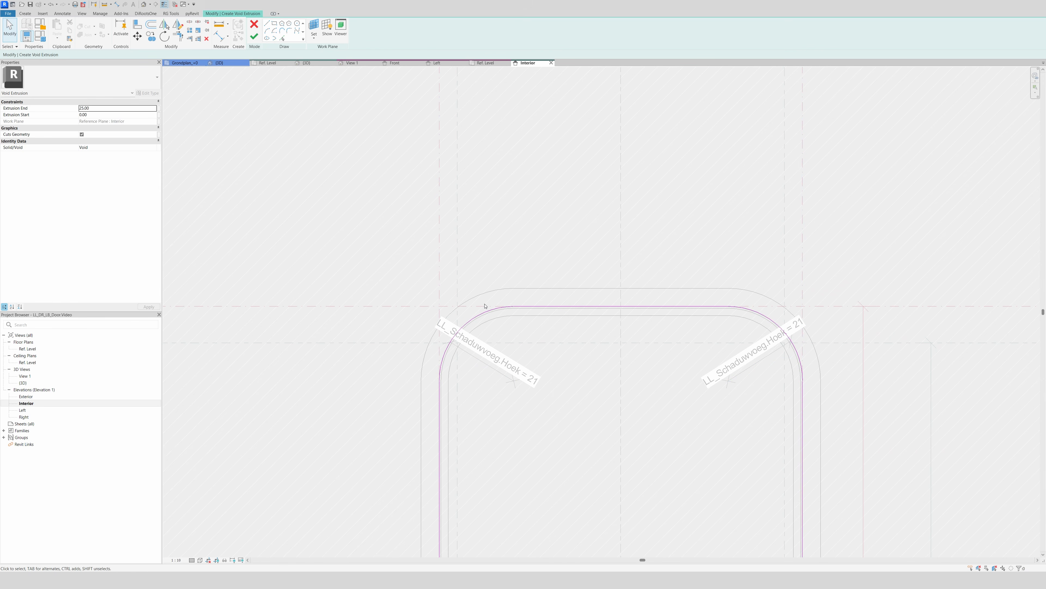
scroll(476, 297, "down", 4)
left_click(254, 36)
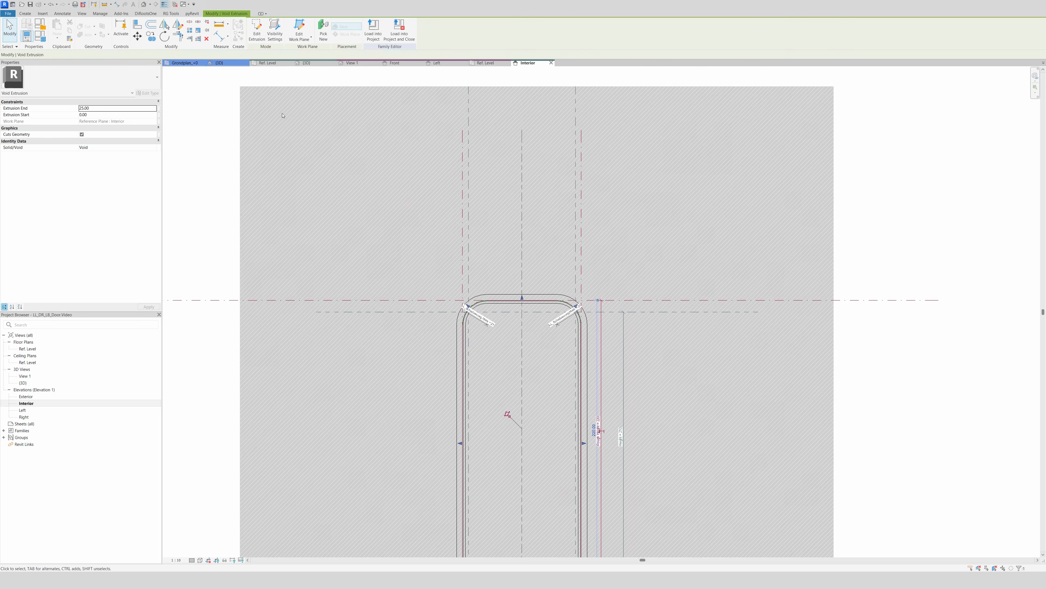
left_click(856, 270)
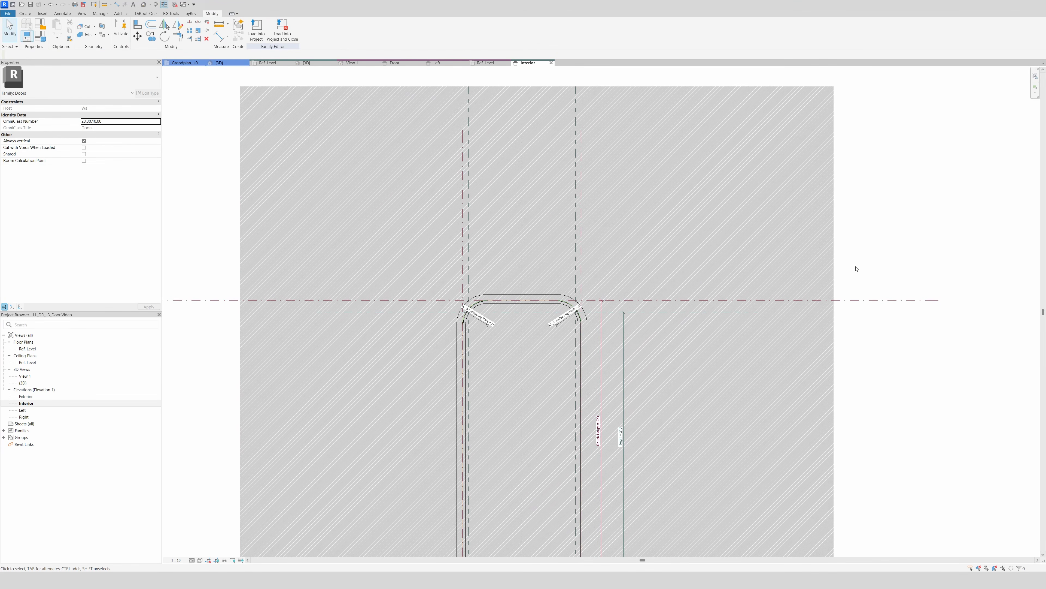
- In the Ref. Level plan, stretch both faces of the void to the LL_Wanddikte reference planes and lock them there
left_click(268, 63)
left_click(532, 389)
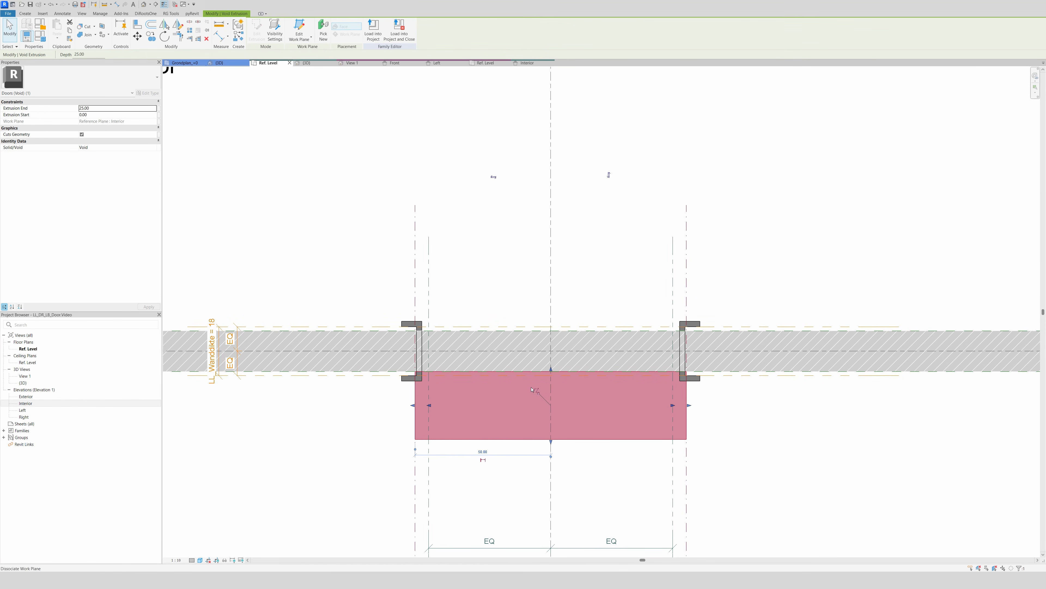
left_click_drag(531, 389, 479, 327)
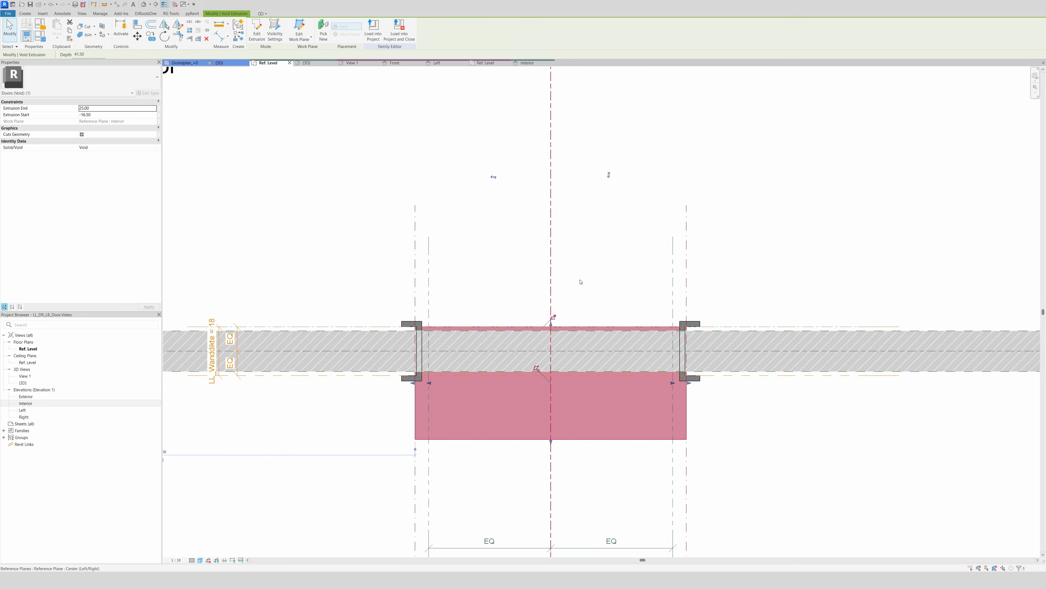
left_click(554, 319)
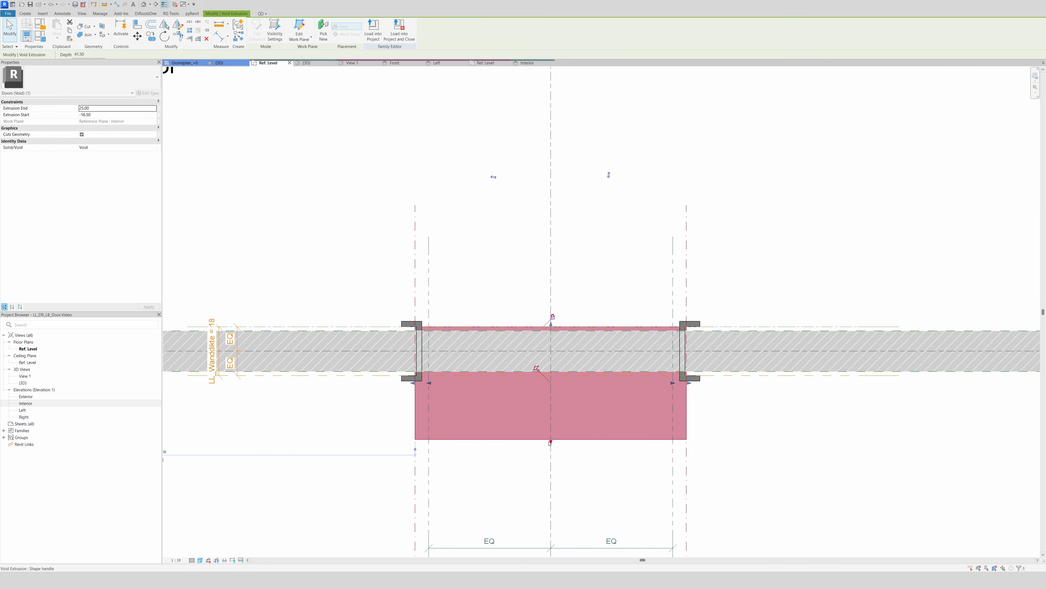
left_click_drag(550, 441, 493, 375)
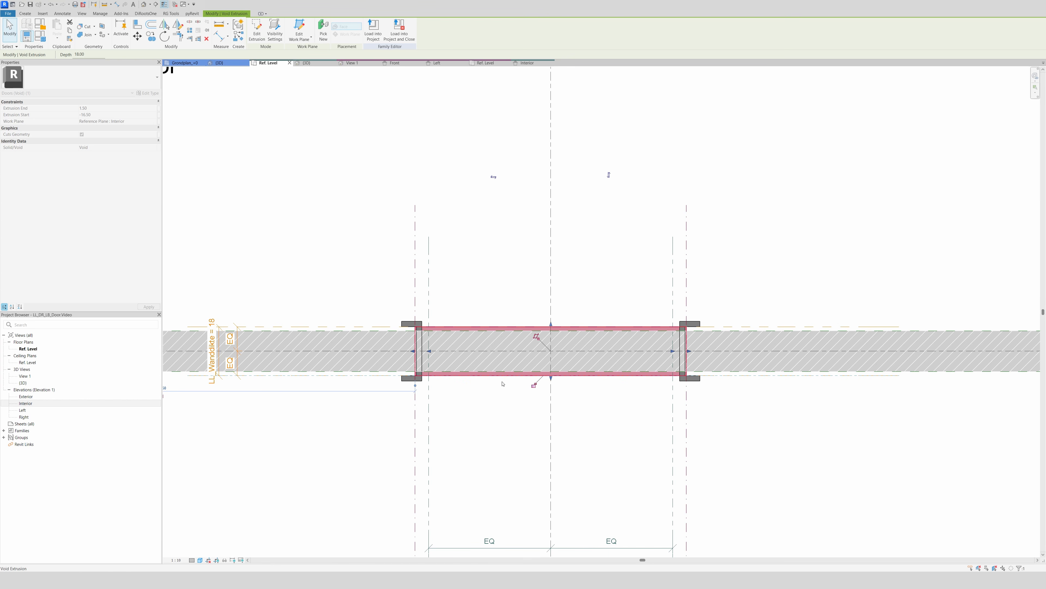
left_click(535, 386)
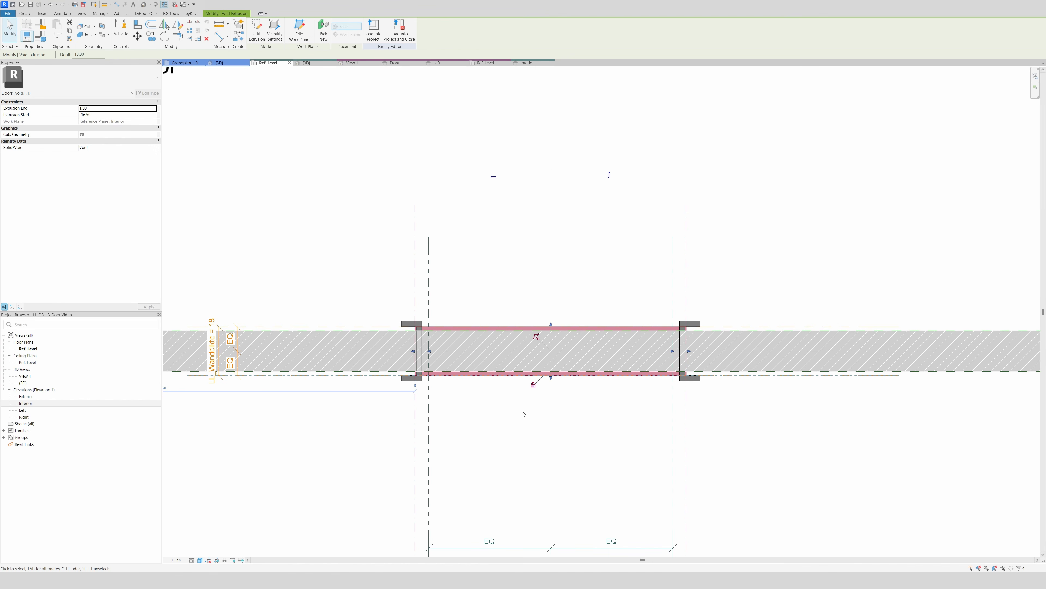
left_click(511, 422)
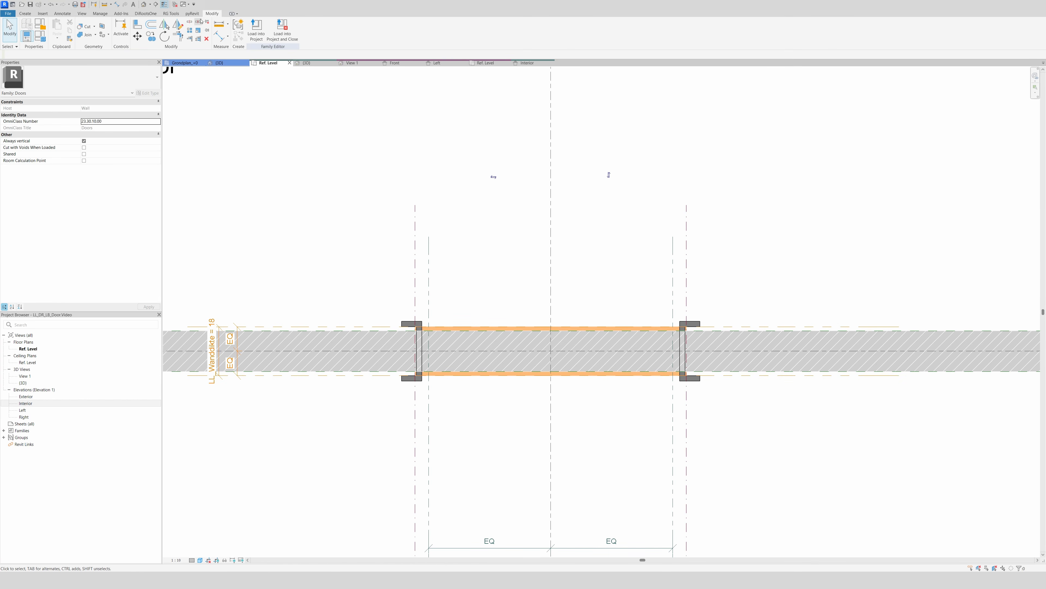
- Cut the host wall with the void extrusion using Cut Geometry
left_click(85, 26)
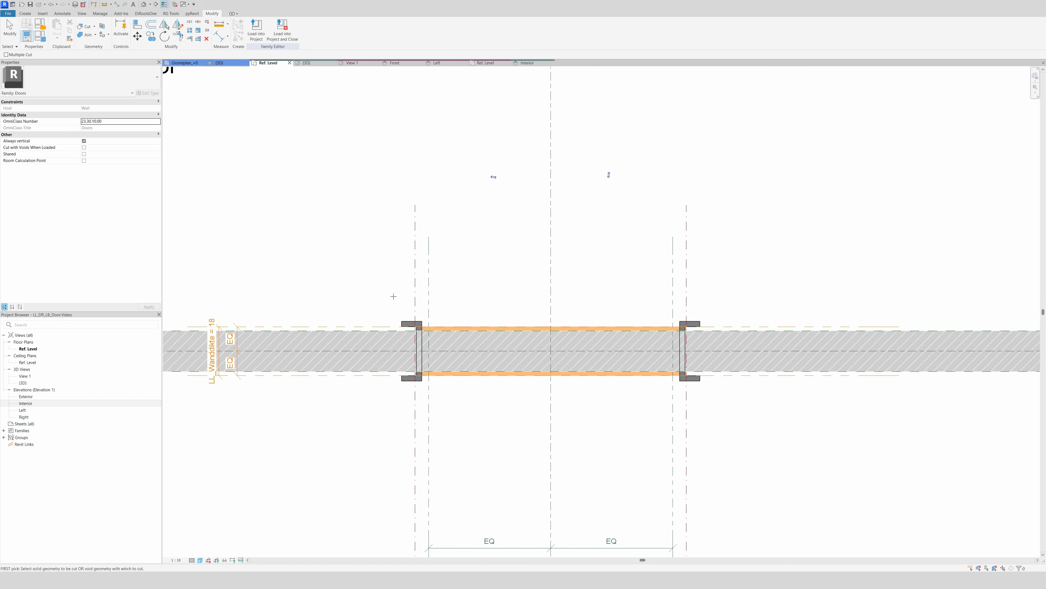
left_click(347, 332)
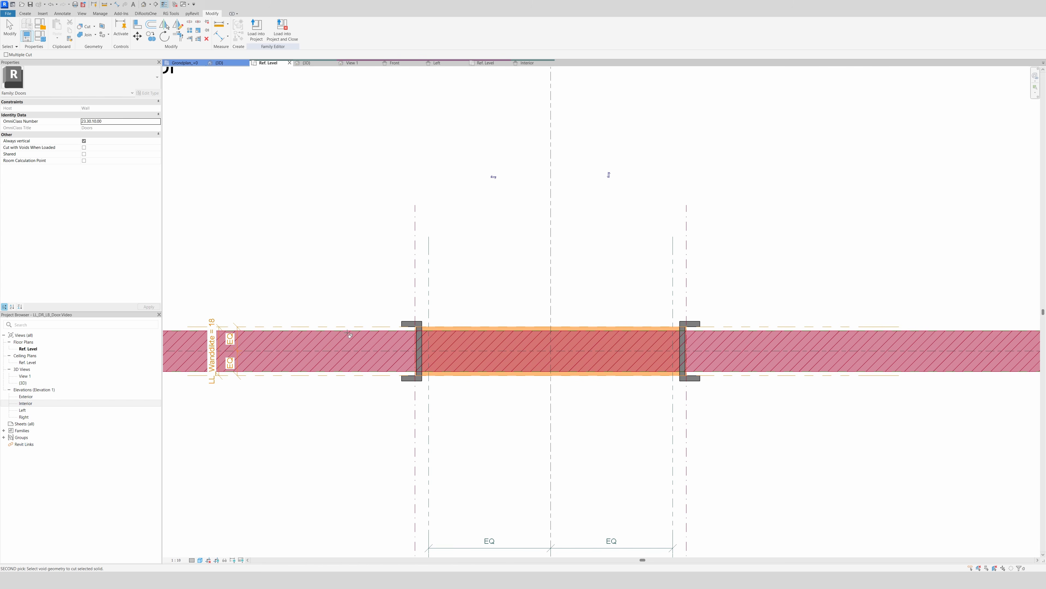
left_click(461, 328)
key("Escape")
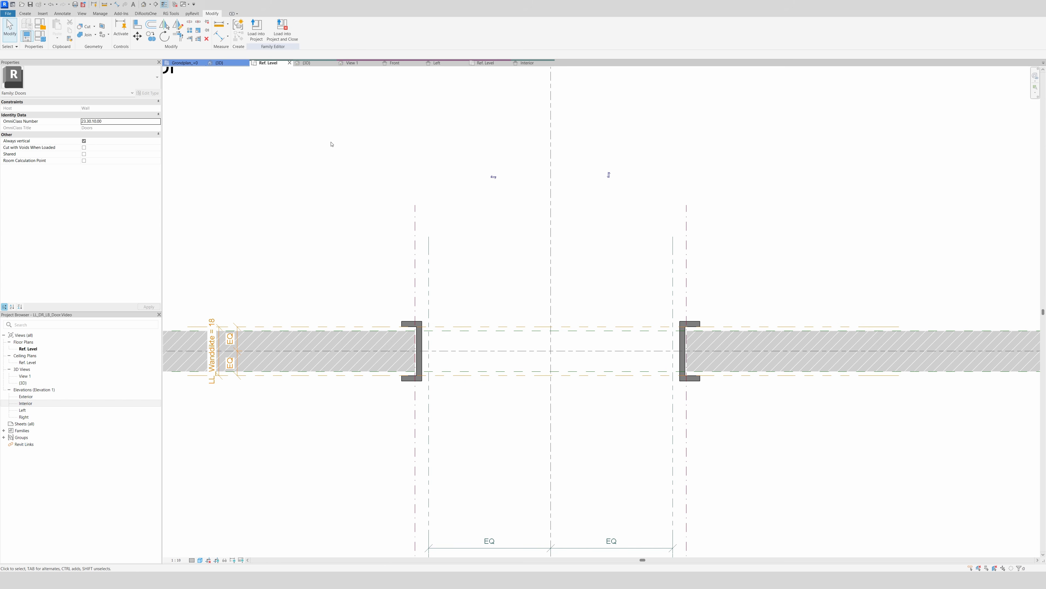
- Open the default 3D view and set its scale to 1:5
left_click(306, 63)
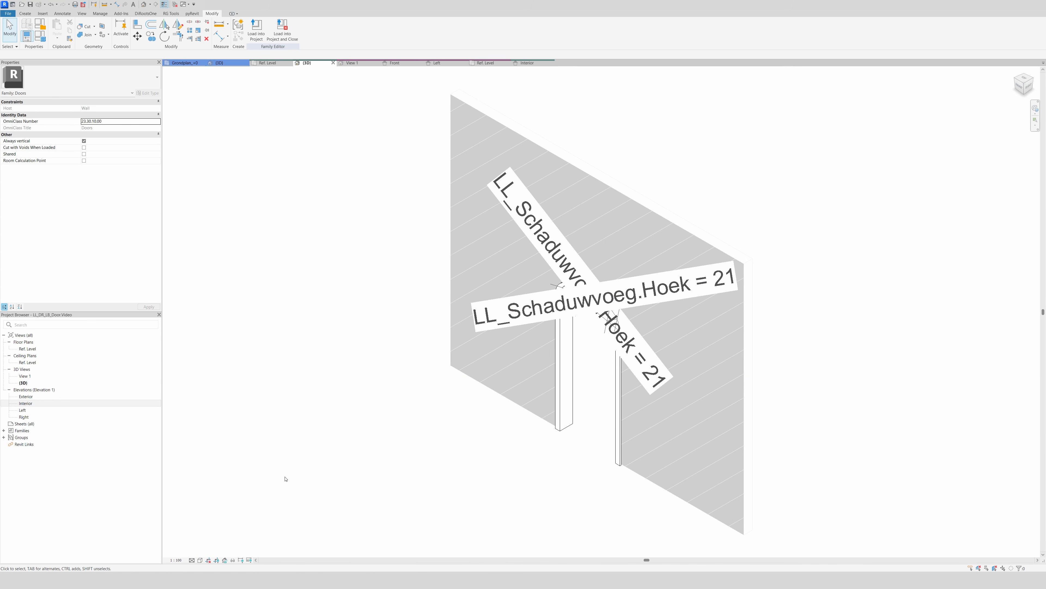
left_click(181, 560)
left_click(185, 482)
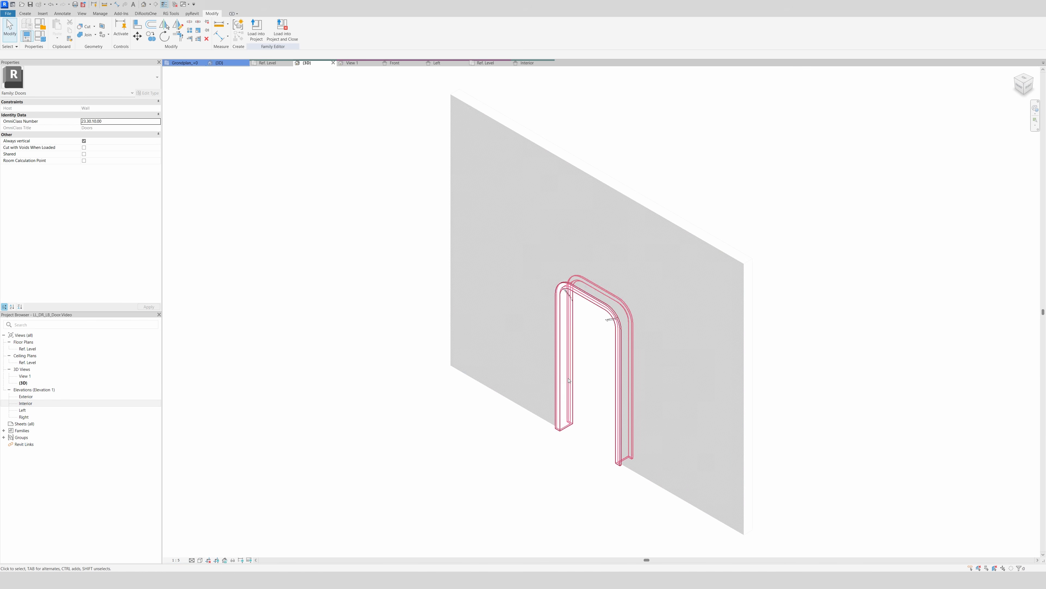
- Set the 3D view's visual style to Consistent Colors and its detail level to Fine
scroll(577, 231, "up", 2)
scroll(577, 268, "up", 2)
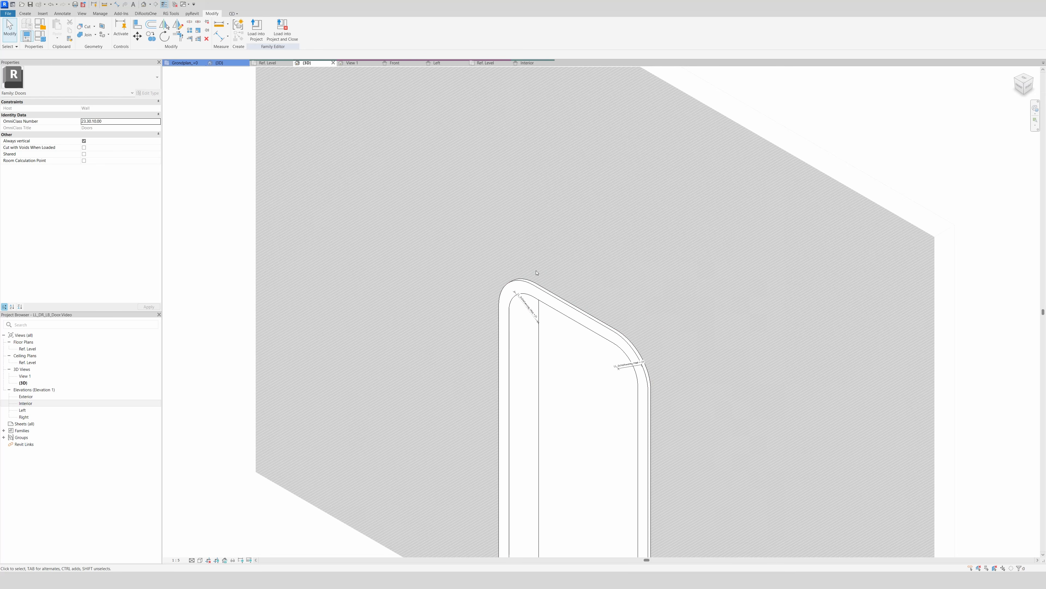
scroll(543, 263, "down", 2)
scroll(511, 232, "down", 2)
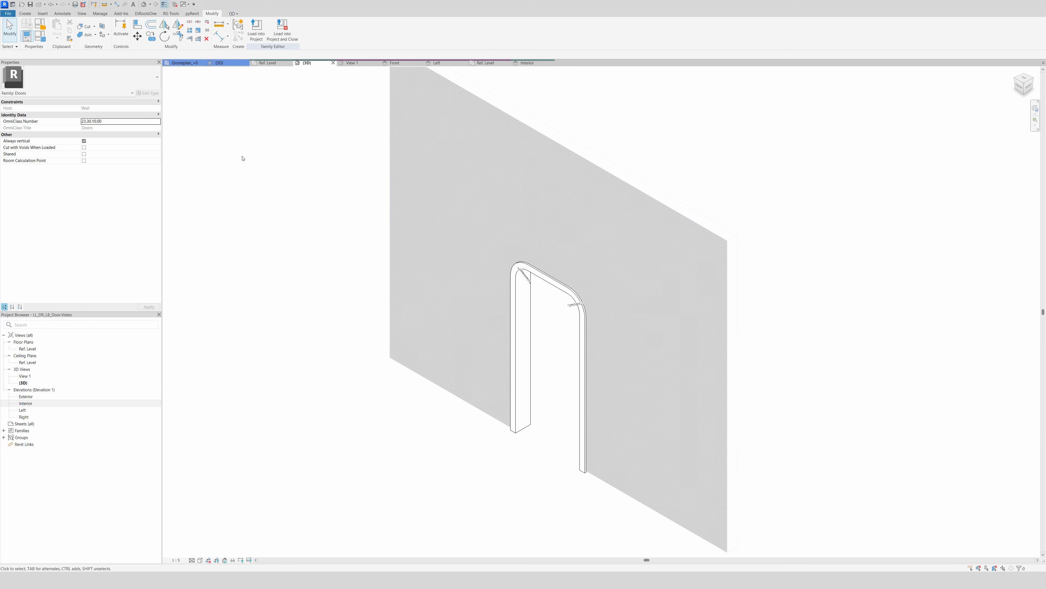
left_click(200, 560)
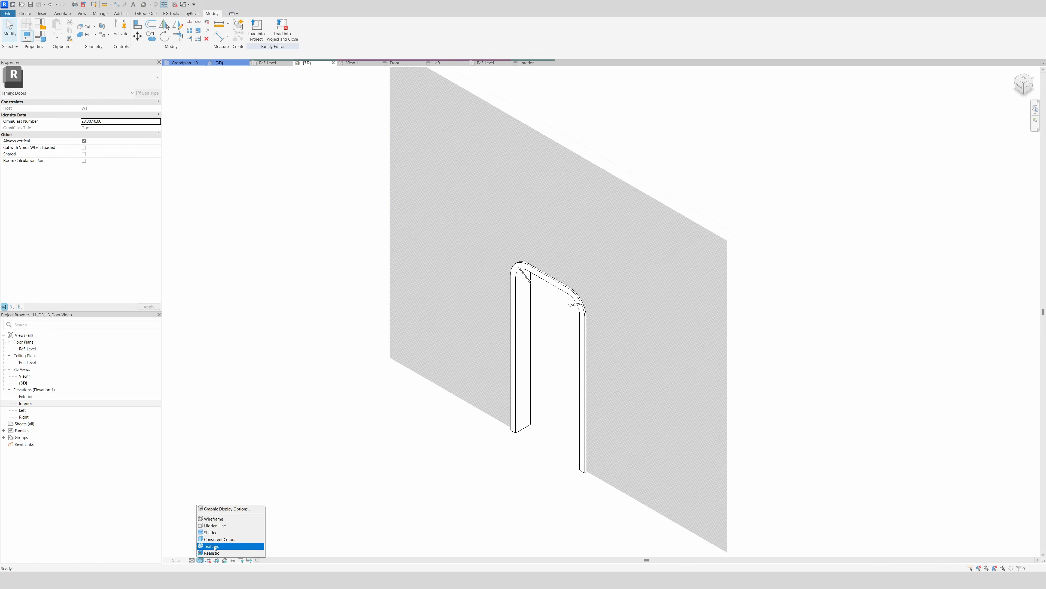
left_click(222, 539)
left_click(193, 560)
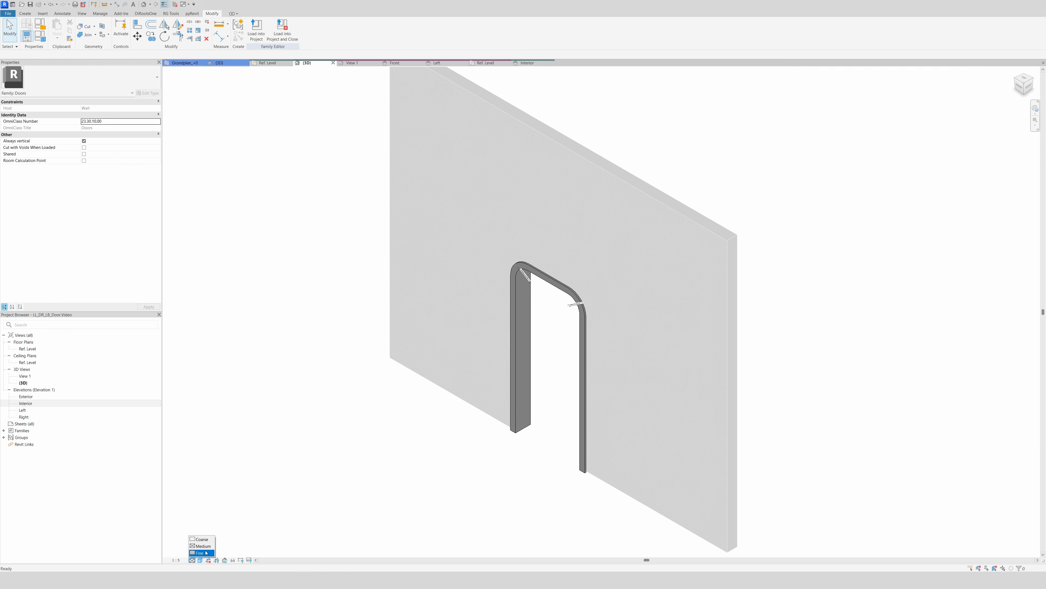
left_click(199, 556)
scroll(545, 397, "up", 2)
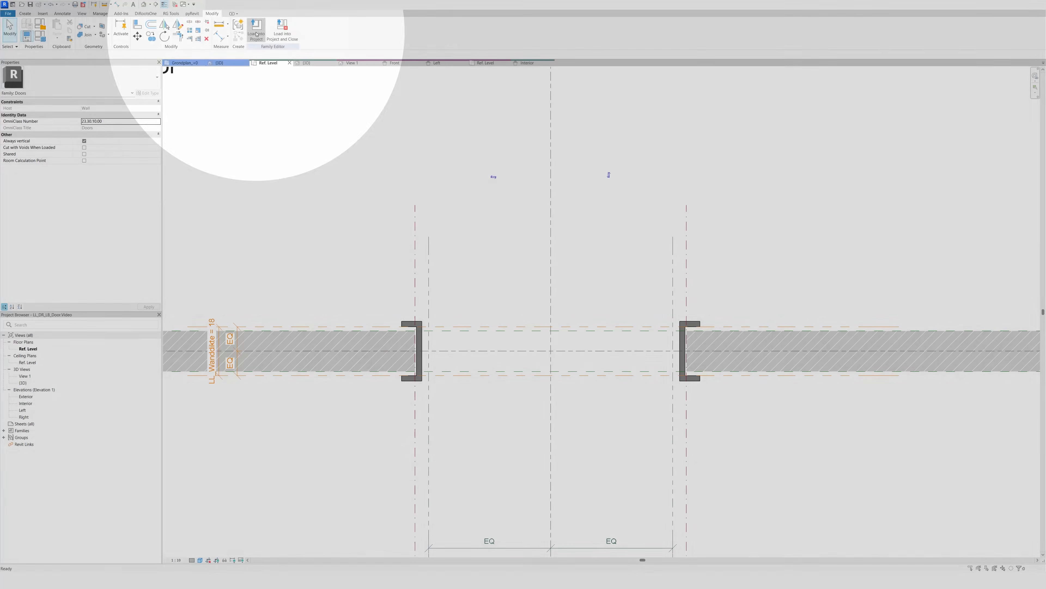
- Load the door family into the test deuren project and place one door in the wall on the Grondplan_+0 plan, beside the existing door
left_click(256, 34)
left_click(183, 132)
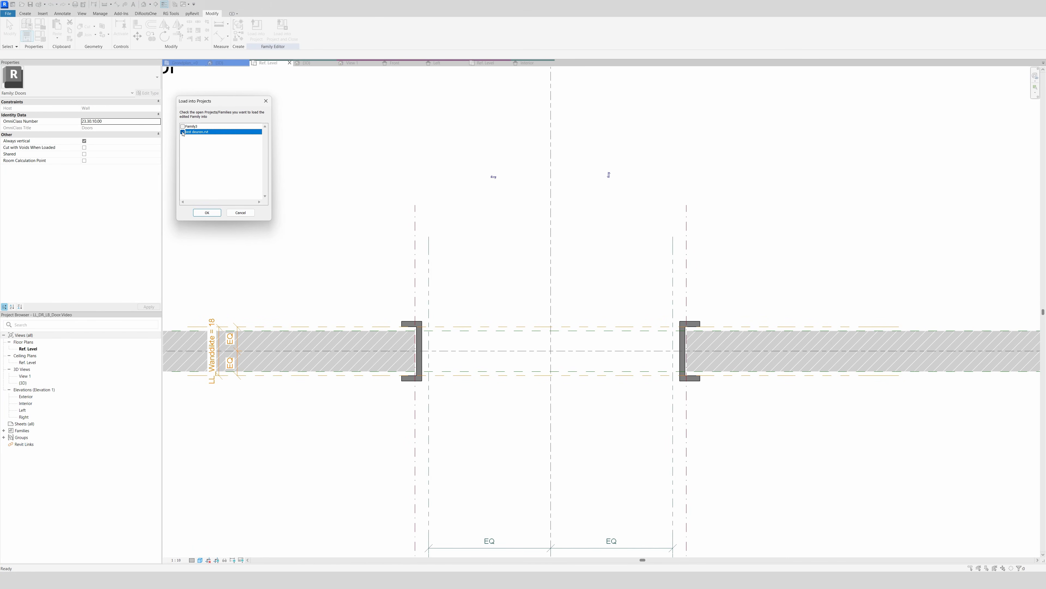
left_click(207, 212)
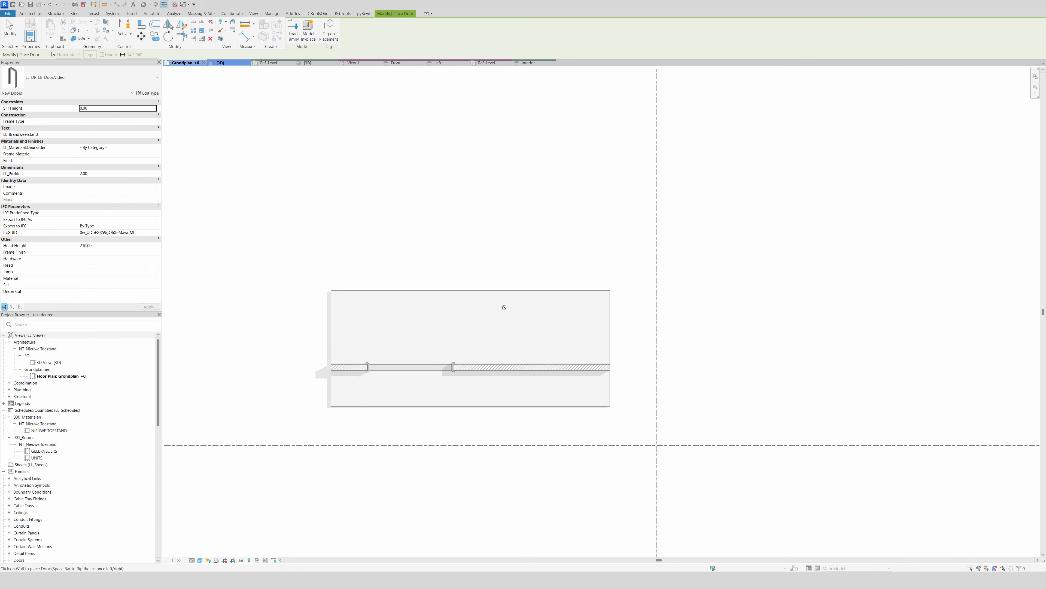
scroll(550, 355, "up", 2)
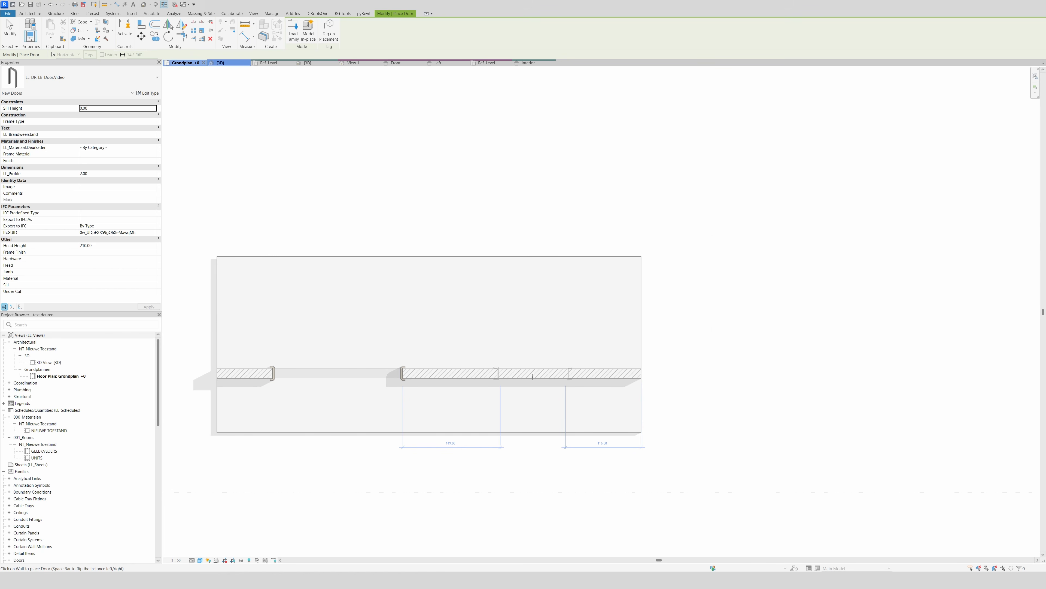
left_click(533, 377)
scroll(534, 373, "up", 3)
key("Escape")
key("Escape")
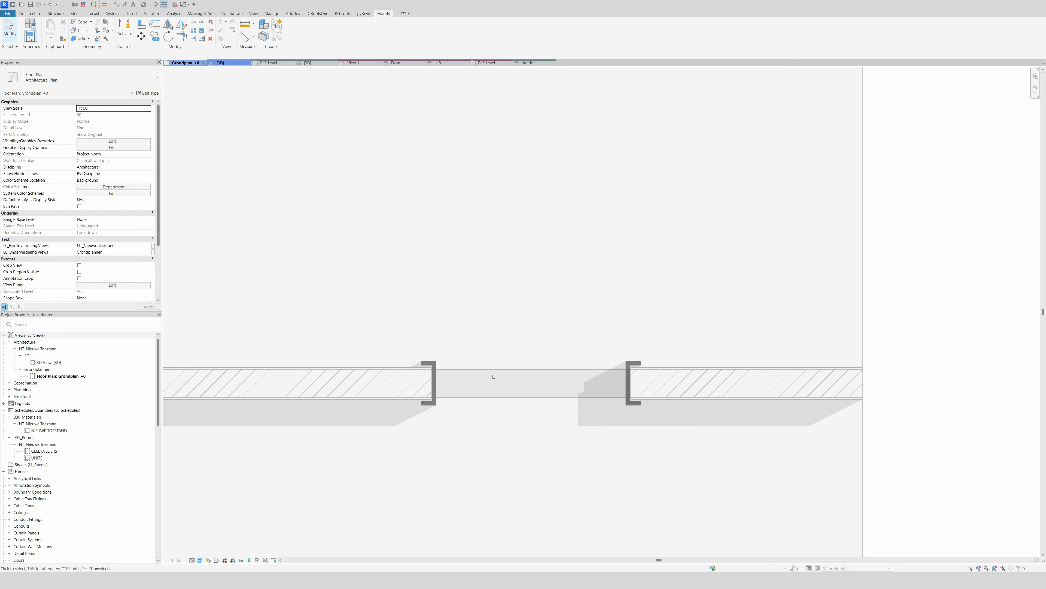
- Assign the LL_Family.Deurkader material to the placed door's LL_Materiaal.Deurkader parameter
scroll(494, 377, "down", 3)
left_click(454, 358)
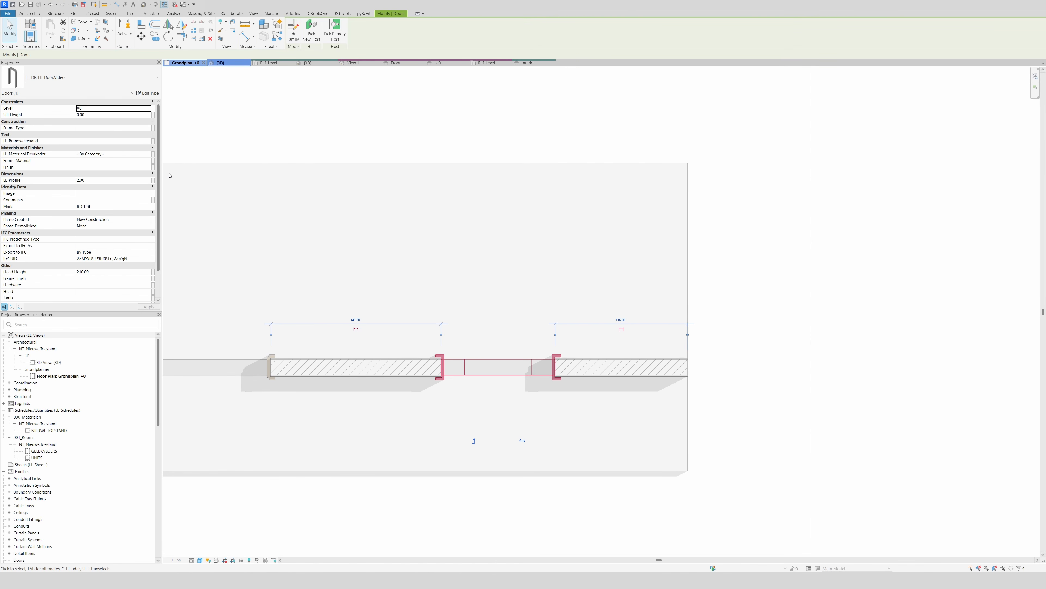
left_click(152, 154)
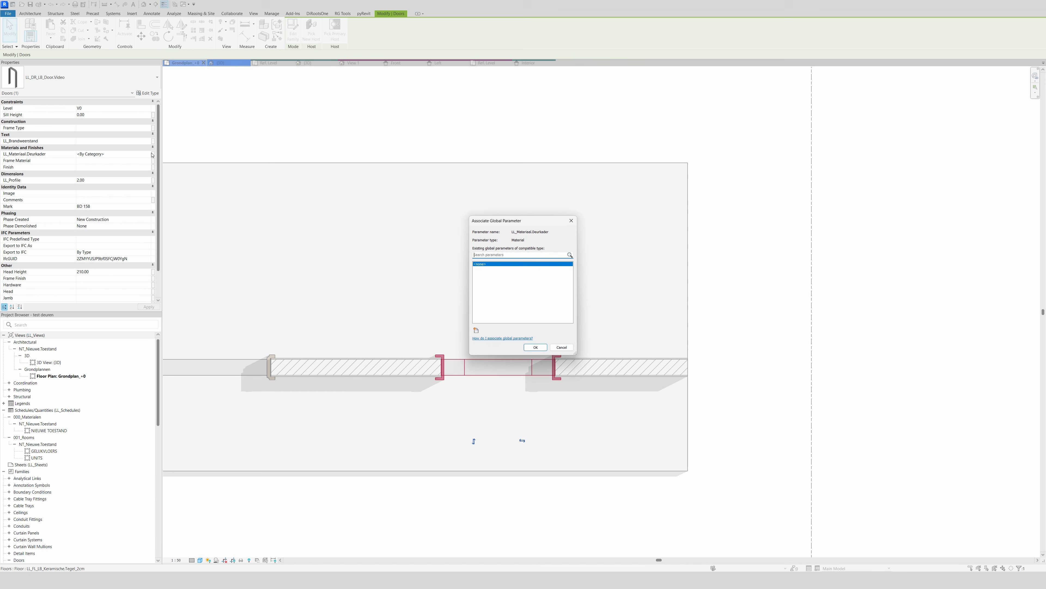
left_click(571, 220)
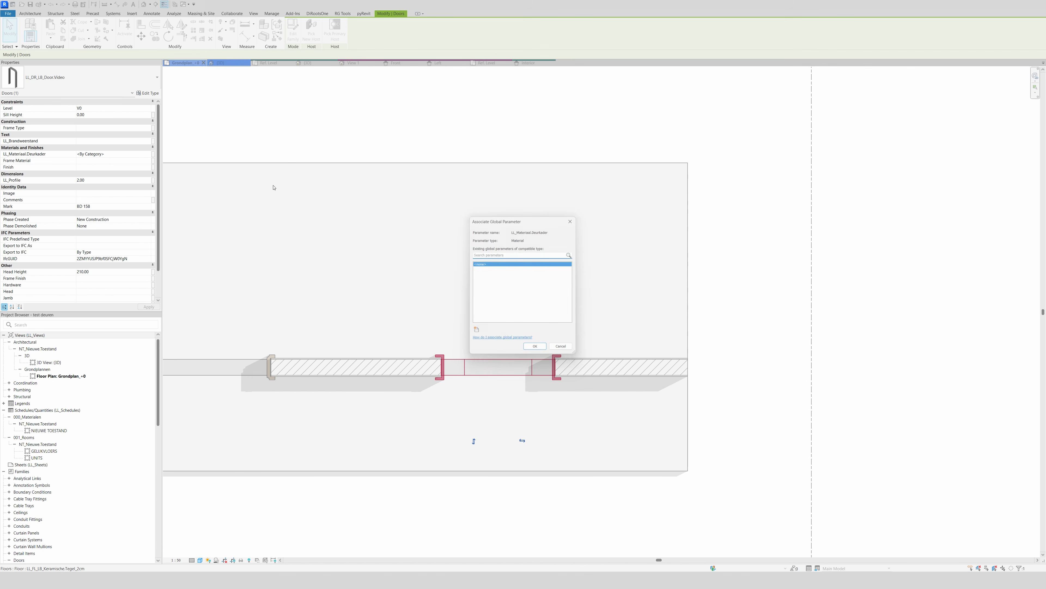
left_click(148, 154)
left_click(165, 330)
left_click(333, 441)
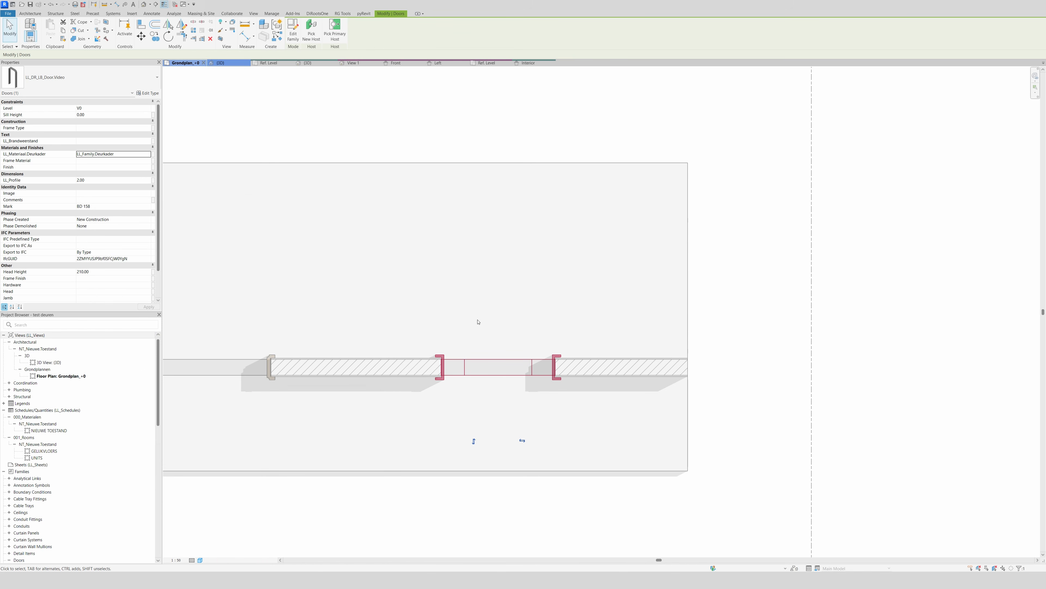
left_click(425, 279)
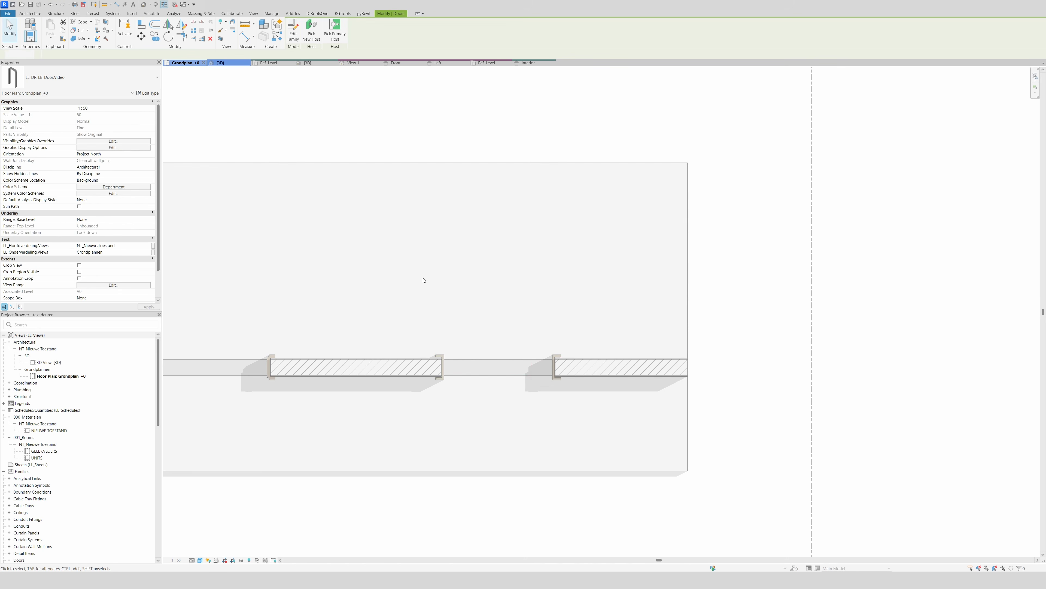
- Set the LL_Wanddikte type parameter of the placed door to 16
left_click(452, 359)
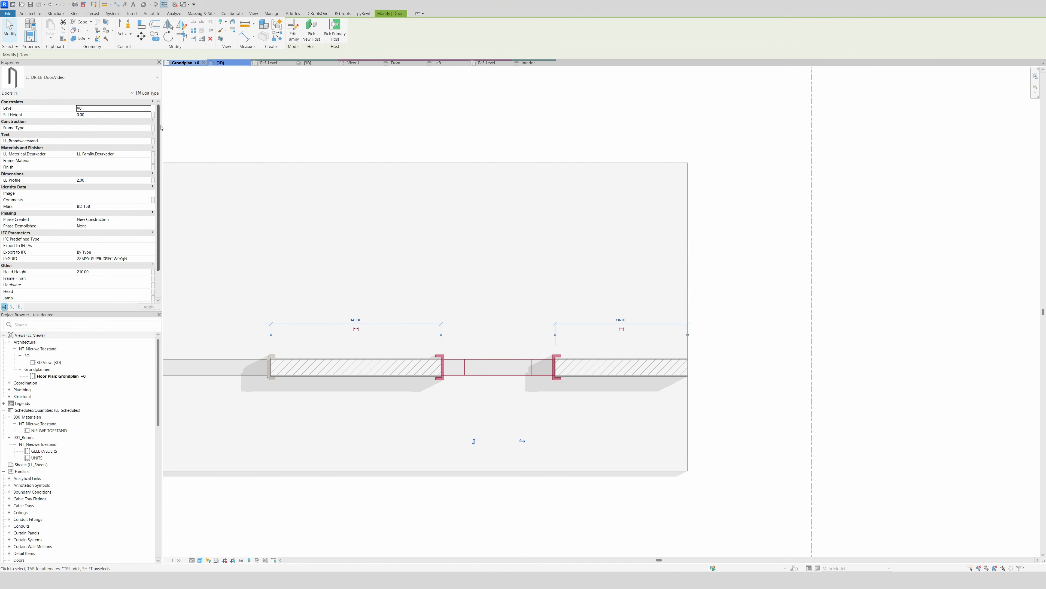
left_click(147, 93)
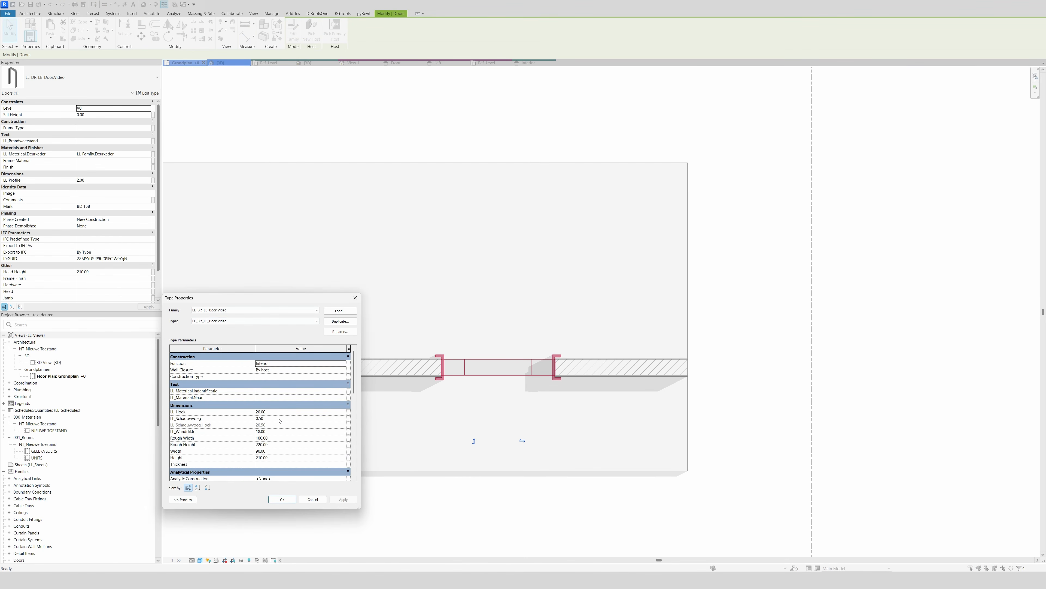
left_click(280, 431)
type("16")
key("Return")
left_click(343, 499)
left_click(283, 500)
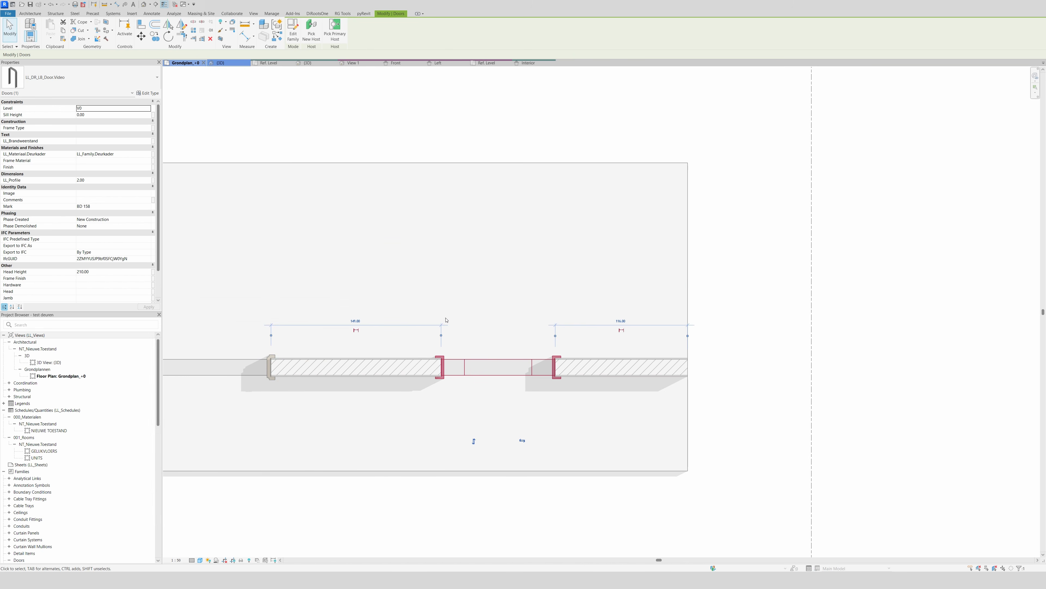
left_click(482, 351)
scroll(482, 351, "up", 3)
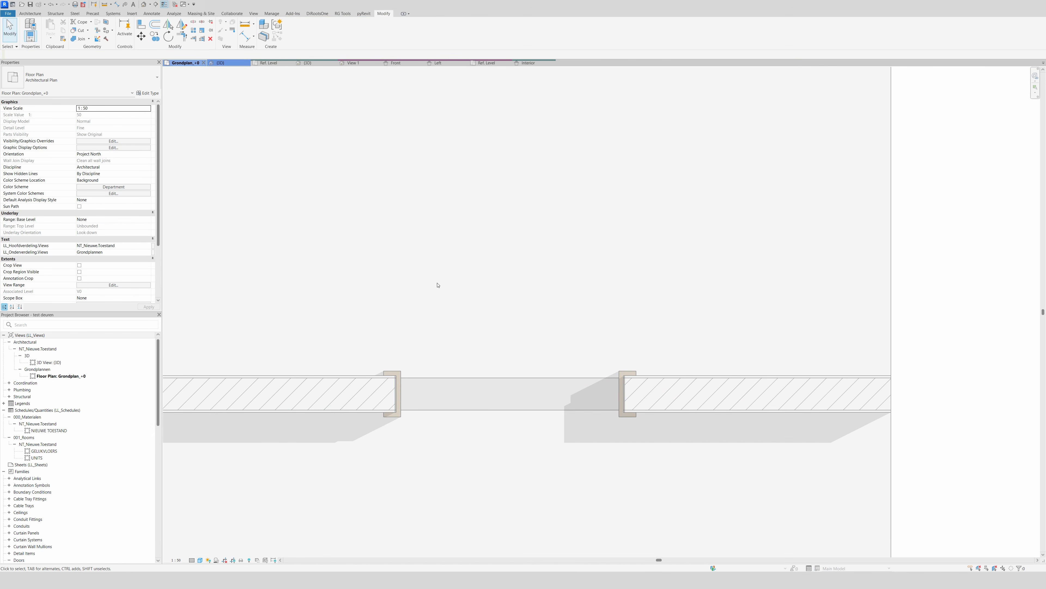
- In the project's 3D view, set the new door type's Rough Width to 150
left_click(228, 63)
scroll(528, 398, "up", 2)
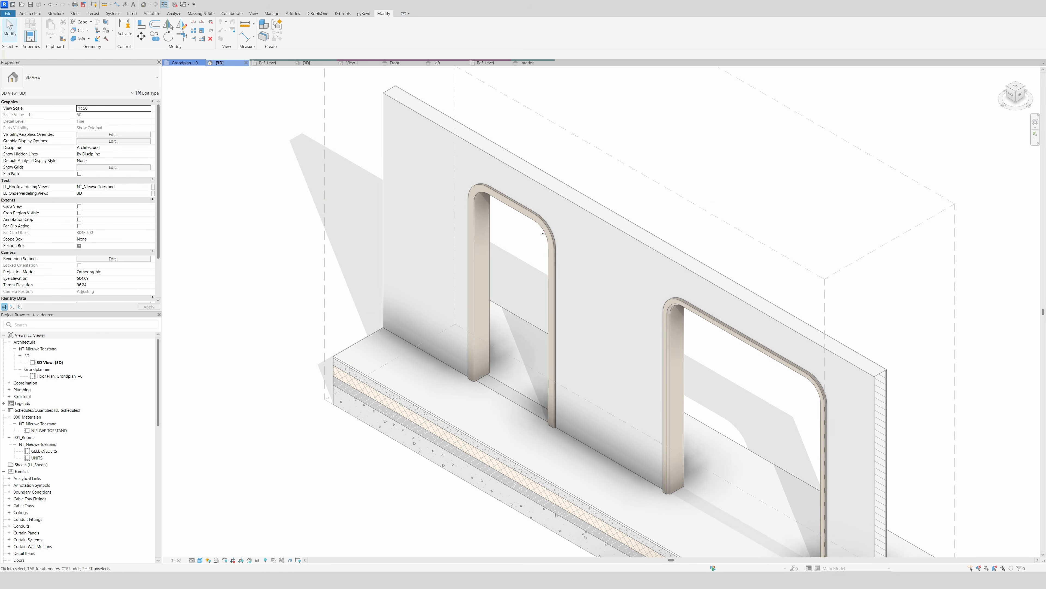
left_click(479, 280)
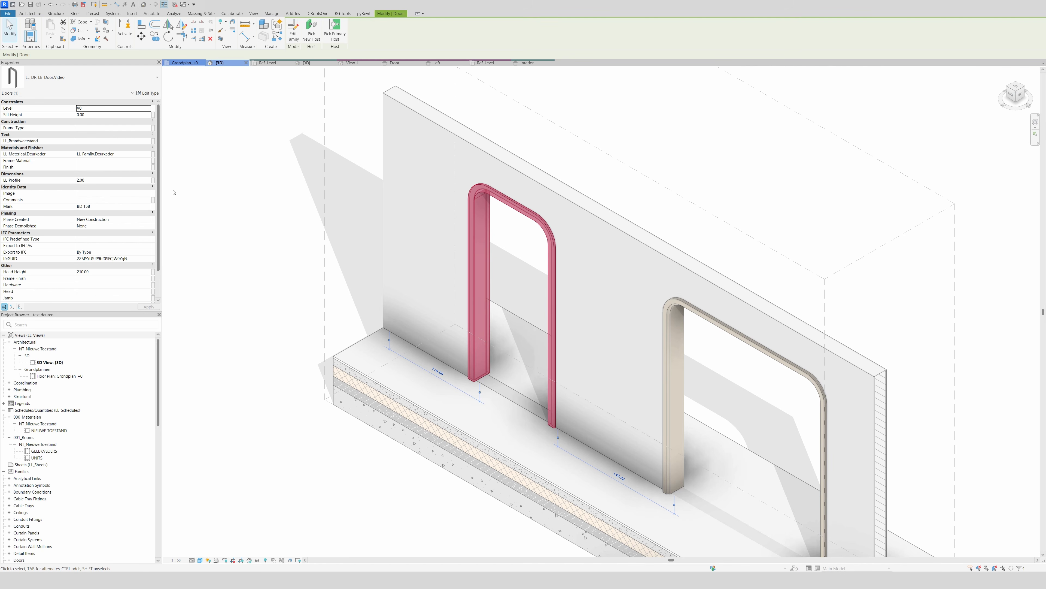
left_click(147, 94)
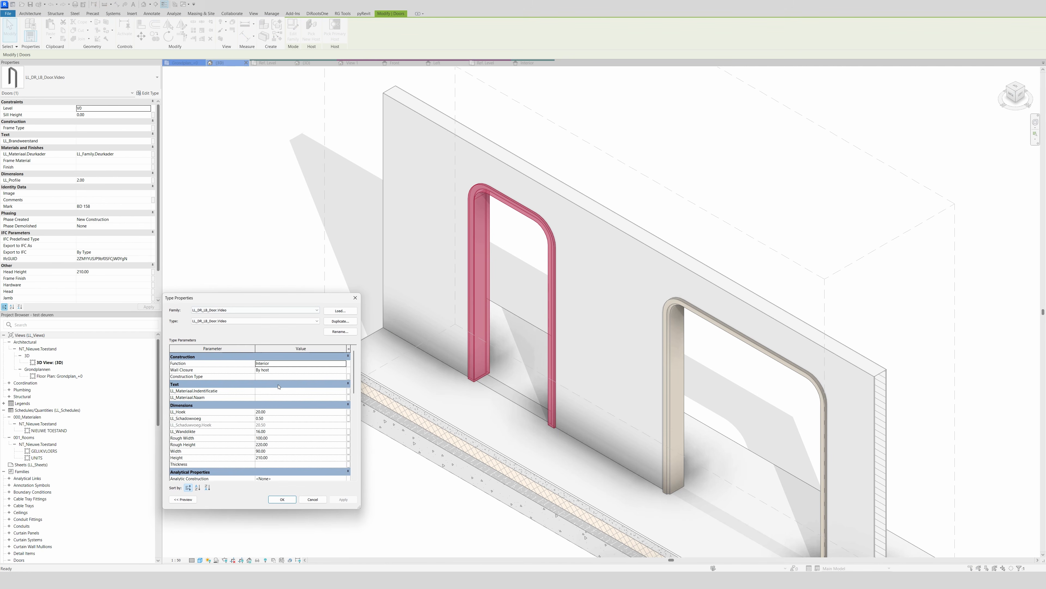
left_click(280, 437)
type("150.00")
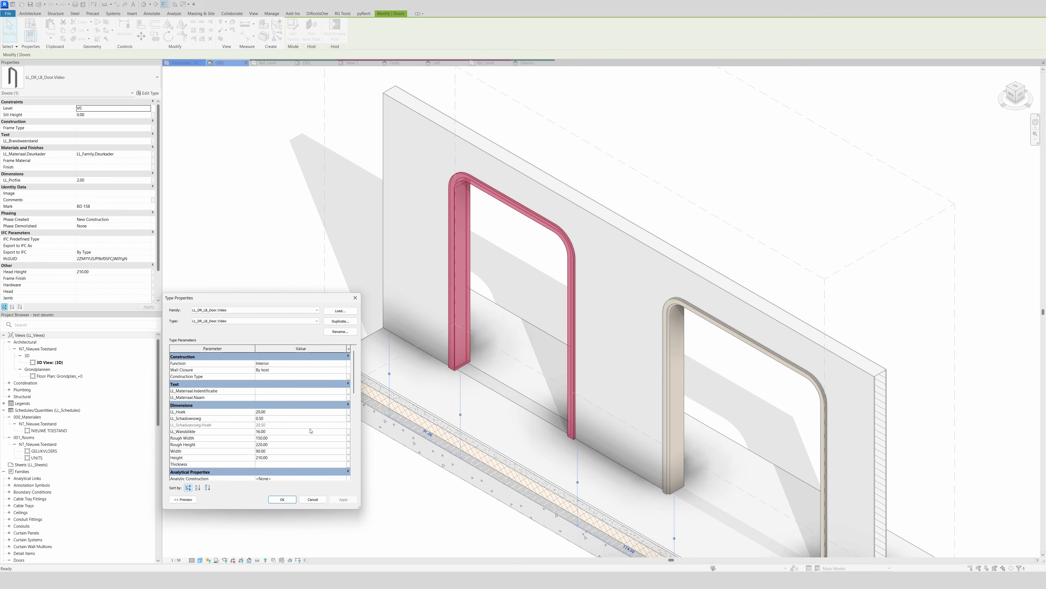
- Test the door type's Rough Height at 180 and return it to 220
left_click(279, 444)
type("180.00")
left_click(343, 499)
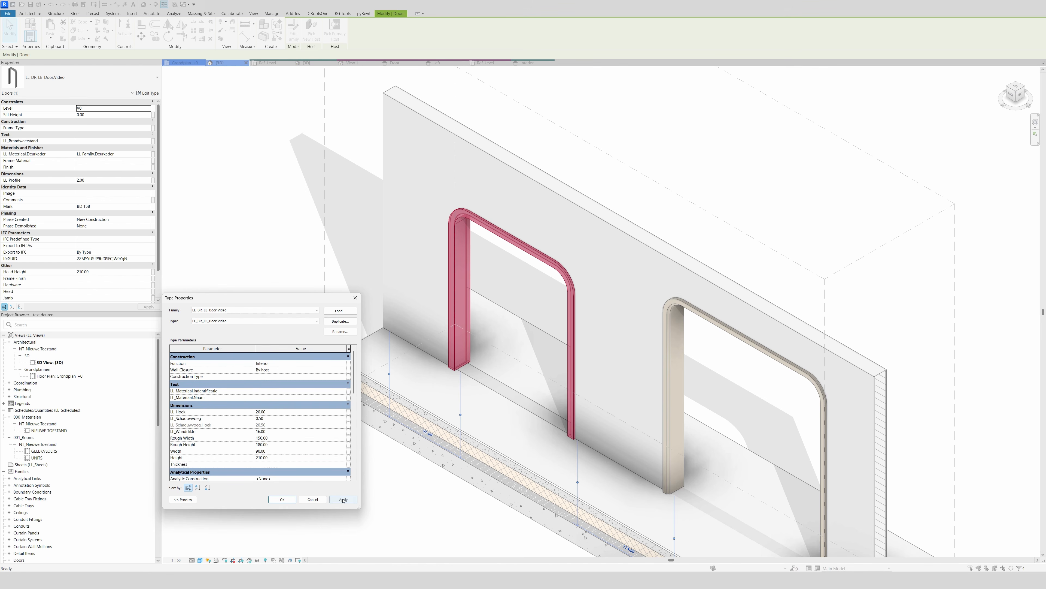
left_click(273, 445)
type("22")
left_click(343, 500)
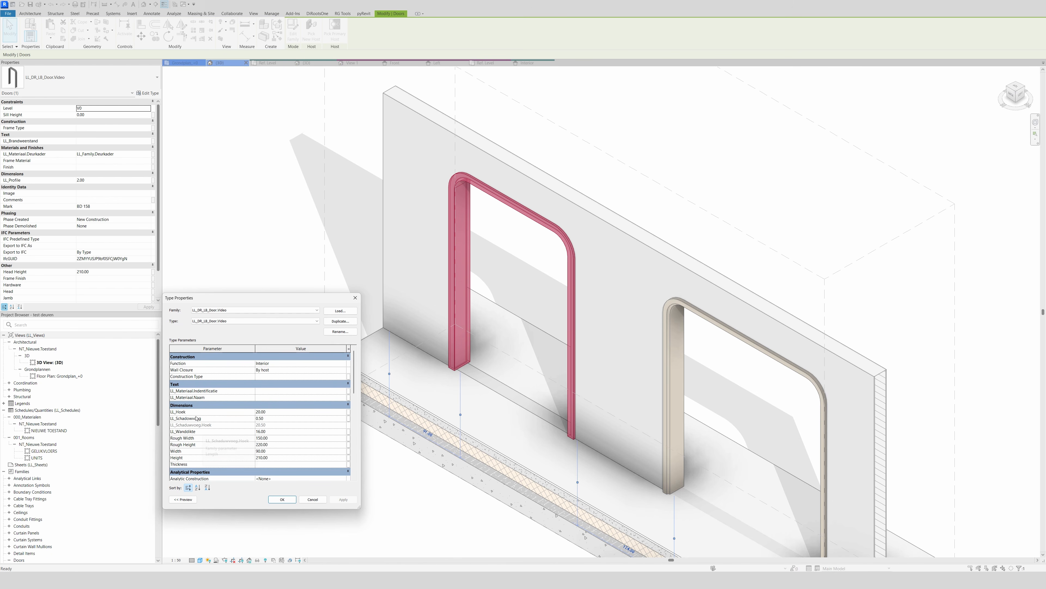
- Try a corner radius (LL_Hoek) of 45 on the door type
left_click(280, 413)
type("45")
left_click(350, 500)
- Set the door type's corner radius (LL_Hoek) to 5 and finish editing the type properties
left_click(294, 414)
type("5")
key("Return")
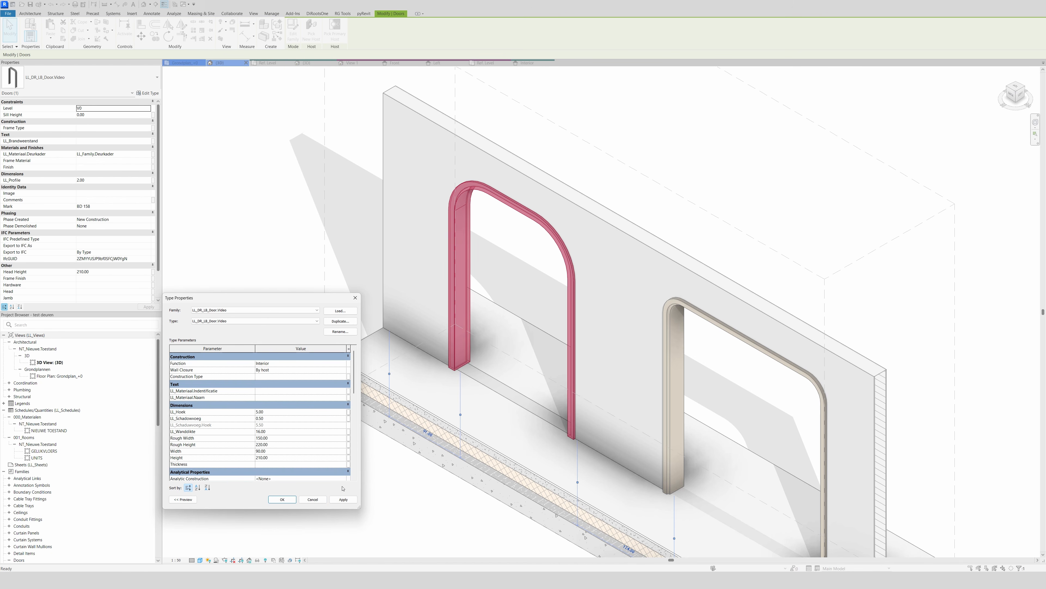
left_click(343, 499)
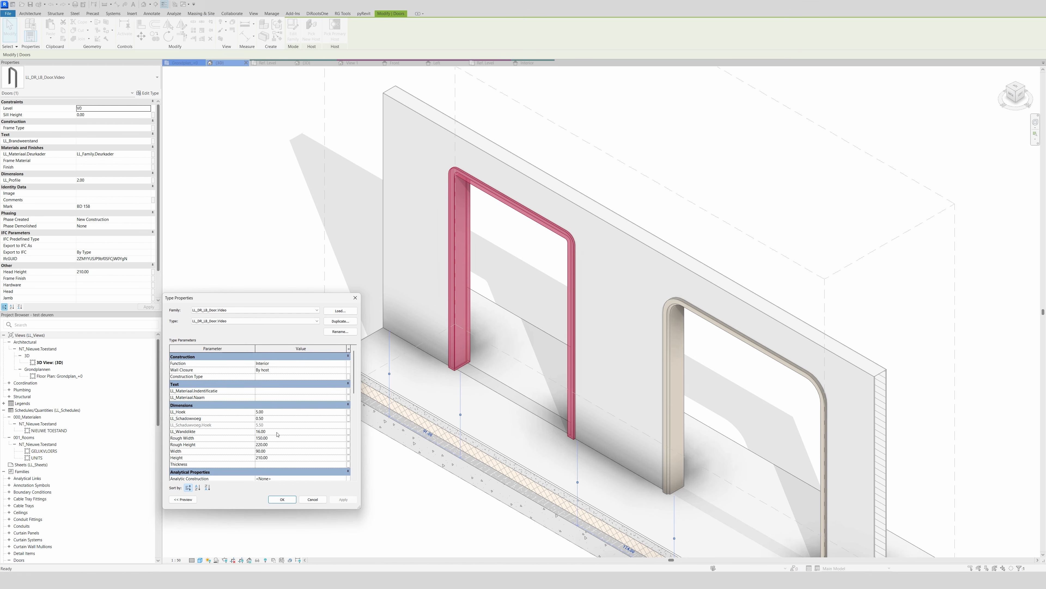
left_click(282, 498)
- Shrink the section box to cut vertically through the new door opening and examine the frame's profile at the wall
scroll(535, 330, "down", 3)
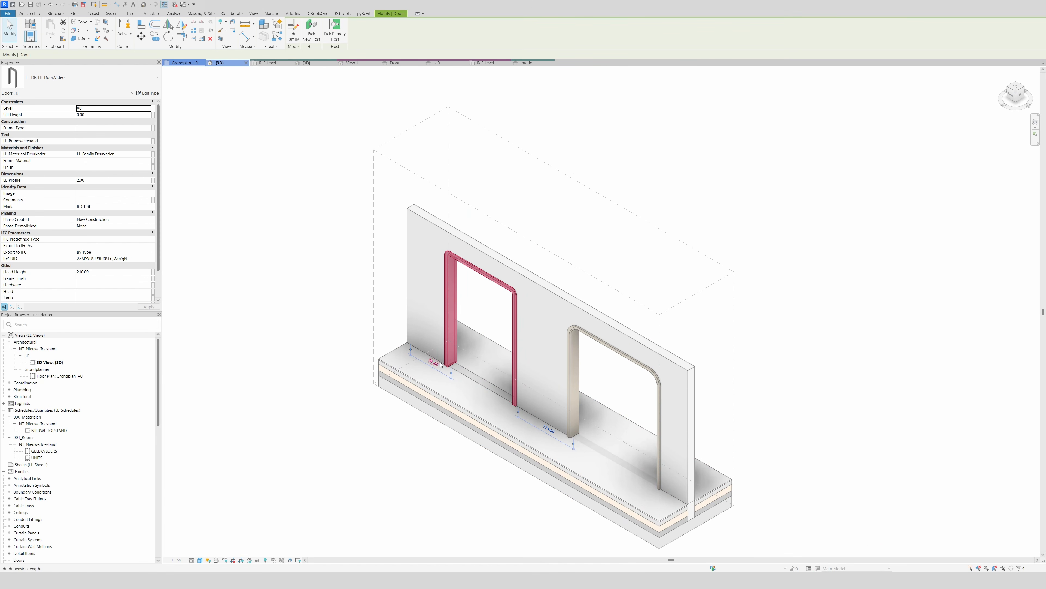
left_click(702, 290)
left_click_drag(696, 410, 520, 316)
scroll(510, 289, "up", 2)
scroll(510, 291, "up", 5)
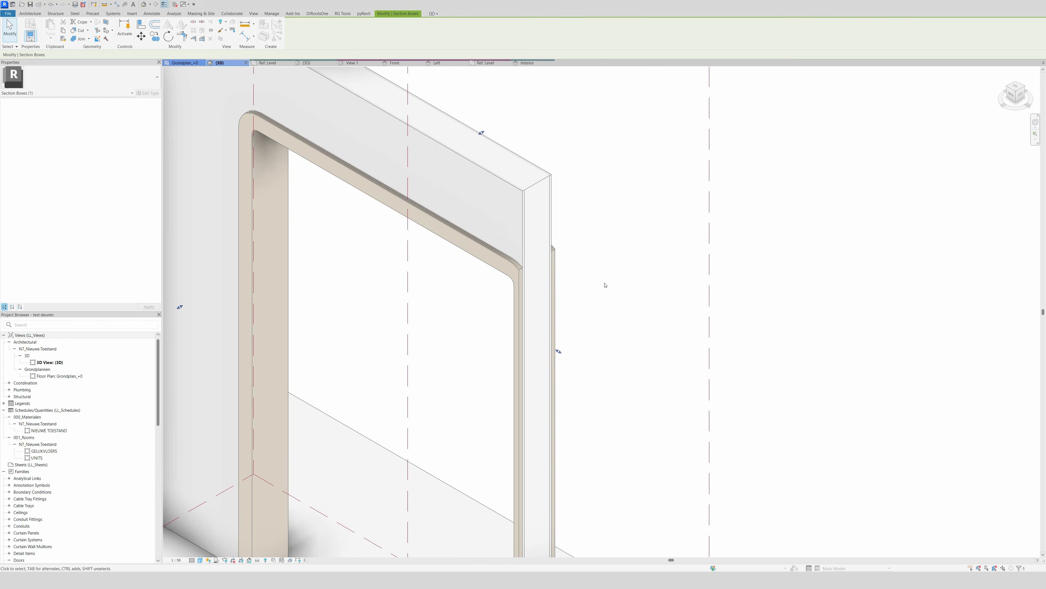
scroll(511, 325, "down", 3)
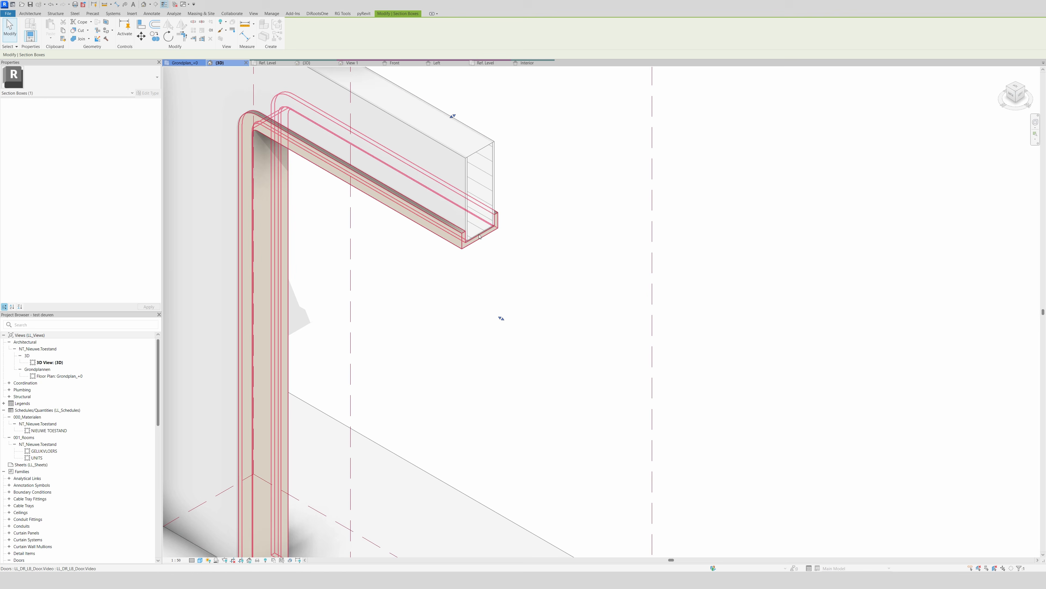
scroll(511, 298, "up", 3)
scroll(511, 299, "down", 5)
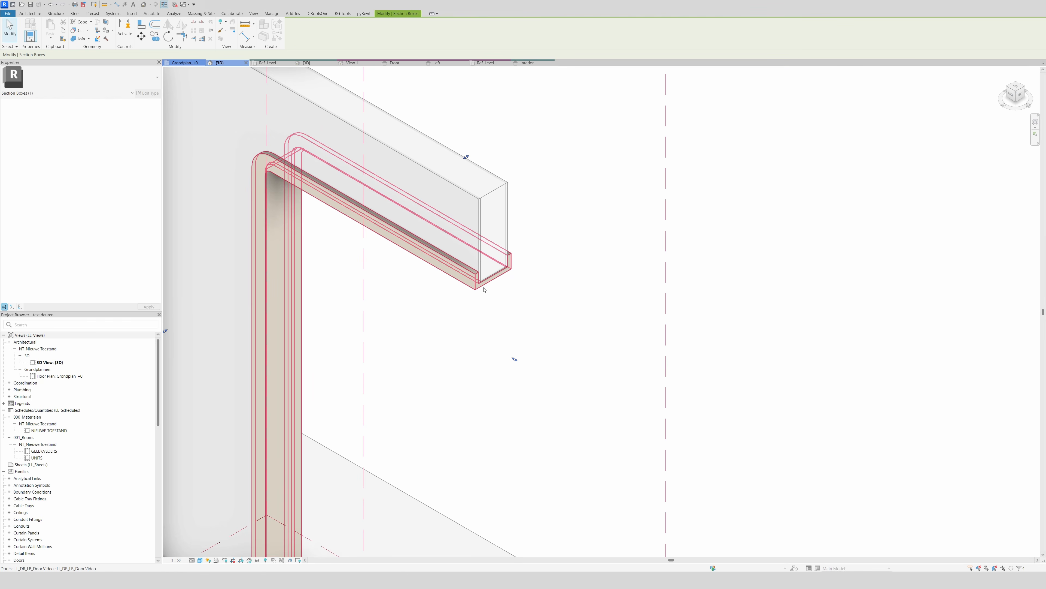
- Set the LL_Profile value of the sectioned door to 1
left_click(479, 271)
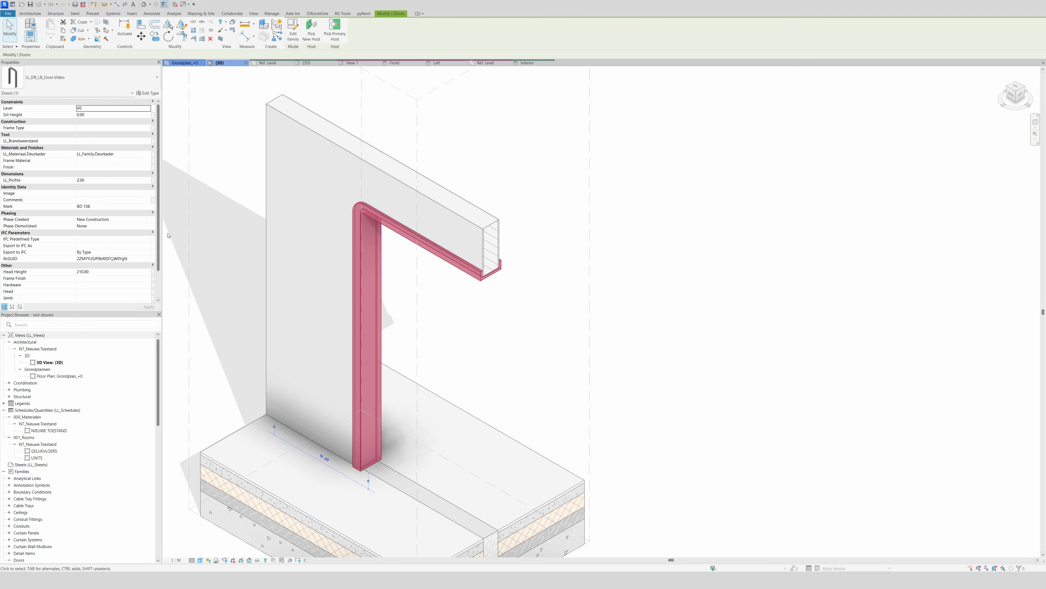
left_click(84, 180)
type("1")
left_click(684, 251)
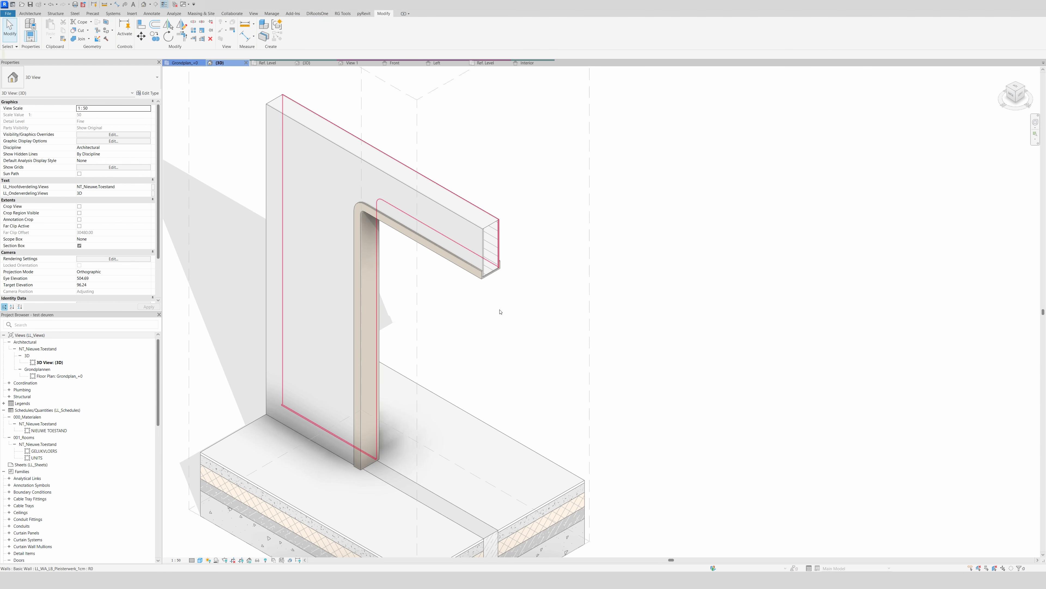
- Lower the top of the section box to cut the door jamb horizontally and examine the thinner frame and its shadow gap
scroll(549, 247, "down", 2)
left_click(580, 263)
scroll(486, 242, "up", 1)
scroll(484, 242, "up", 3)
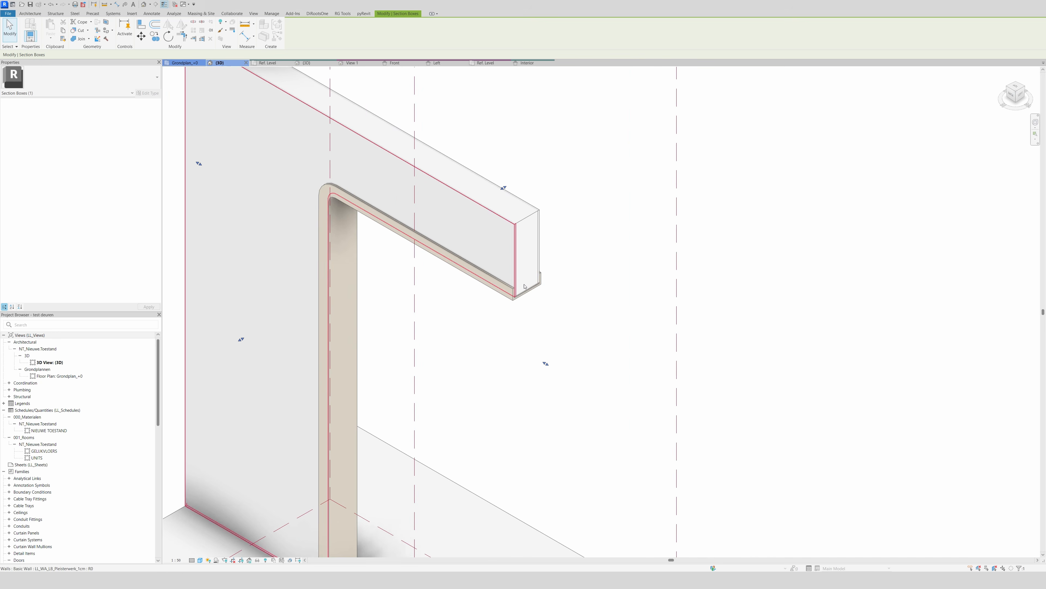
scroll(433, 234, "down", 3)
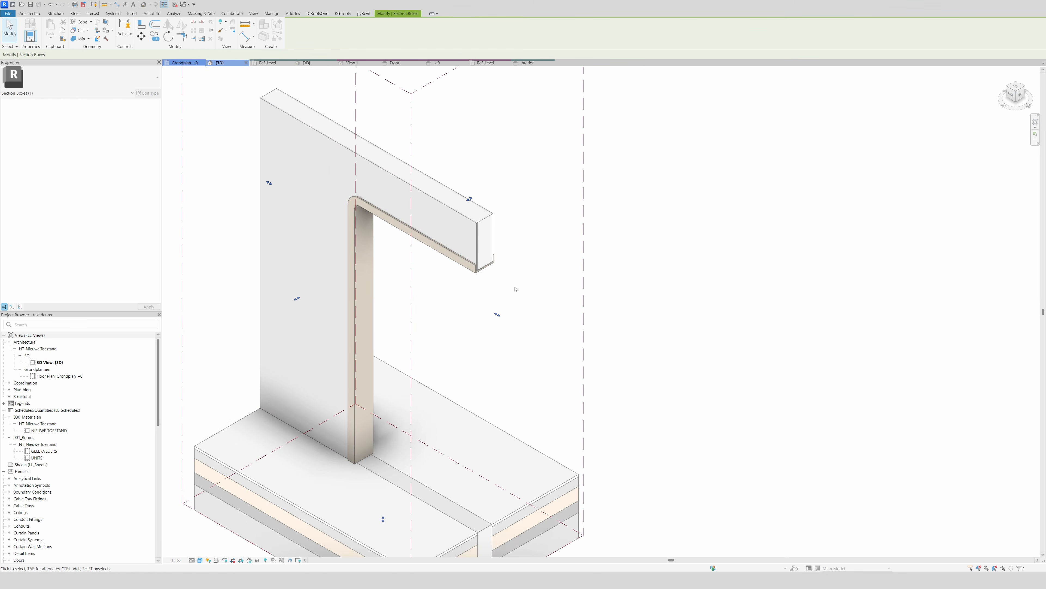
scroll(435, 101, "down", 2)
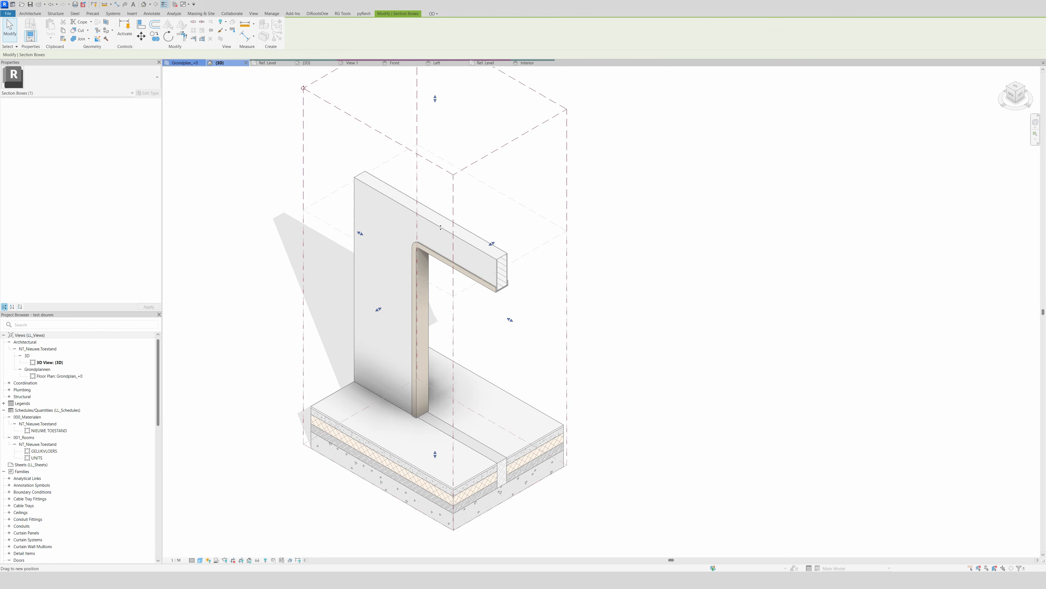
left_click_drag(435, 100, 434, 215)
scroll(417, 249, "up", 3)
scroll(418, 249, "up", 3)
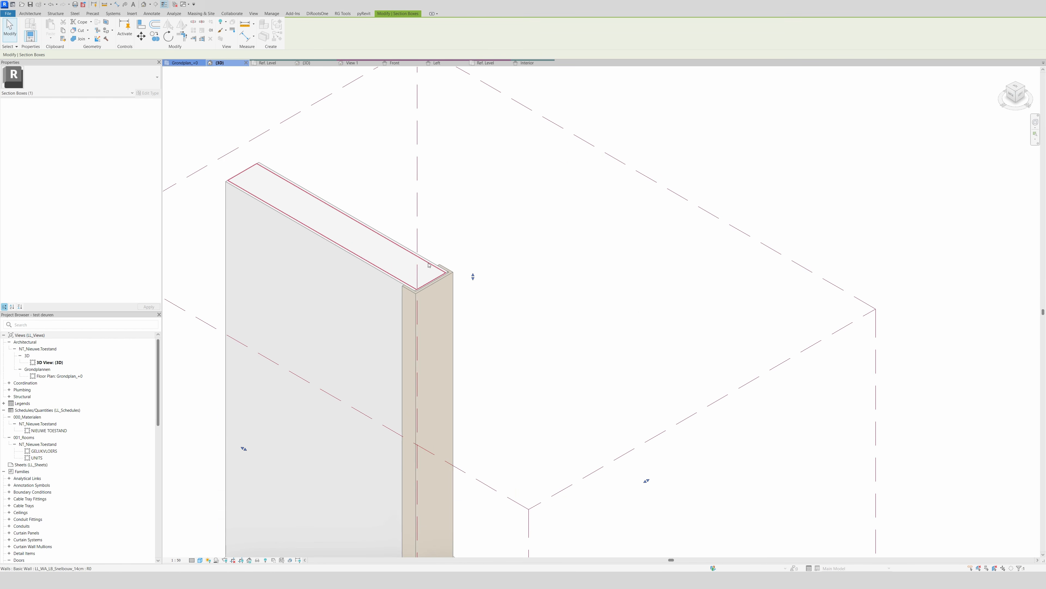
scroll(379, 285, "down", 5)
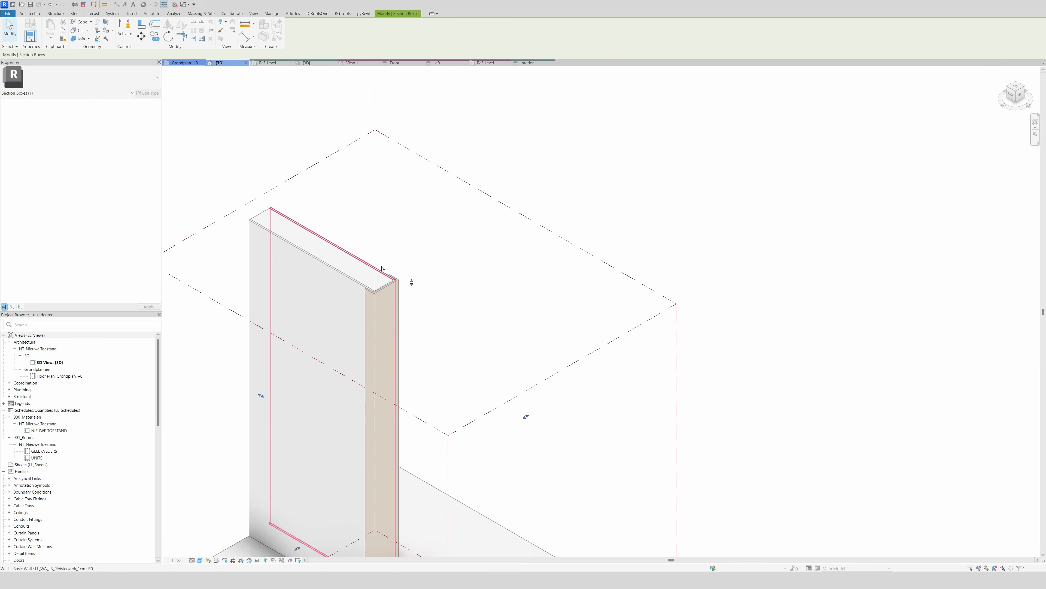
- Raise the section box's top above the wall and extend its side to show the full wall with both doors
left_click_drag(397, 273, 402, 178)
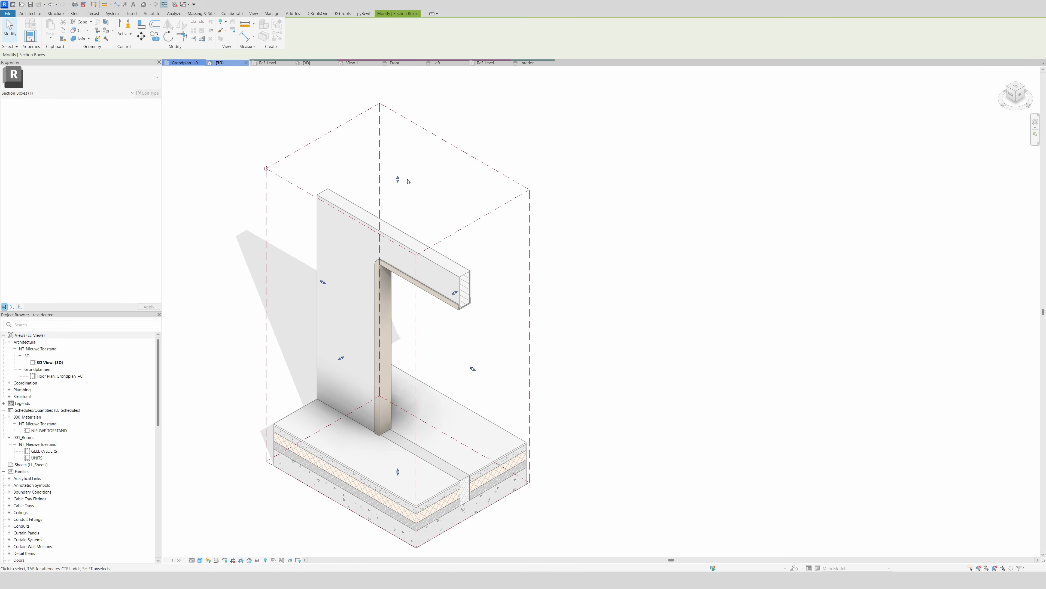
left_click_drag(516, 403, 655, 461)
scroll(512, 358, "down", 2)
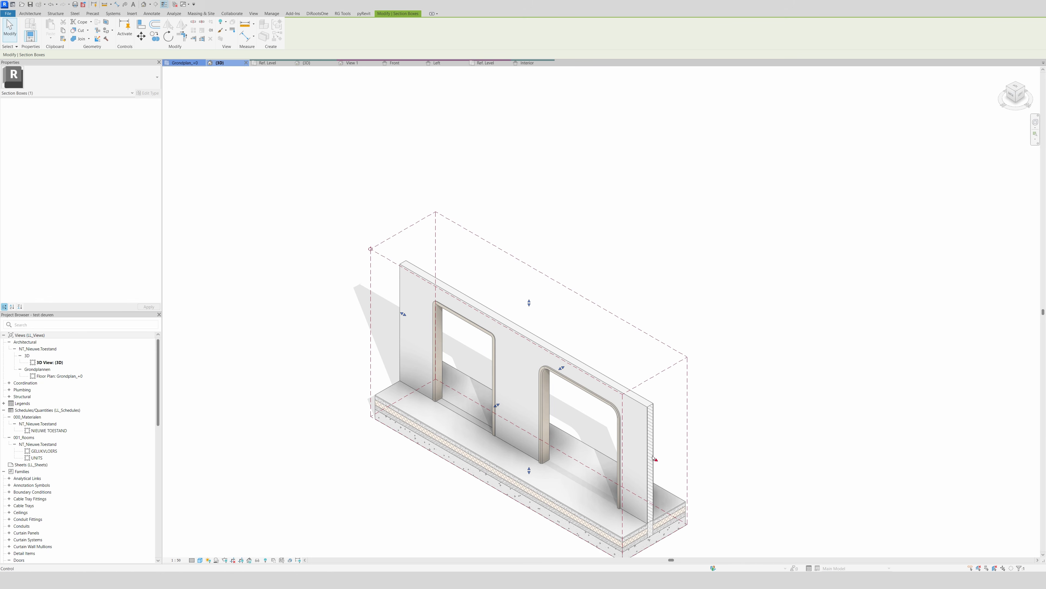
left_click(611, 297)
scroll(502, 397, "up", 1)
scroll(442, 311, "down", 2)
scroll(519, 450, "up", 2)
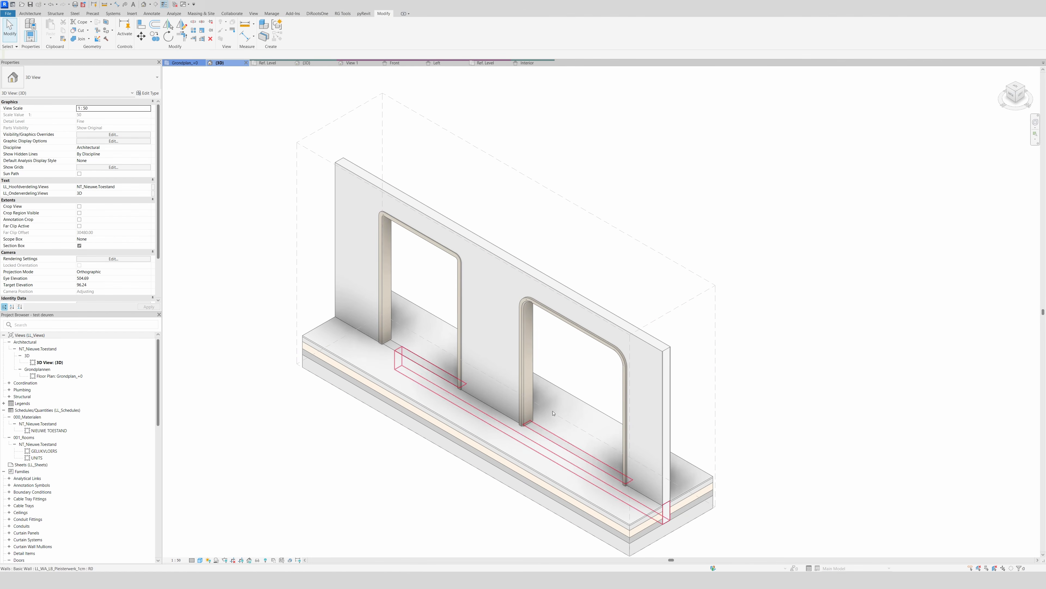